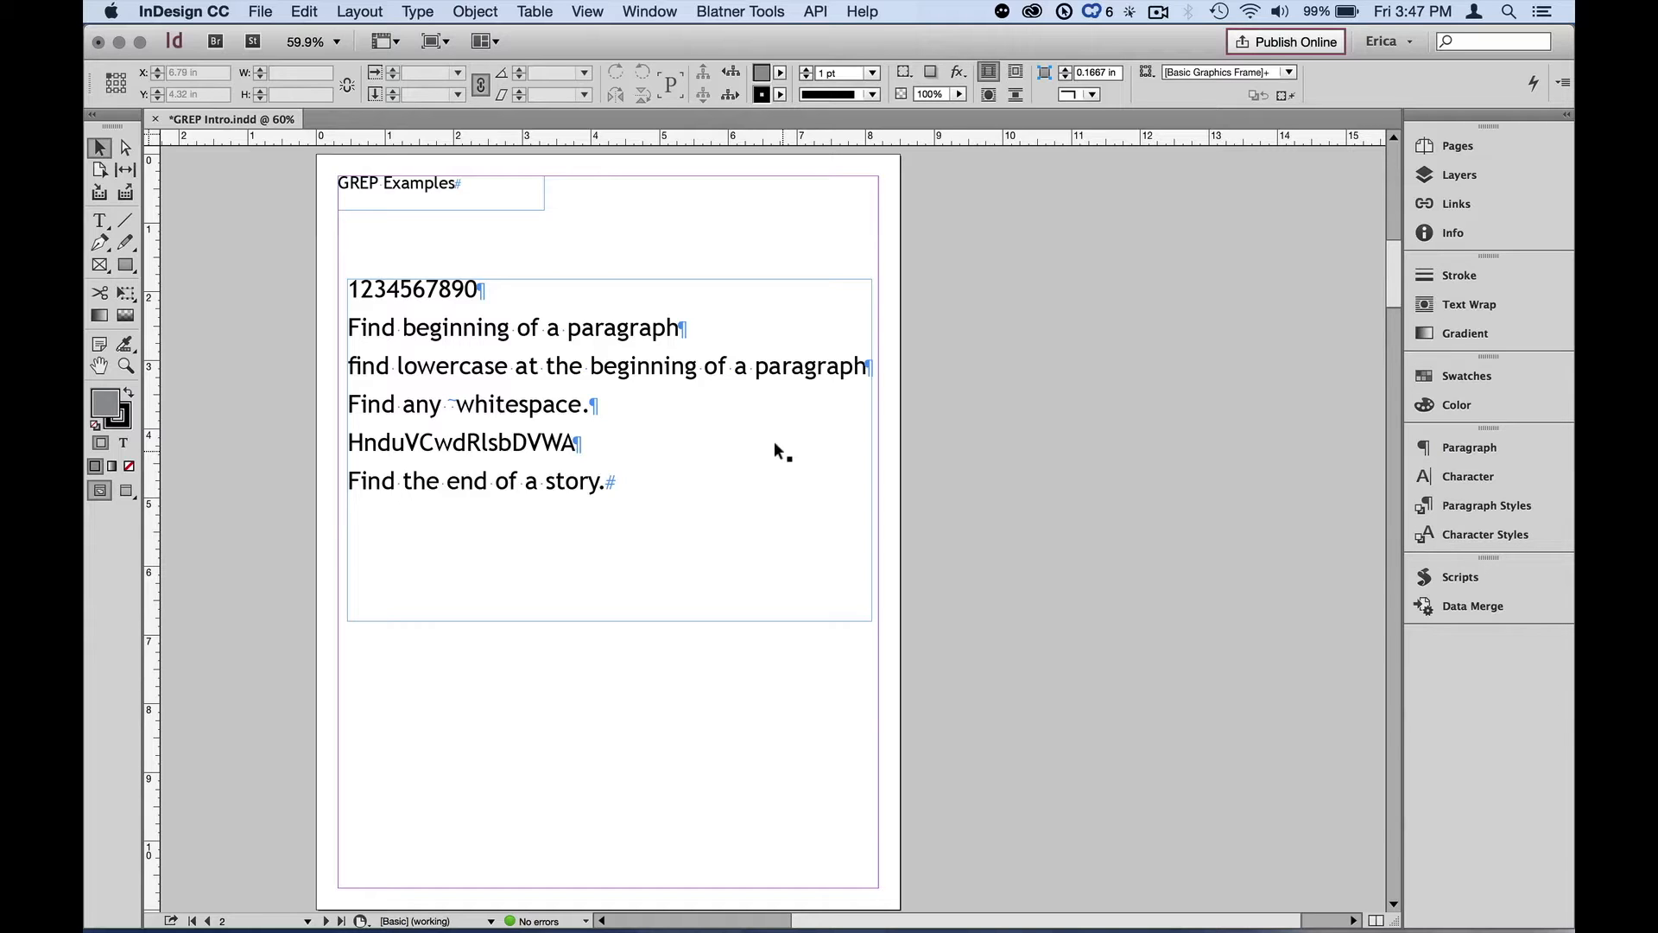
Open the Find/Change dialog and switch it to GREP searching
{"action": "key", "text": "super+f"}
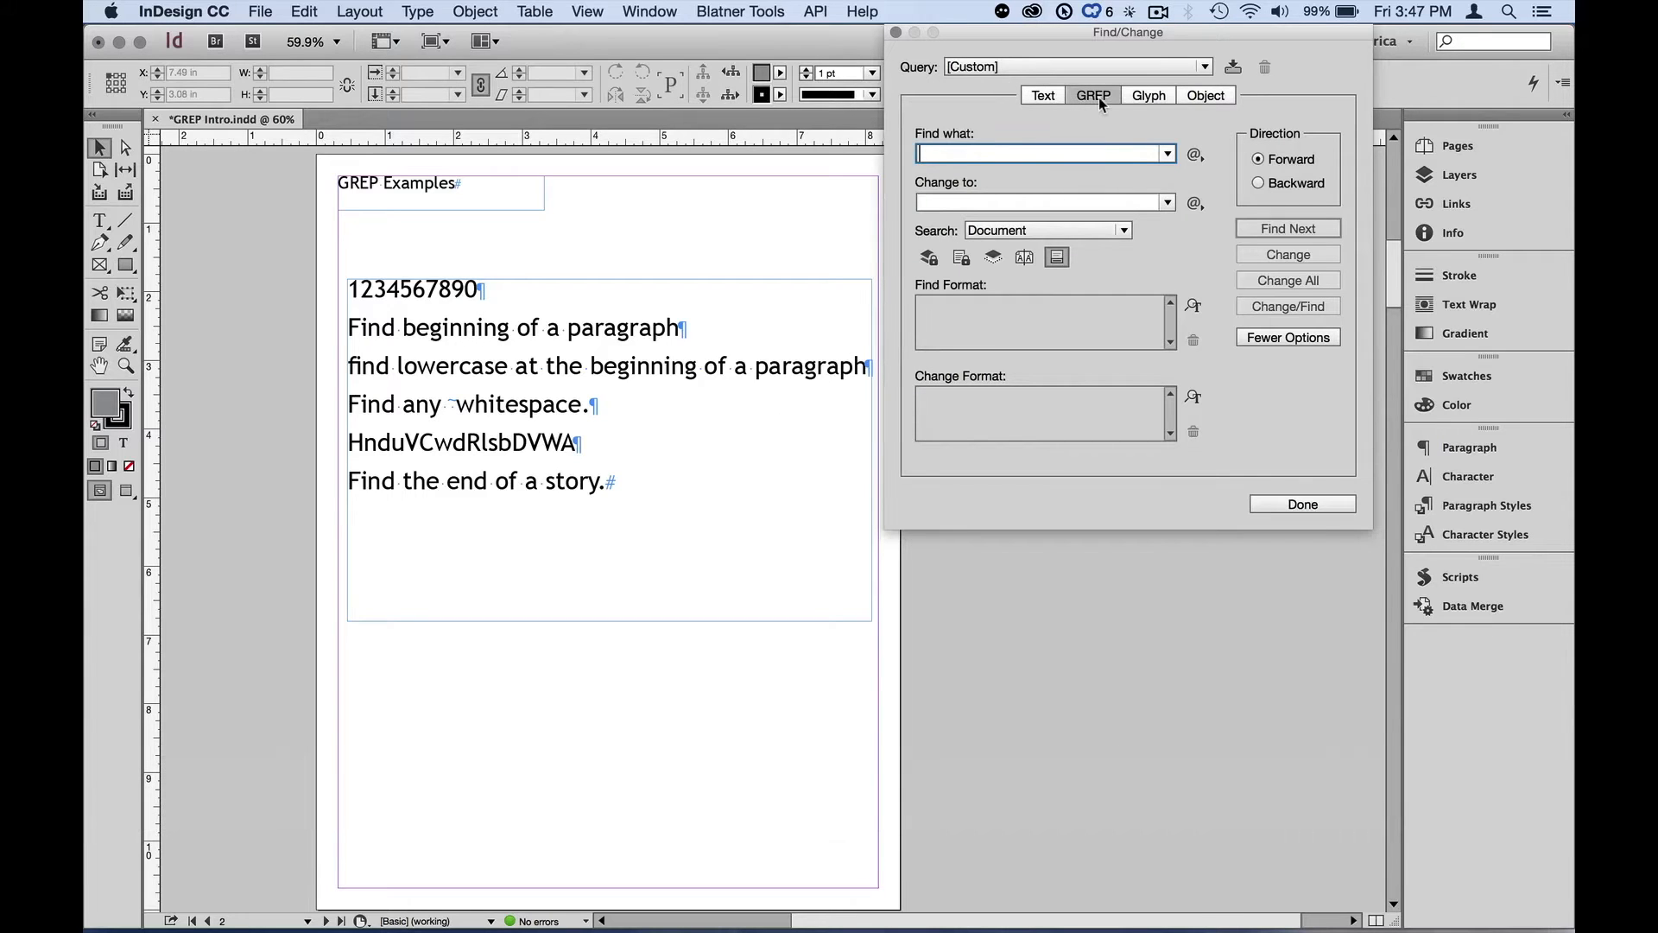
{"action": "left_click", "coordinate": [1044, 98]}
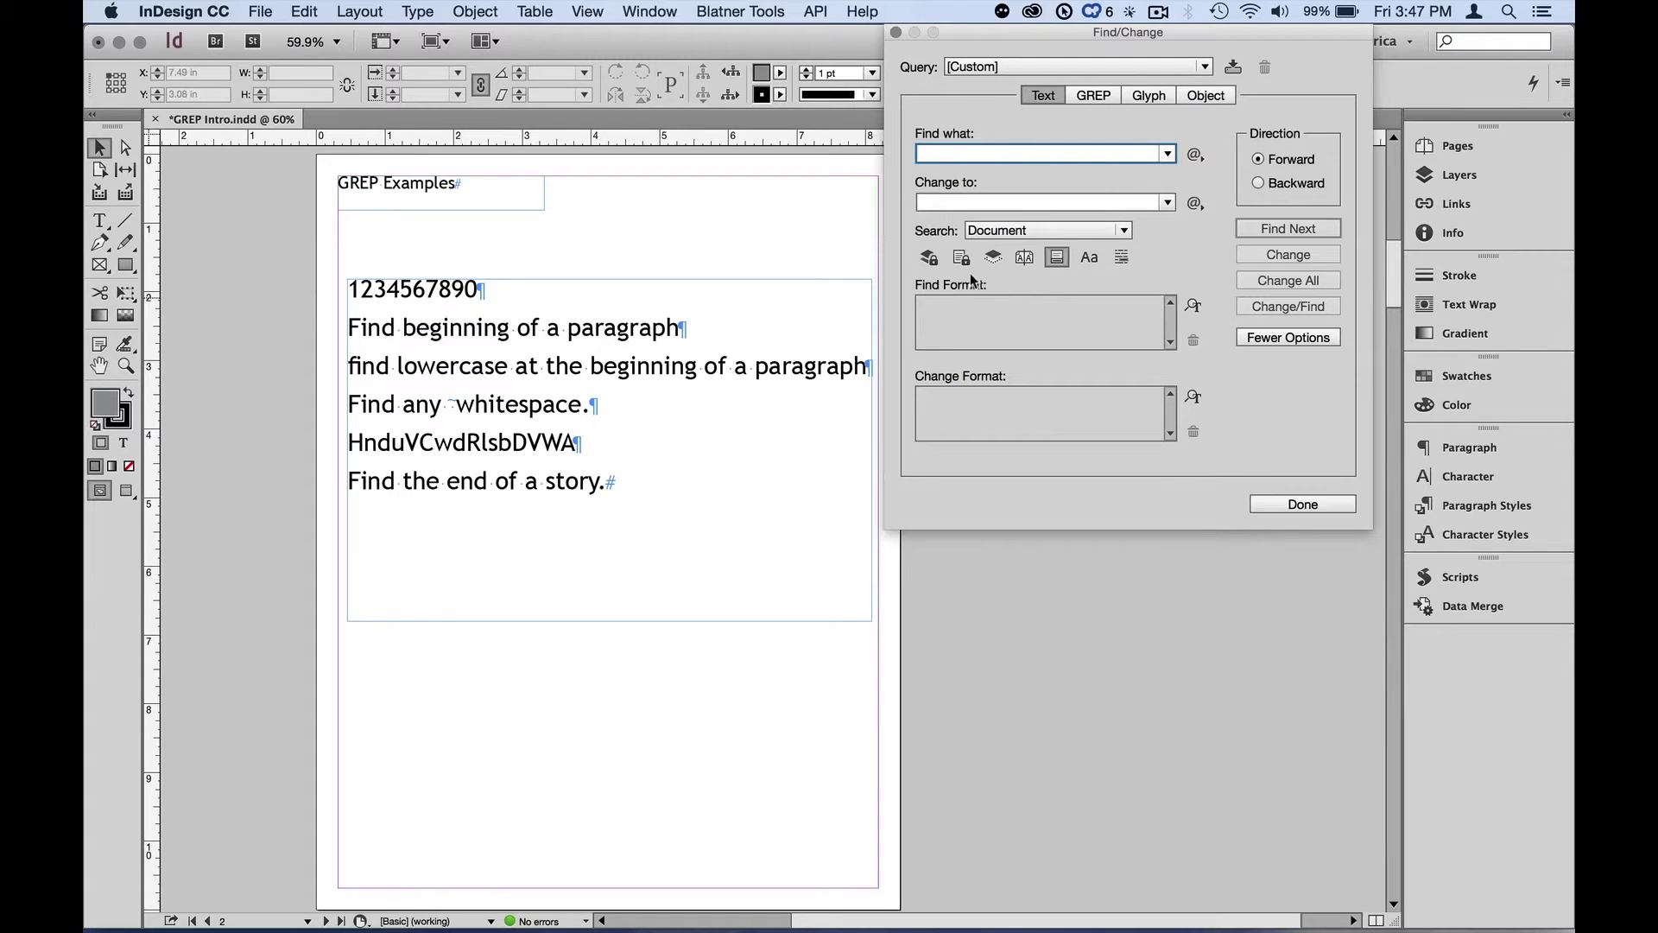
{"action": "key", "text": "F1"}
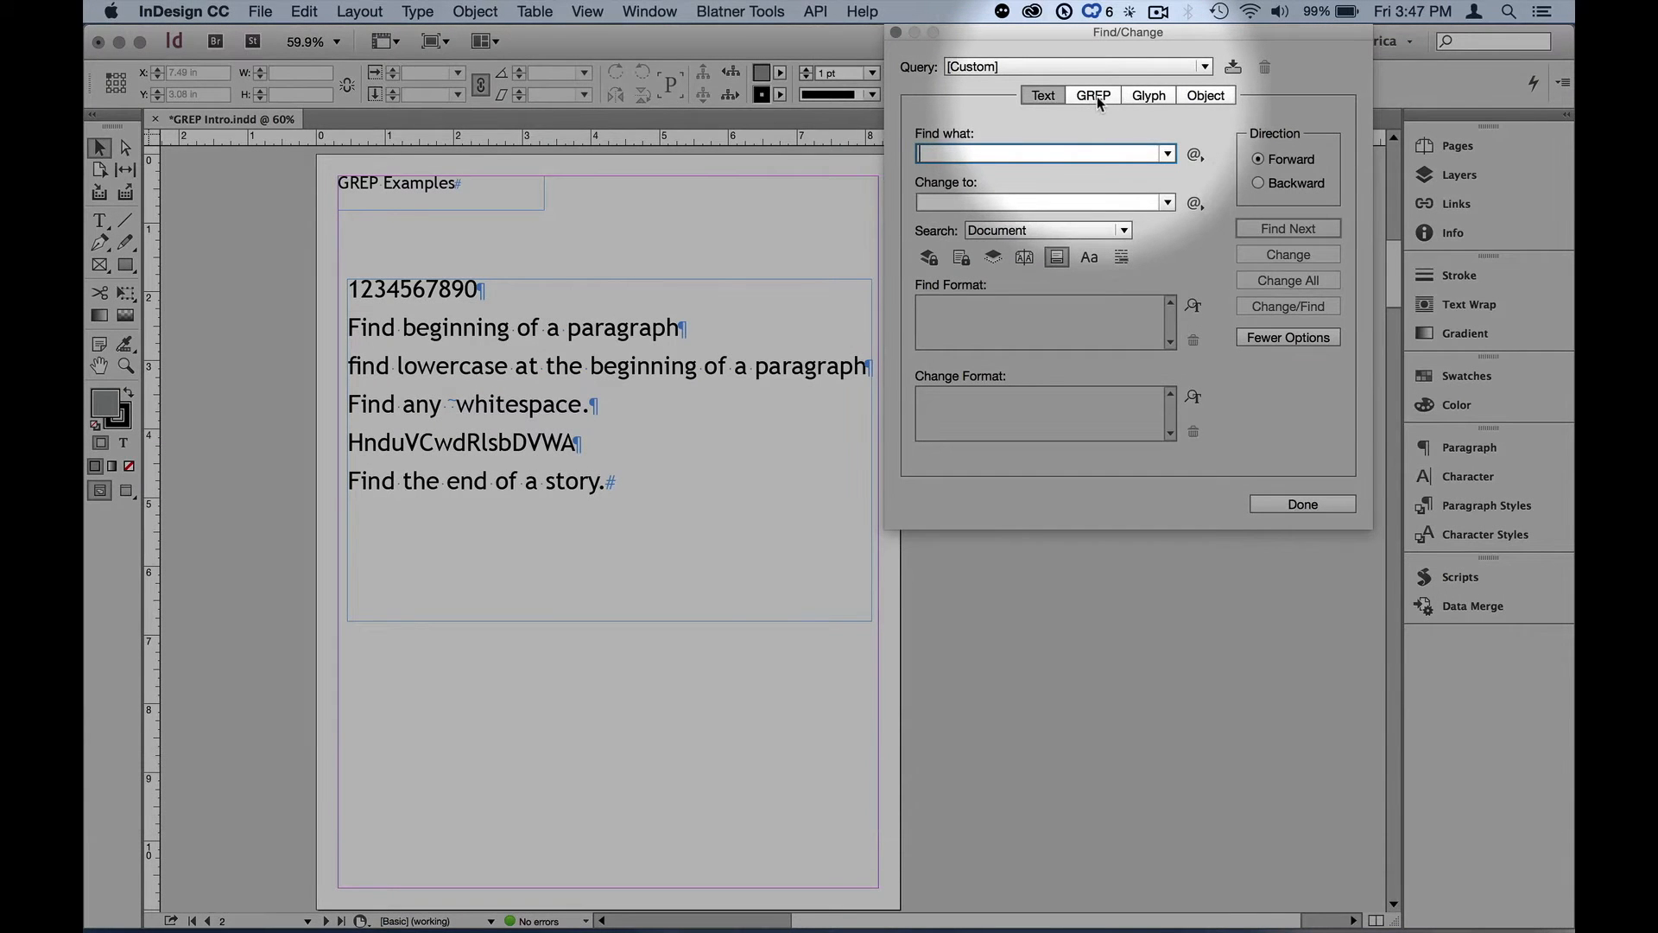
{"action": "left_click", "coordinate": [1095, 96]}
{"action": "key", "text": "F1"}
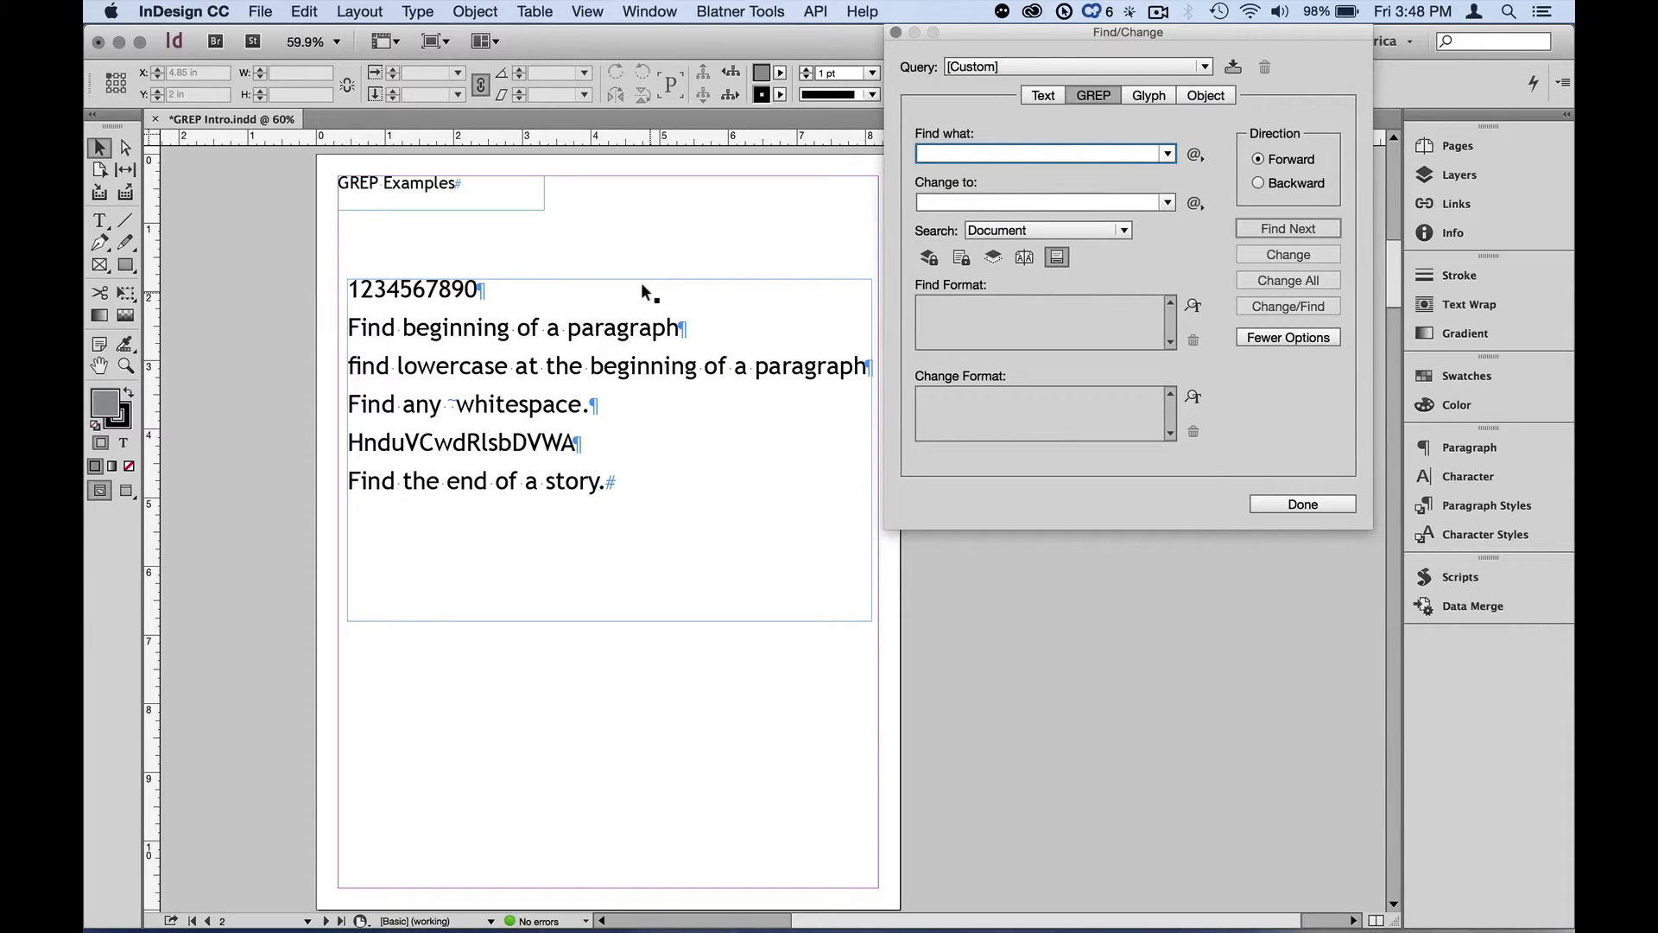
Go to page 1 to view the GREP example layouts, then return to page 2
{"action": "key", "text": "super+j"}
{"action": "type", "text": "1"}
{"action": "key", "text": "Return"}
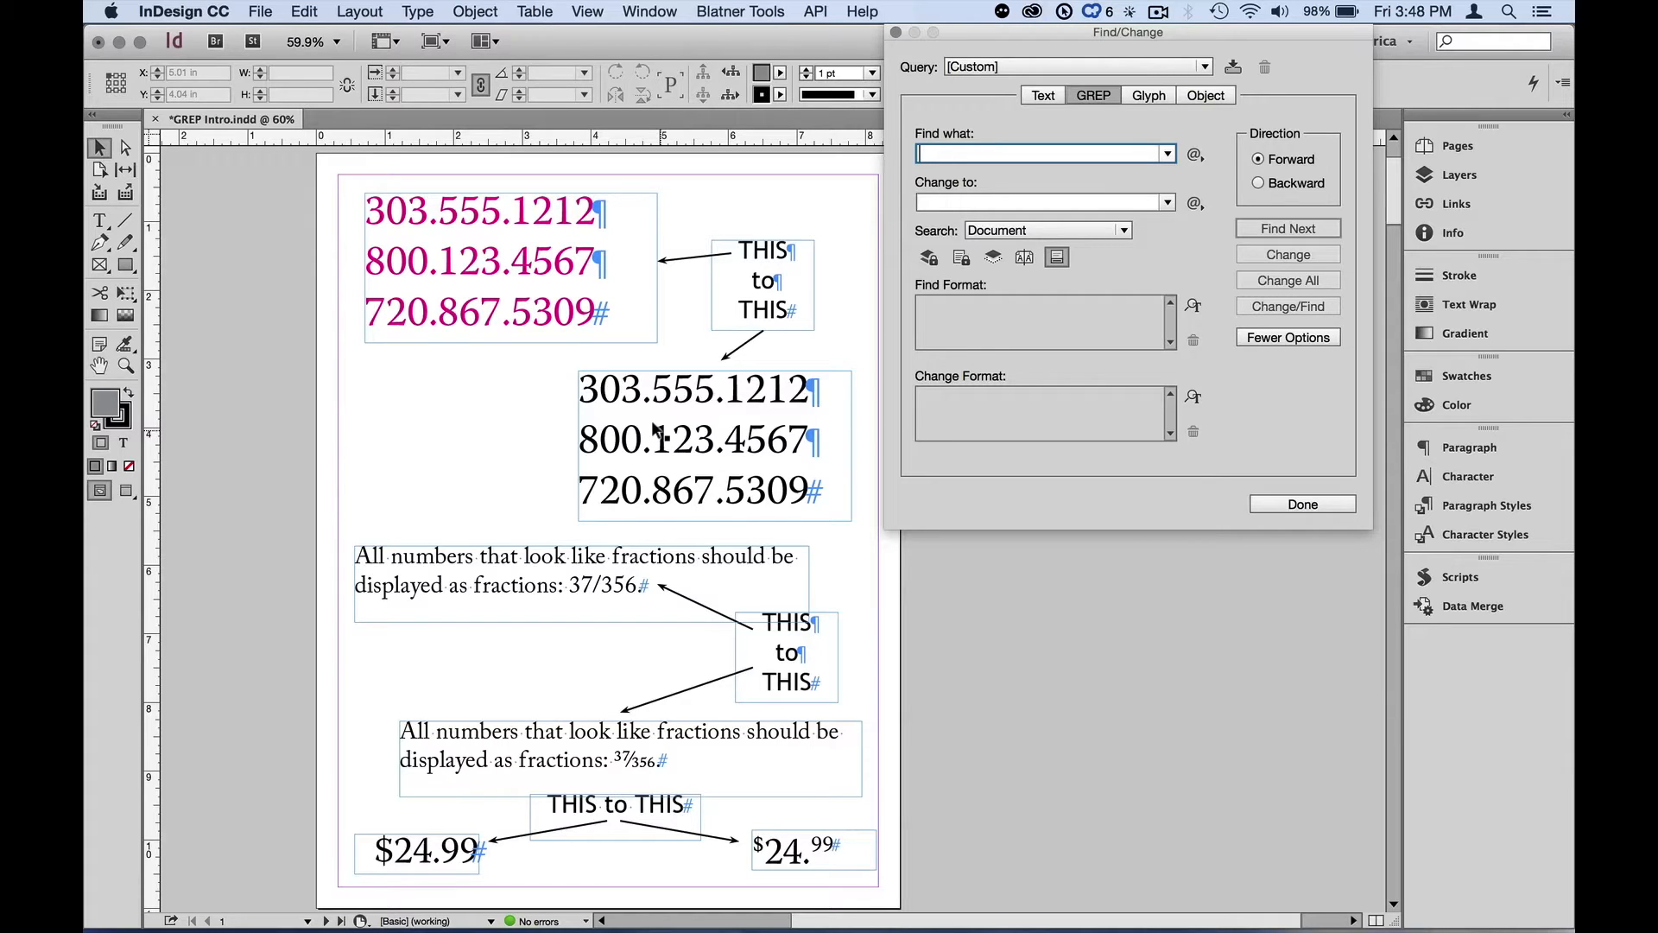
{"action": "key", "text": "super+j"}
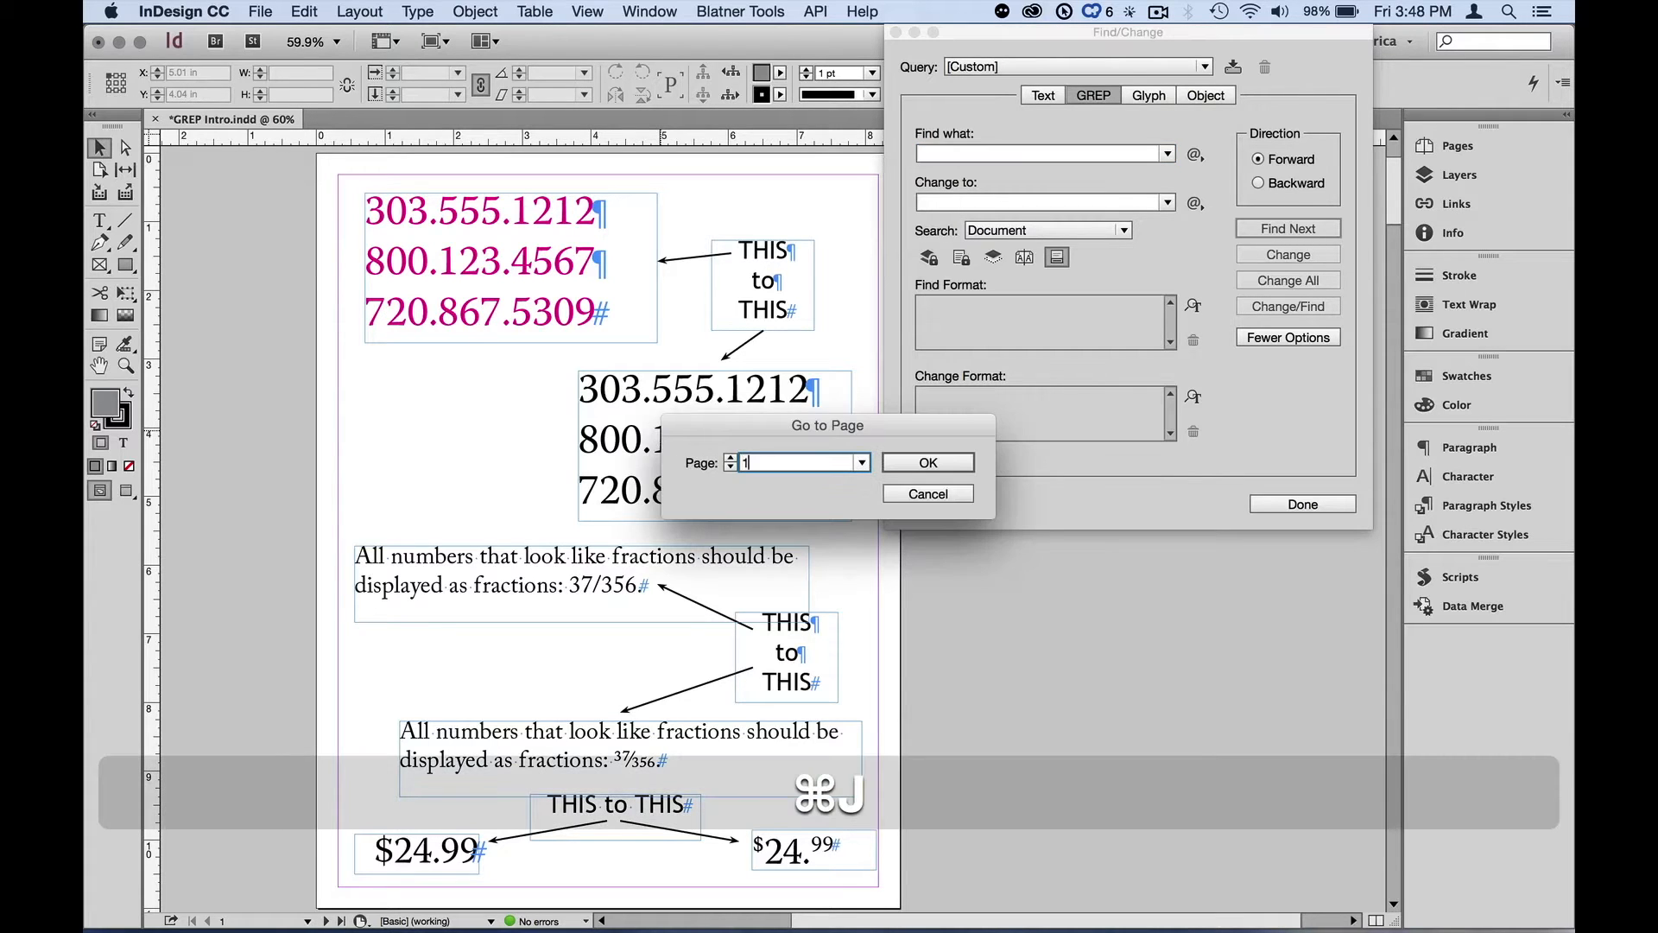
{"action": "type", "text": "2"}
{"action": "key", "text": "Return"}
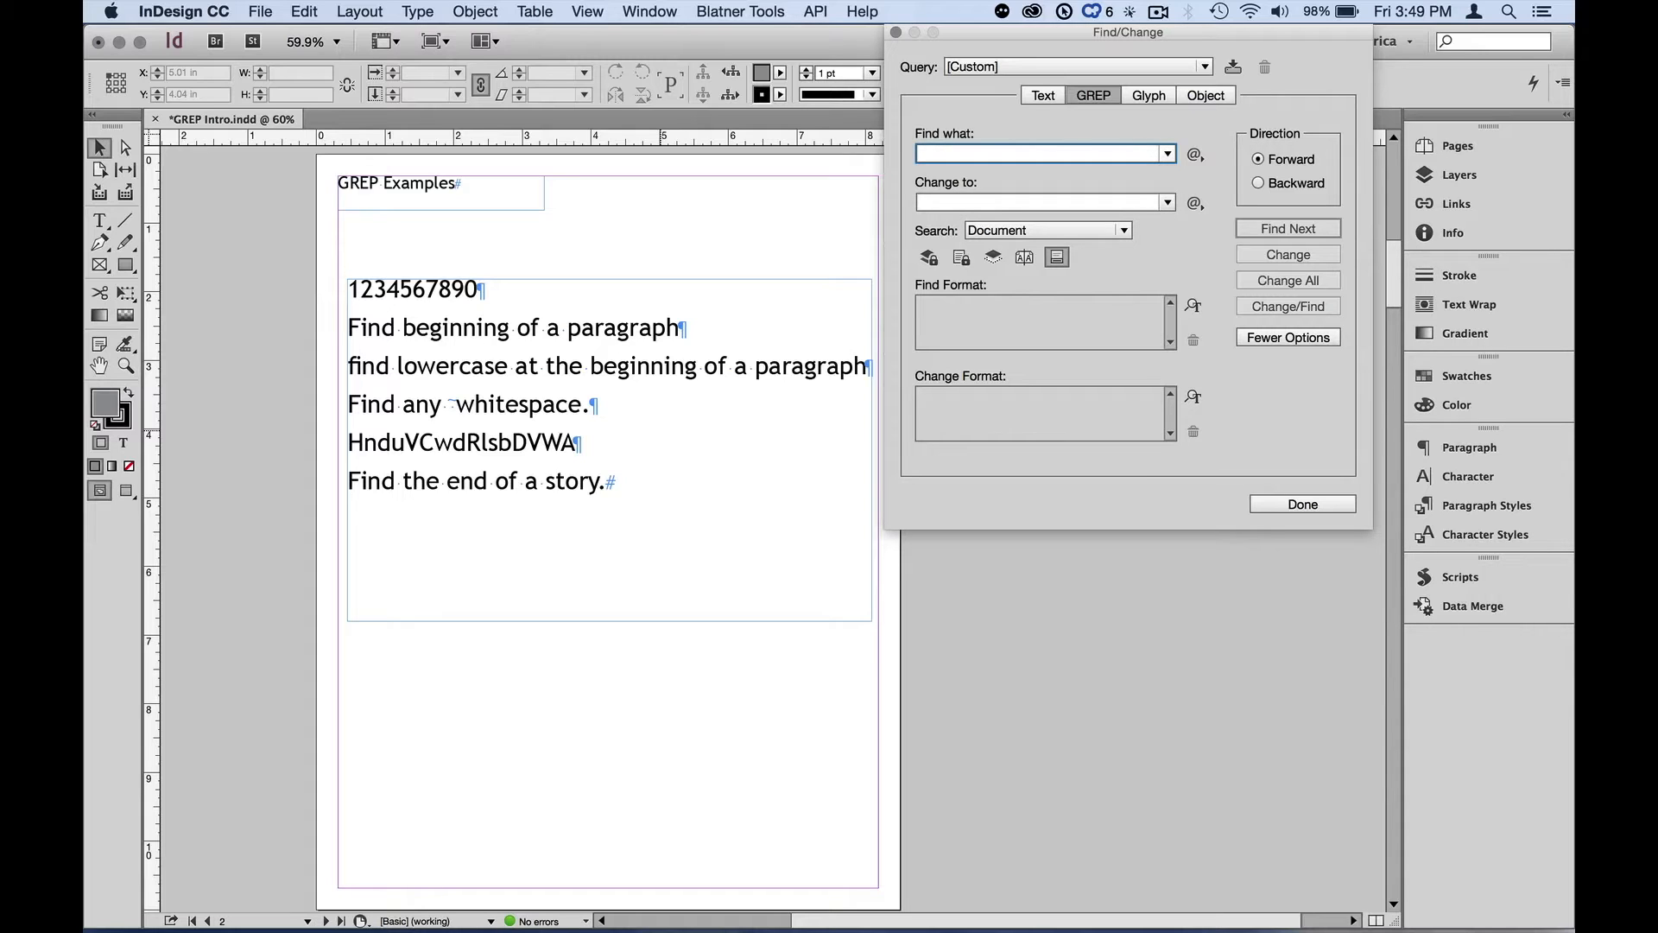
Select the example text frame and set the search scope to Story
{"action": "left_click", "coordinate": [522, 378]}
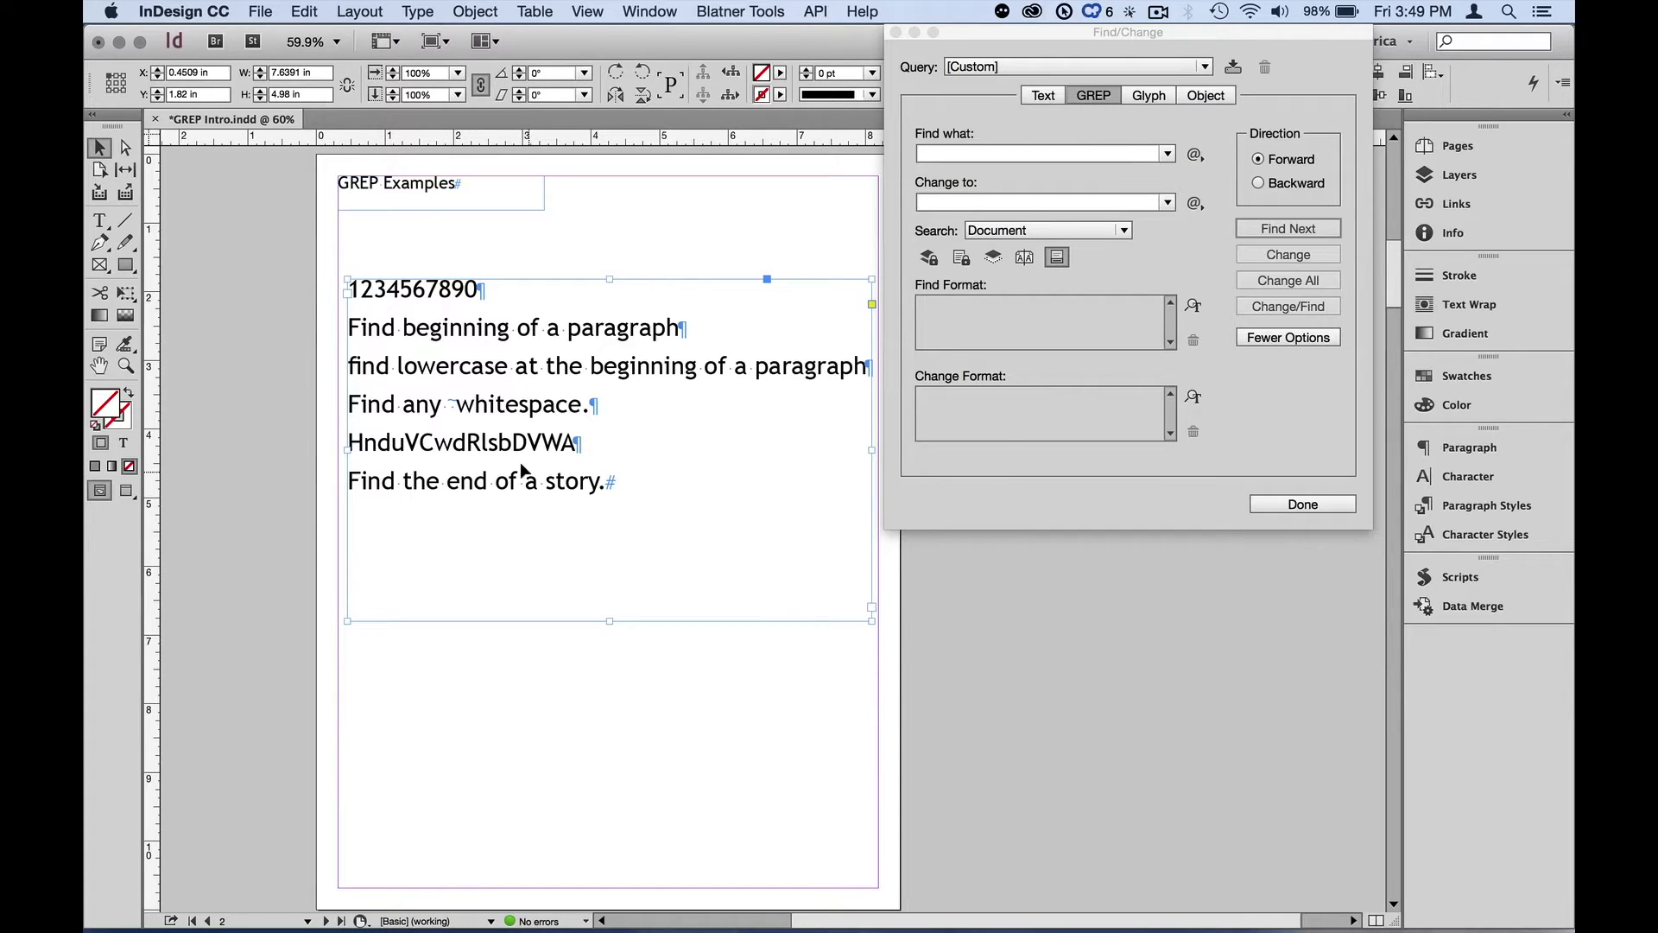
{"action": "key", "text": "F1"}
{"action": "left_click", "coordinate": [1003, 231]}
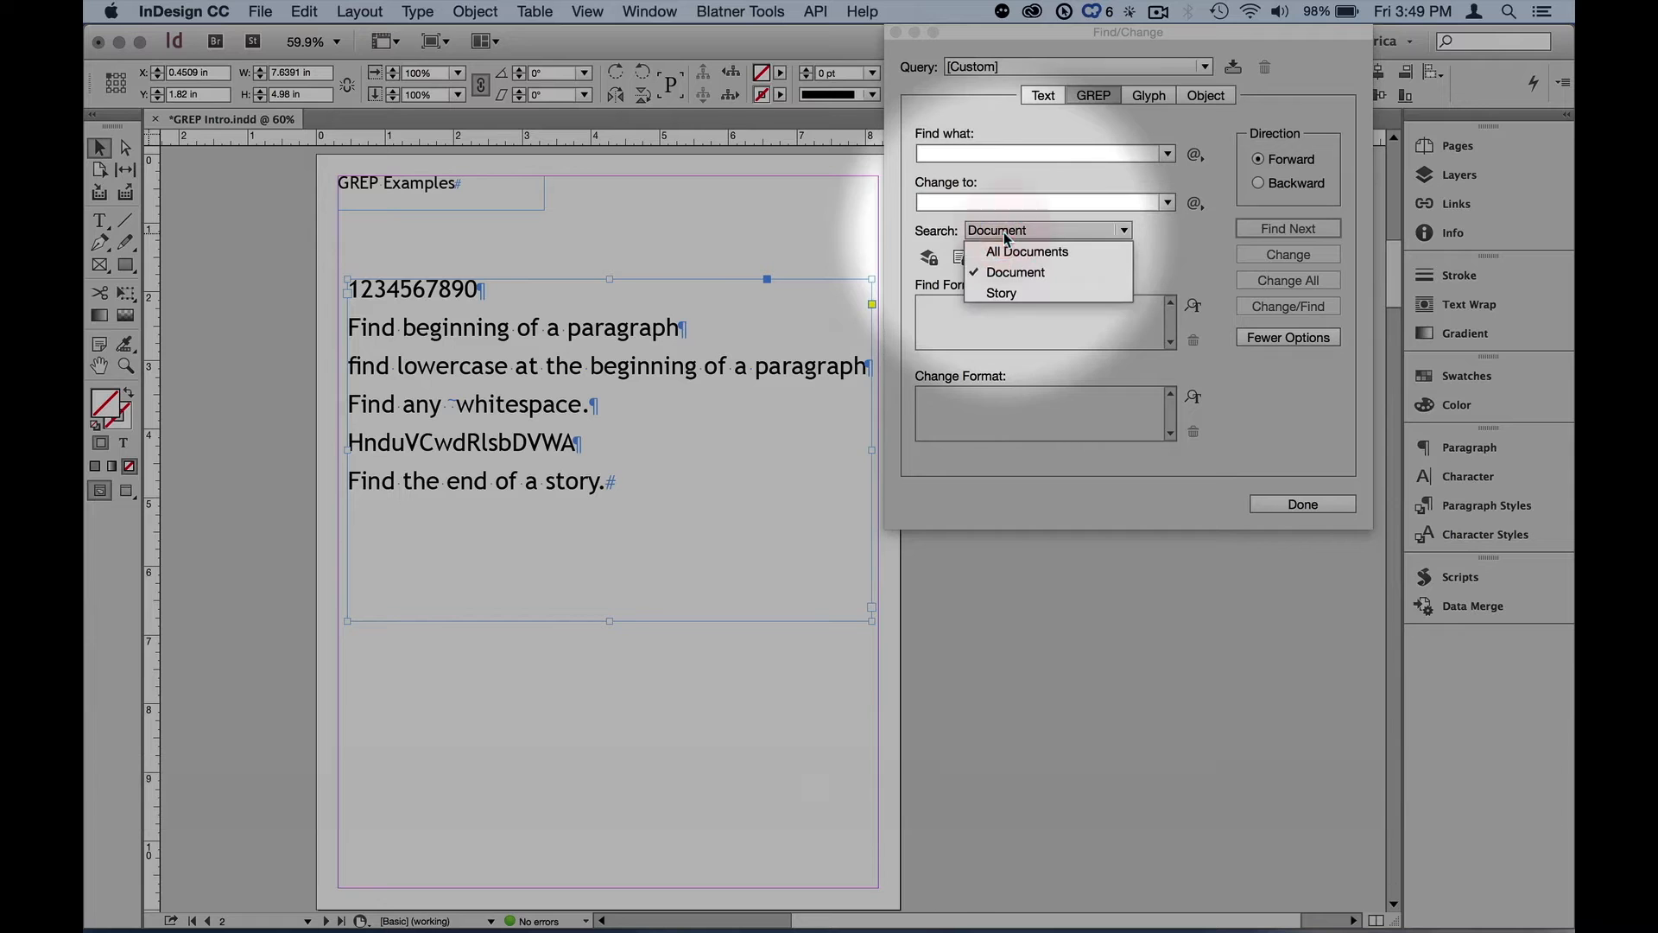
{"action": "left_click", "coordinate": [1009, 292]}
{"action": "key", "text": "F1"}
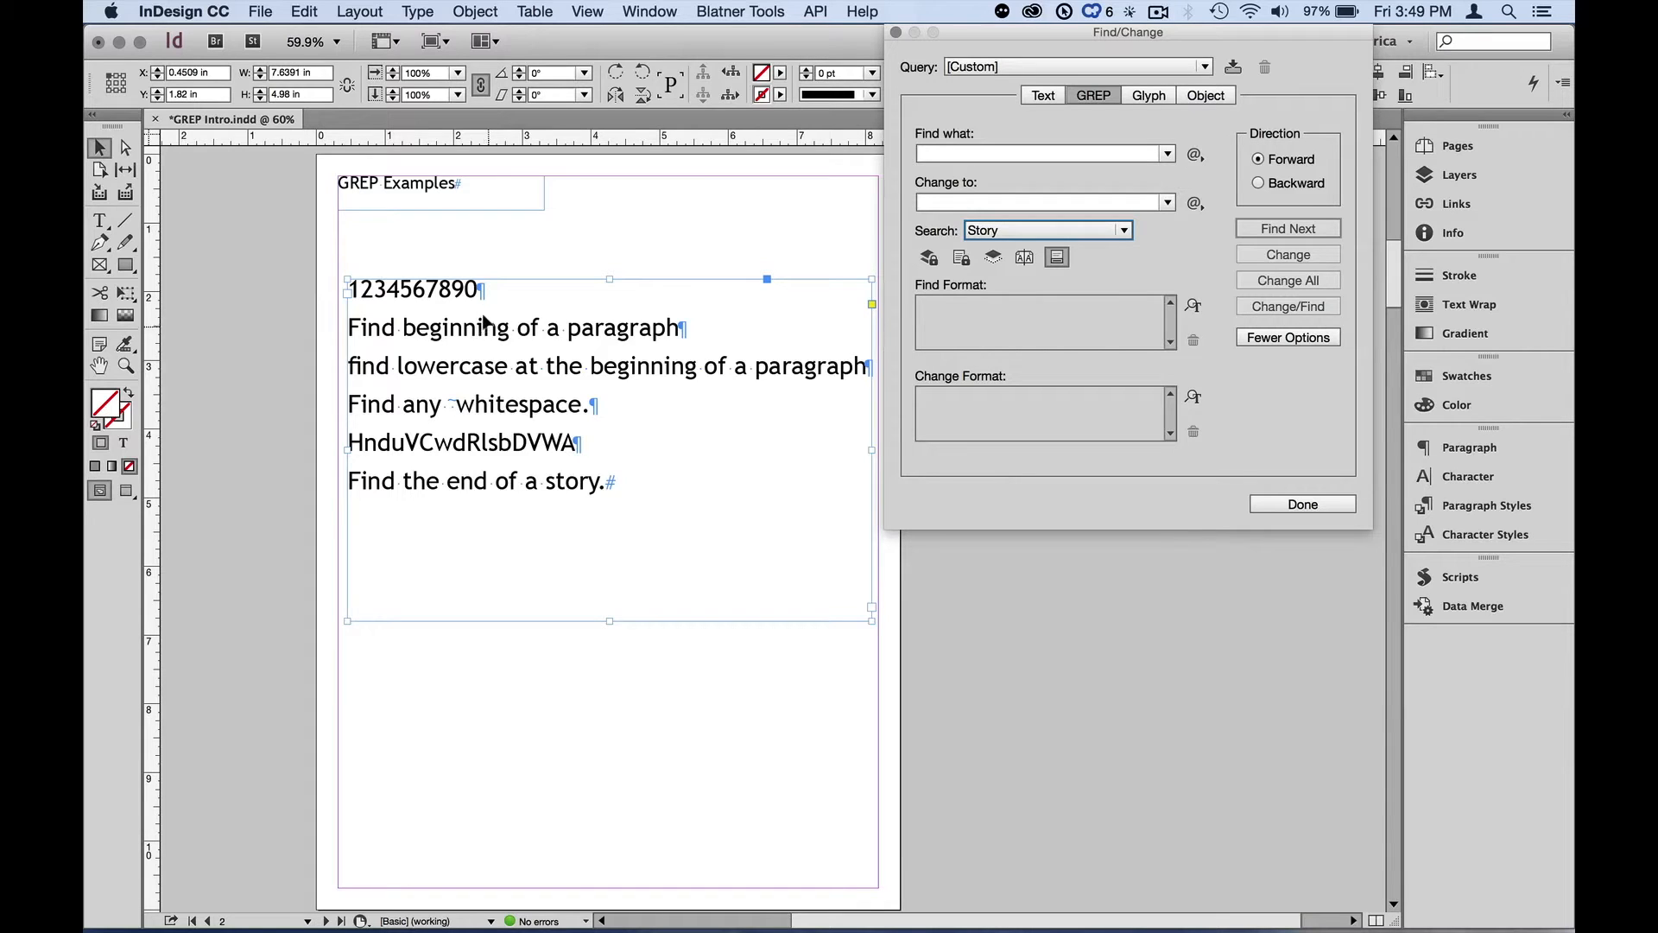
Enter the GREP expression \d in the Find what field
{"action": "left_click", "coordinate": [951, 153]}
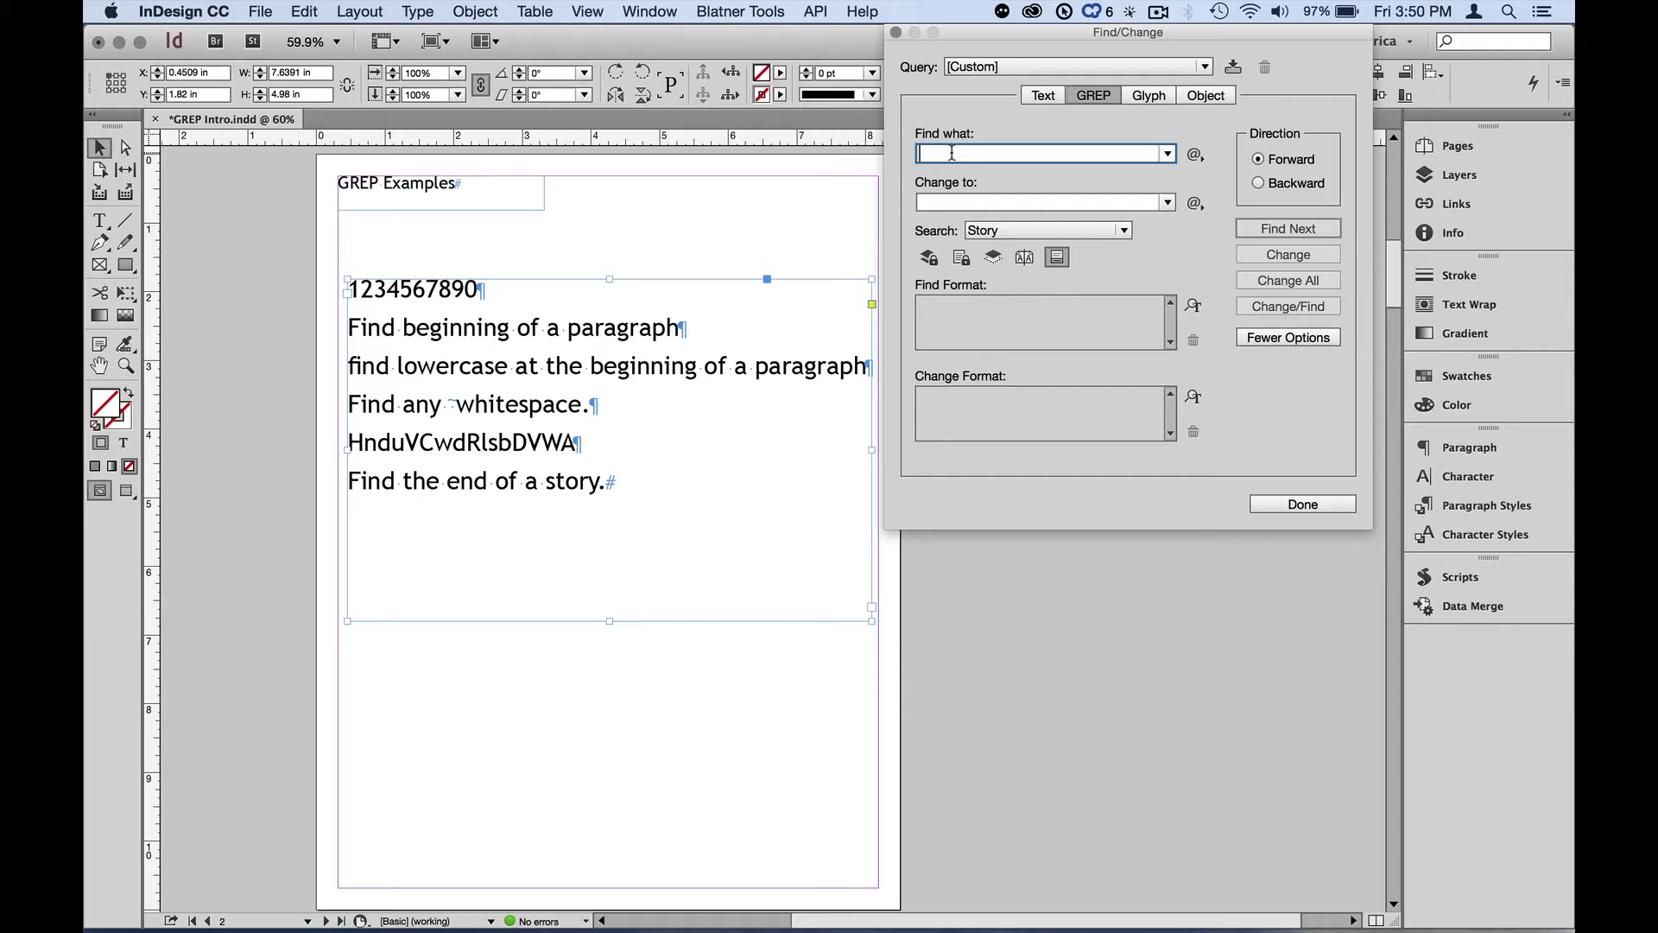
{"action": "type", "text": "\\"}
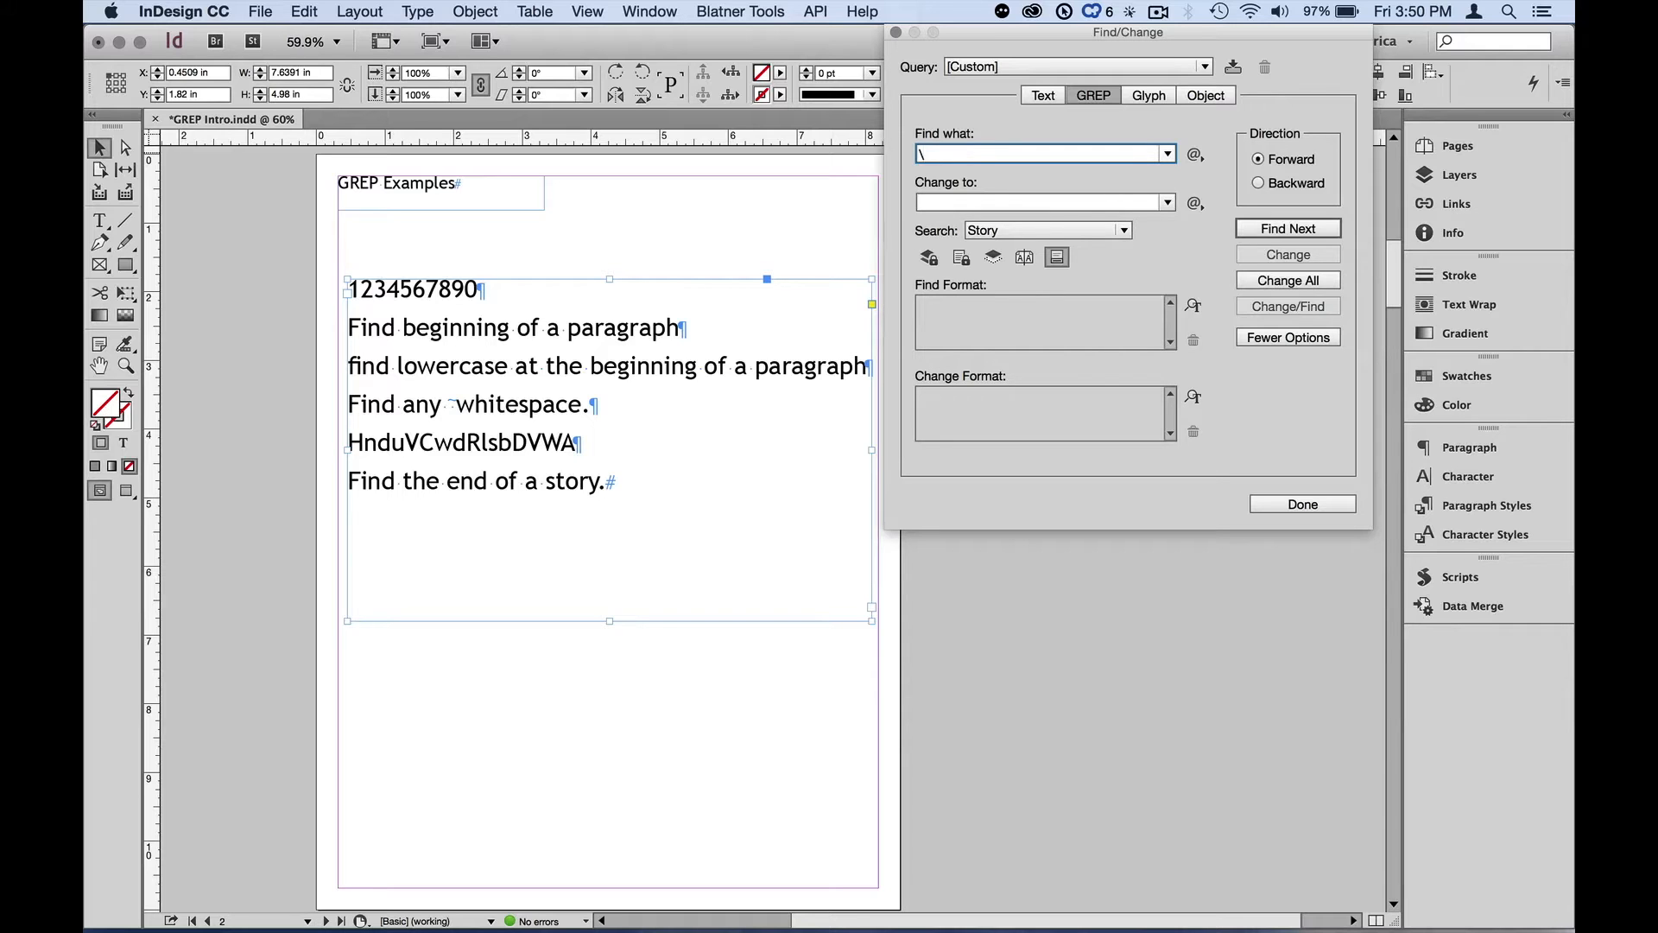
{"action": "key", "text": "alt+z"}
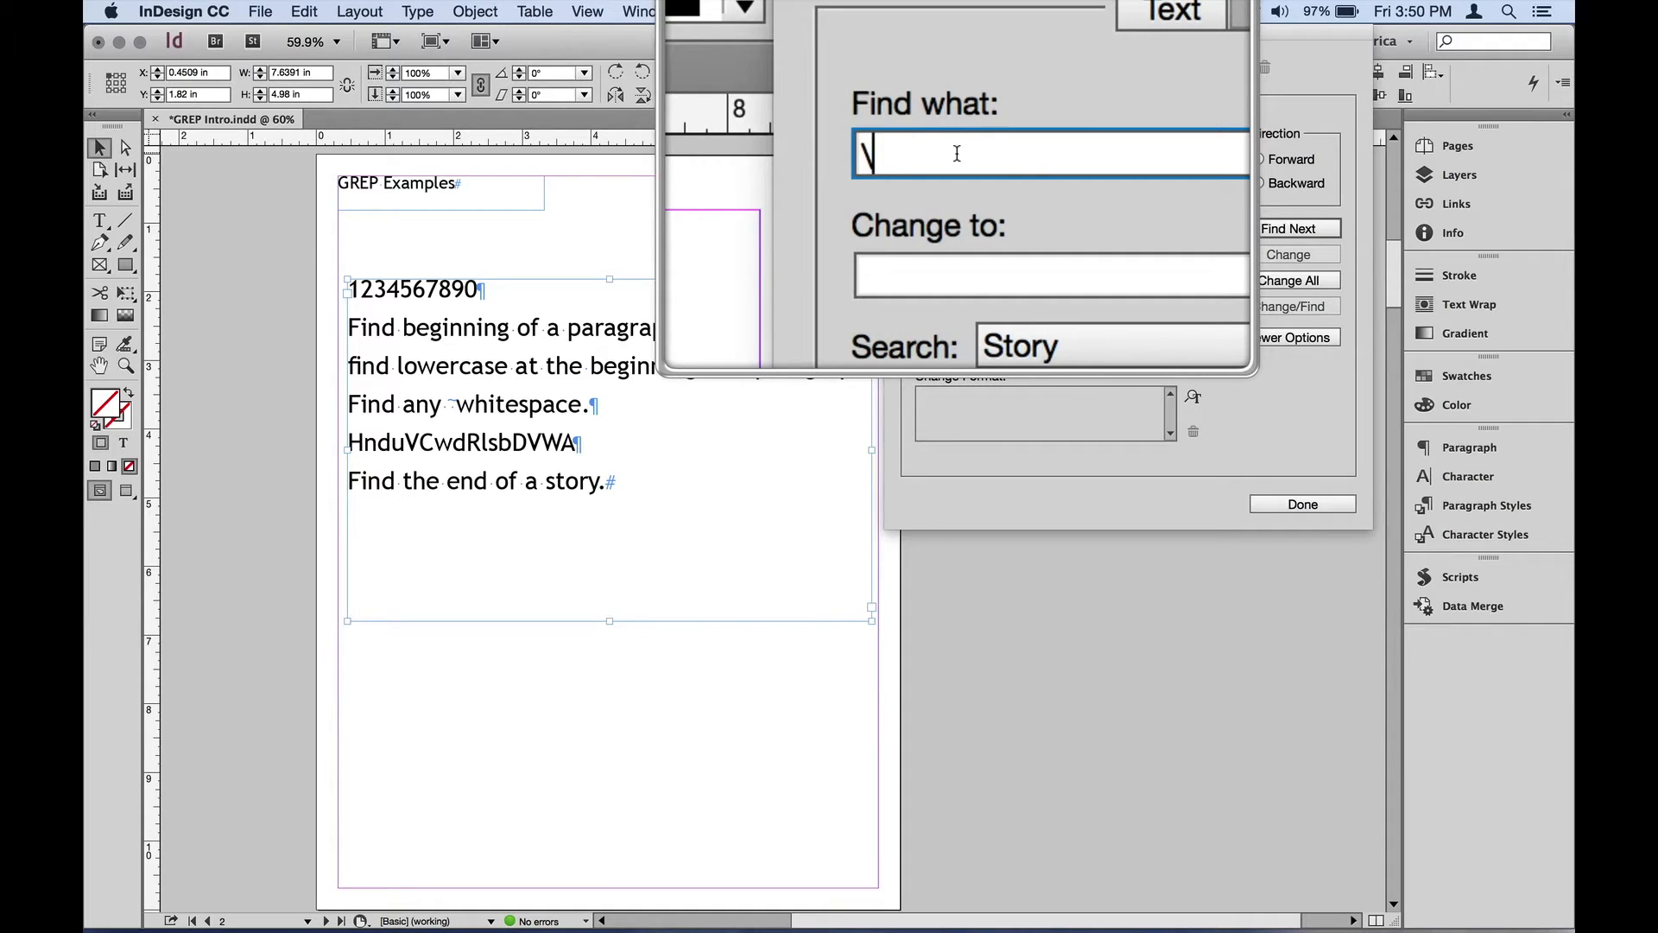
{"action": "type", "text": "d"}
{"action": "key", "text": "alt"}
{"action": "key", "text": "alt+z"}
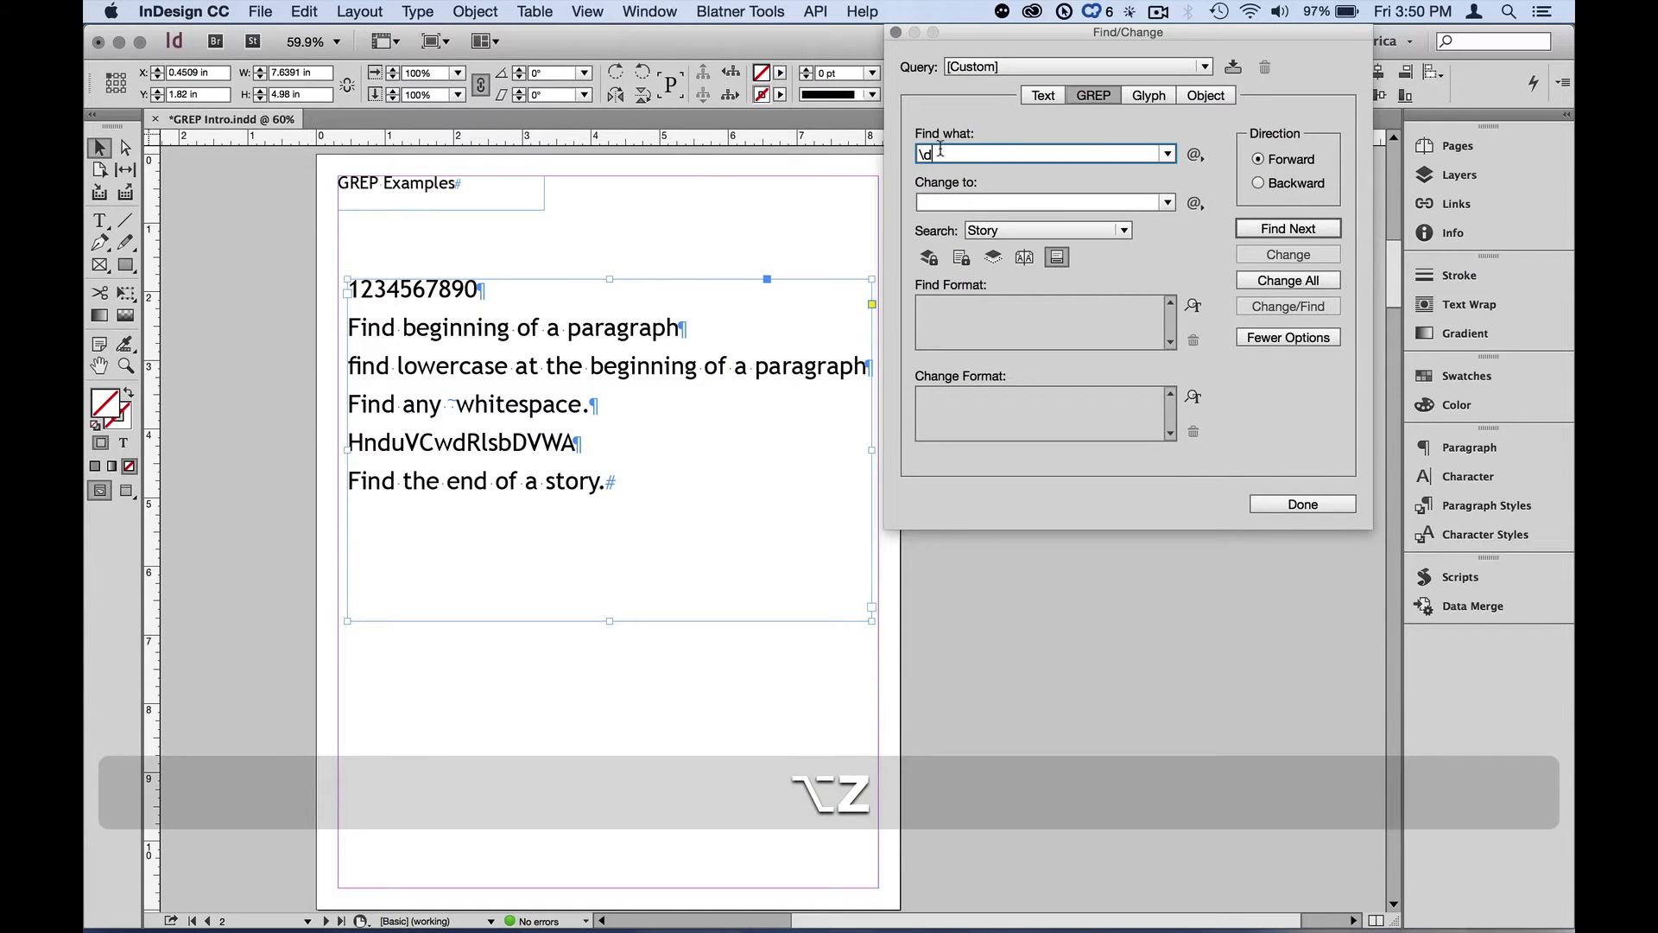
Step through the digit matches one by one with Find Next
{"action": "left_click", "coordinate": [1267, 232]}
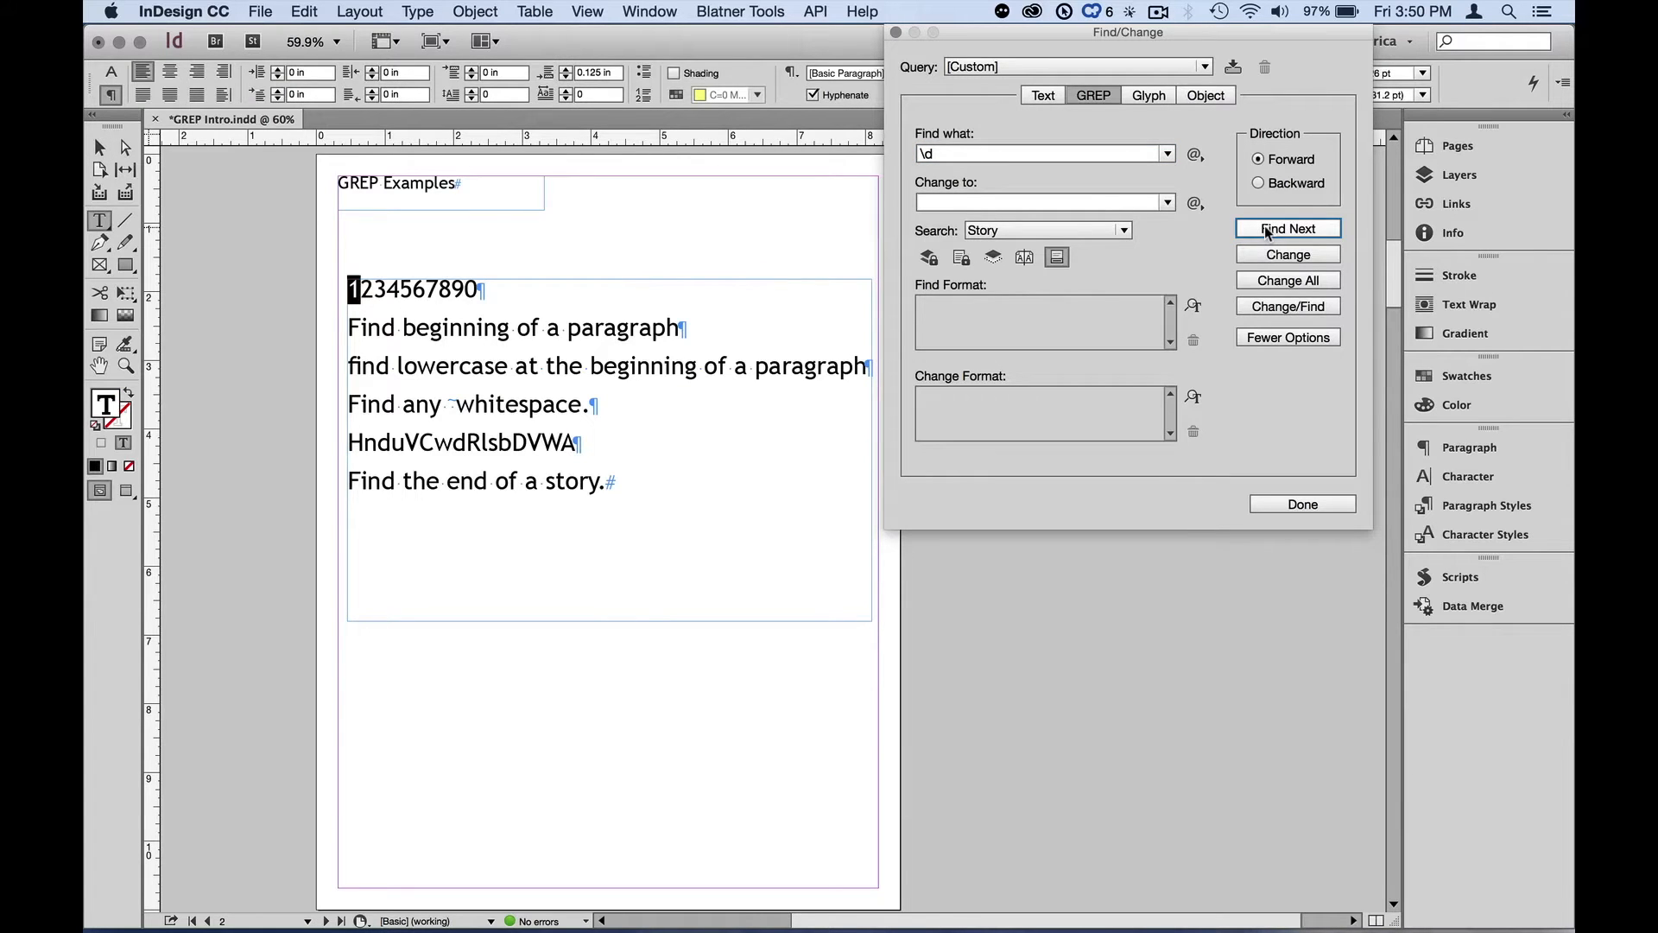
{"action": "left_click", "coordinate": [1268, 231]}
{"action": "left_click", "coordinate": [1267, 231]}
{"action": "left_click", "coordinate": [1268, 232]}
{"action": "left_click", "coordinate": [1267, 231]}
{"action": "left_click", "coordinate": [1267, 231]}
{"action": "left_click", "coordinate": [1268, 232]}
{"action": "left_click", "coordinate": [1267, 231]}
{"action": "left_click", "coordinate": [99, 148]}
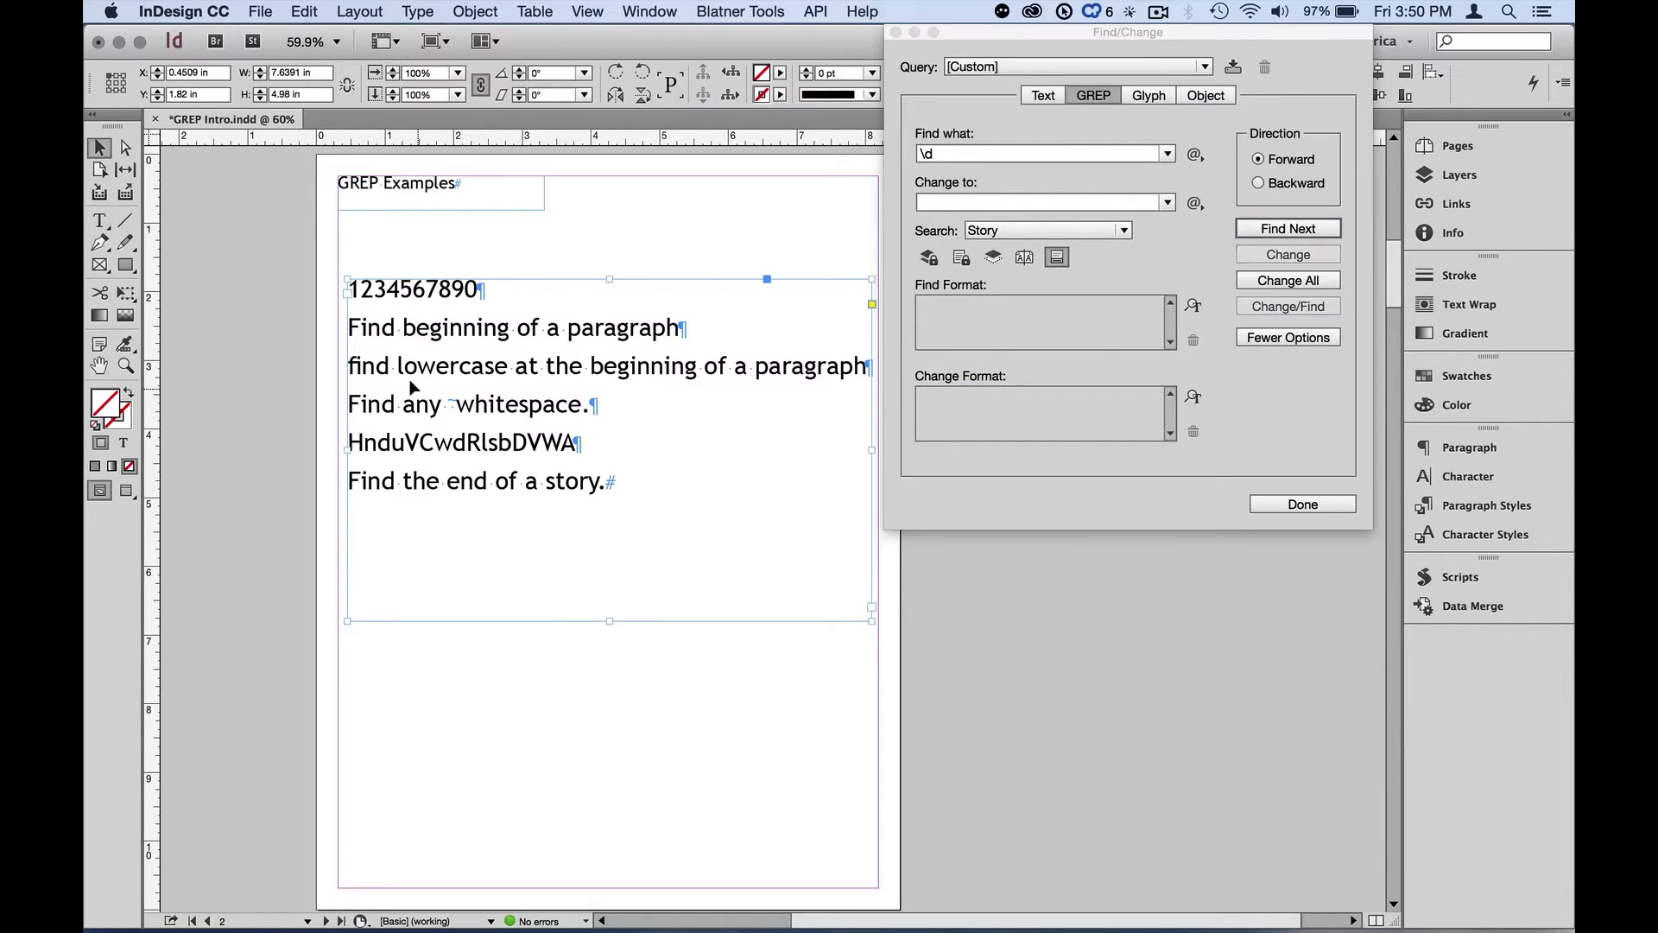
Set the change format to character color C=0 M=100 Y=0 K=0
{"action": "left_click", "coordinate": [998, 402]}
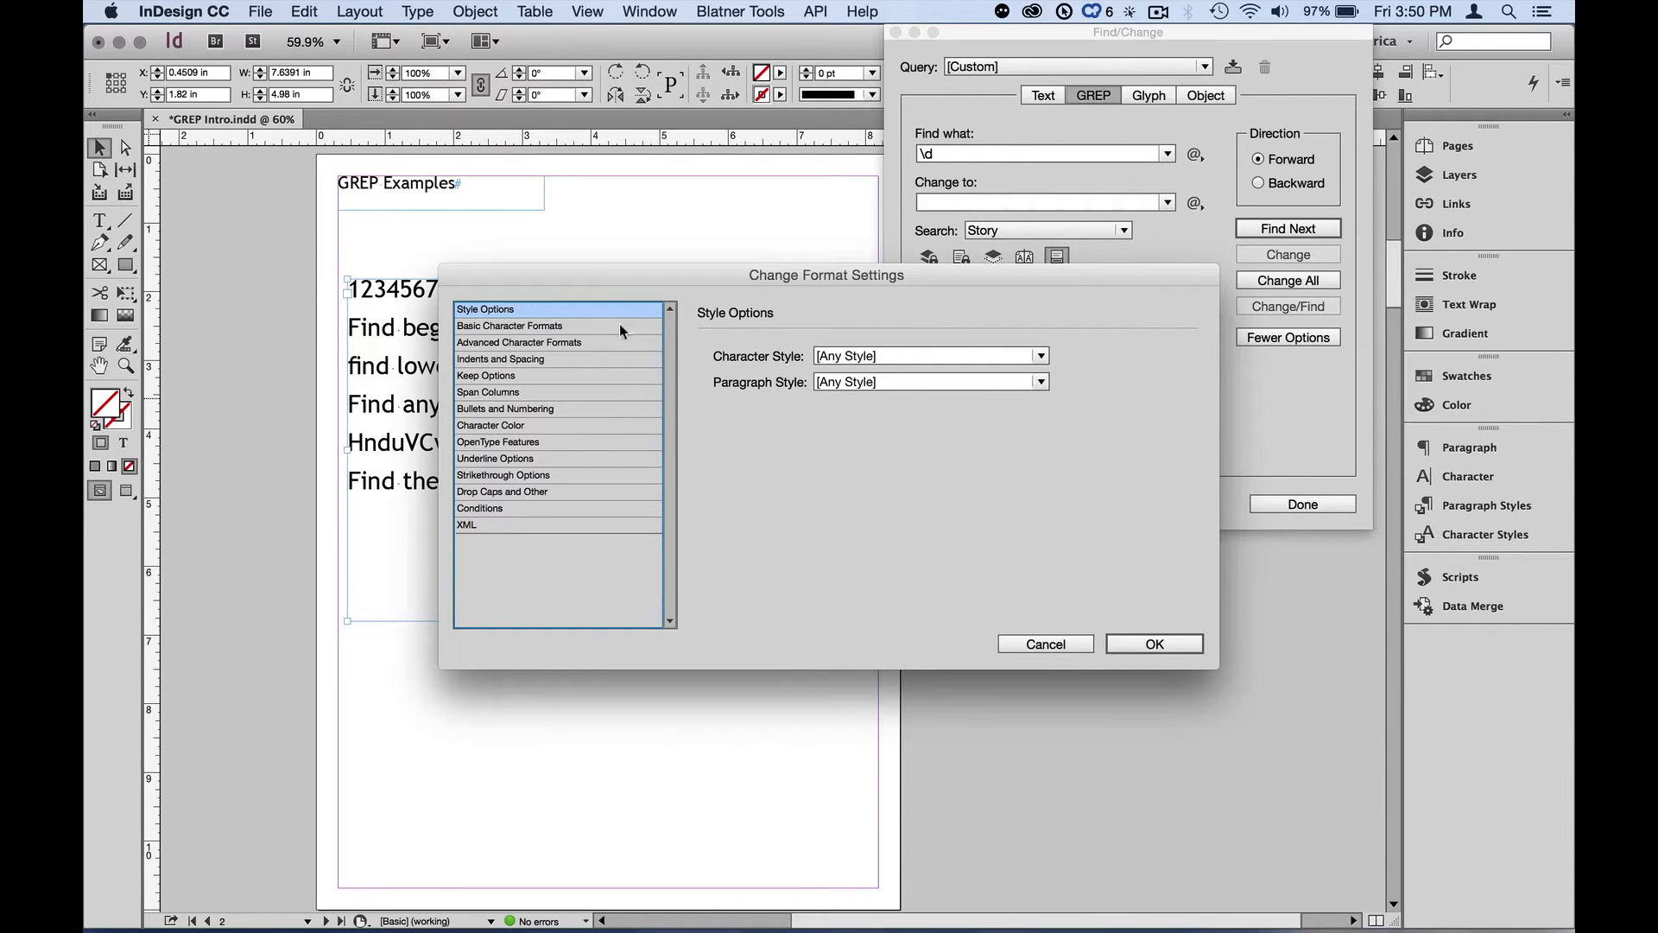
{"action": "left_click", "coordinate": [541, 426]}
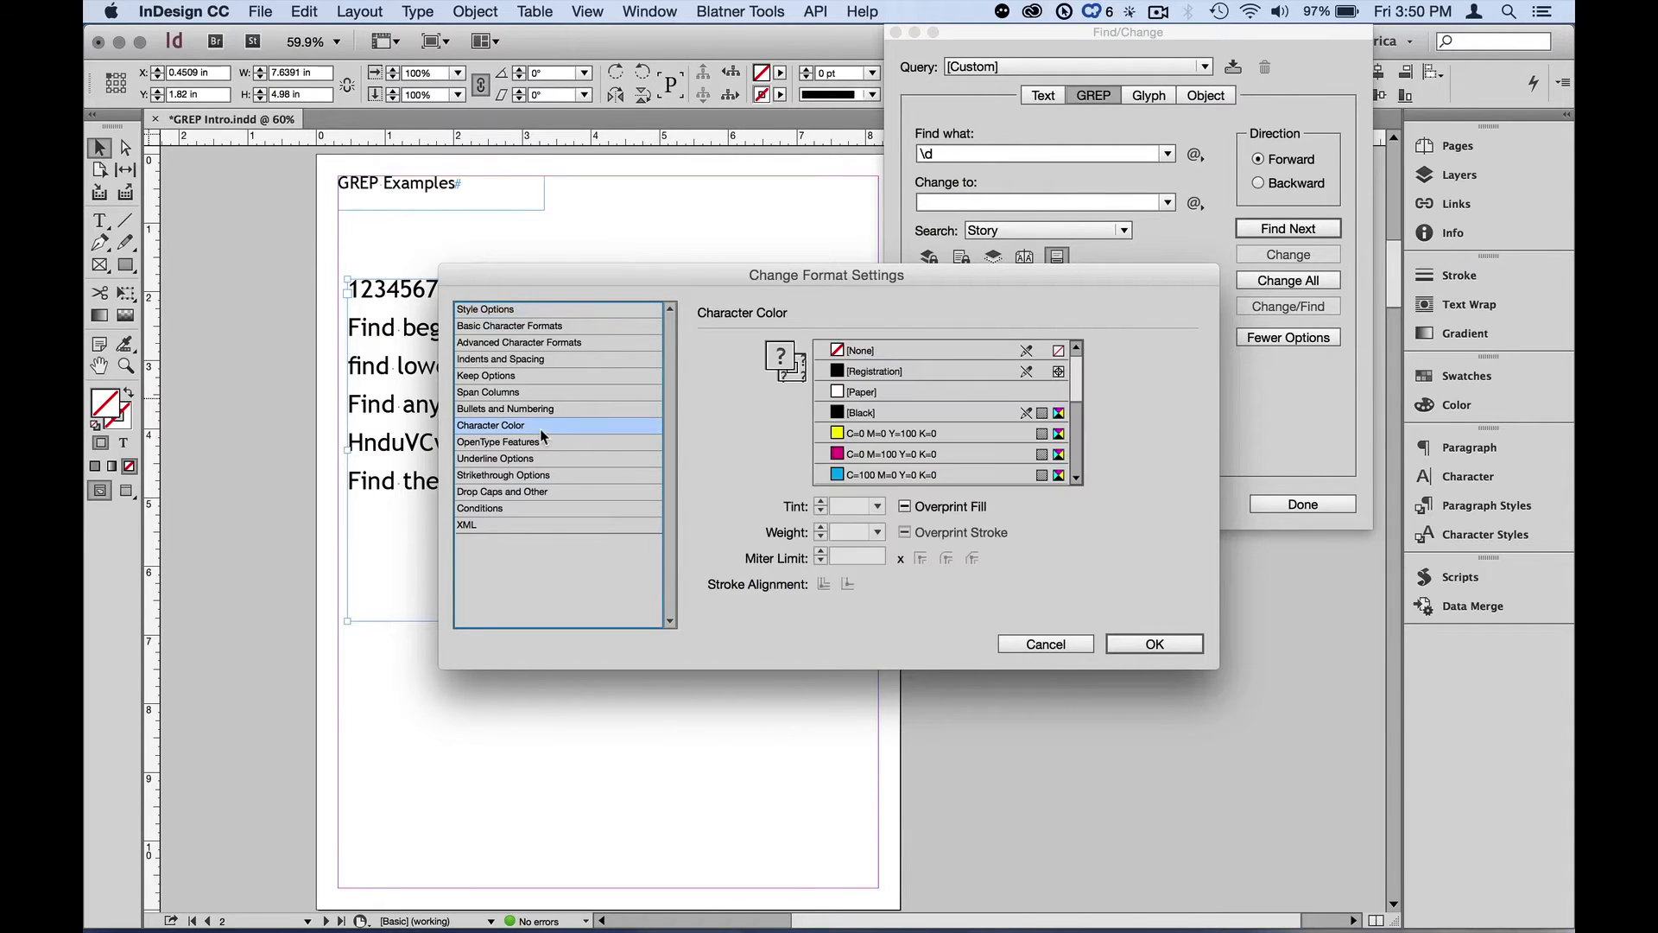
{"action": "left_click", "coordinate": [905, 458]}
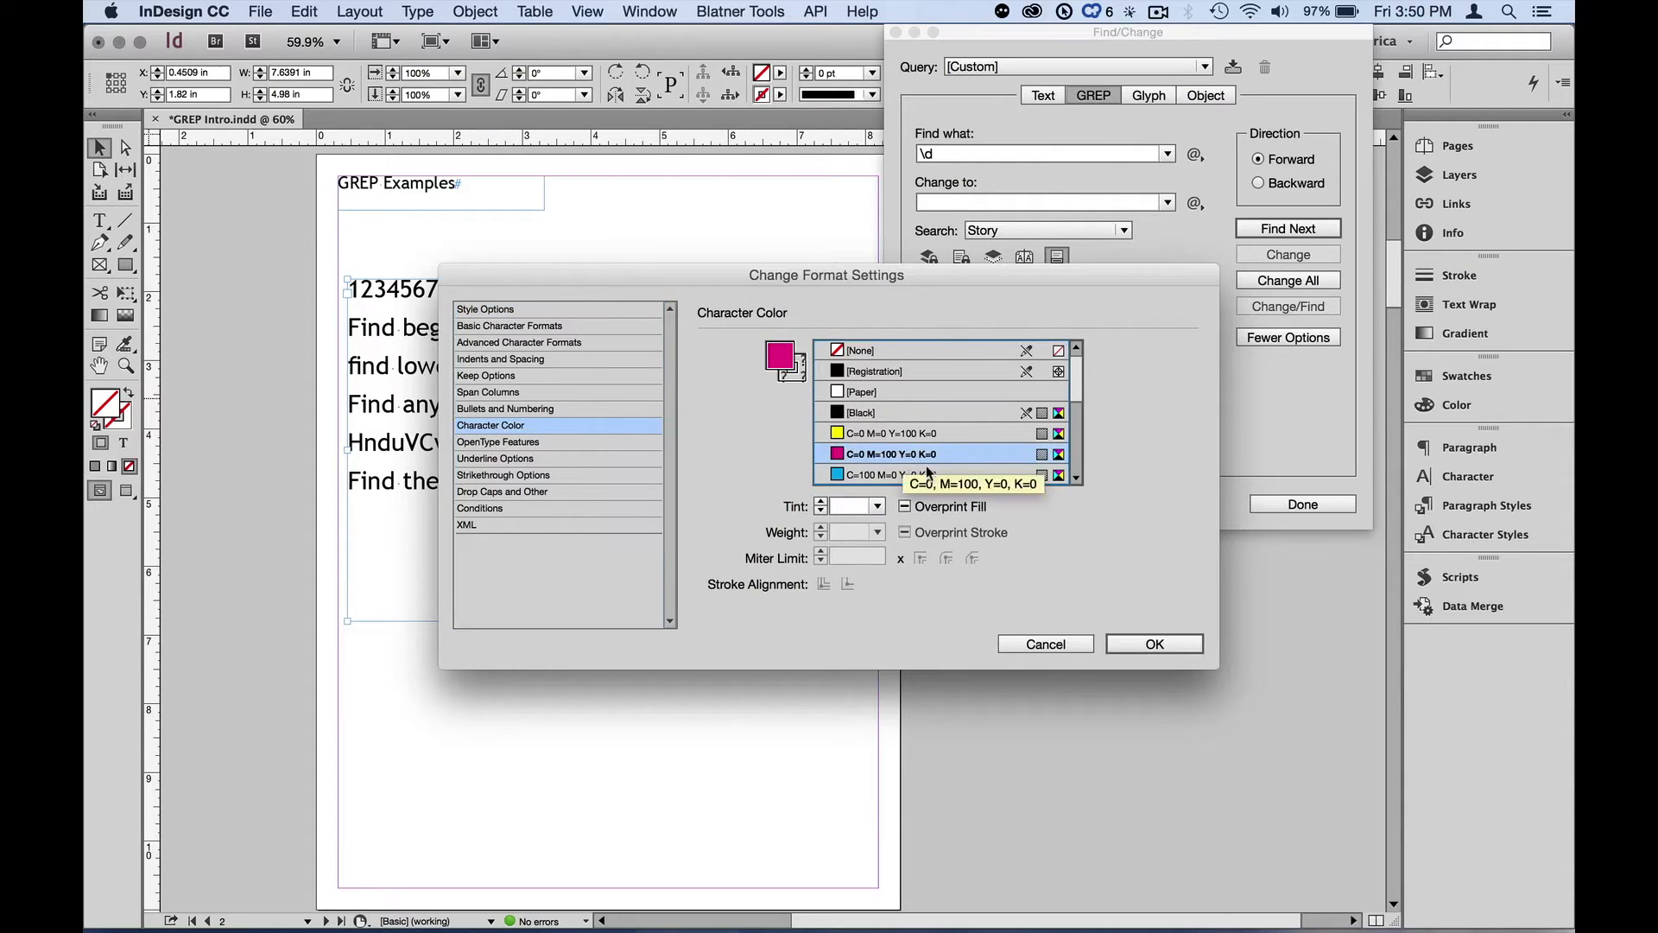
{"action": "left_click", "coordinate": [1130, 643]}
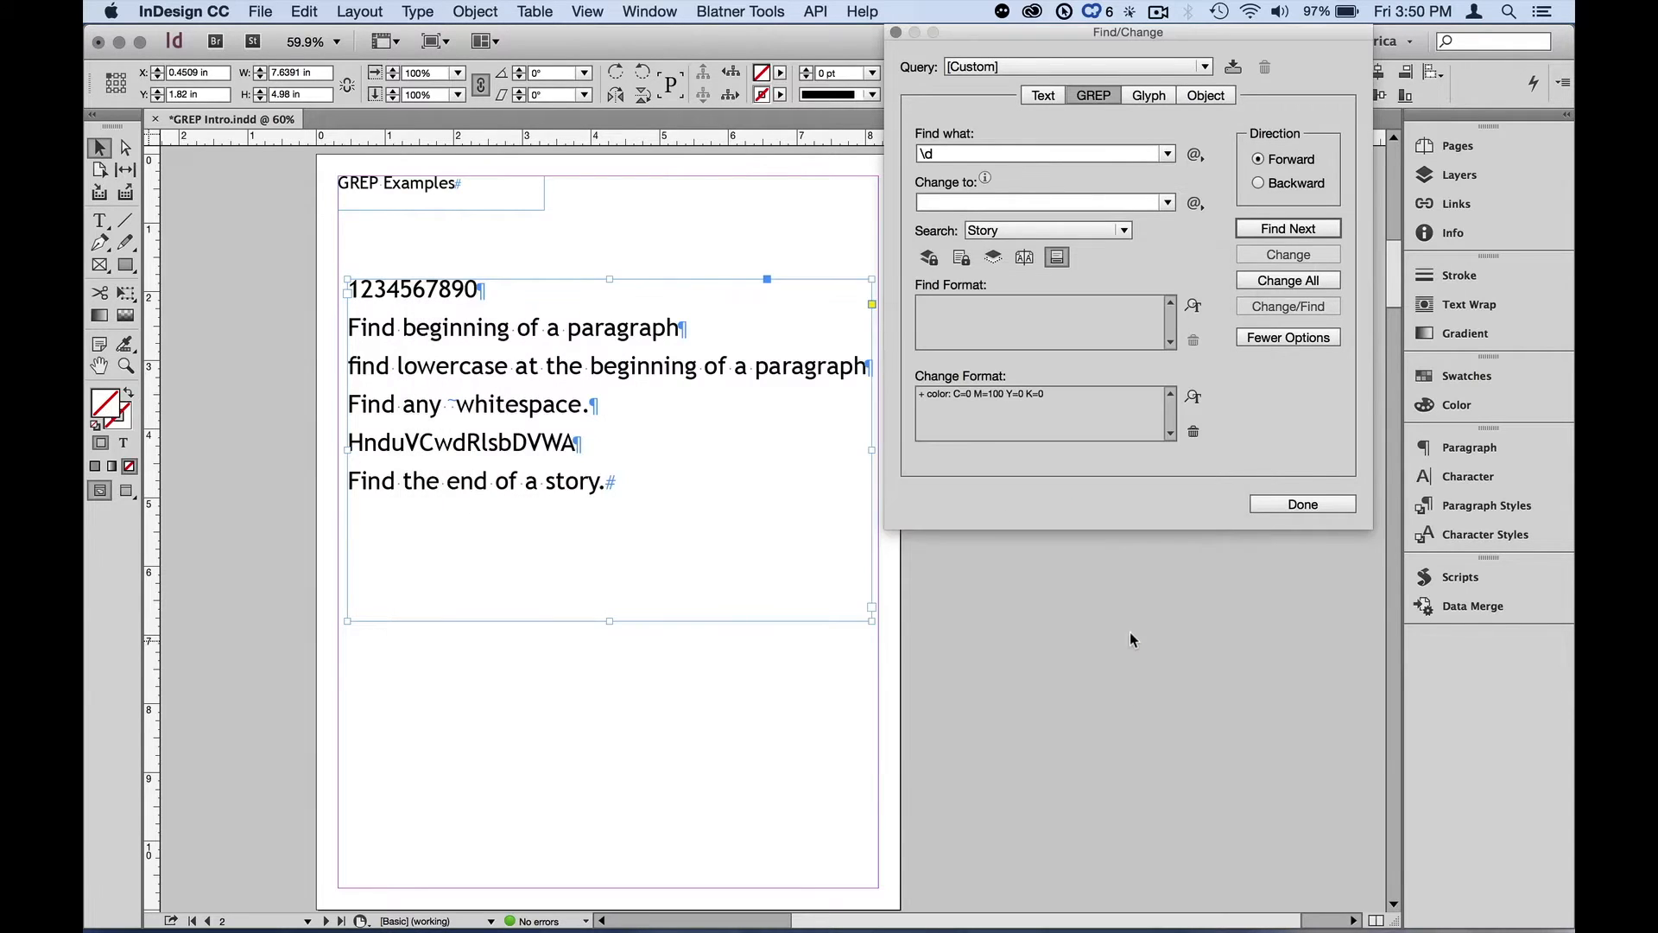
Change all digit matches to magenta, dismiss the result, and undo the change
{"action": "left_click", "coordinate": [1284, 278]}
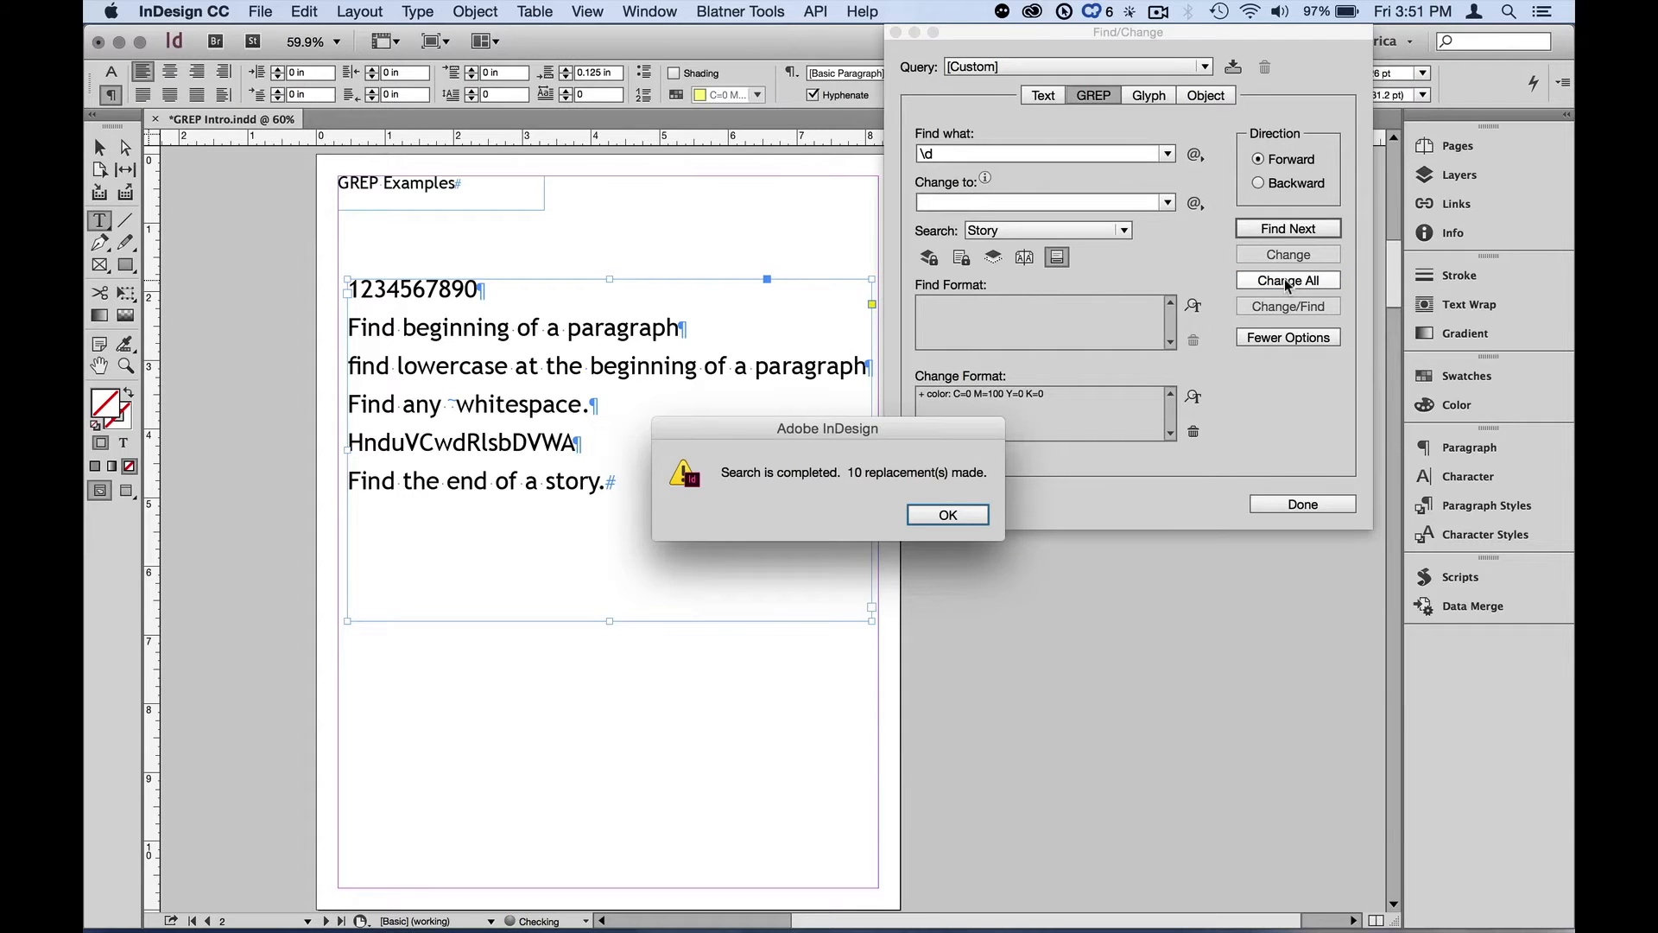
{"action": "key", "text": "Return"}
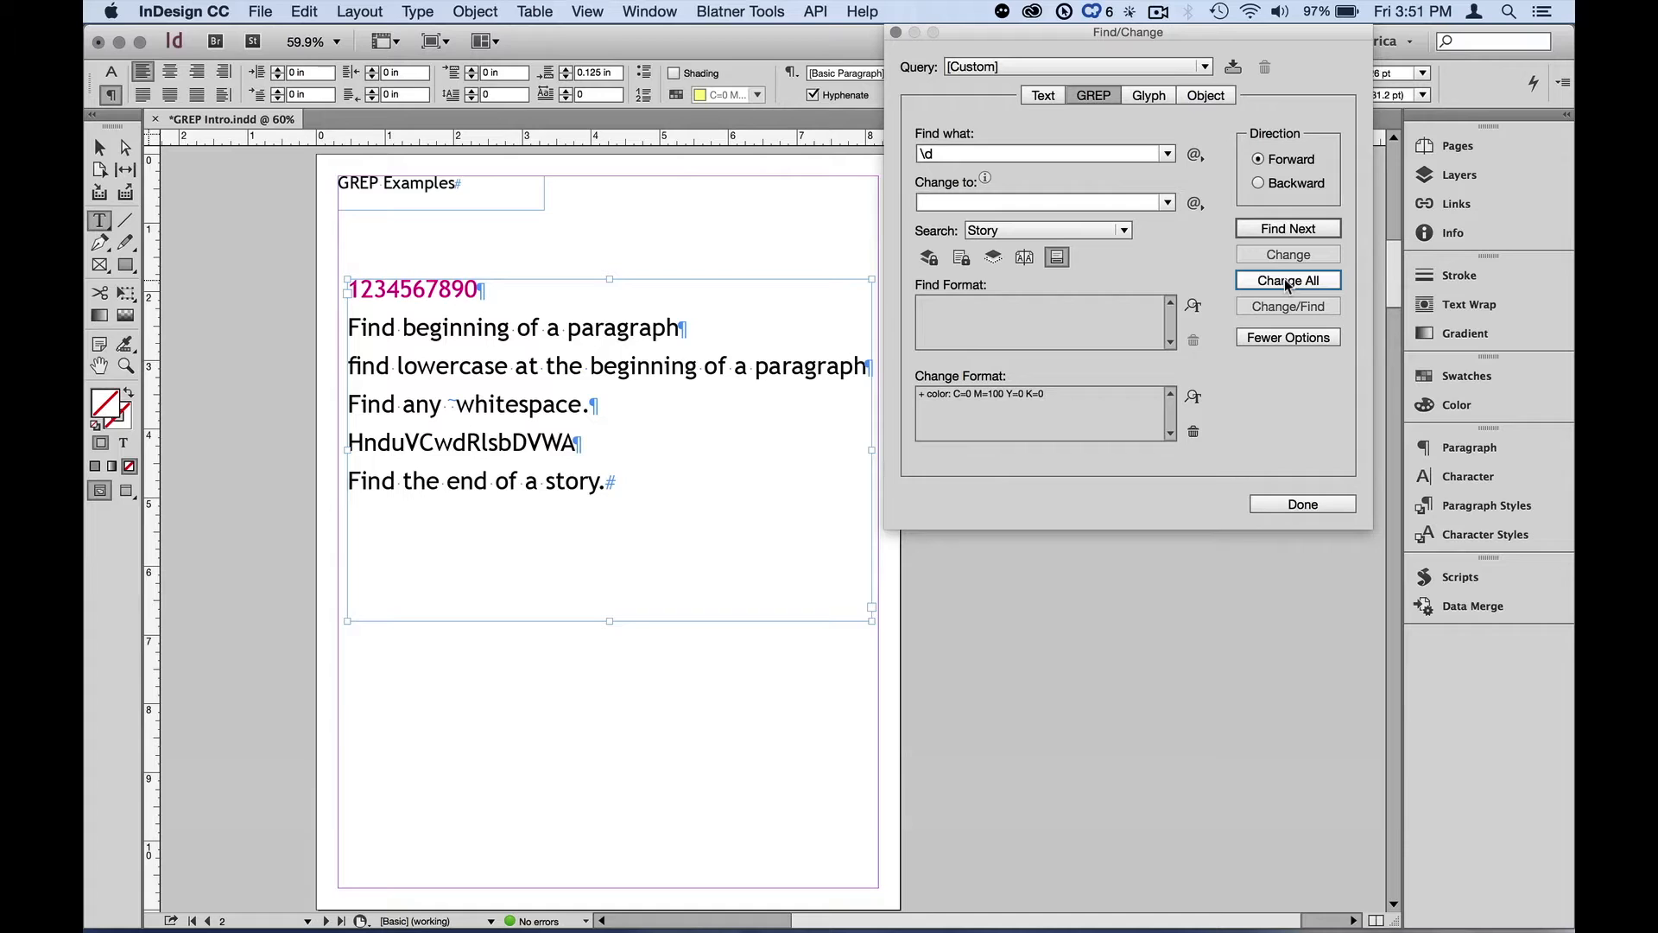
{"action": "key", "text": "super+z"}
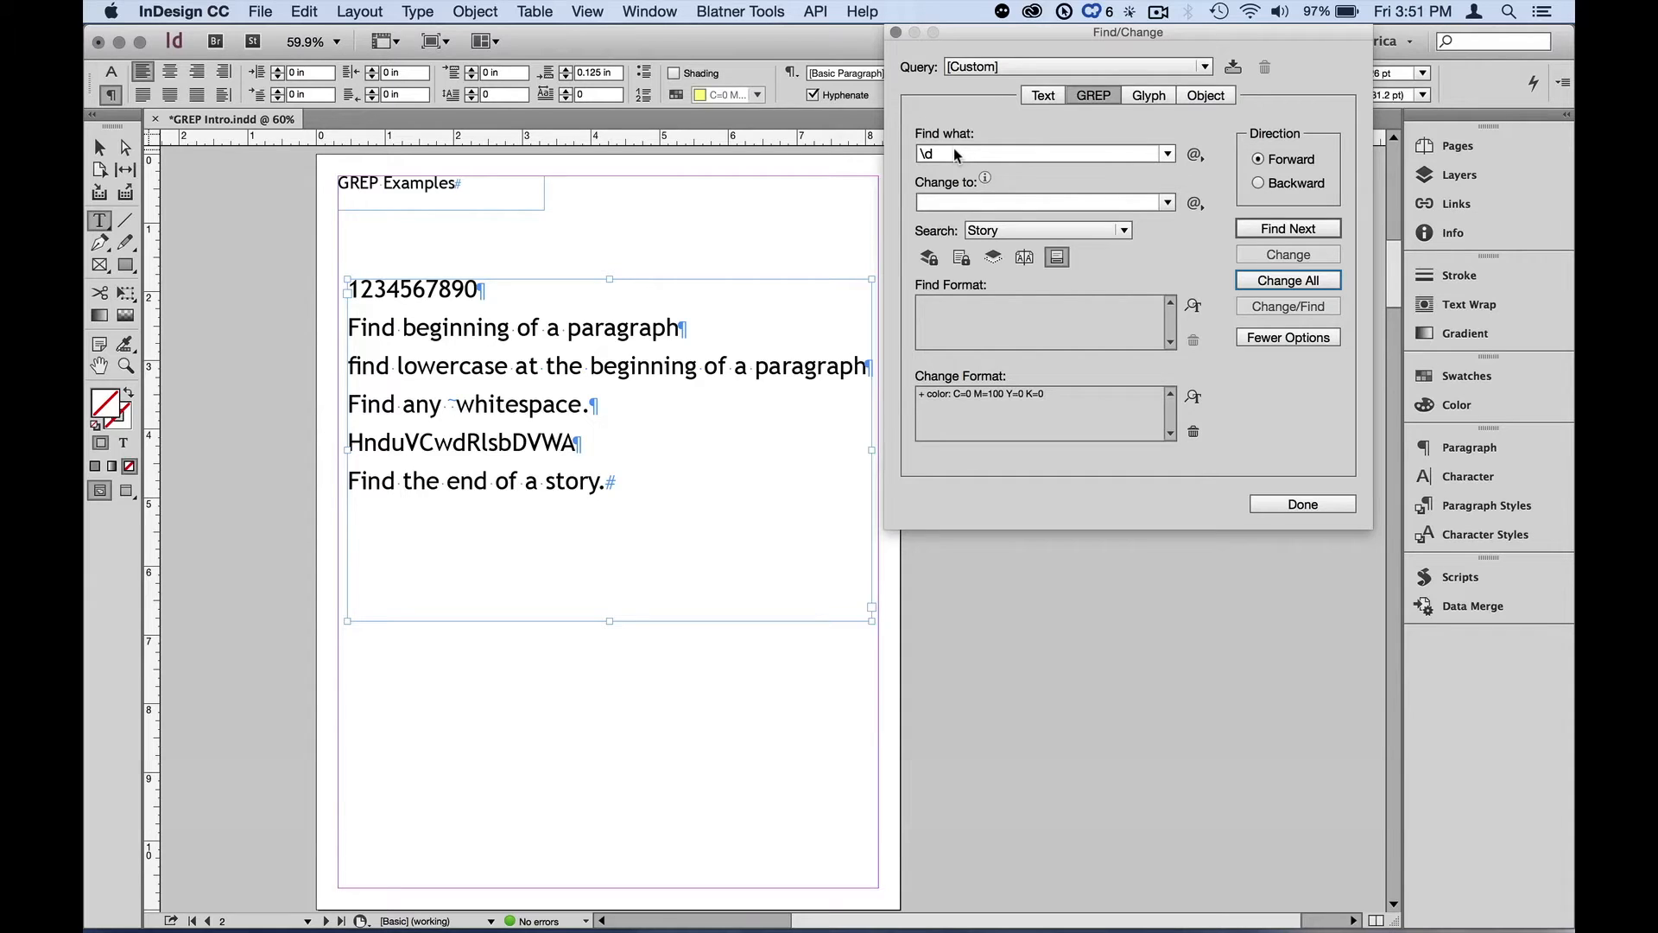
Append the Any Digit wildcard so the search expression becomes \d\d
{"action": "key", "text": "alt+z"}
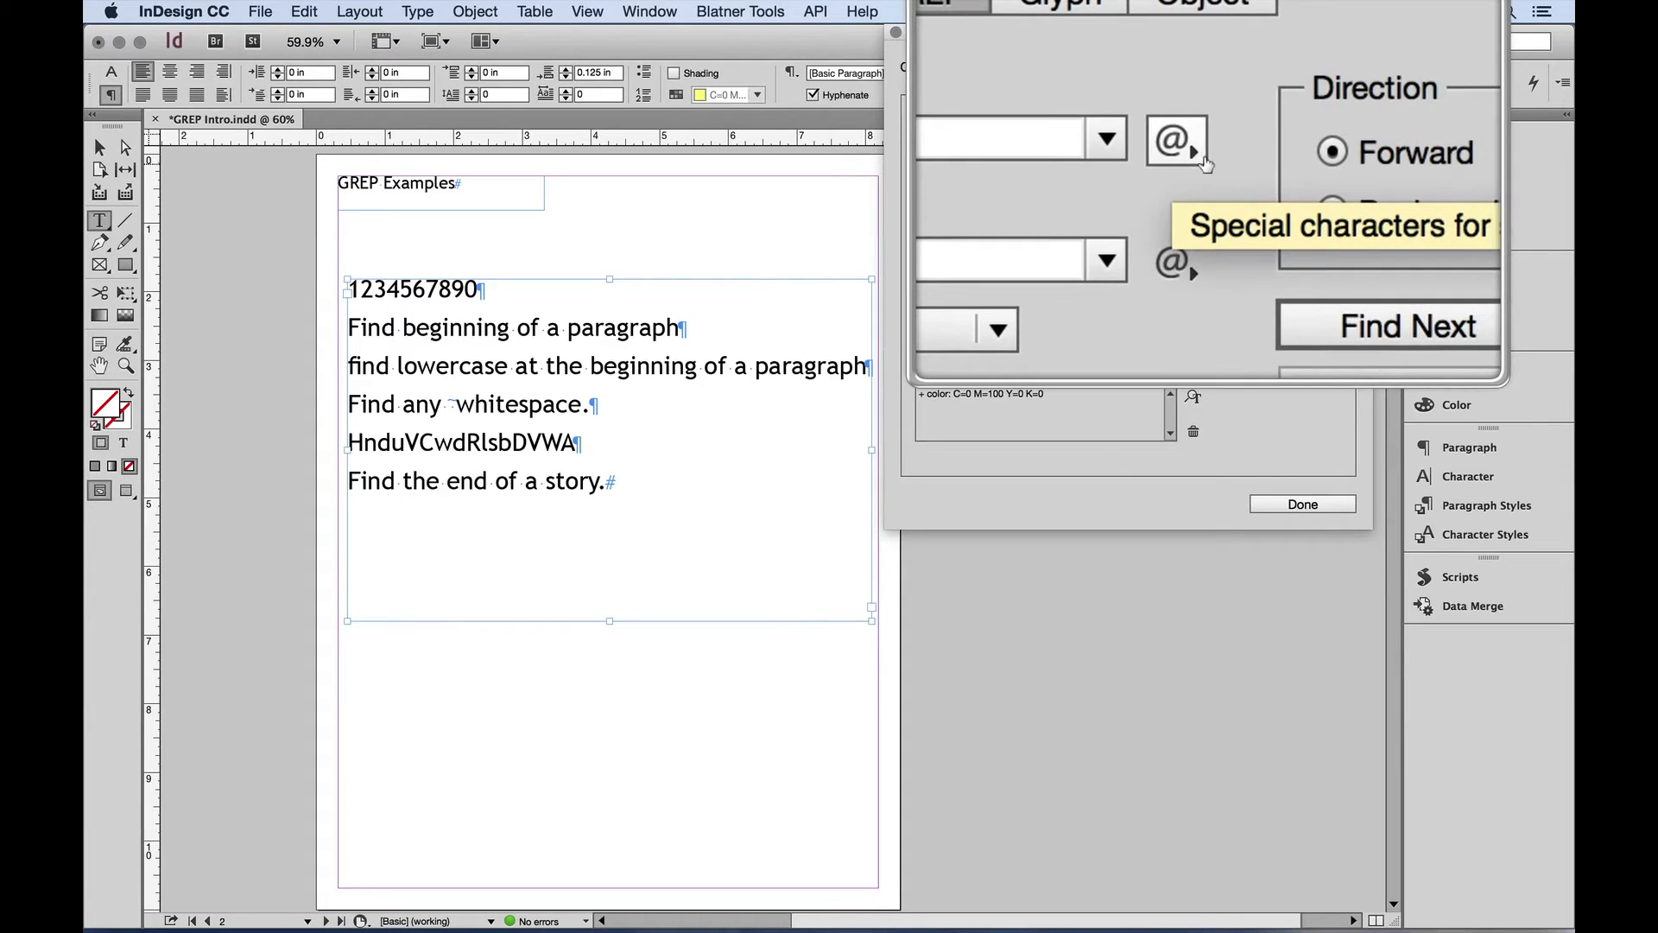
{"action": "left_click", "coordinate": [1203, 158]}
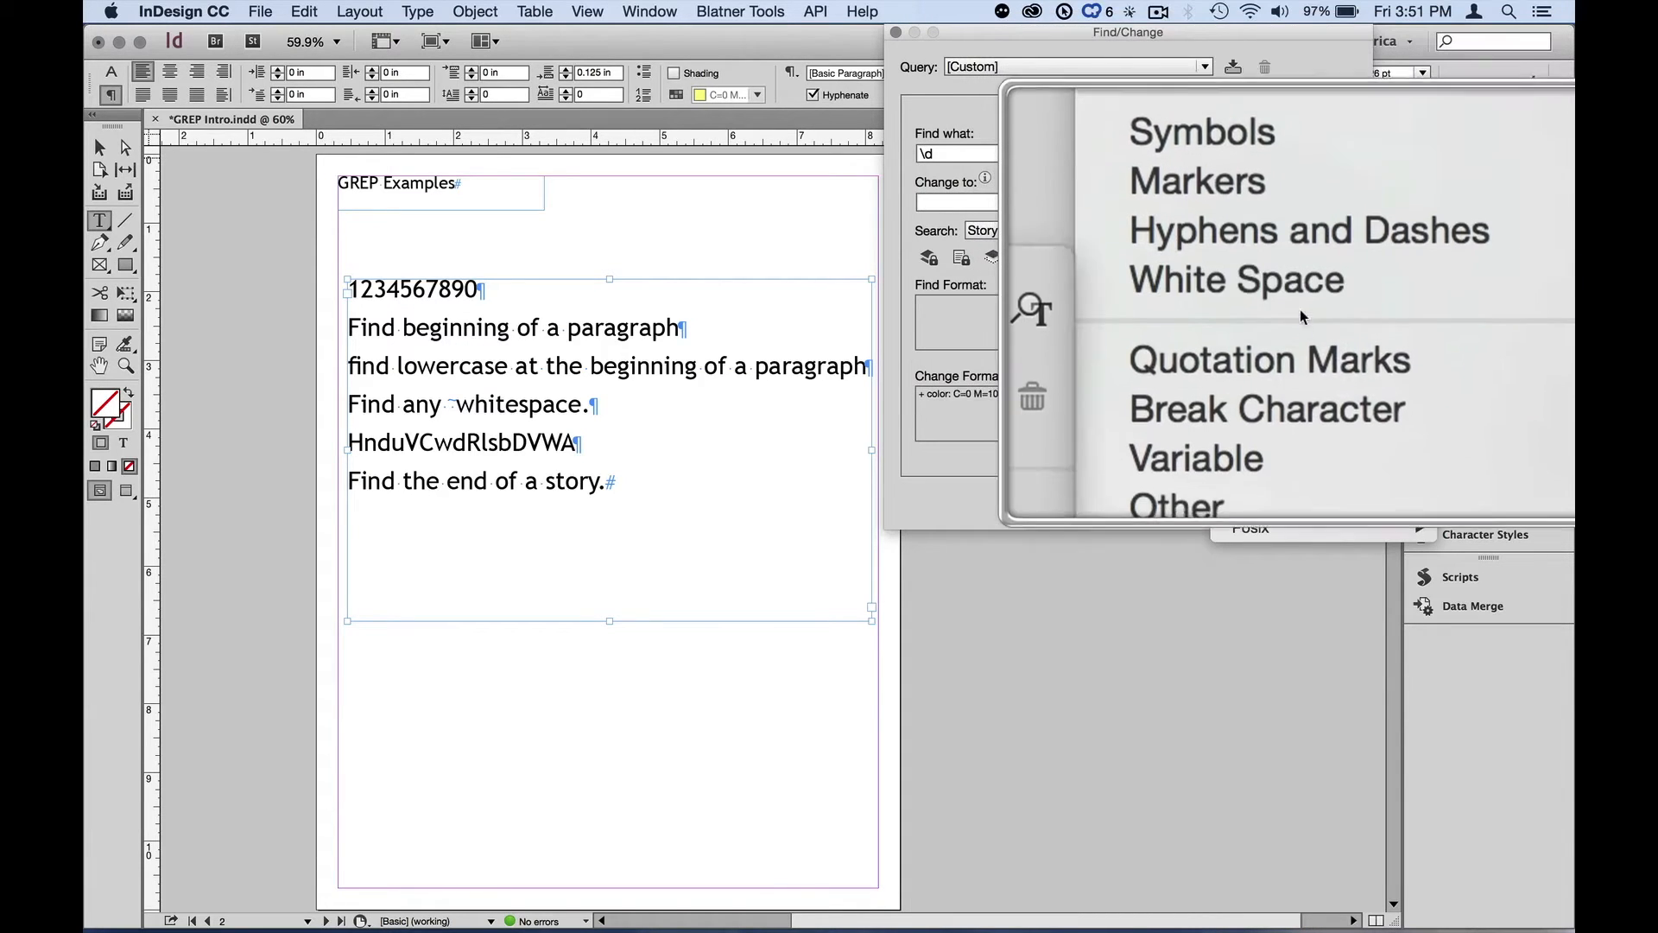
{"action": "key", "text": "alt"}
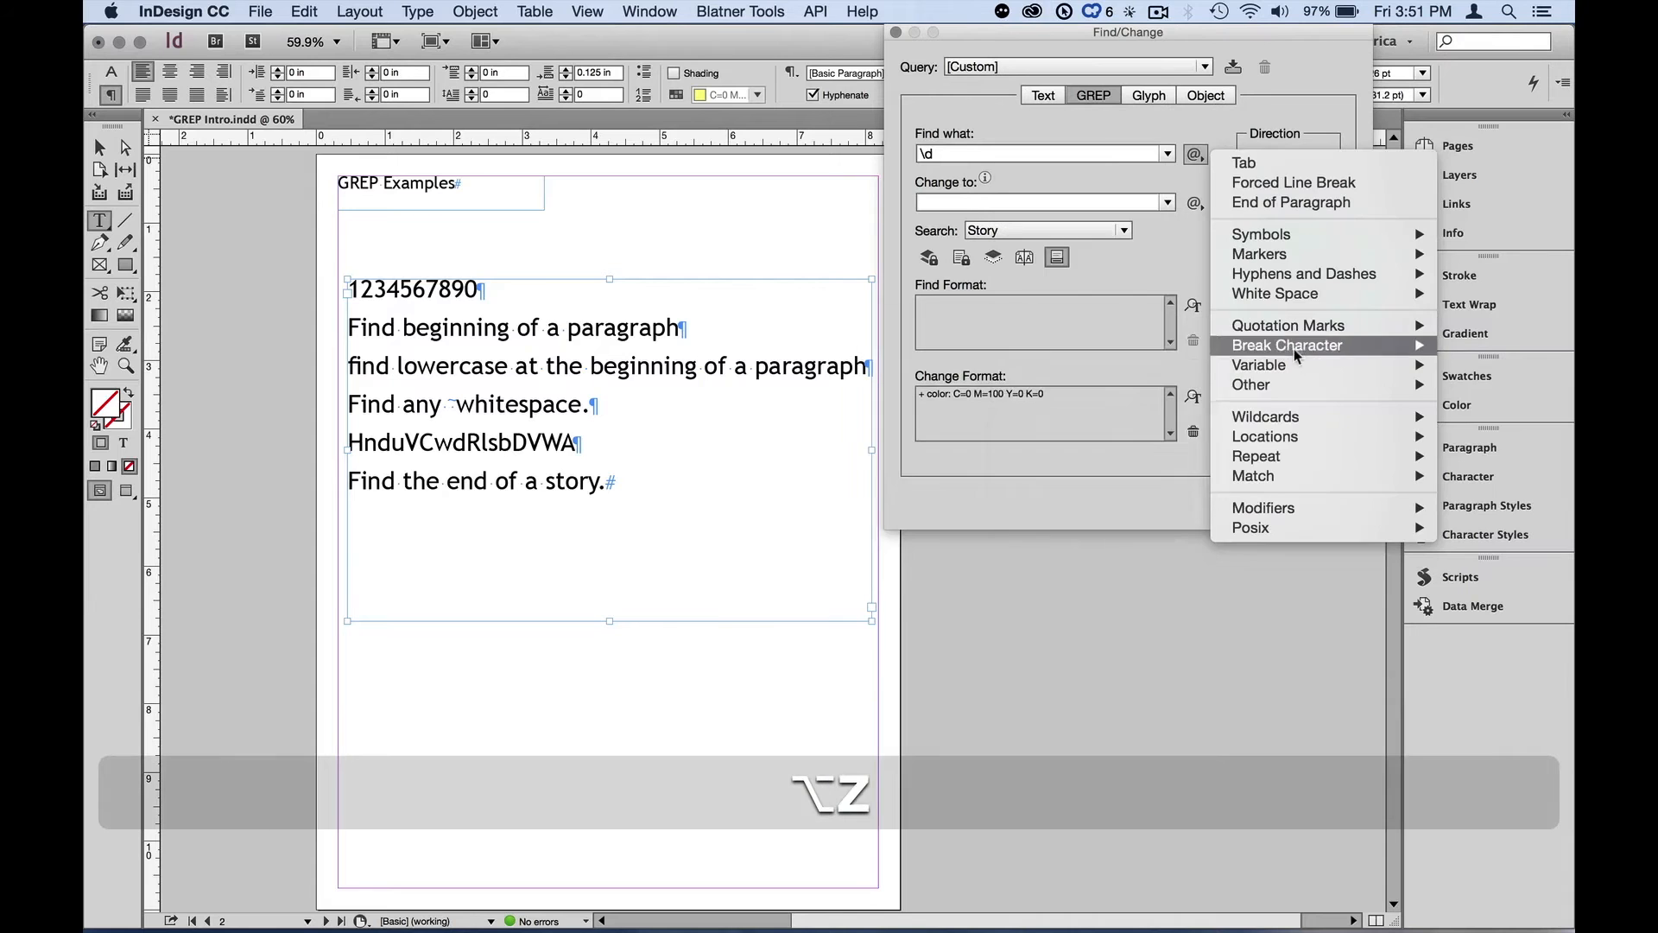
{"action": "mouse_move", "coordinate": [1298, 416]}
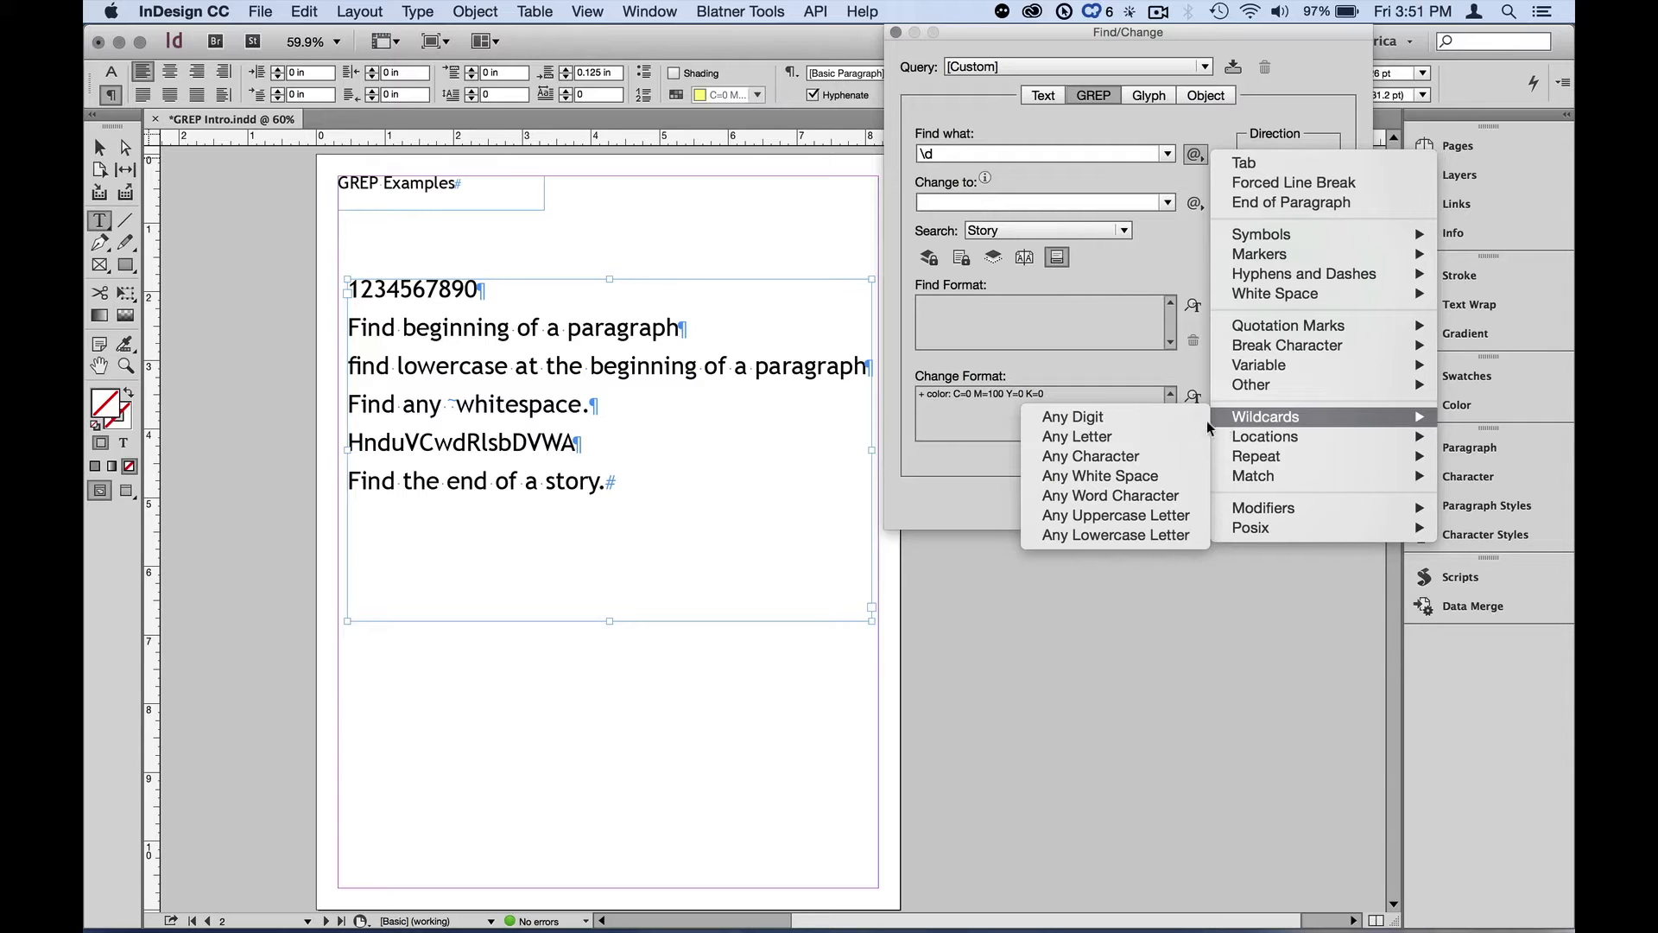
{"action": "left_click", "coordinate": [1164, 422]}
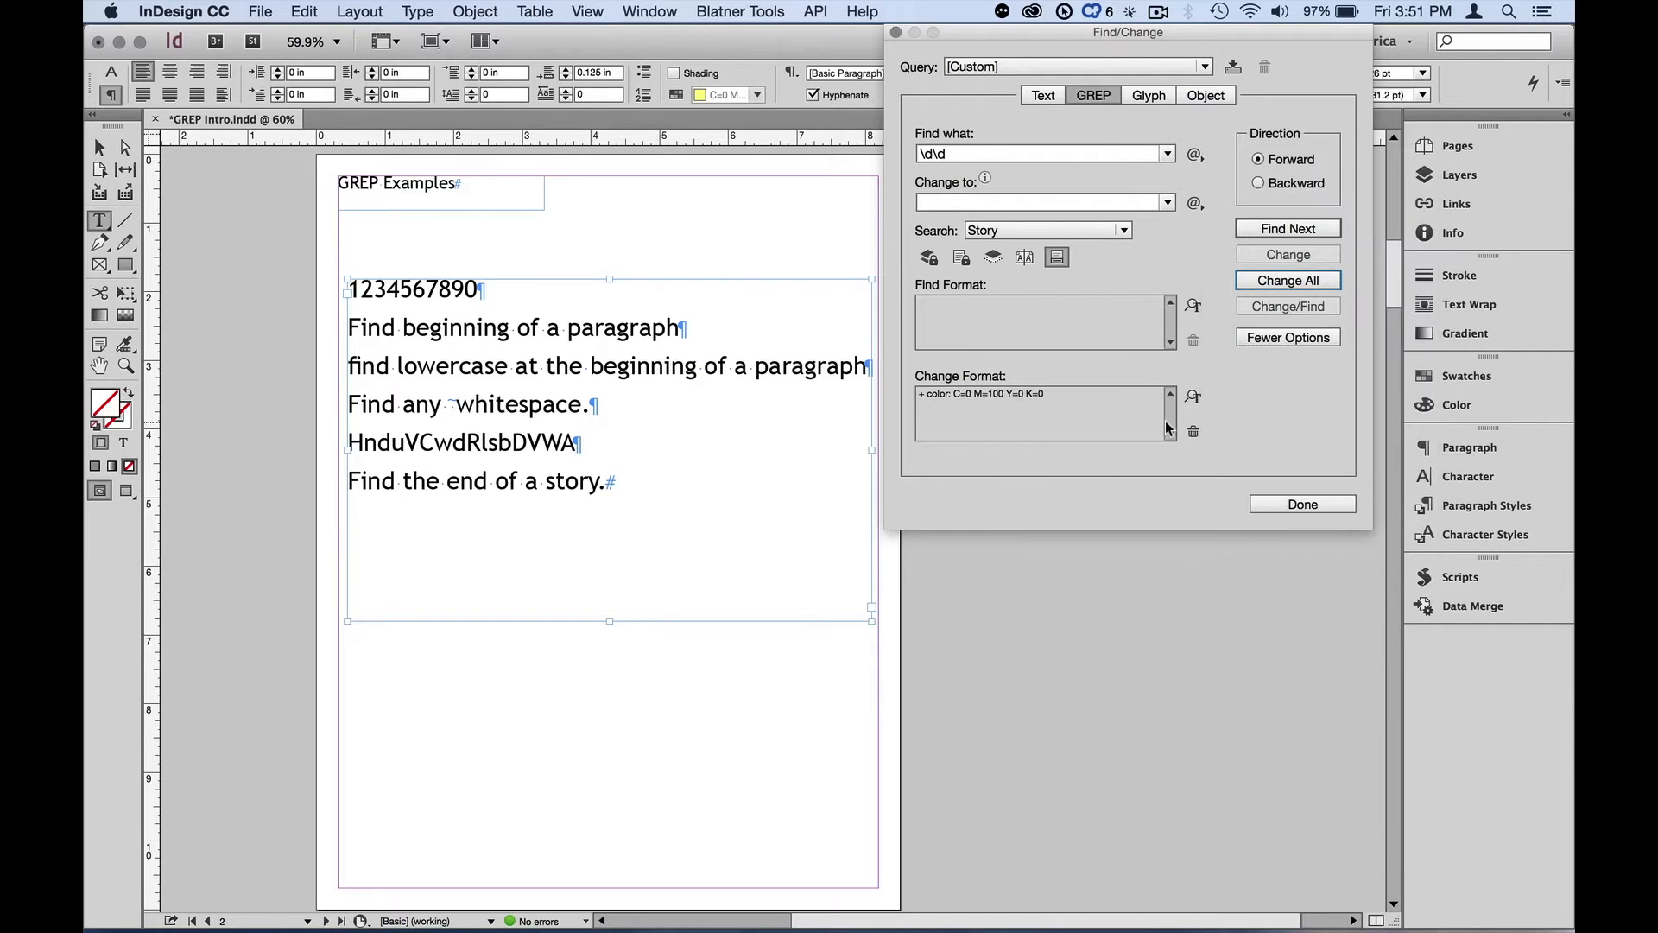
{"action": "key", "text": "F1"}
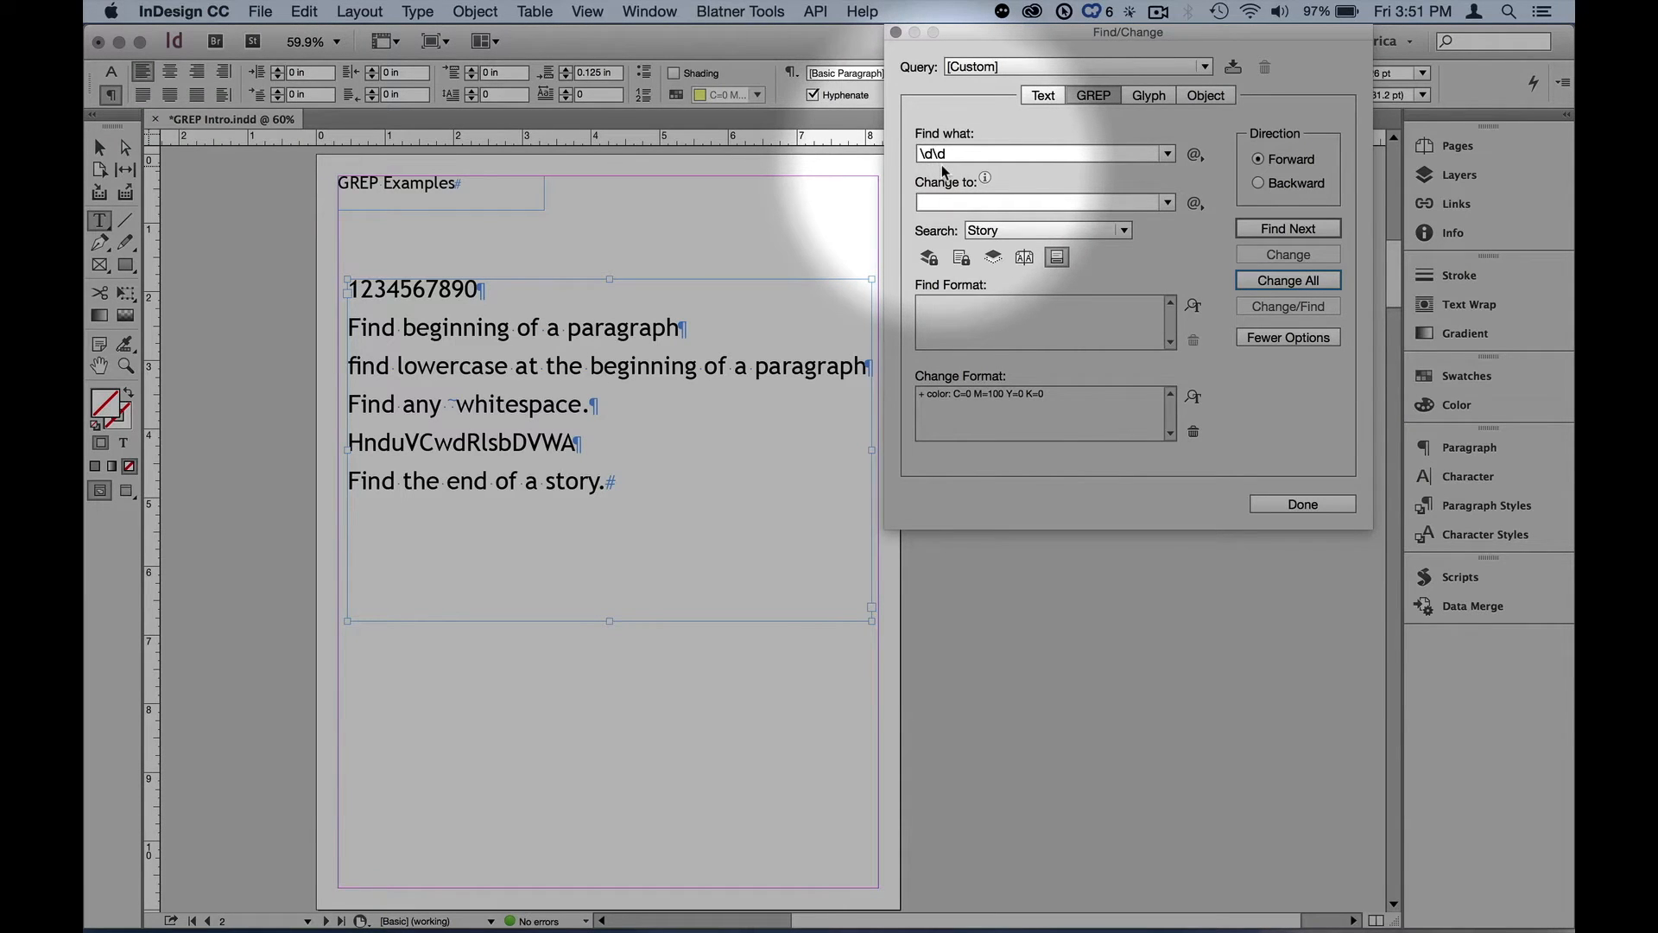
{"action": "key", "text": "F1"}
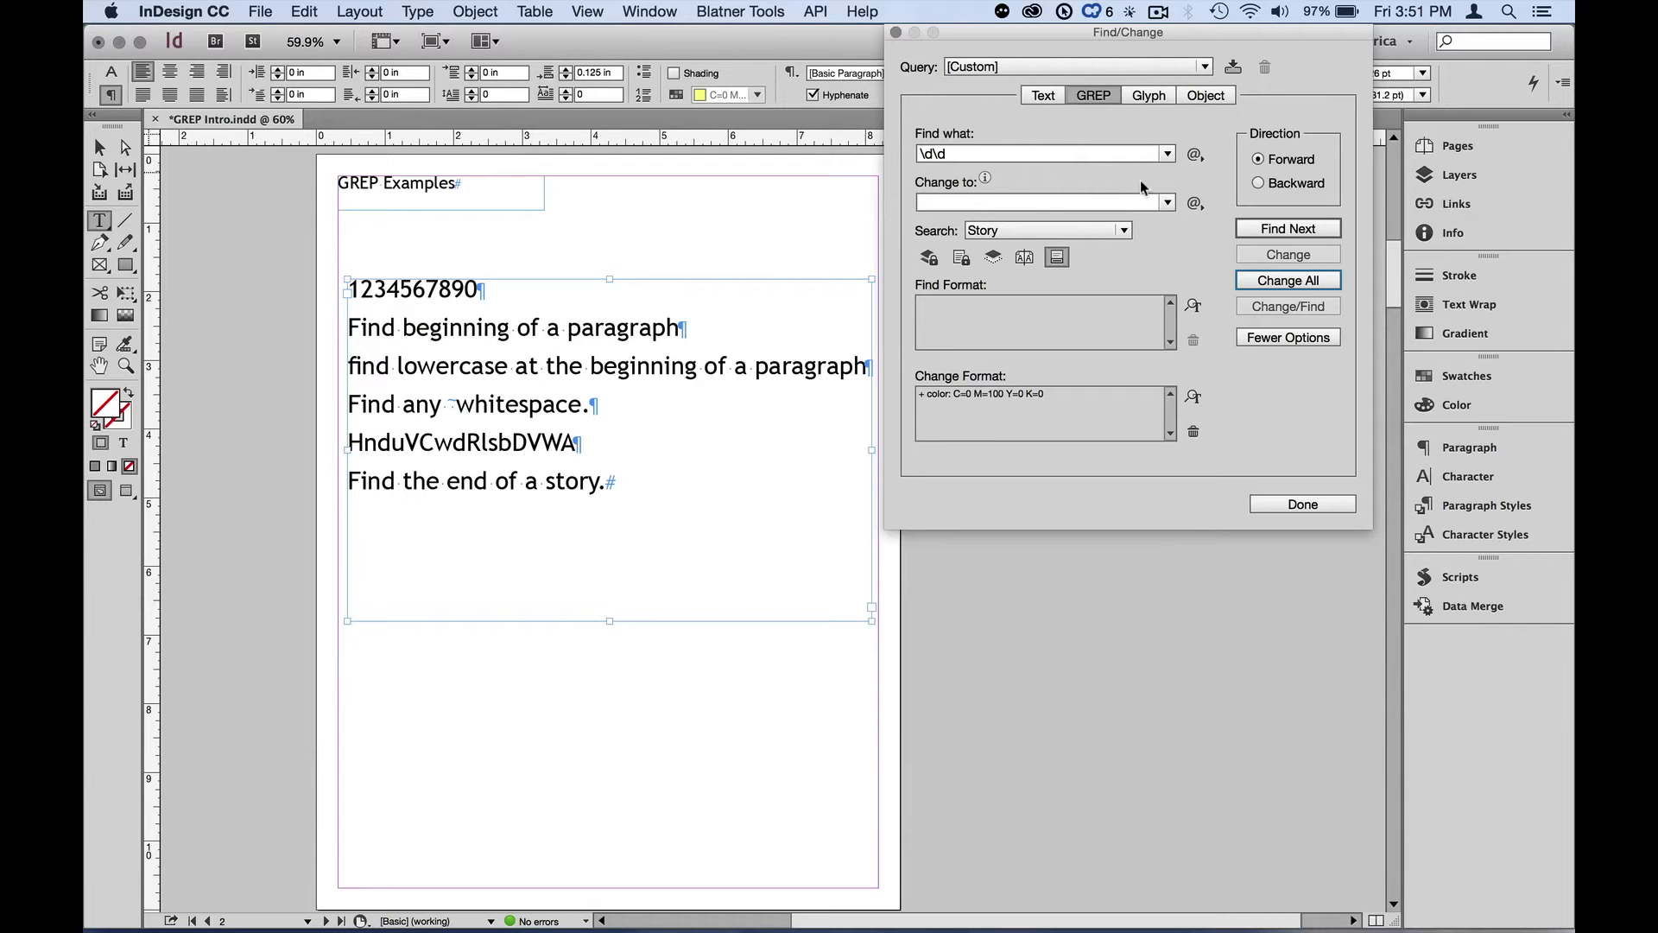
Step through the two-digit matches with Find Next until the search completes
{"action": "left_click", "coordinate": [1265, 229]}
{"action": "left_click", "coordinate": [1264, 229]}
{"action": "left_click", "coordinate": [1264, 229]}
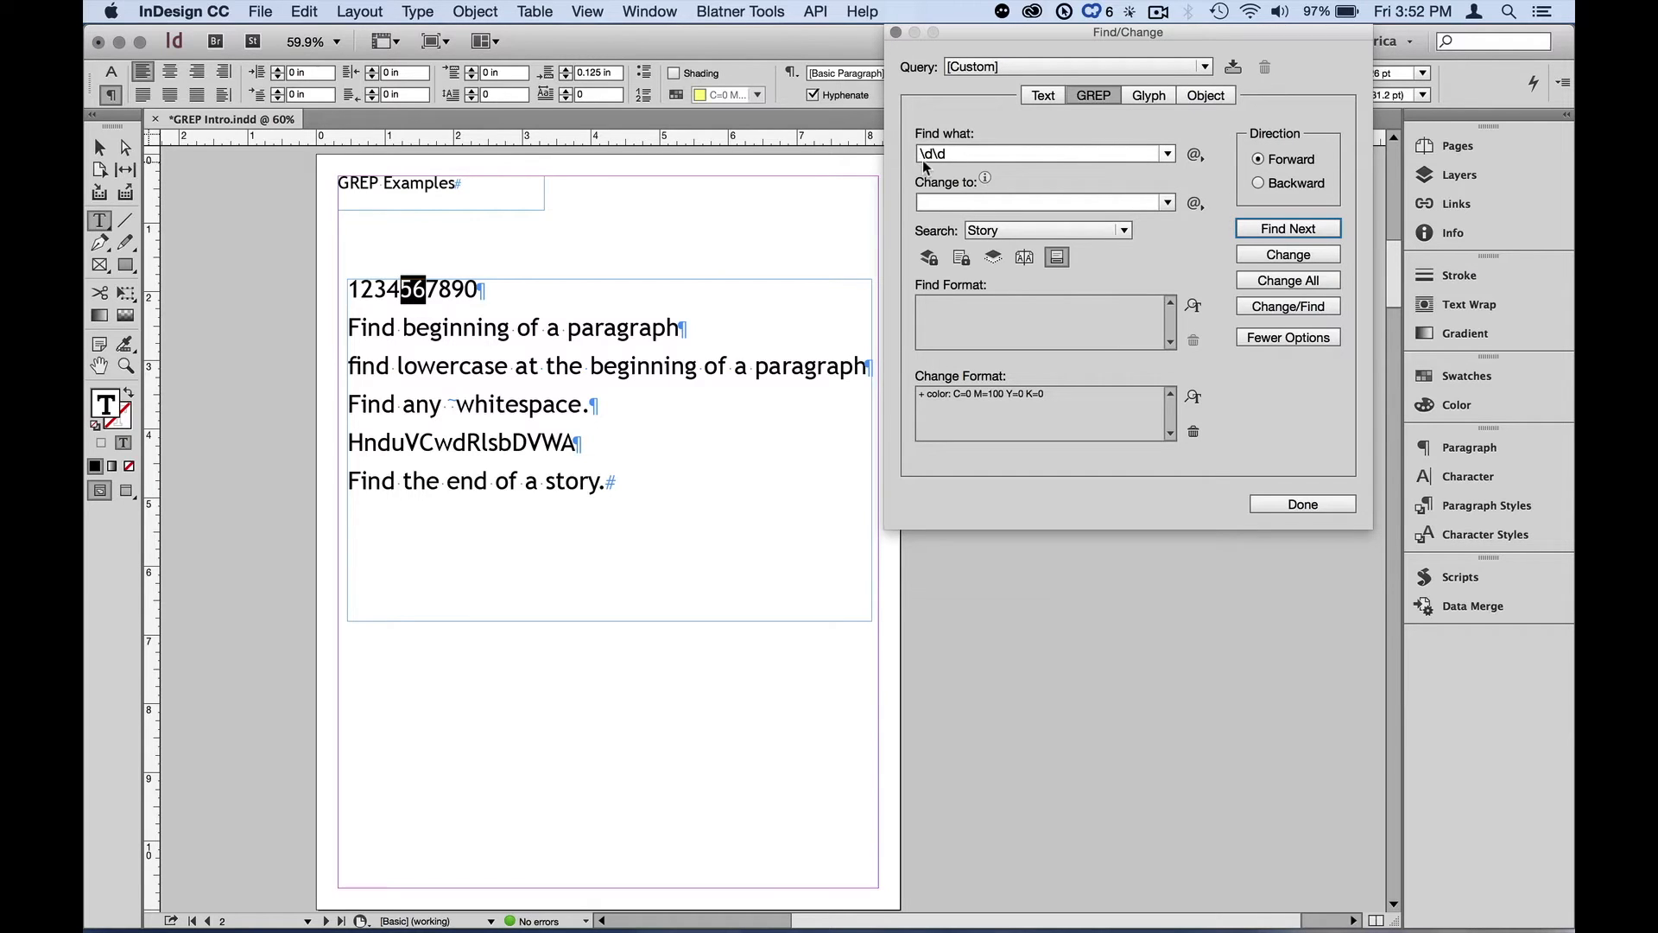
{"action": "left_click", "coordinate": [1265, 225]}
{"action": "left_click", "coordinate": [1267, 227]}
{"action": "left_click", "coordinate": [1270, 229]}
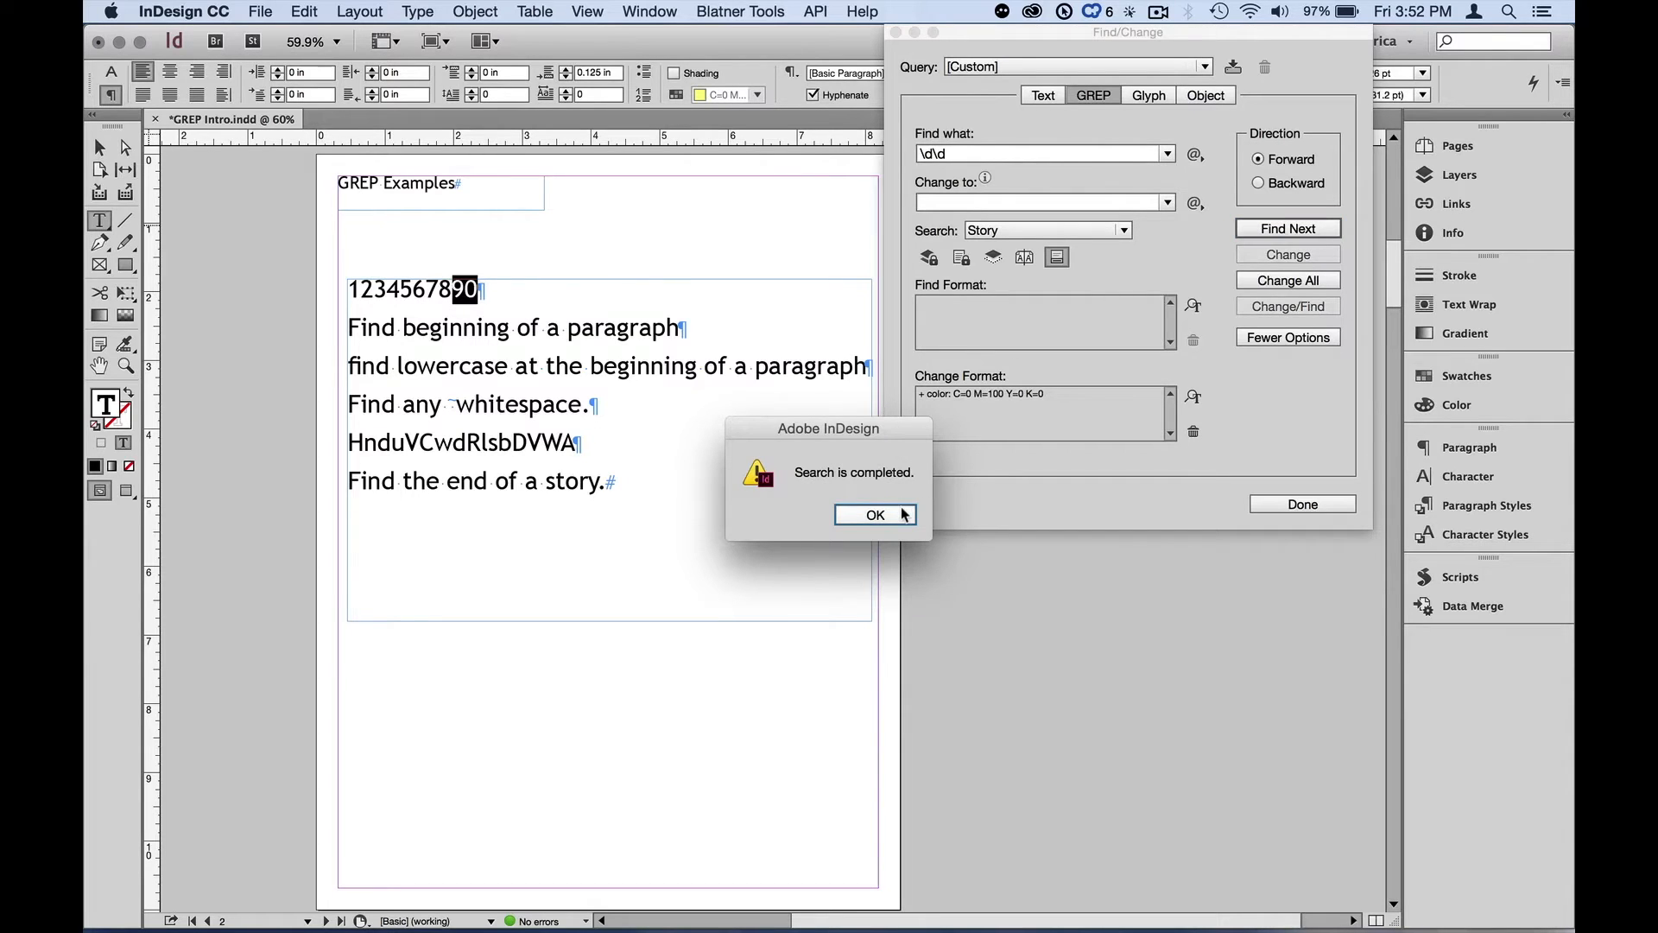
{"action": "left_click", "coordinate": [876, 515]}
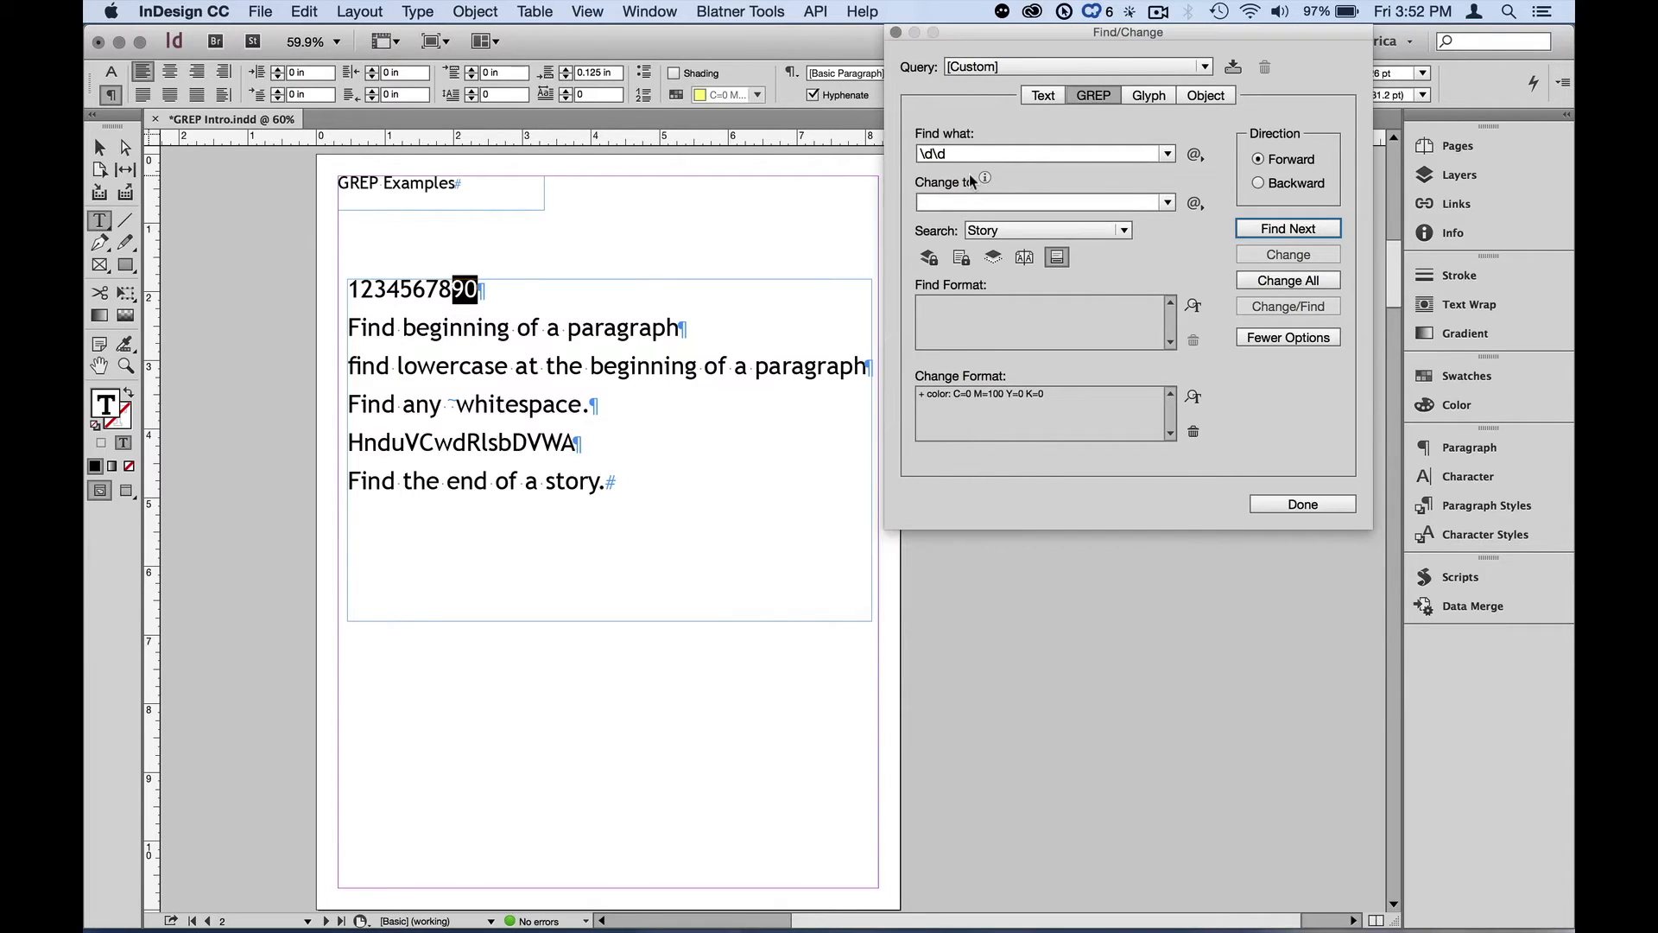
Clear the Find what field
{"action": "left_click_drag", "start_coordinate": [957, 154], "coordinate": [916, 154]}
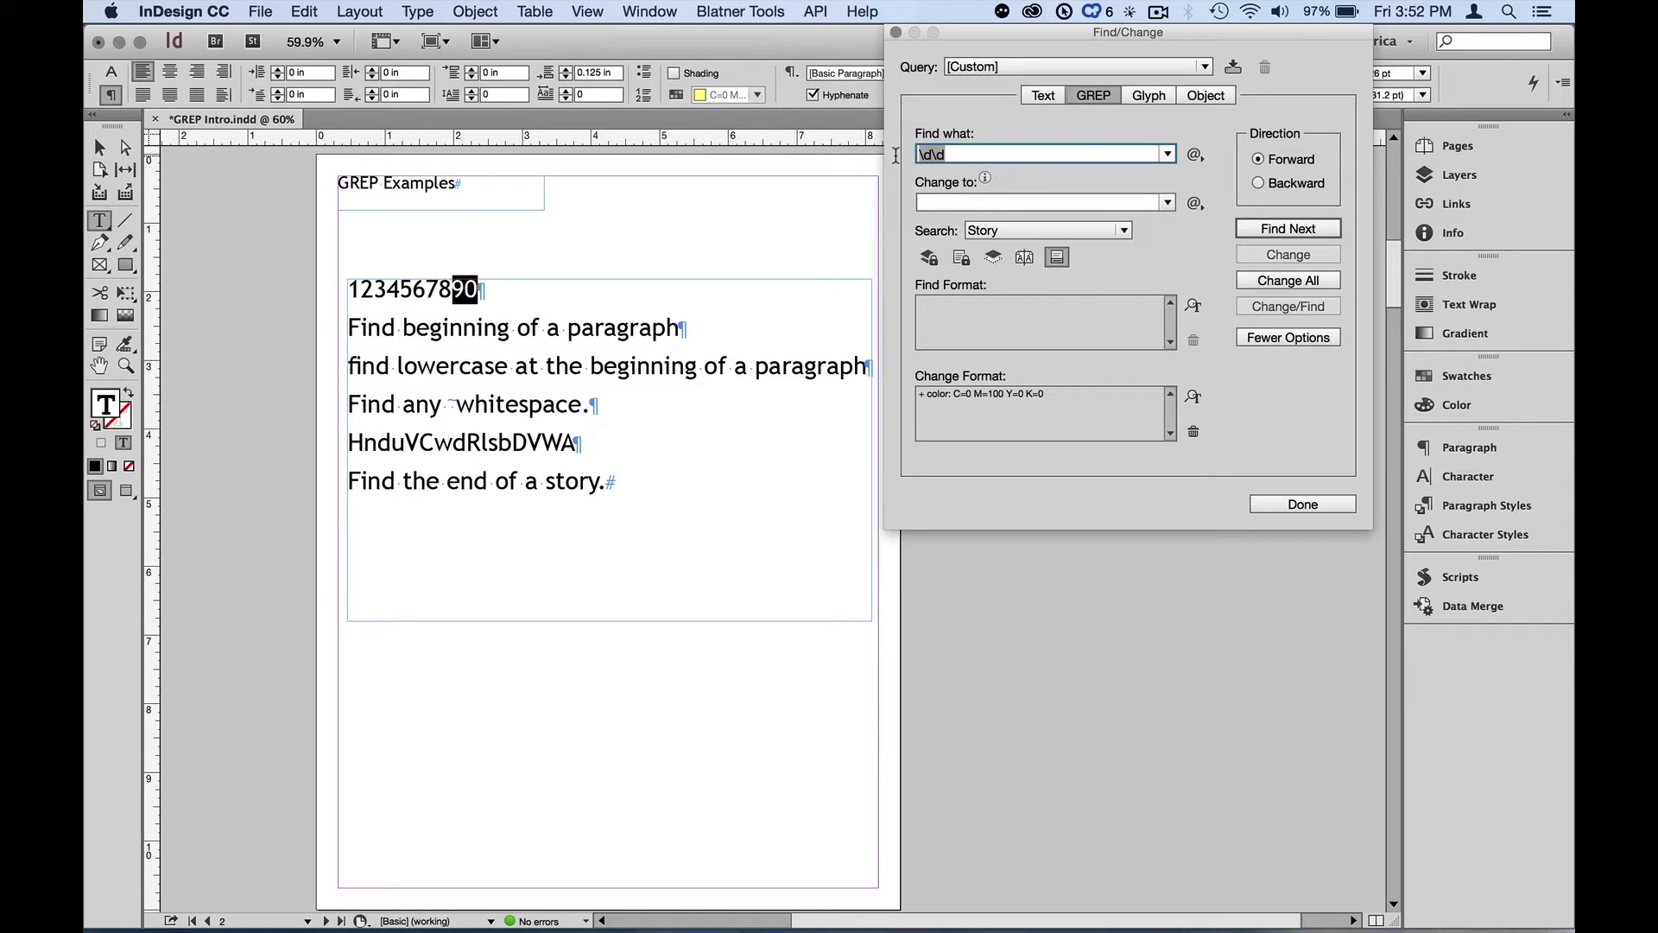
{"action": "key", "text": "BackSpace"}
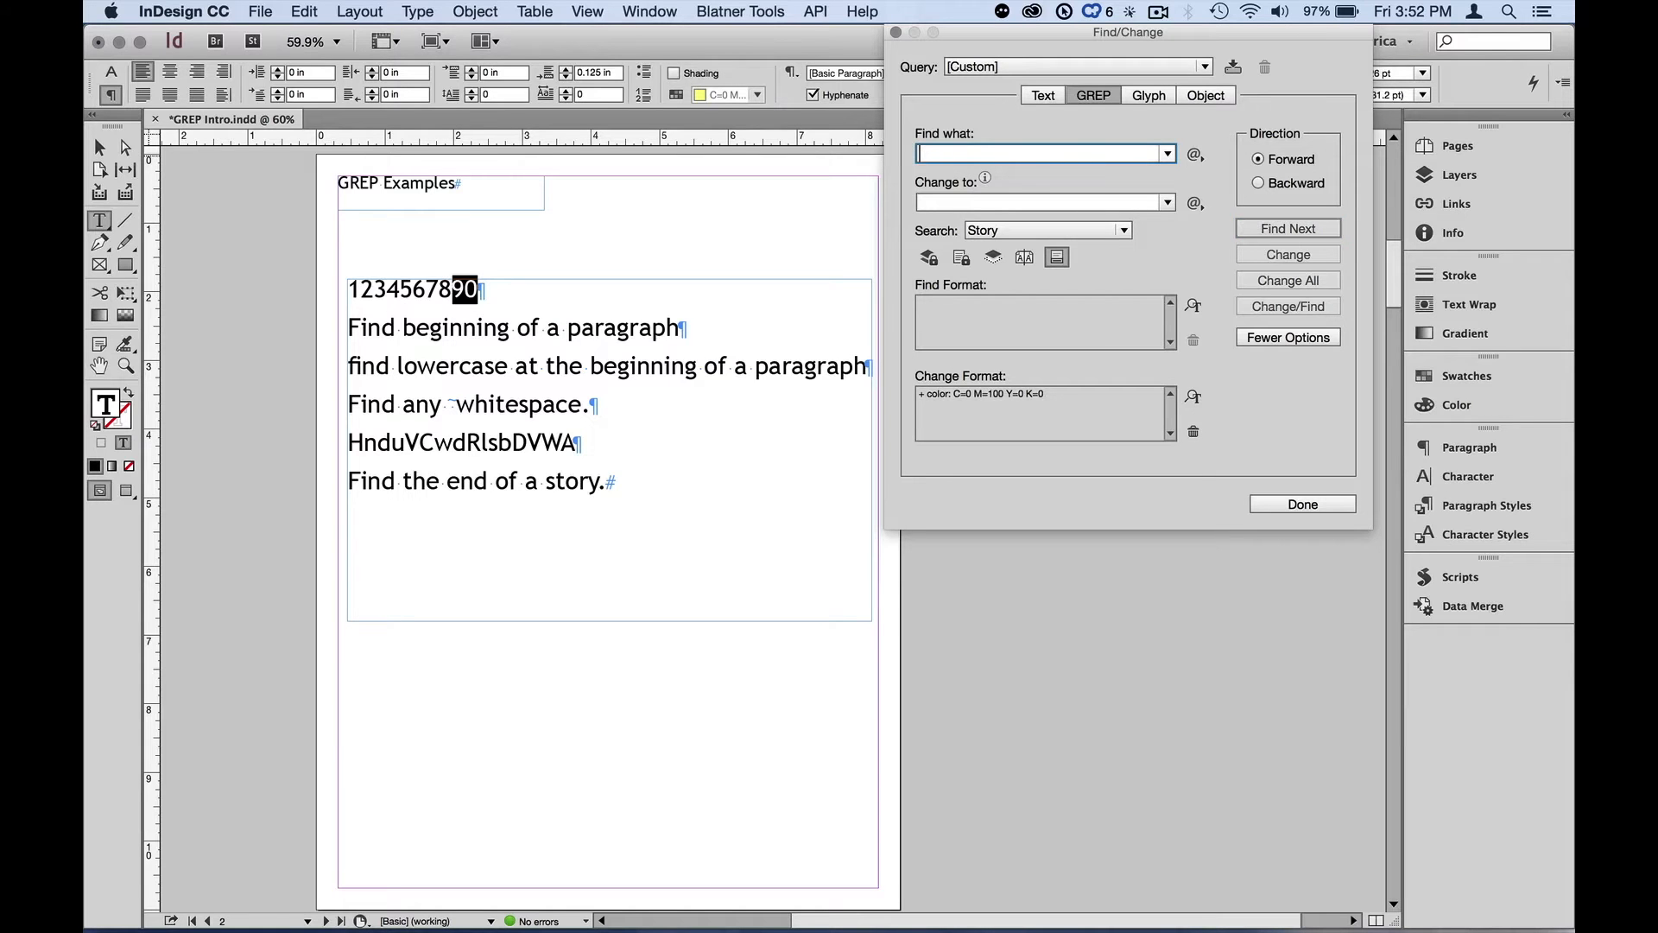
Insert the Any Letter wildcard into the empty Find what field
{"action": "left_click", "coordinate": [1197, 155]}
{"action": "mouse_move", "coordinate": [1258, 413]}
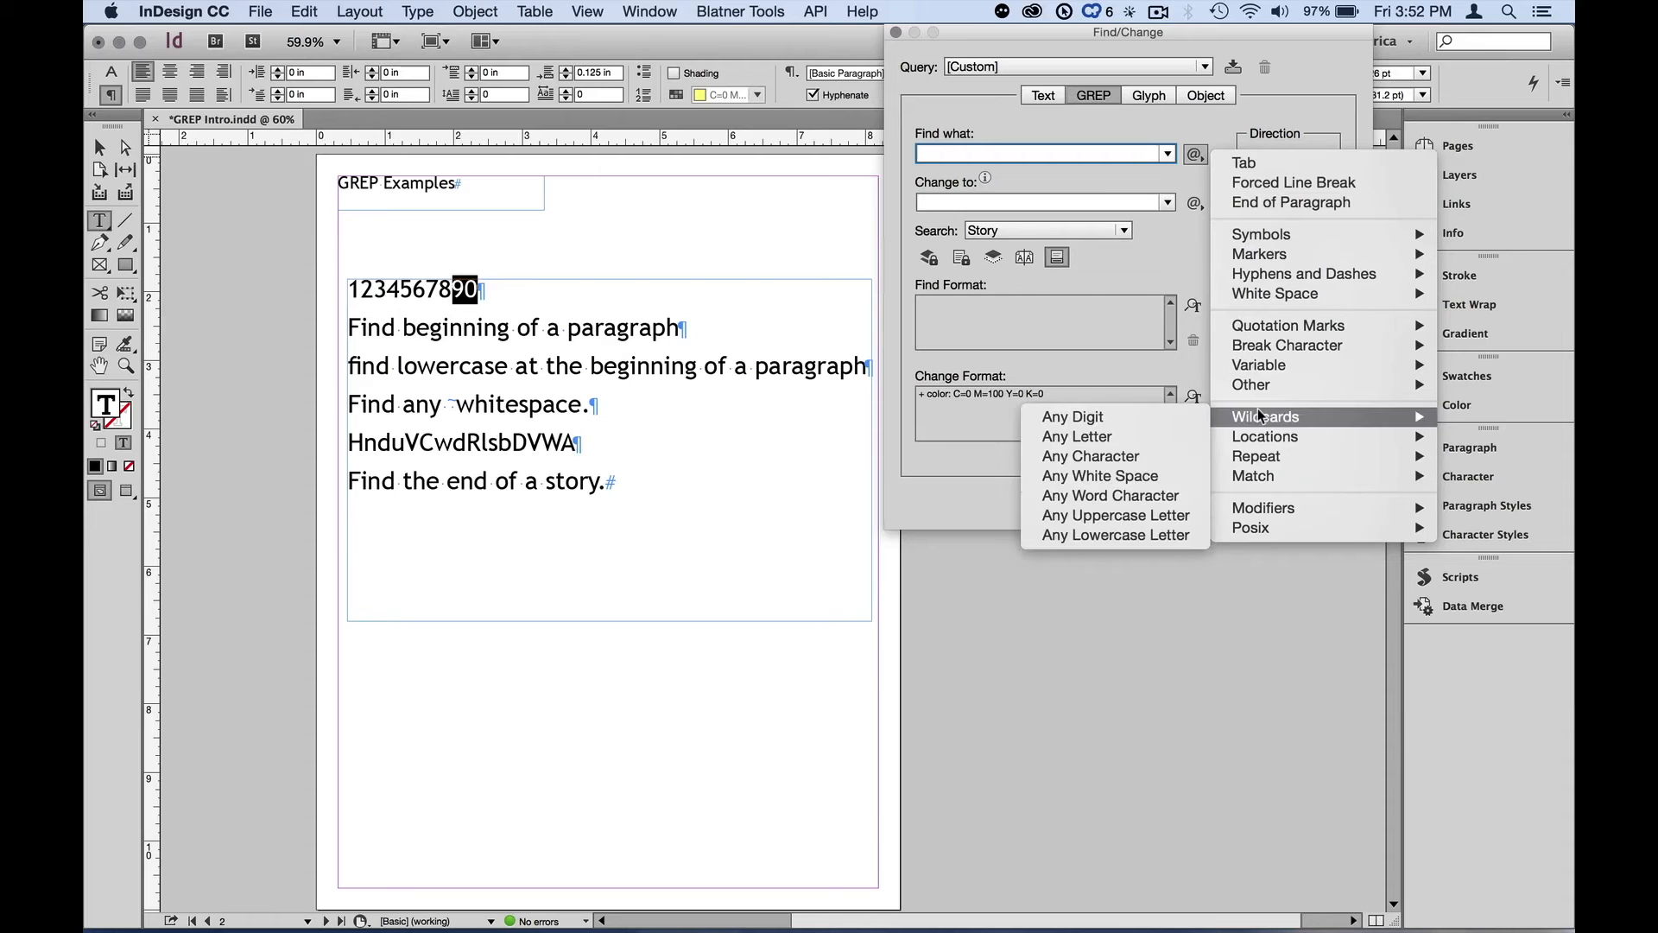
{"action": "left_click", "coordinate": [1154, 436]}
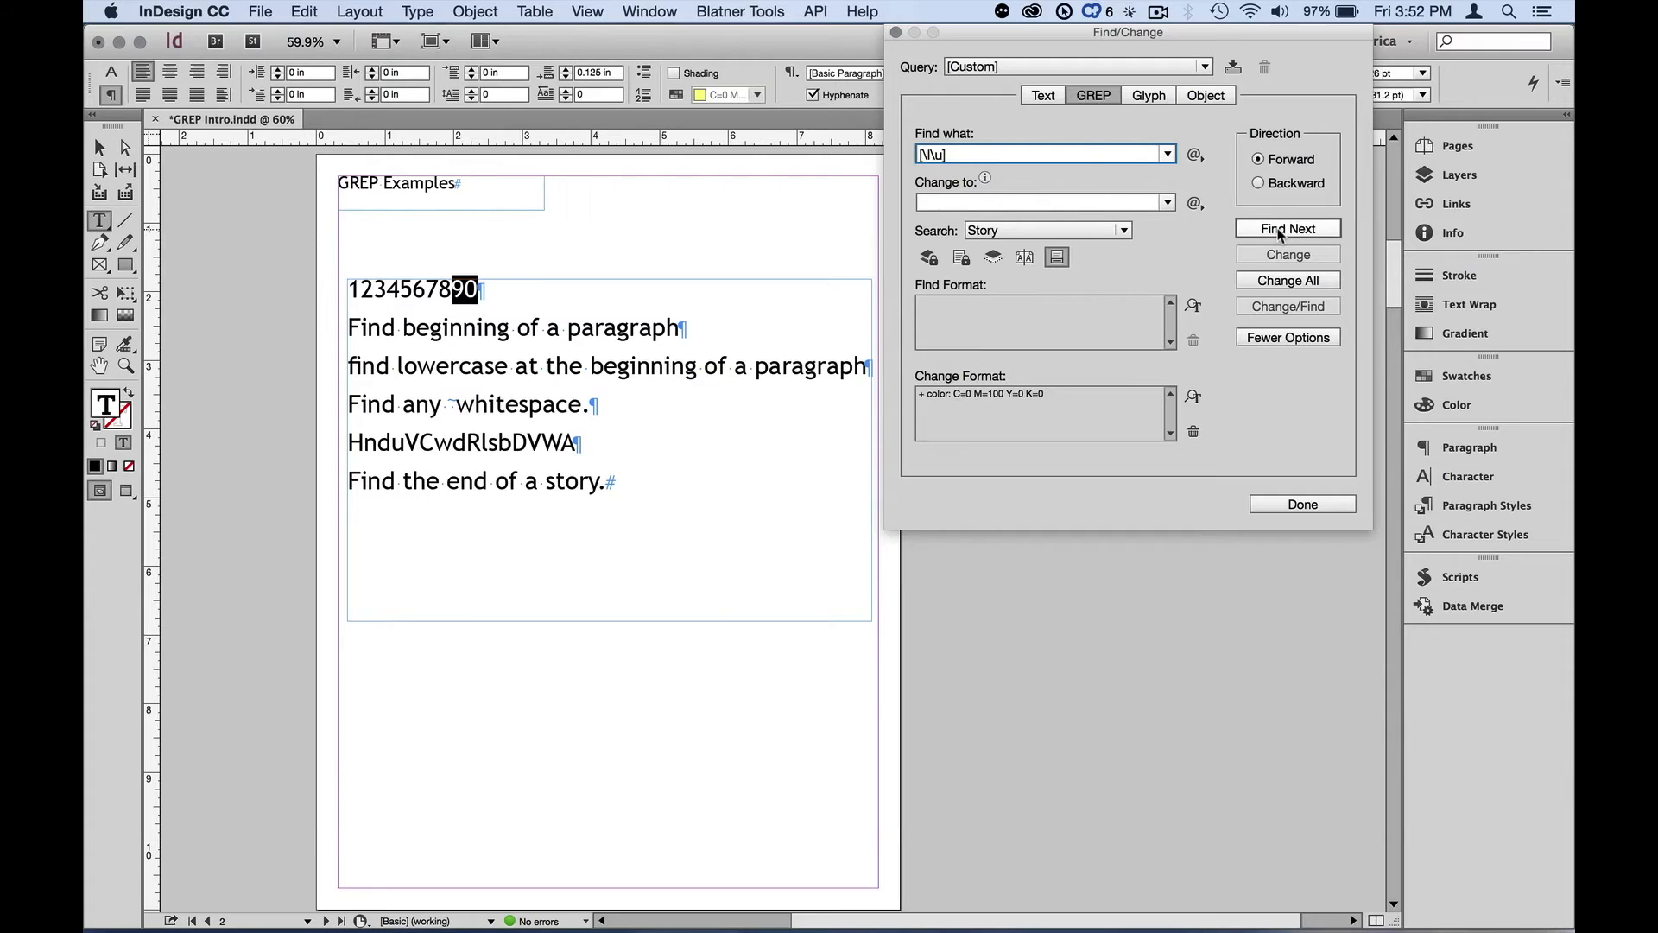
{"action": "key", "text": "F1"}
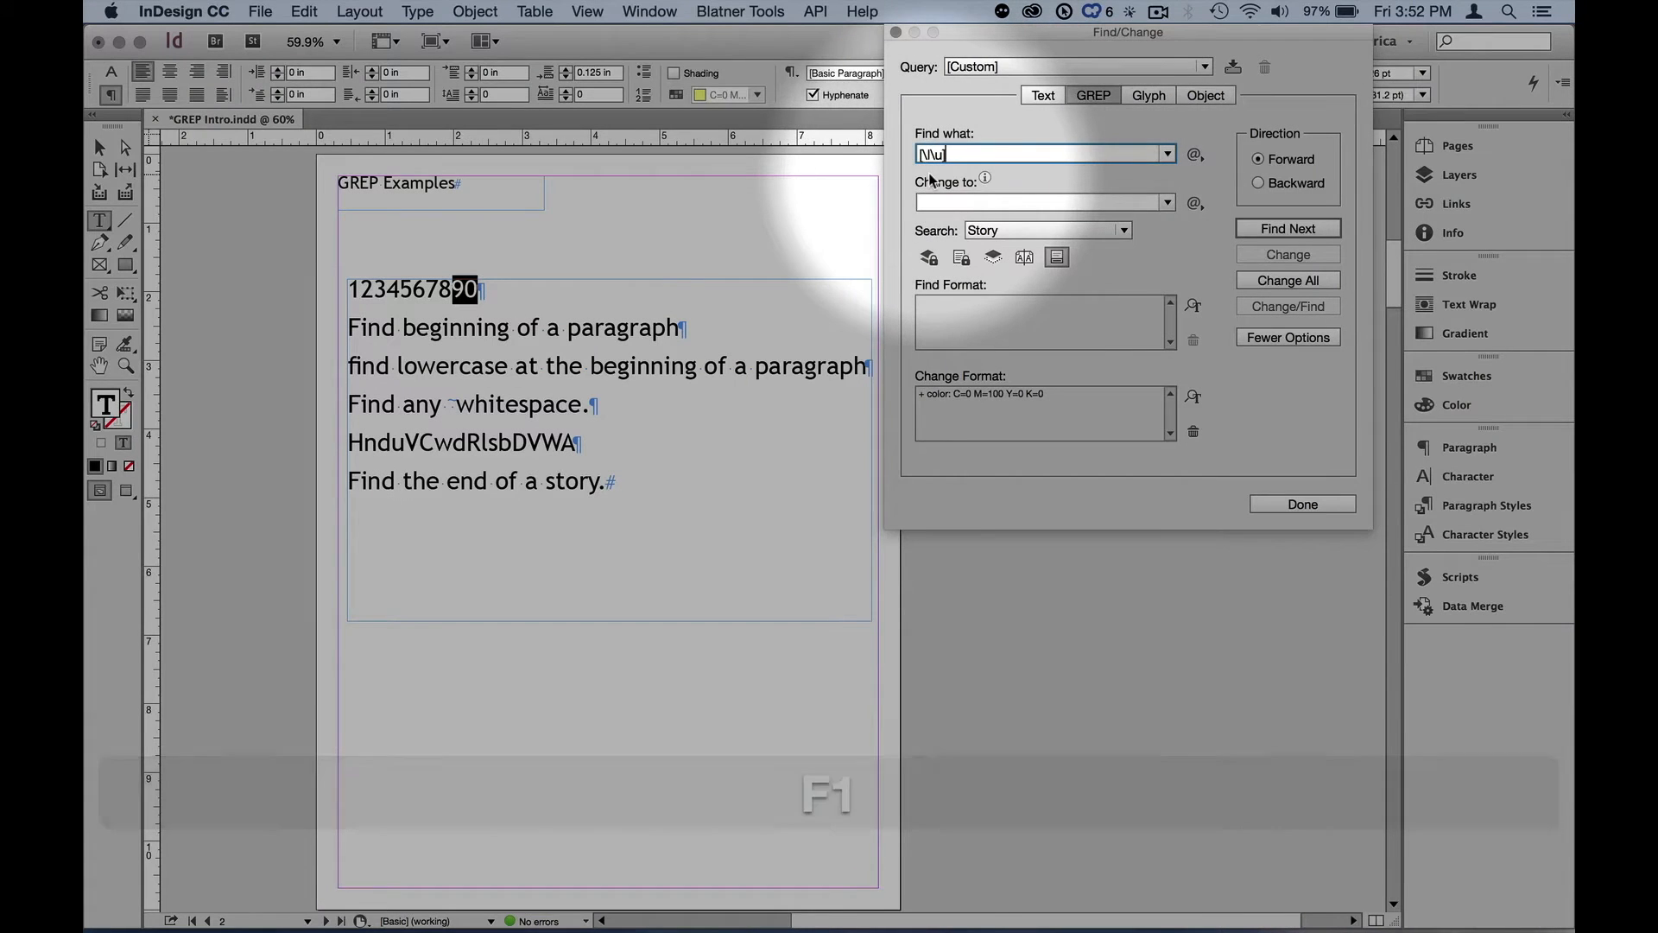
{"action": "key", "text": "alt+z"}
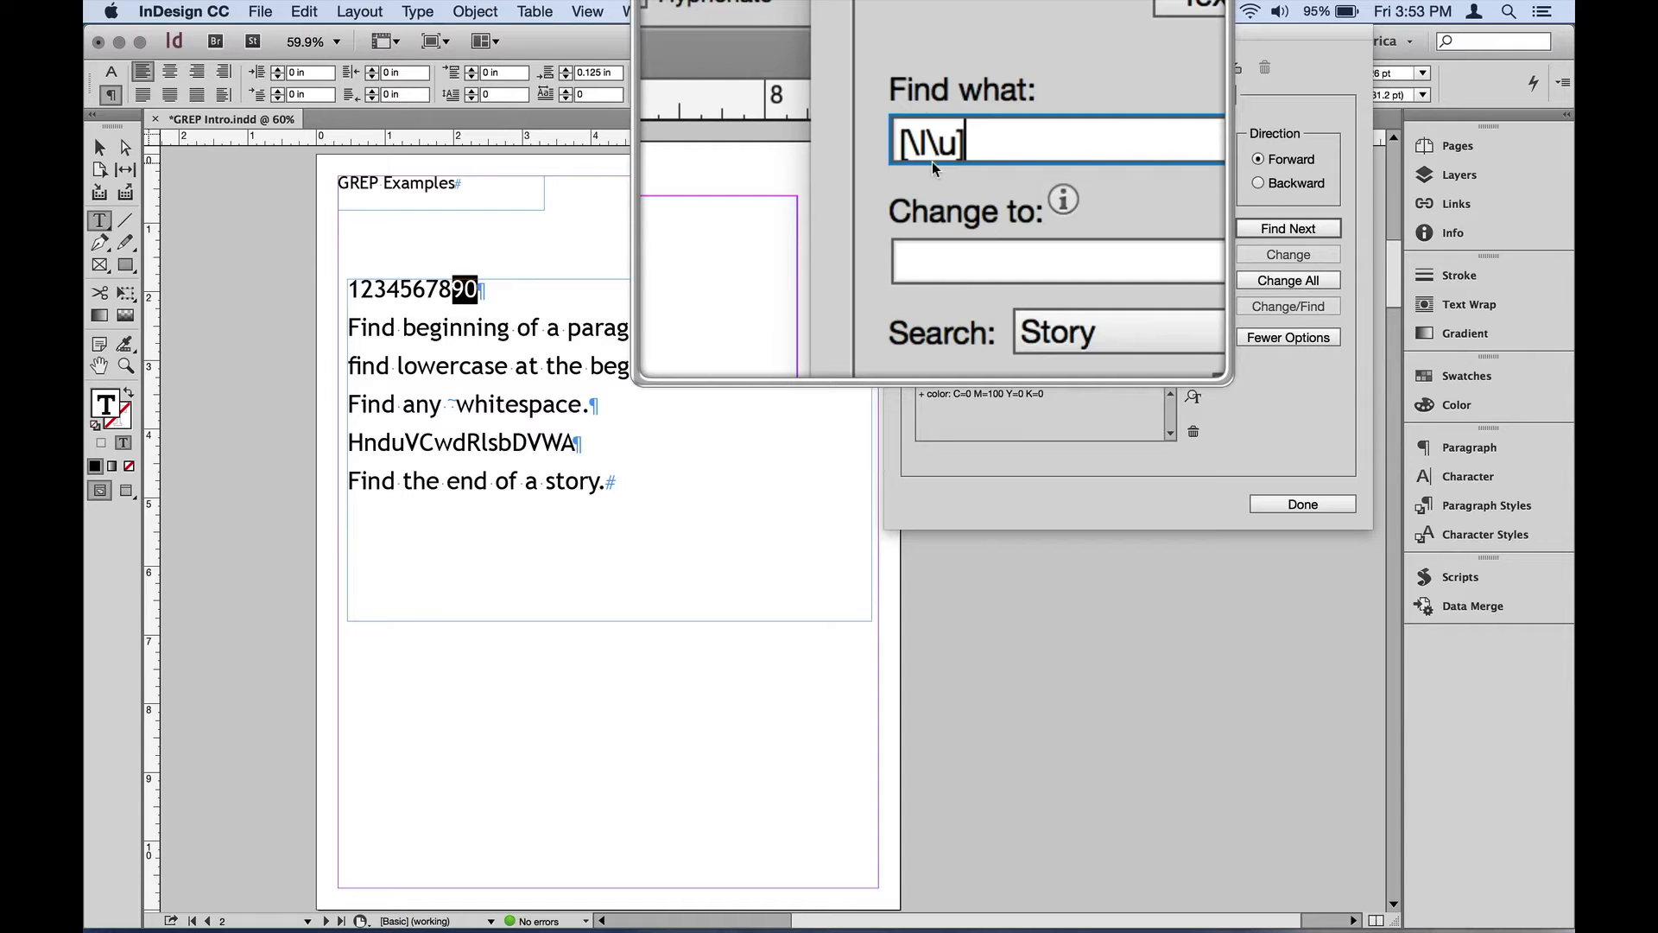
Replace the search expression with \l and find the first lowercase letter
{"action": "key", "text": "BackSpace"}
{"action": "key", "text": "BackSpace"}
{"action": "key", "text": "BackSpace"}
{"action": "key", "text": "BackSpace"}
{"action": "key", "text": "BackSpace"}
{"action": "key", "text": "BackSpace"}
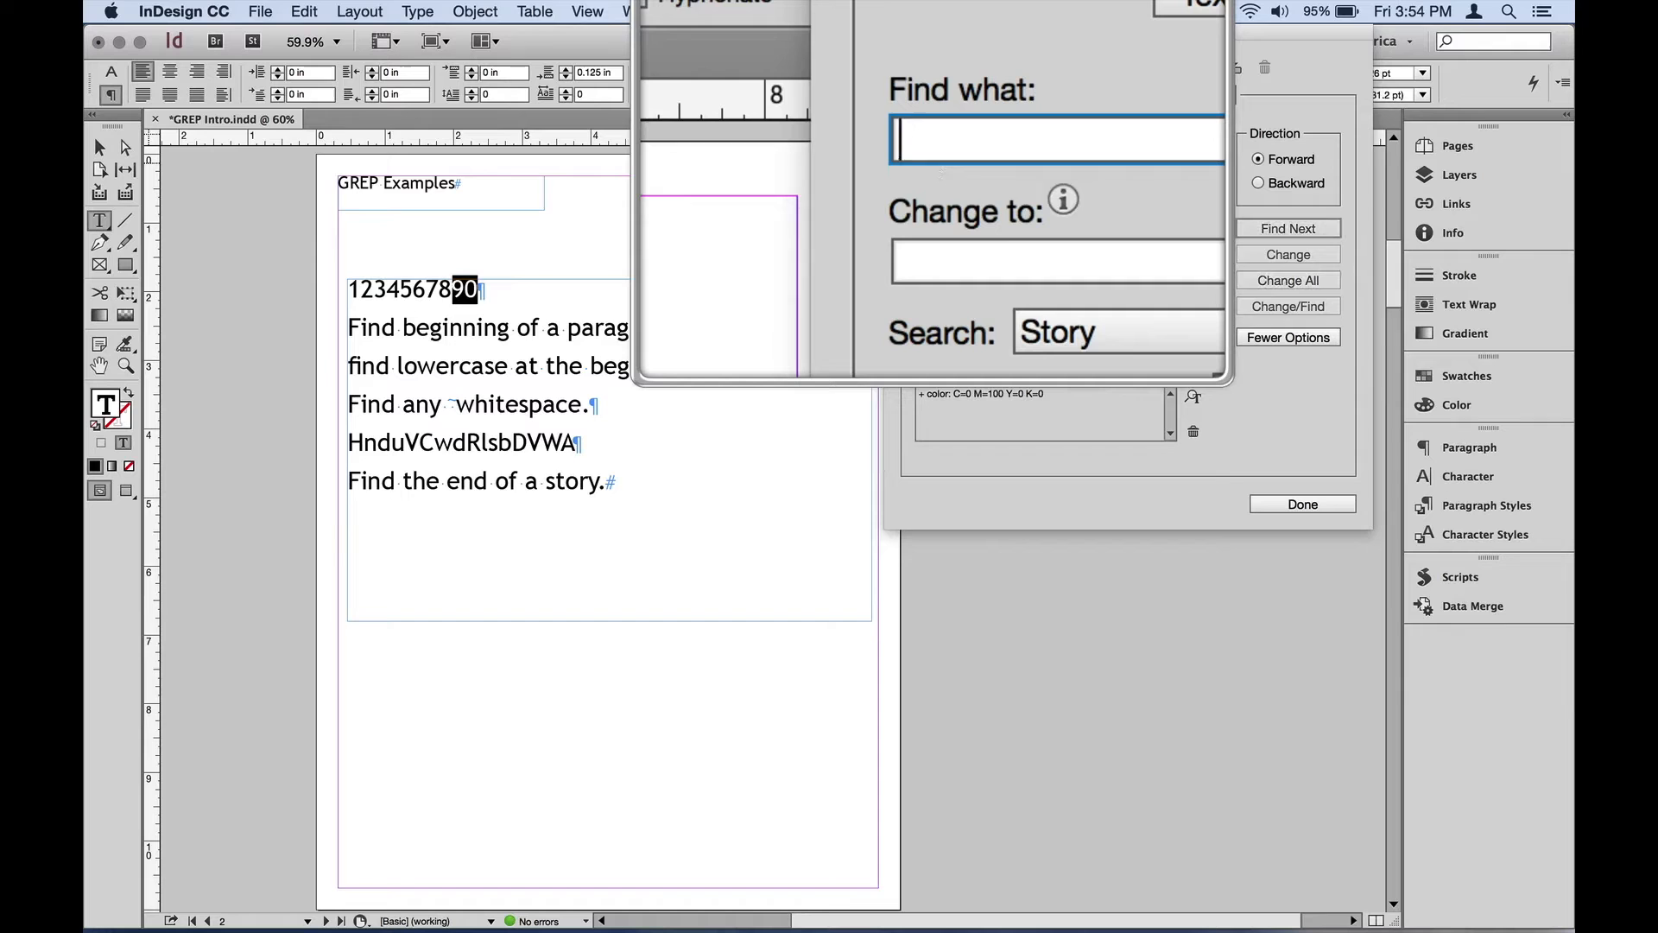
{"action": "type", "text": "\\"}
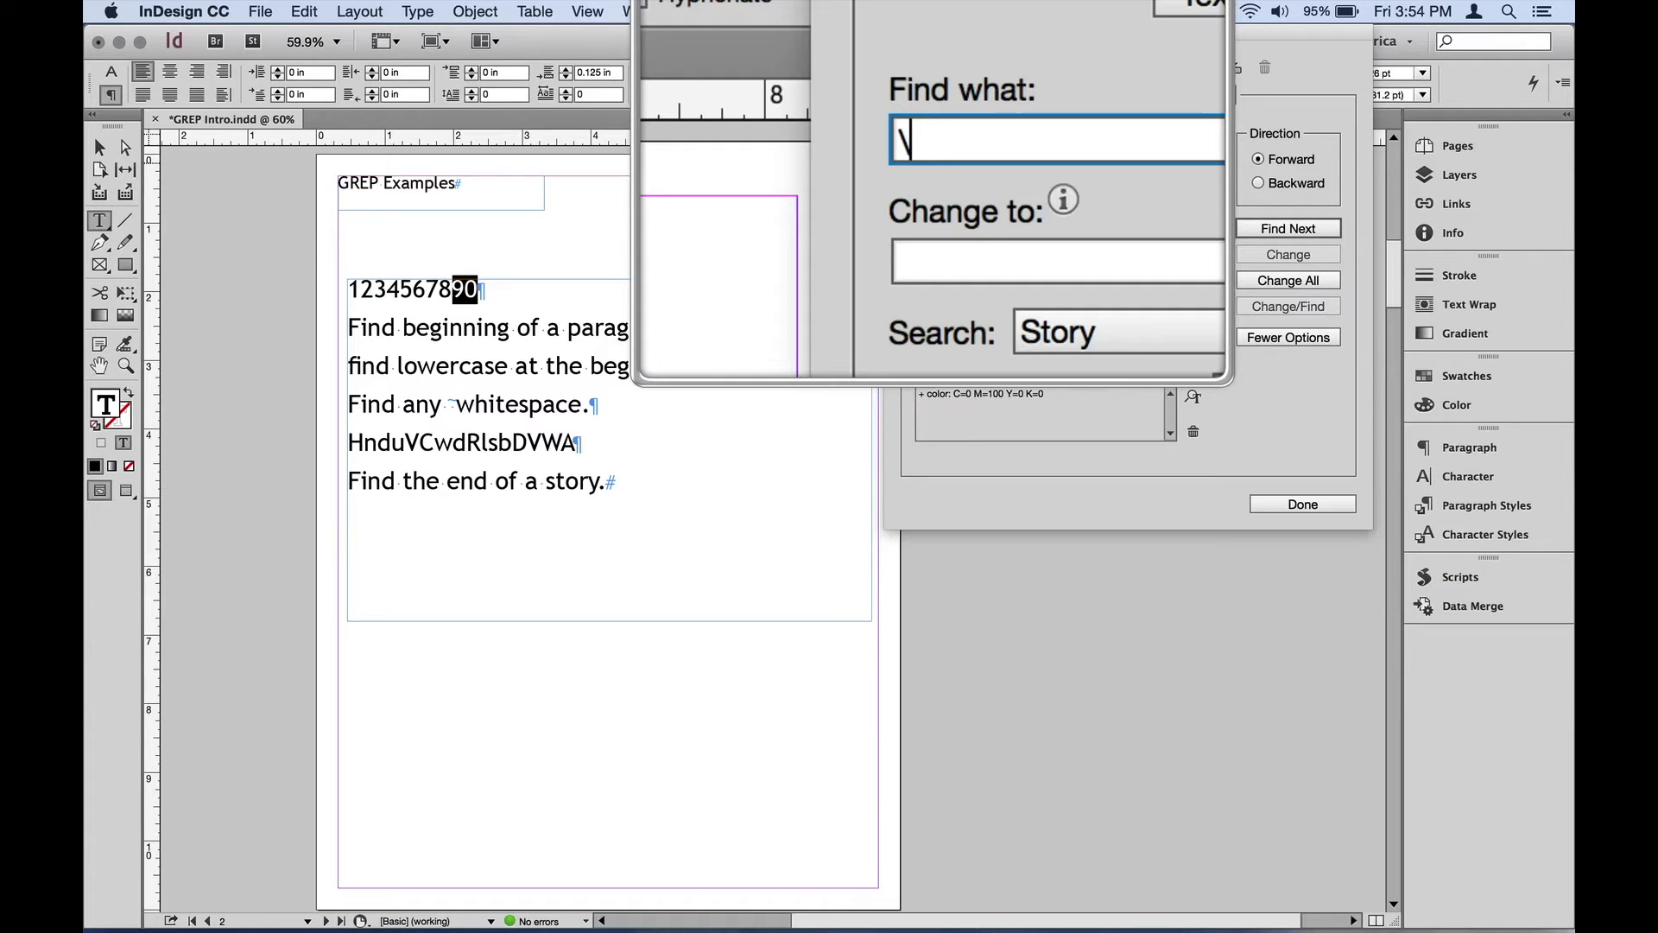
{"action": "type", "text": "l"}
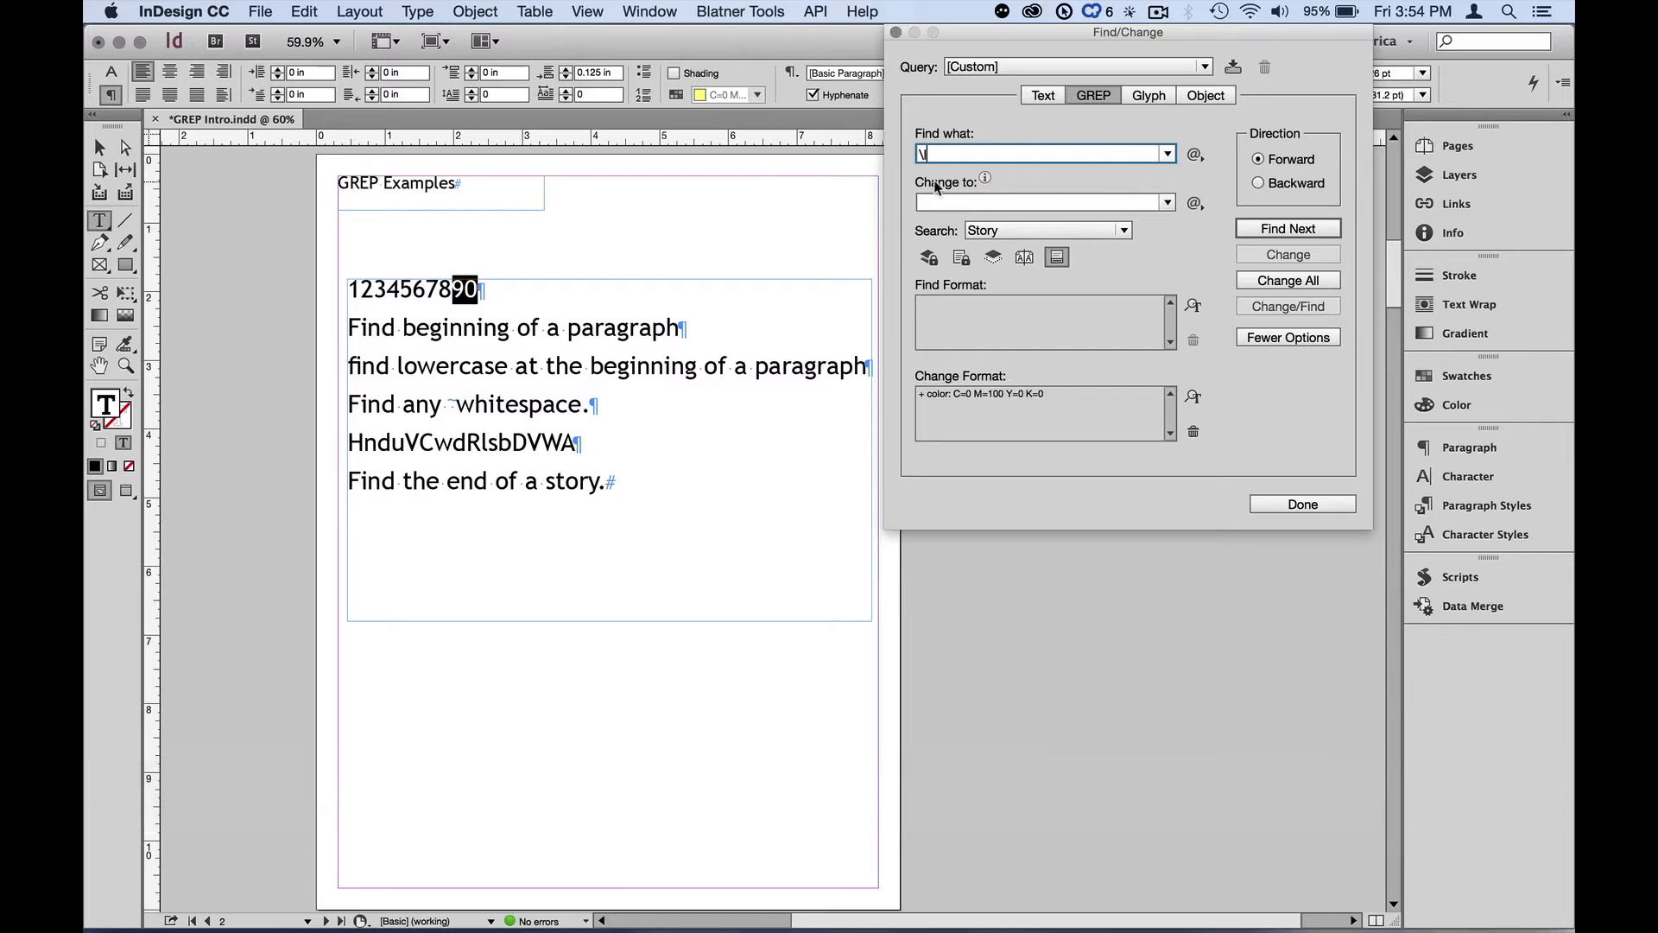
{"action": "left_click", "coordinate": [1287, 226]}
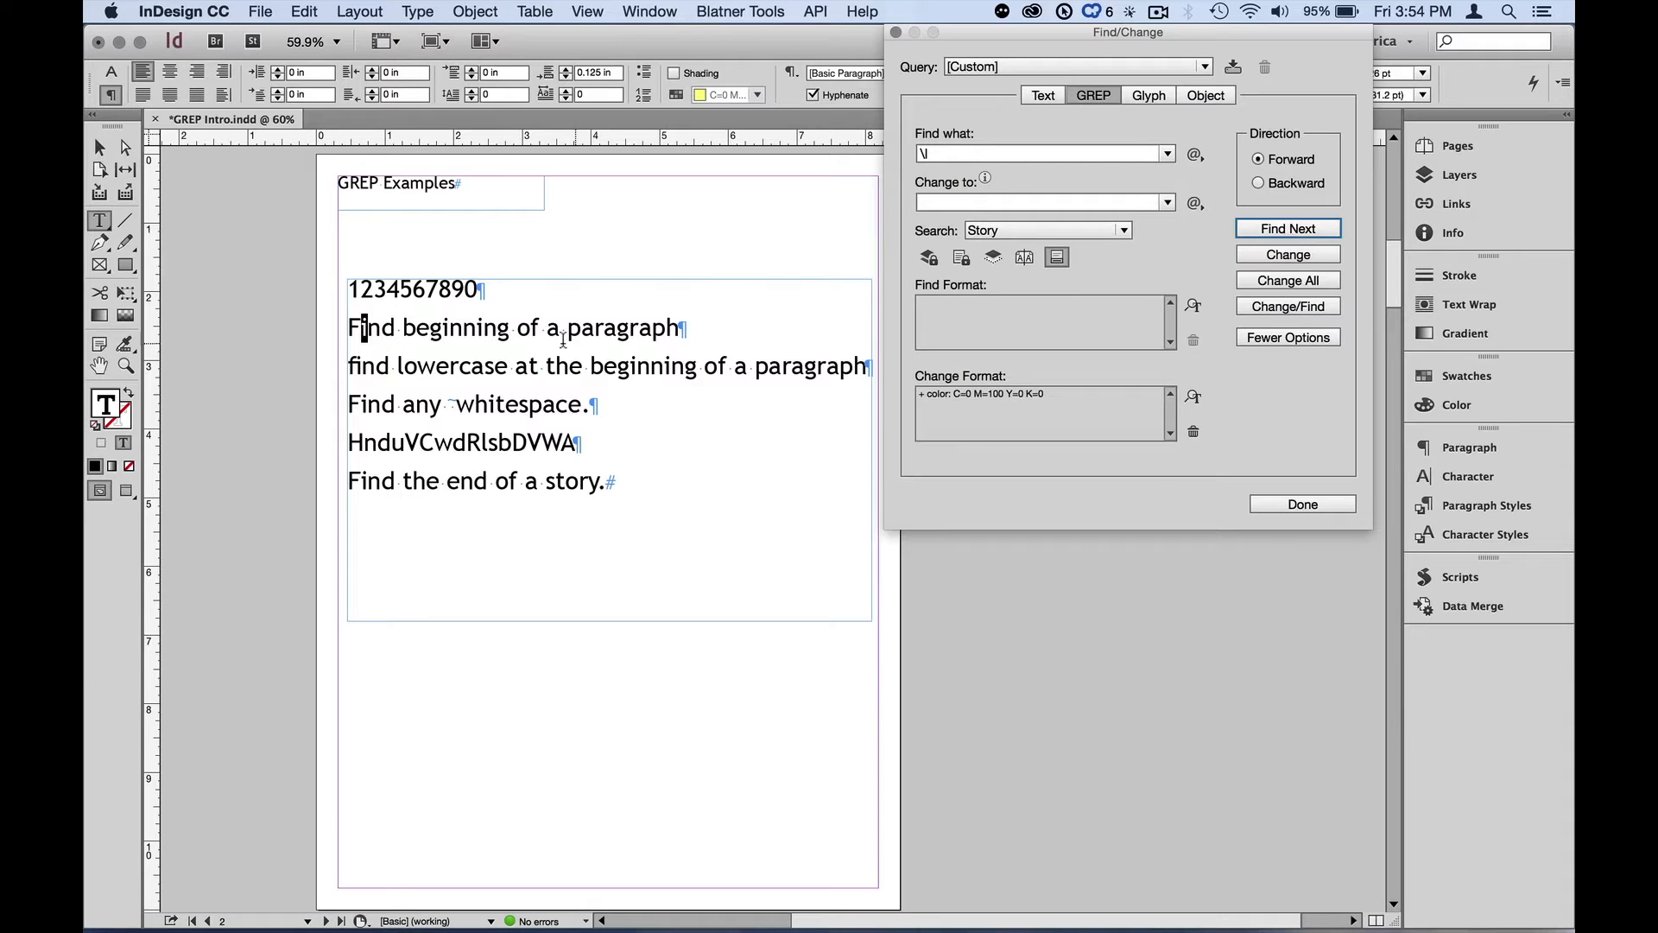
Place the cursor at the start of the mixed-case line and step through its lowercase matches with Find Next
{"action": "left_click", "coordinate": [347, 438]}
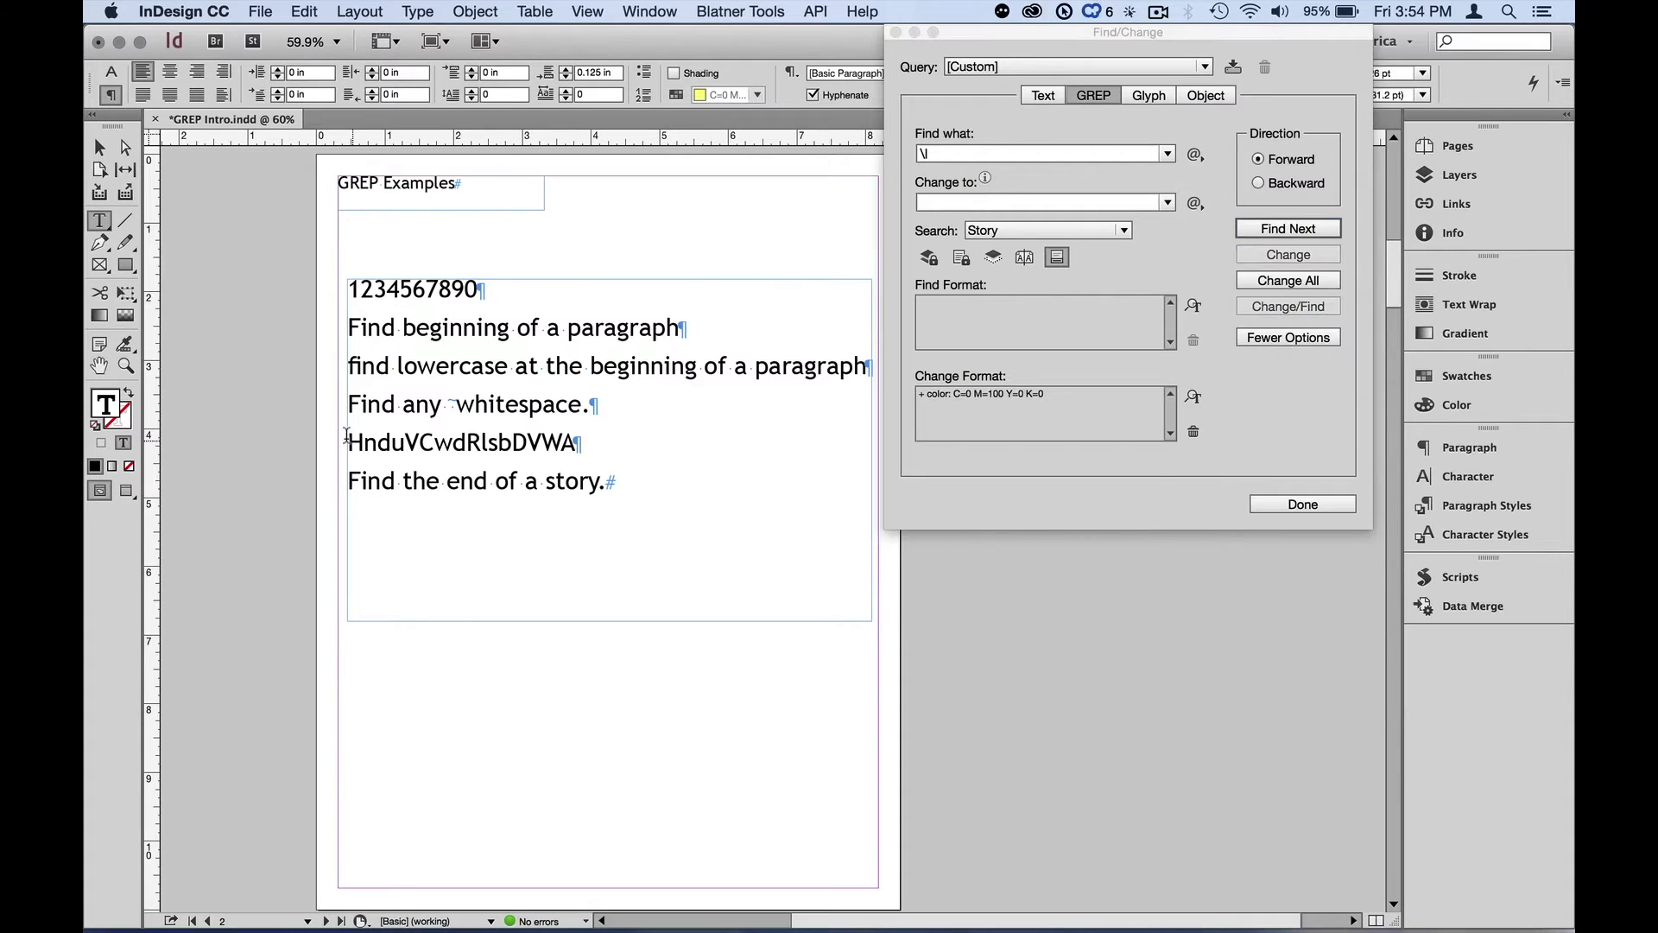
{"action": "left_click", "coordinate": [1287, 229]}
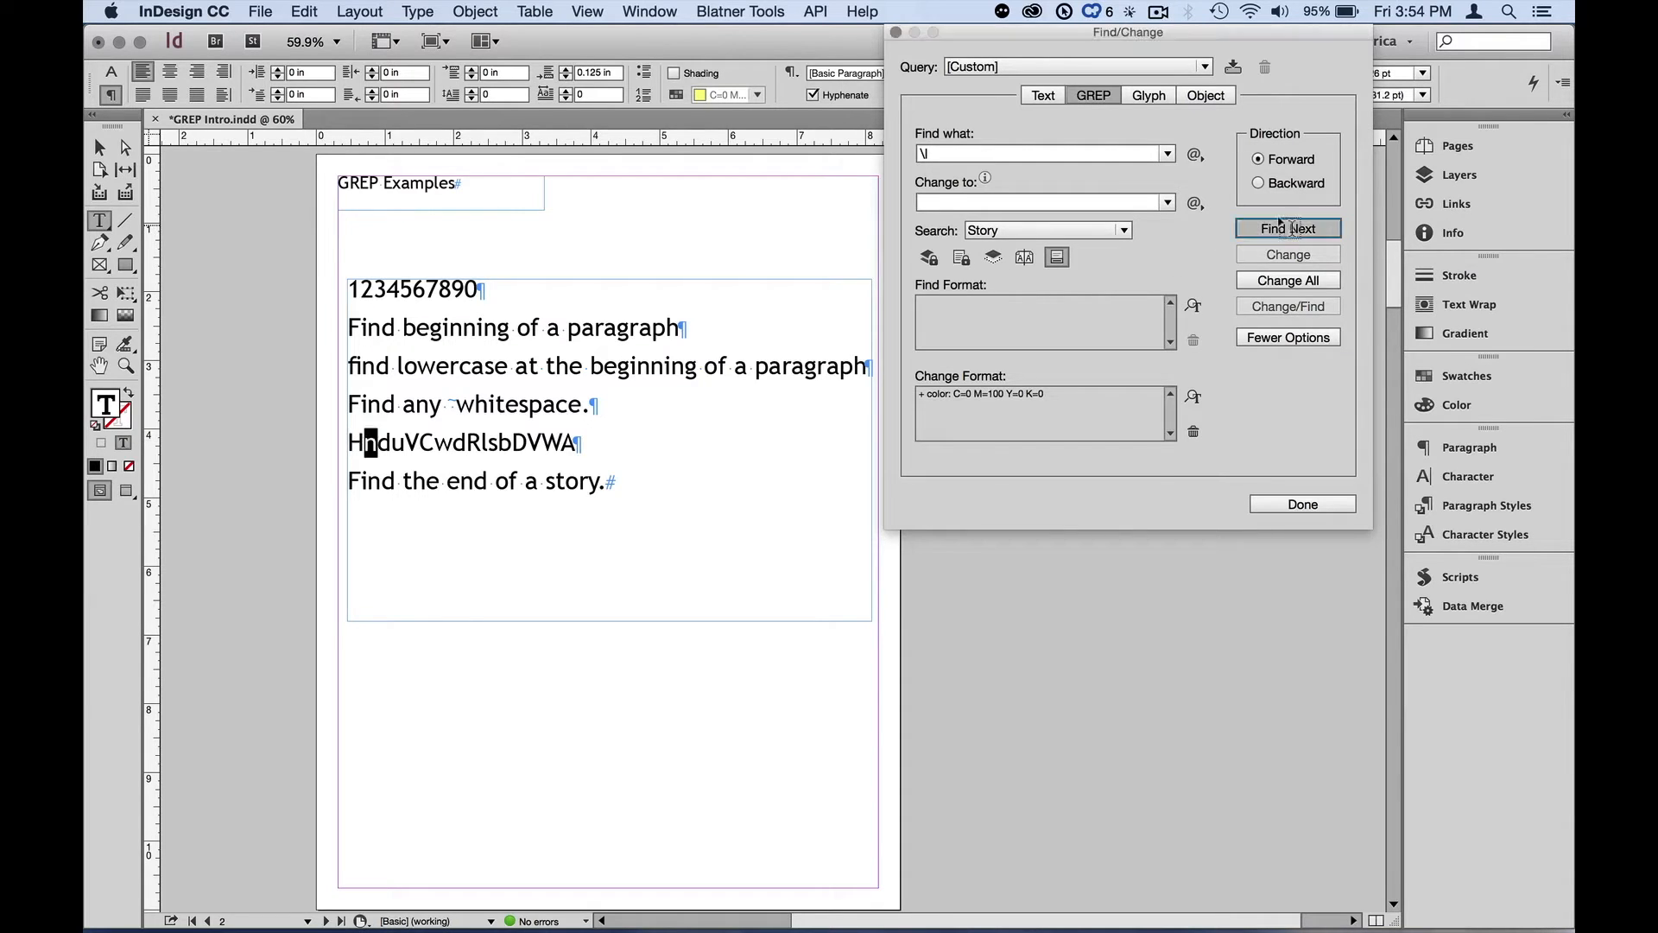
{"action": "left_click", "coordinate": [1283, 227]}
{"action": "left_click", "coordinate": [1283, 224]}
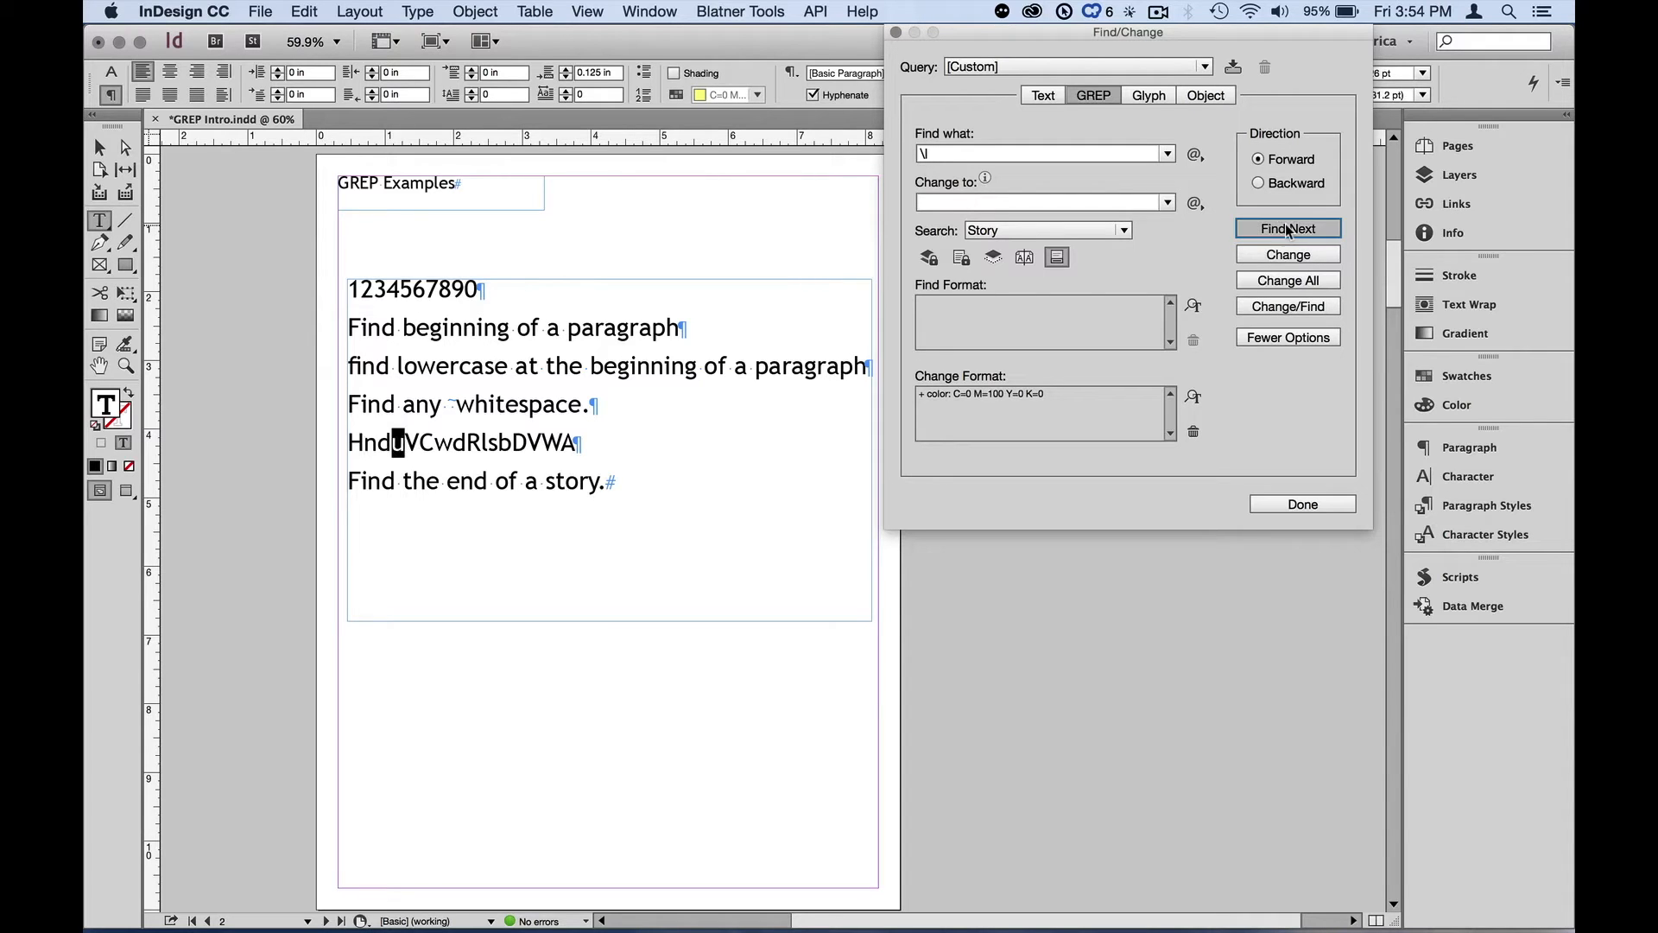
{"action": "left_click", "coordinate": [1285, 227]}
{"action": "left_click", "coordinate": [1286, 228]}
{"action": "left_click", "coordinate": [1288, 229]}
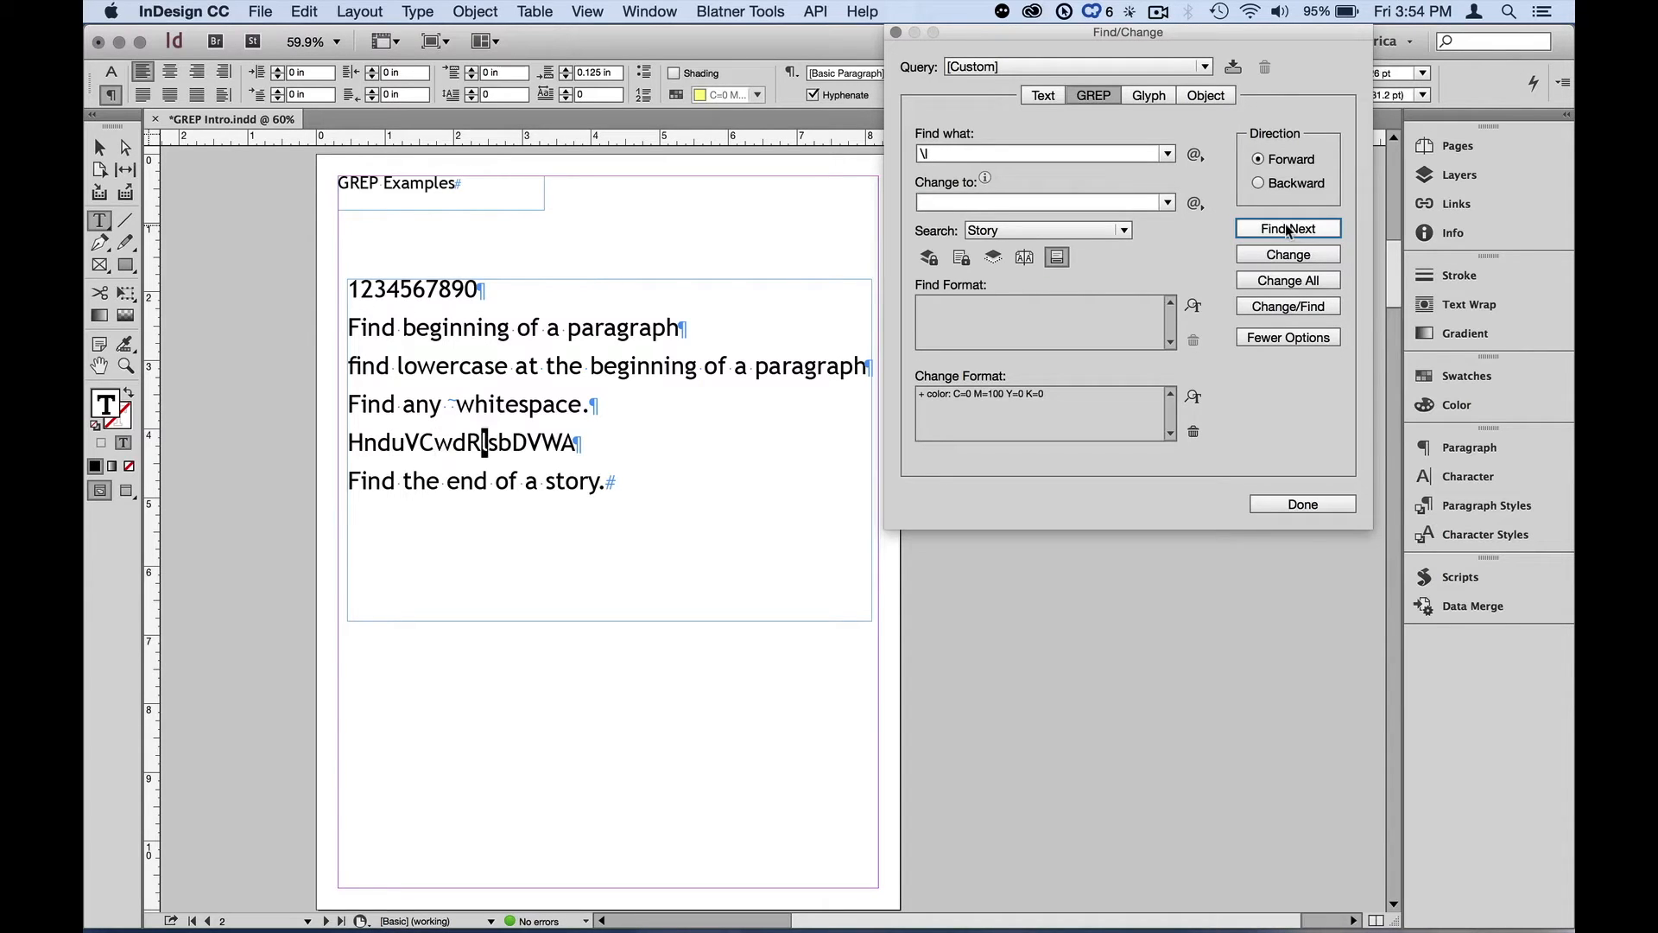
{"action": "left_click", "coordinate": [347, 441]}
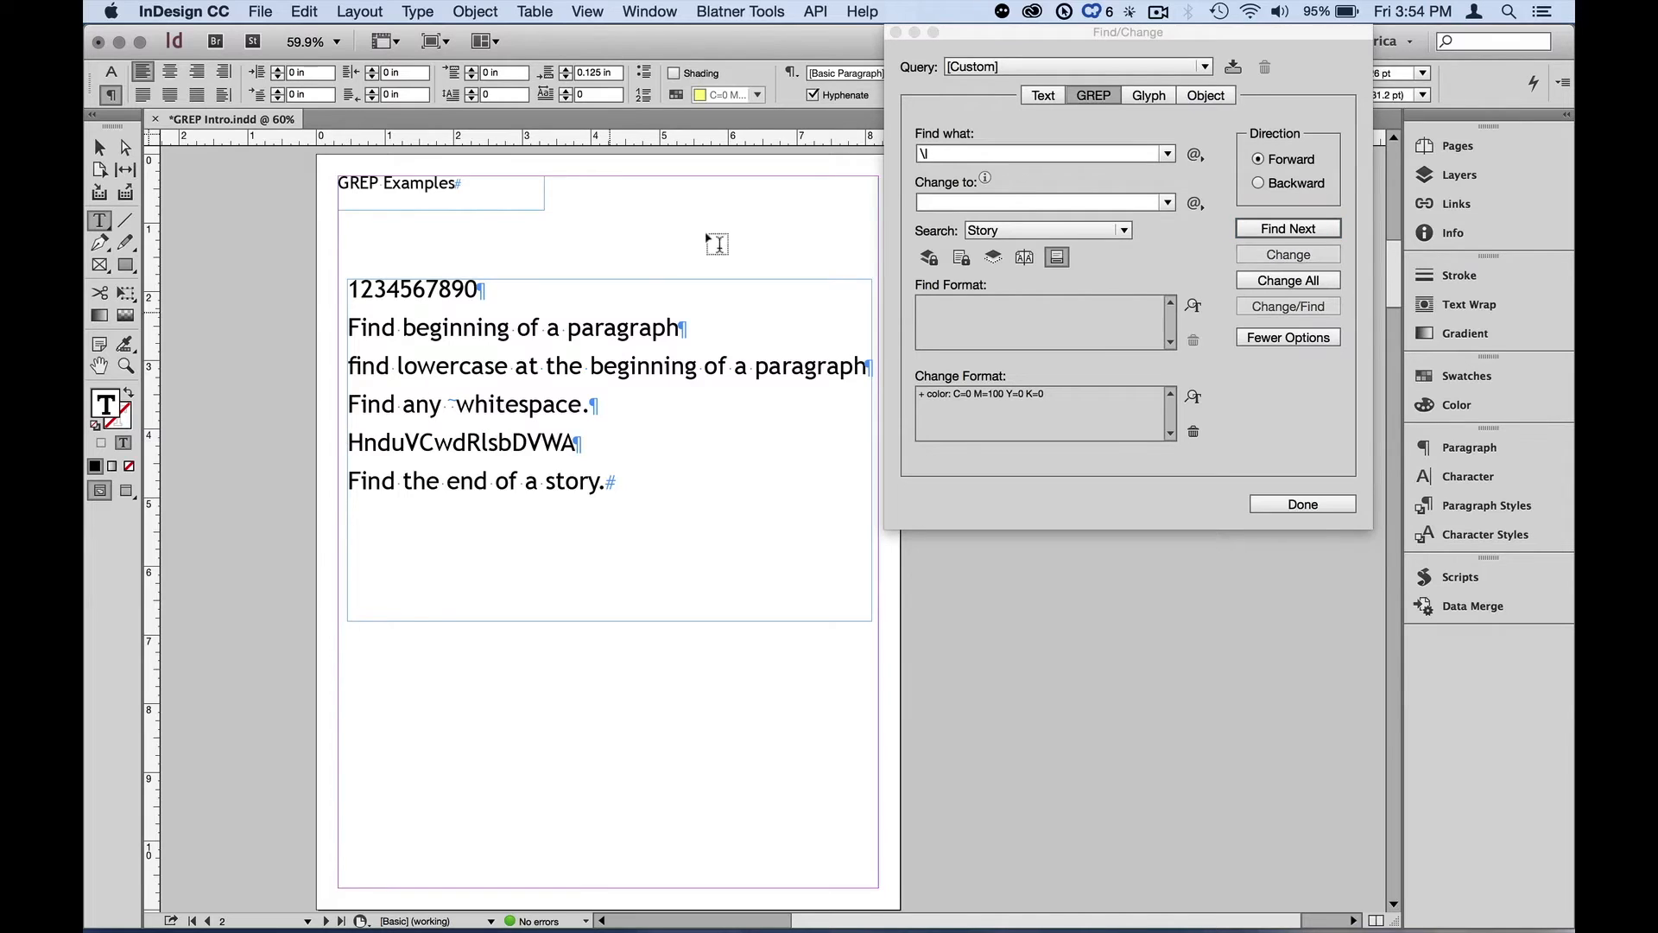
Change the expression to \u and step through the uppercase letter matches with Find Next
{"action": "left_click", "coordinate": [937, 153]}
{"action": "key", "text": "BackSpace"}
{"action": "type", "text": "u"}
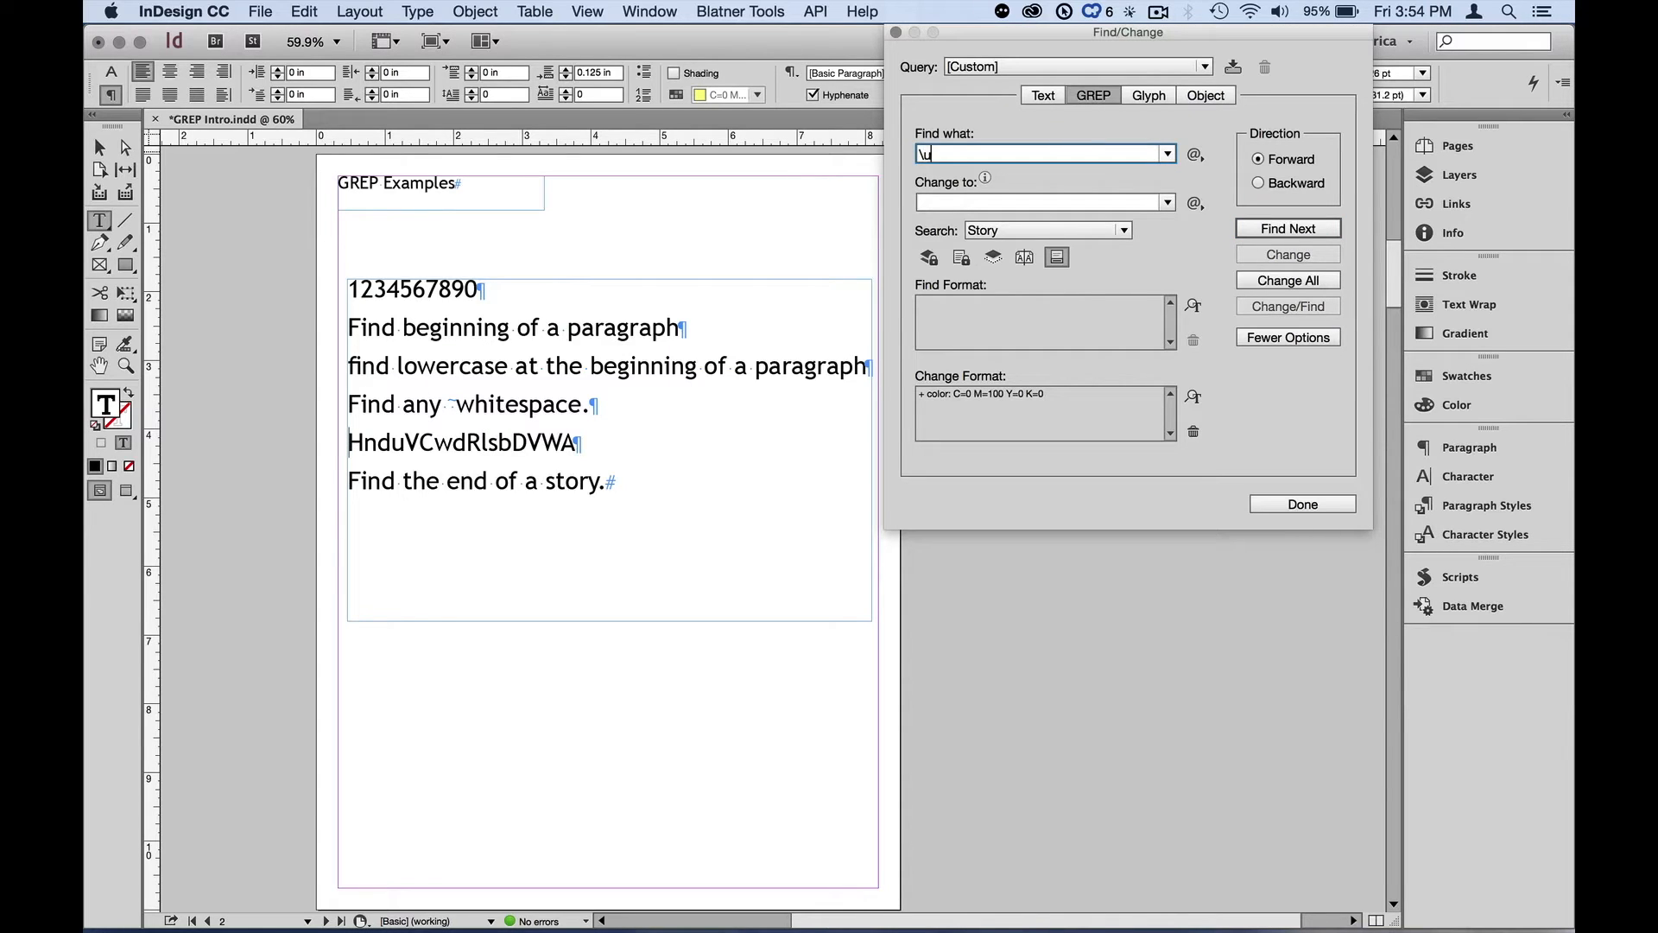
{"action": "left_click", "coordinate": [1290, 229]}
{"action": "left_click", "coordinate": [1290, 228]}
{"action": "left_click", "coordinate": [1291, 228]}
{"action": "left_click", "coordinate": [1290, 229]}
{"action": "left_click", "coordinate": [1288, 225]}
{"action": "left_click", "coordinate": [1289, 227]}
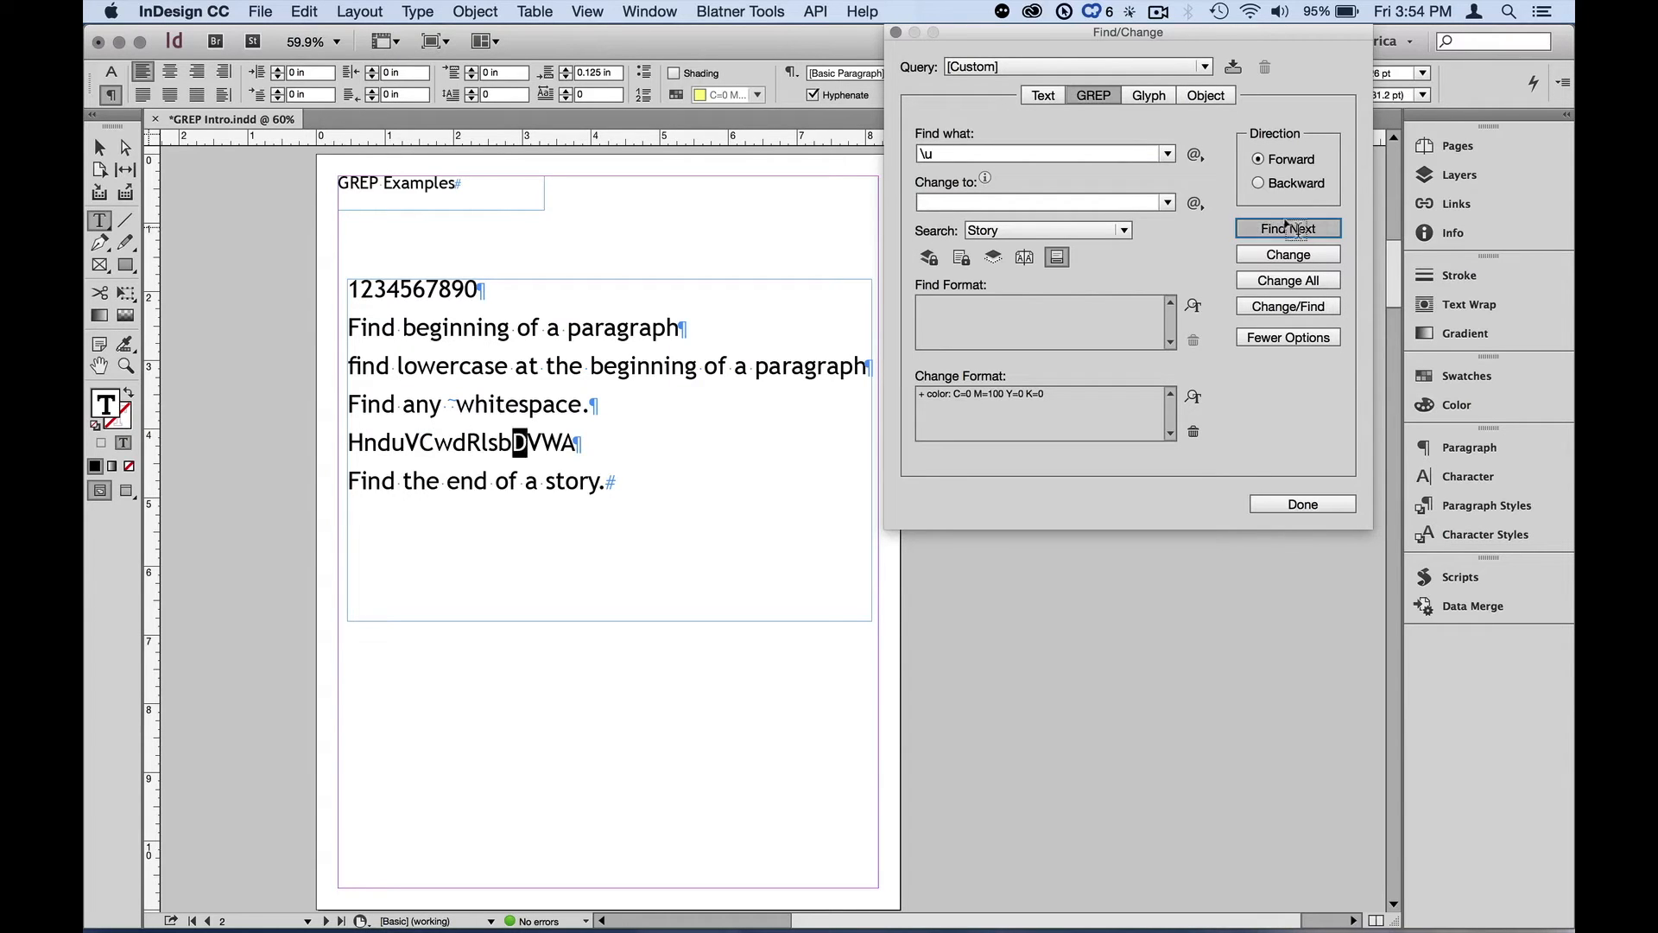
Empty the Find what field
{"action": "left_click", "coordinate": [971, 151]}
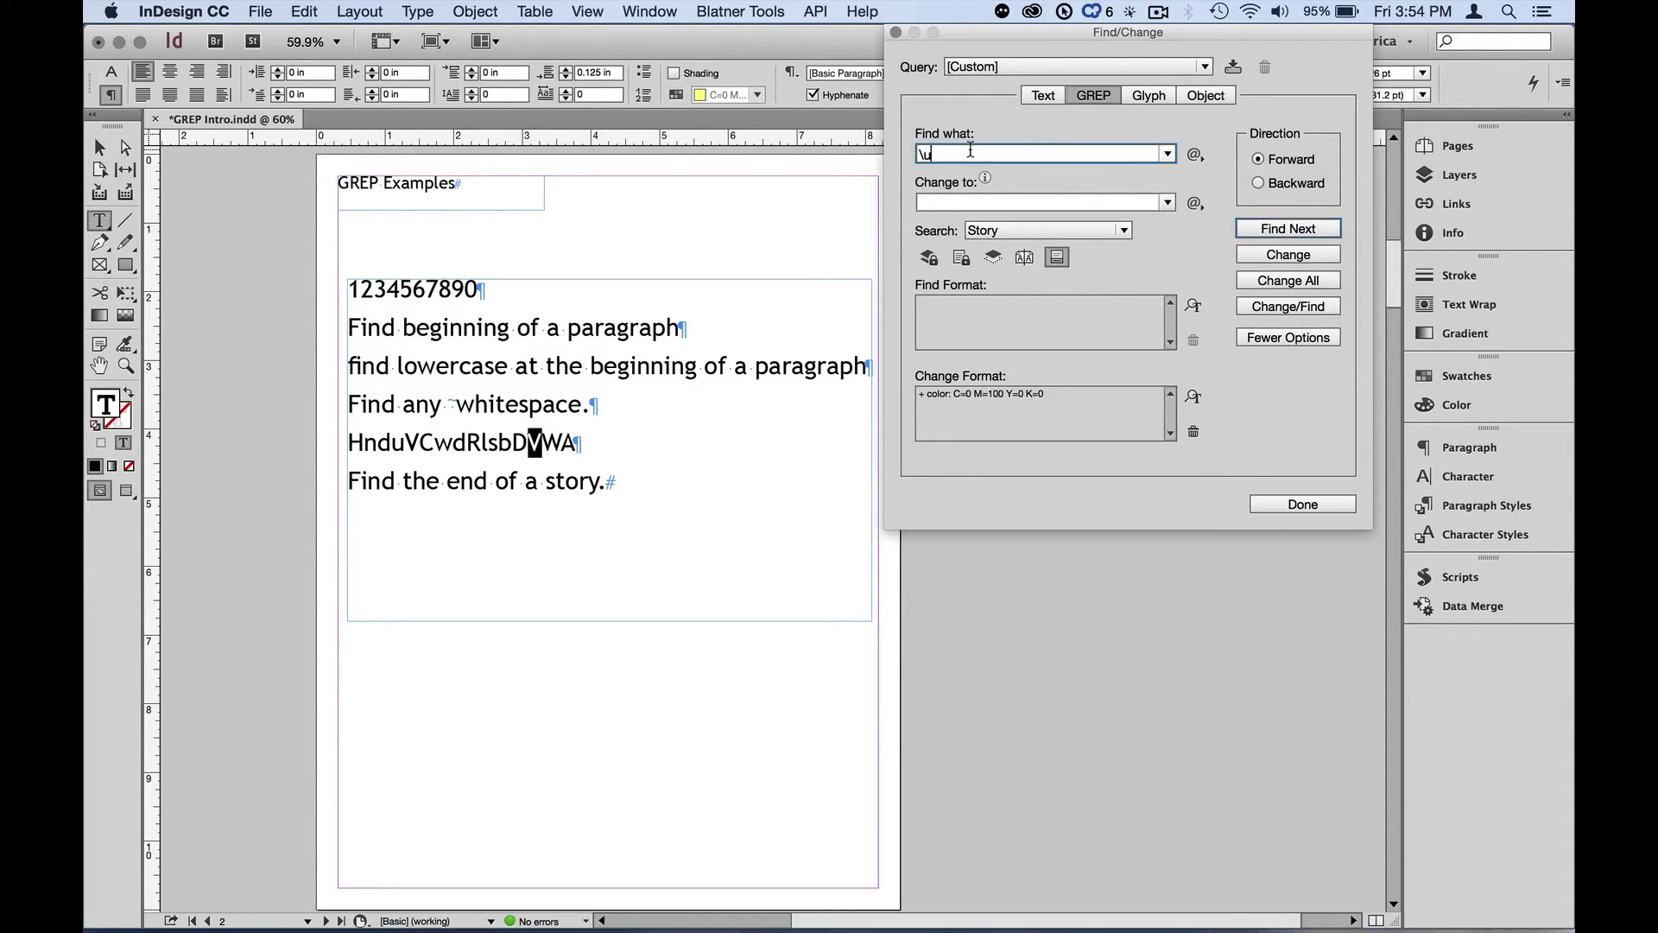
{"action": "key", "text": "BackSpace"}
{"action": "key", "text": "BackSpace"}
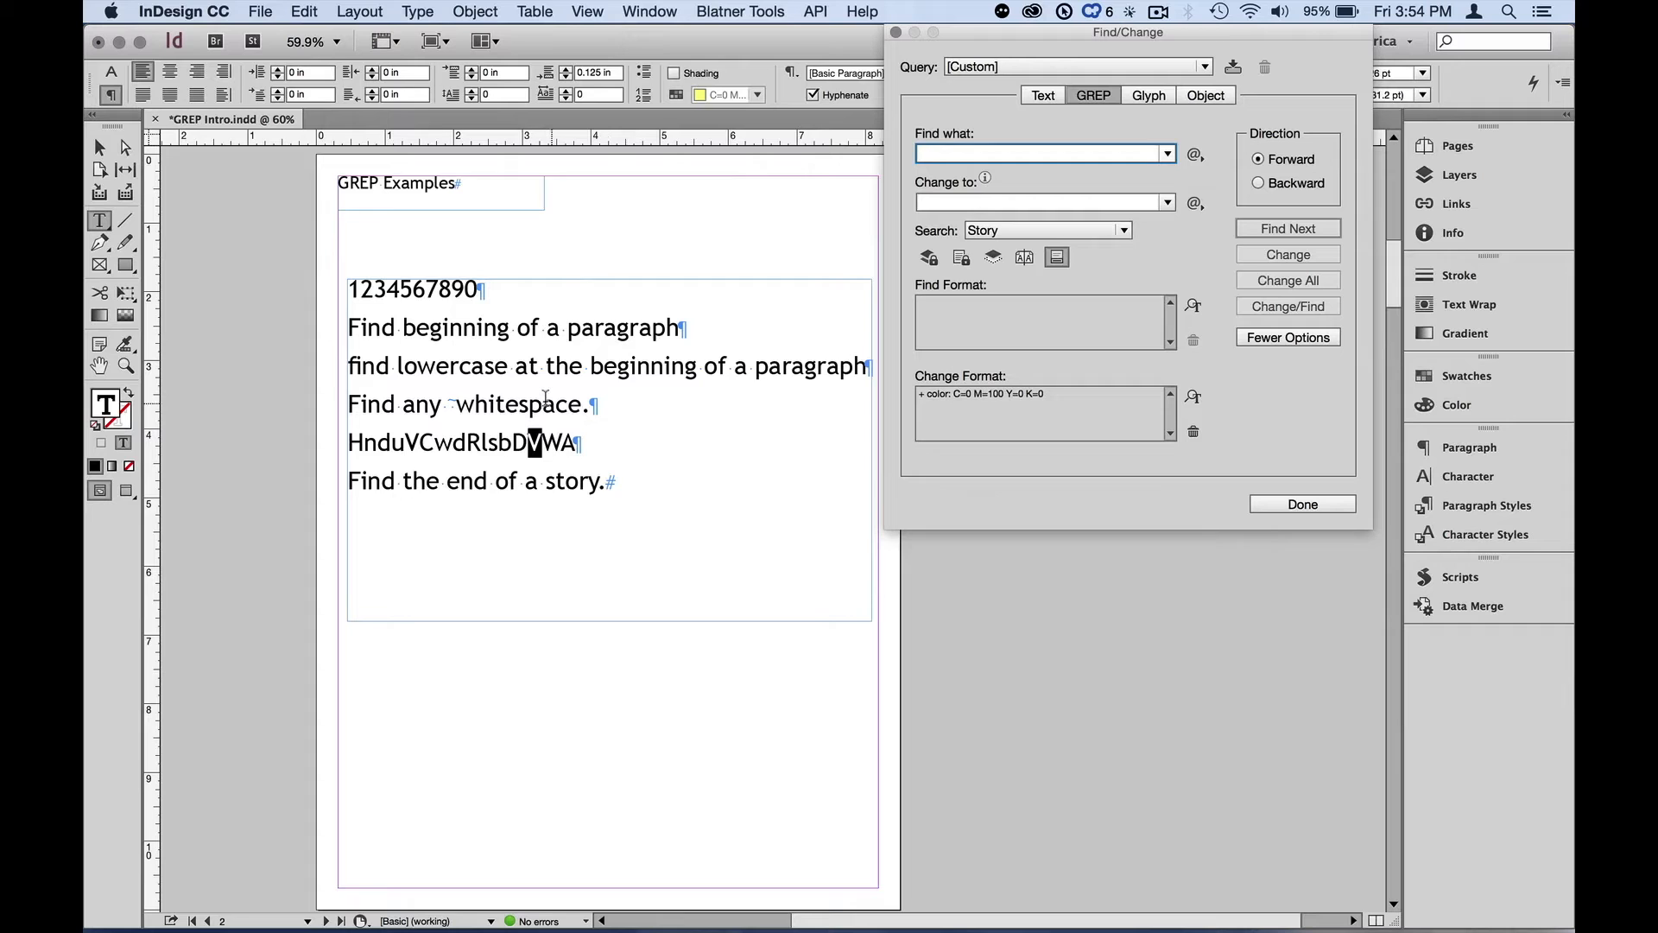
Insert the letter h after the 1 in the digit line
{"action": "left_click", "coordinate": [354, 288]}
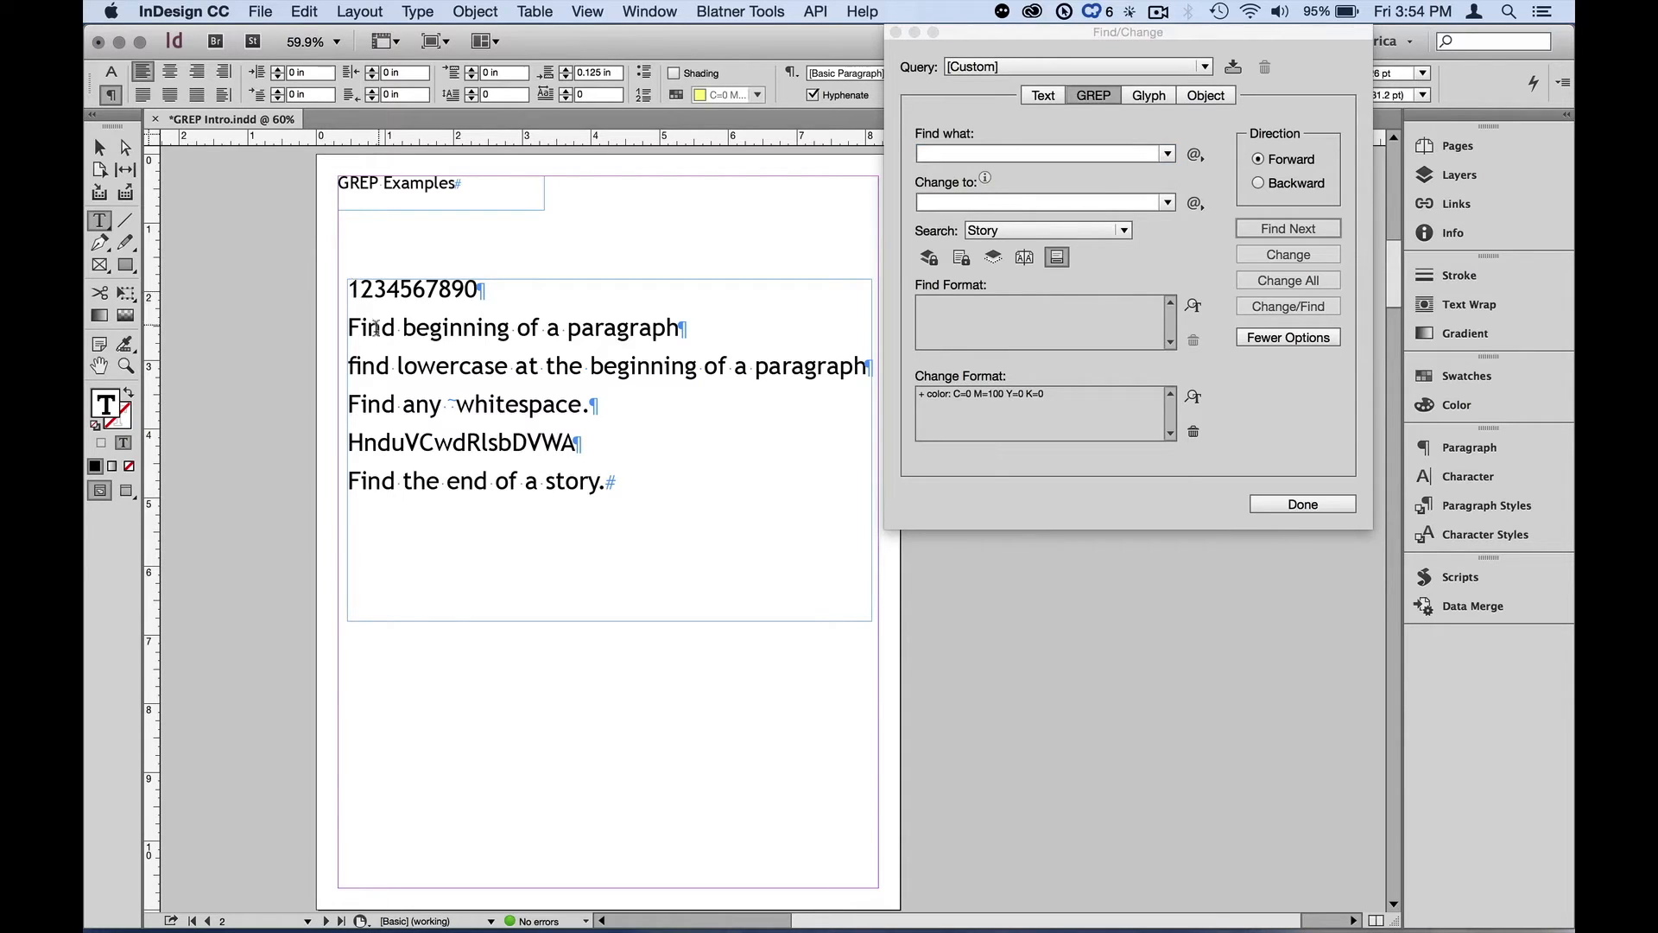
{"action": "type", "text": "h"}
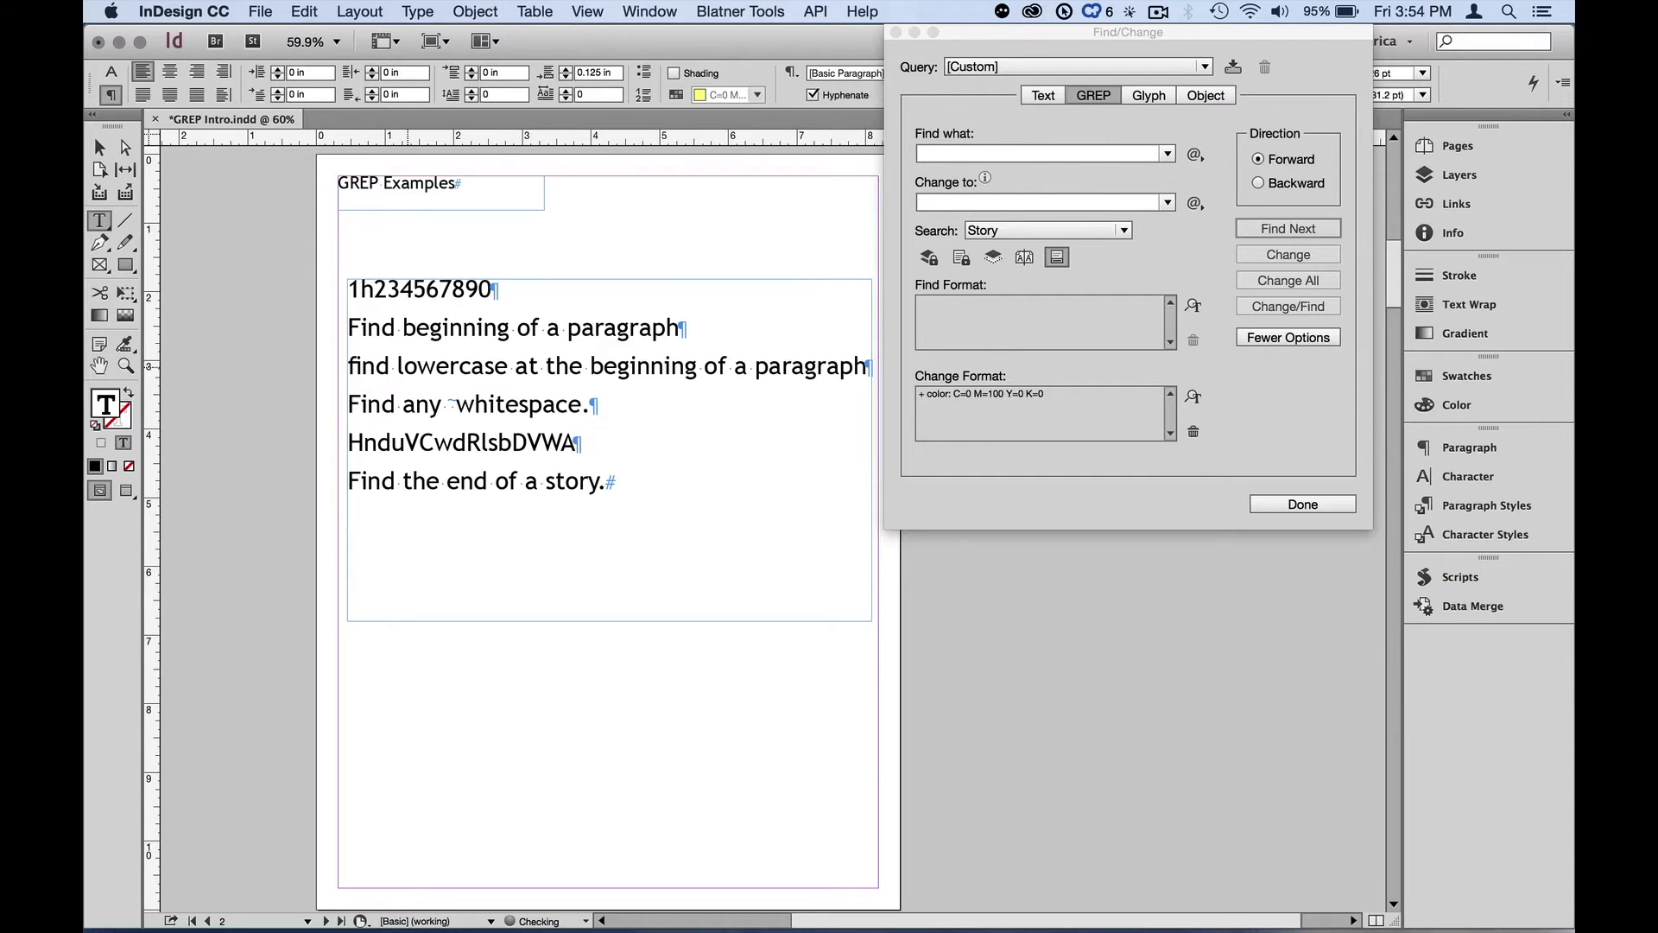
{"action": "key", "text": "F1"}
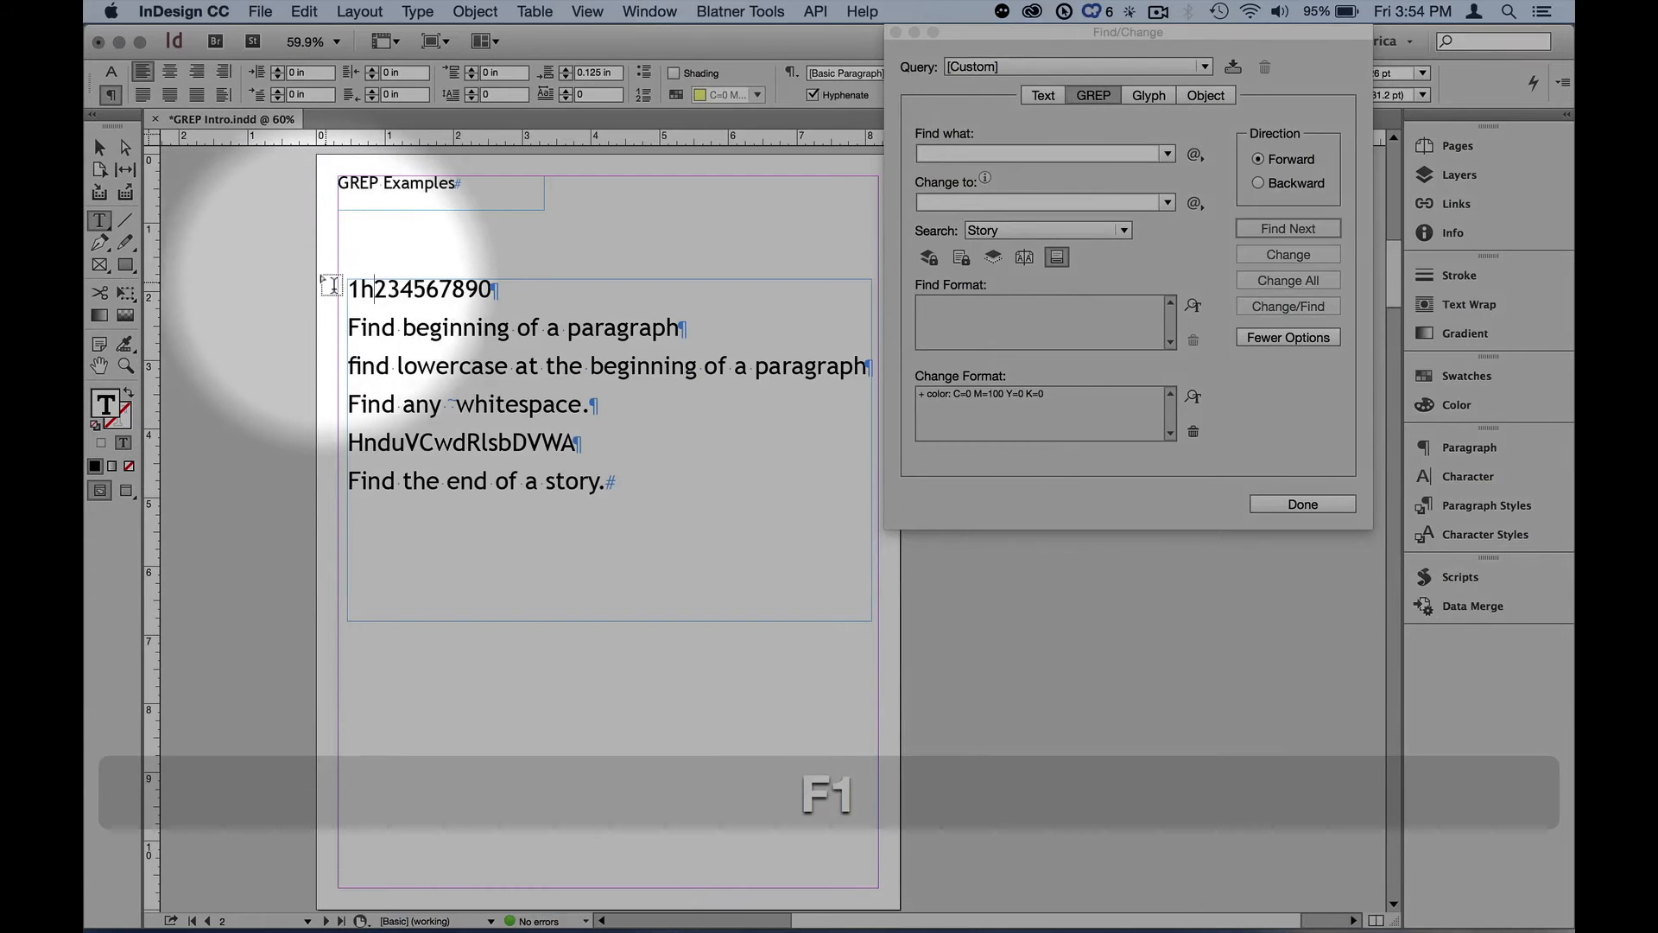
{"action": "key", "text": "F1"}
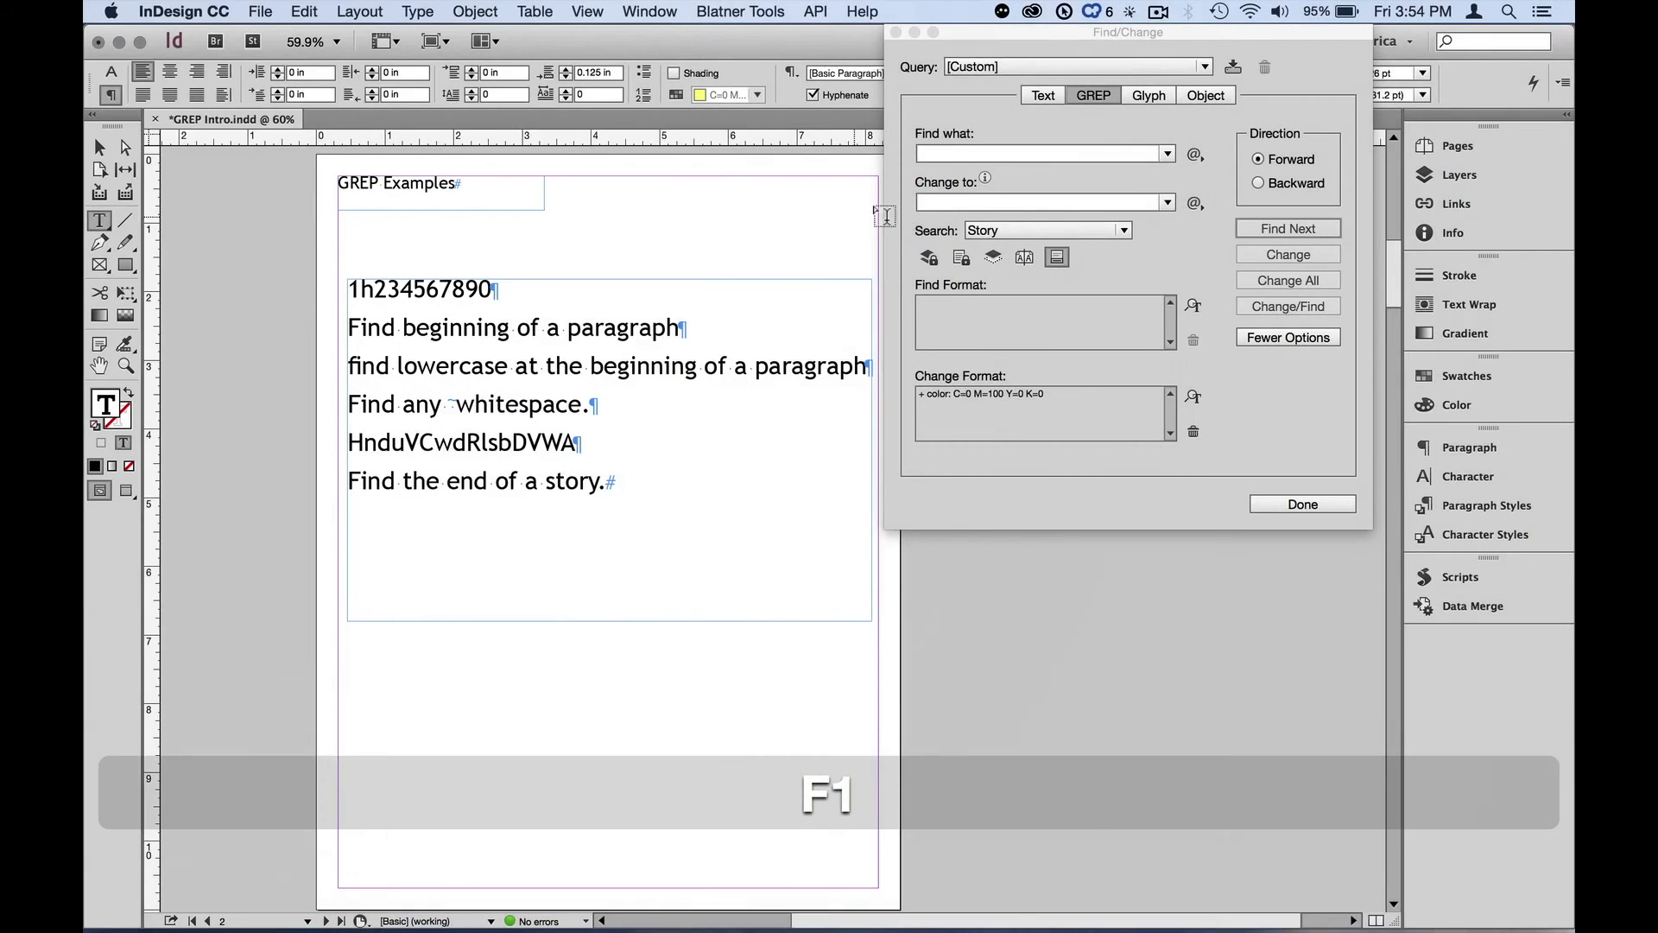
Search for \d\l with Find Next until the search completes, then dismiss the message
{"action": "left_click", "coordinate": [952, 154]}
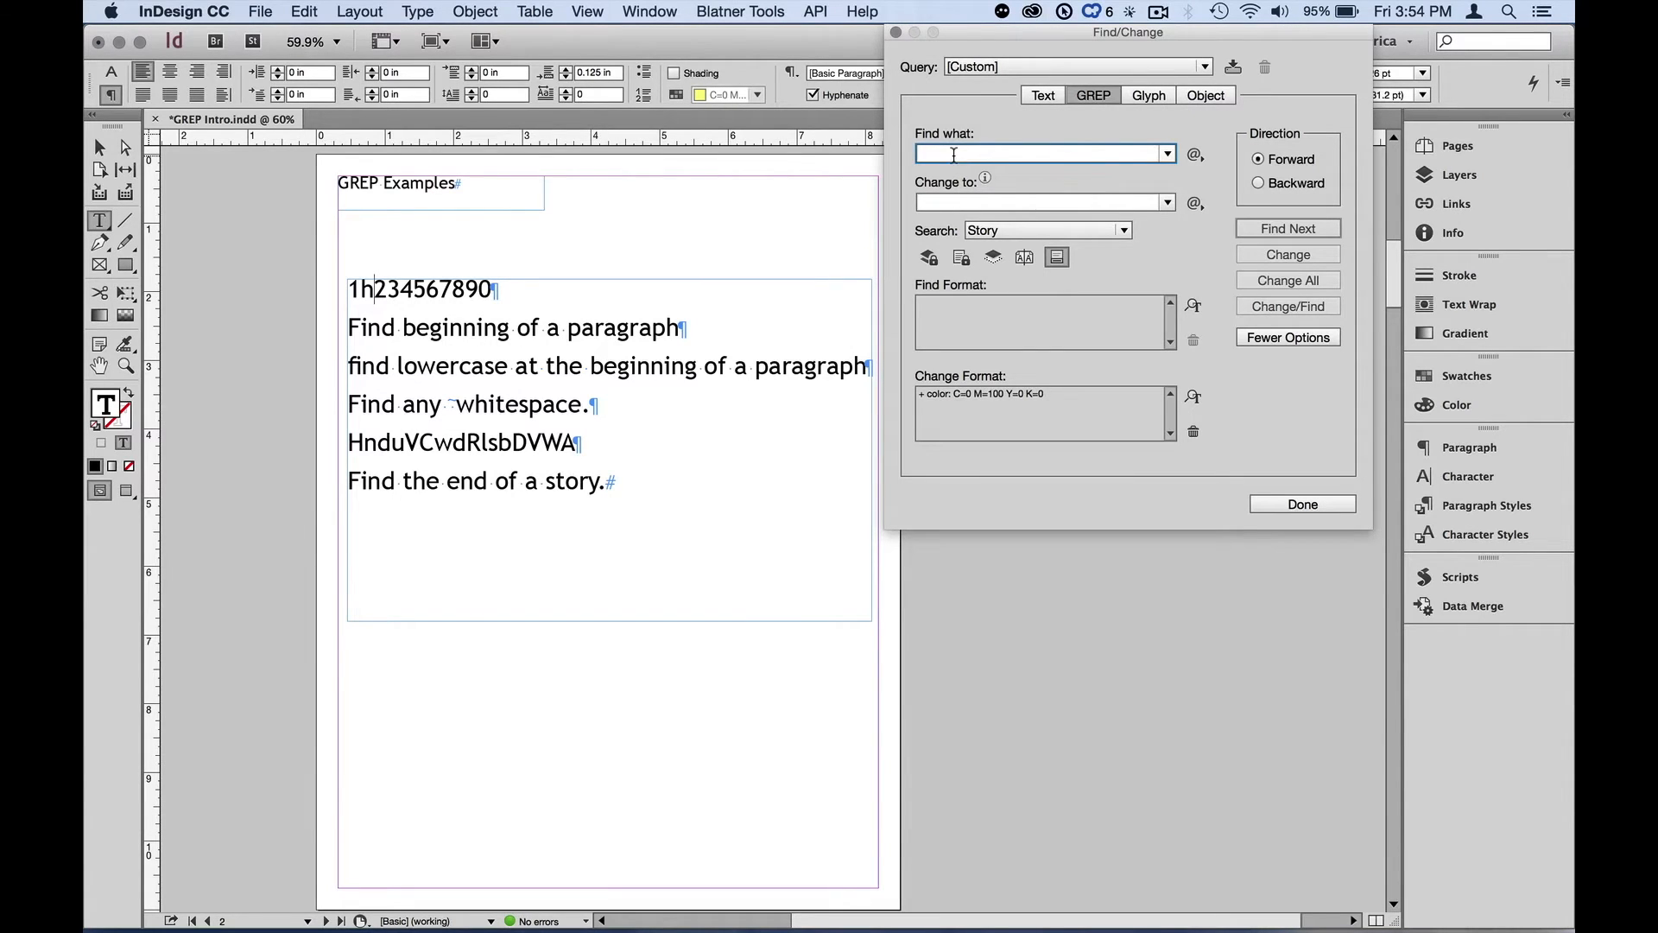
{"action": "key", "text": "alt+z"}
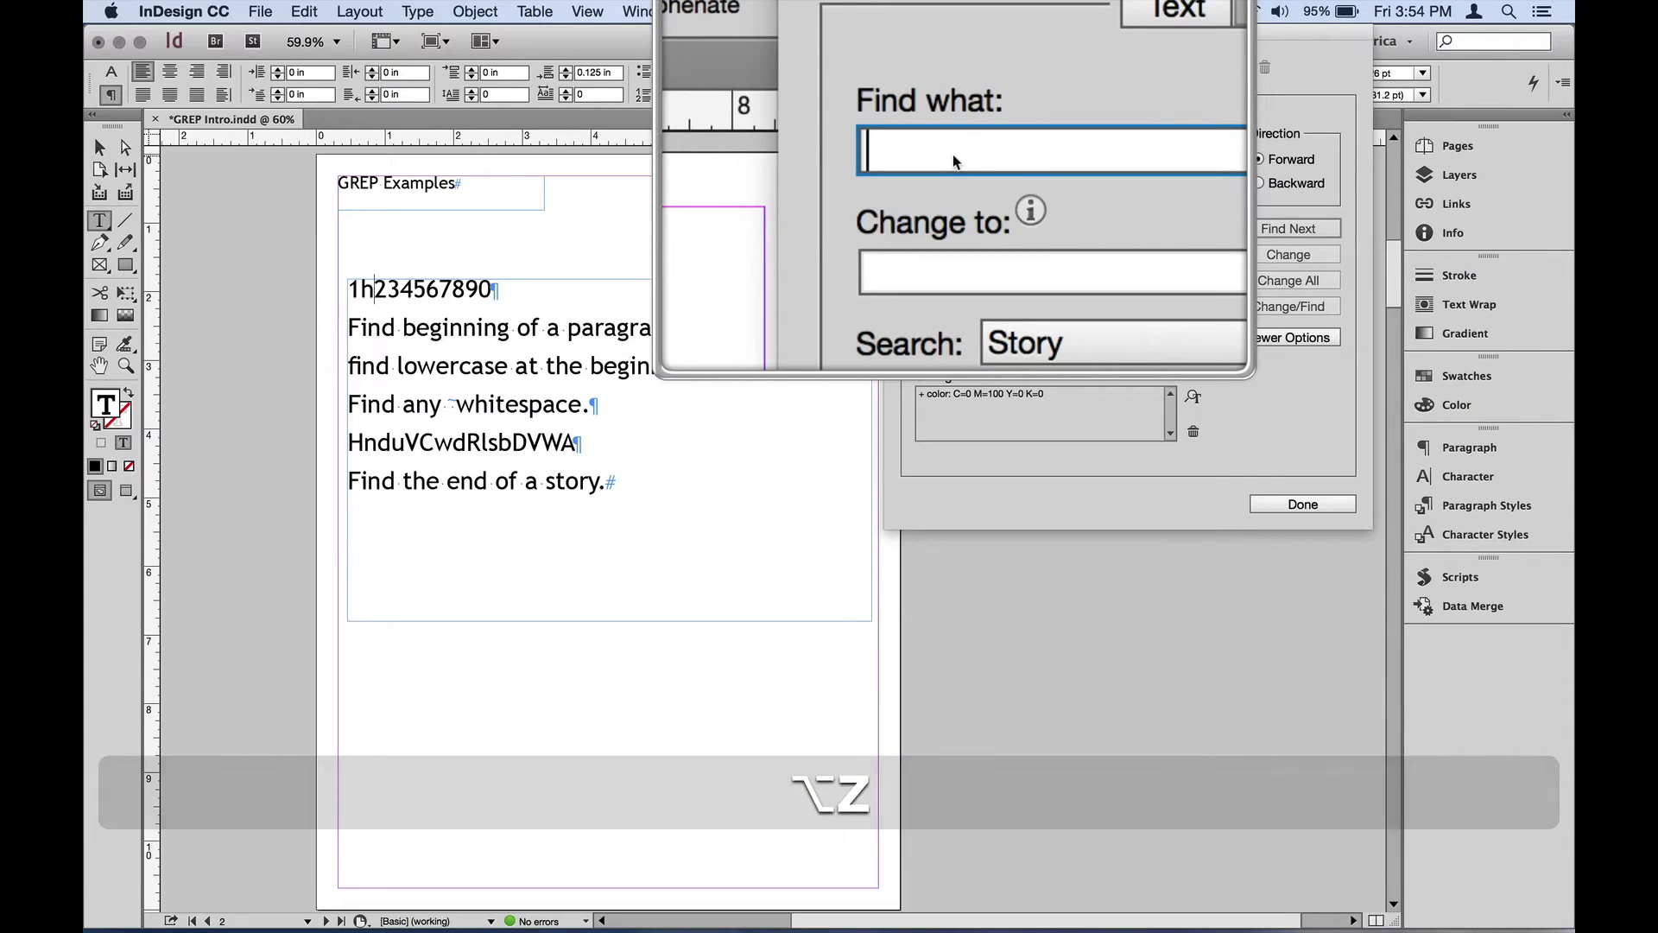
{"action": "type", "text": "\\d"}
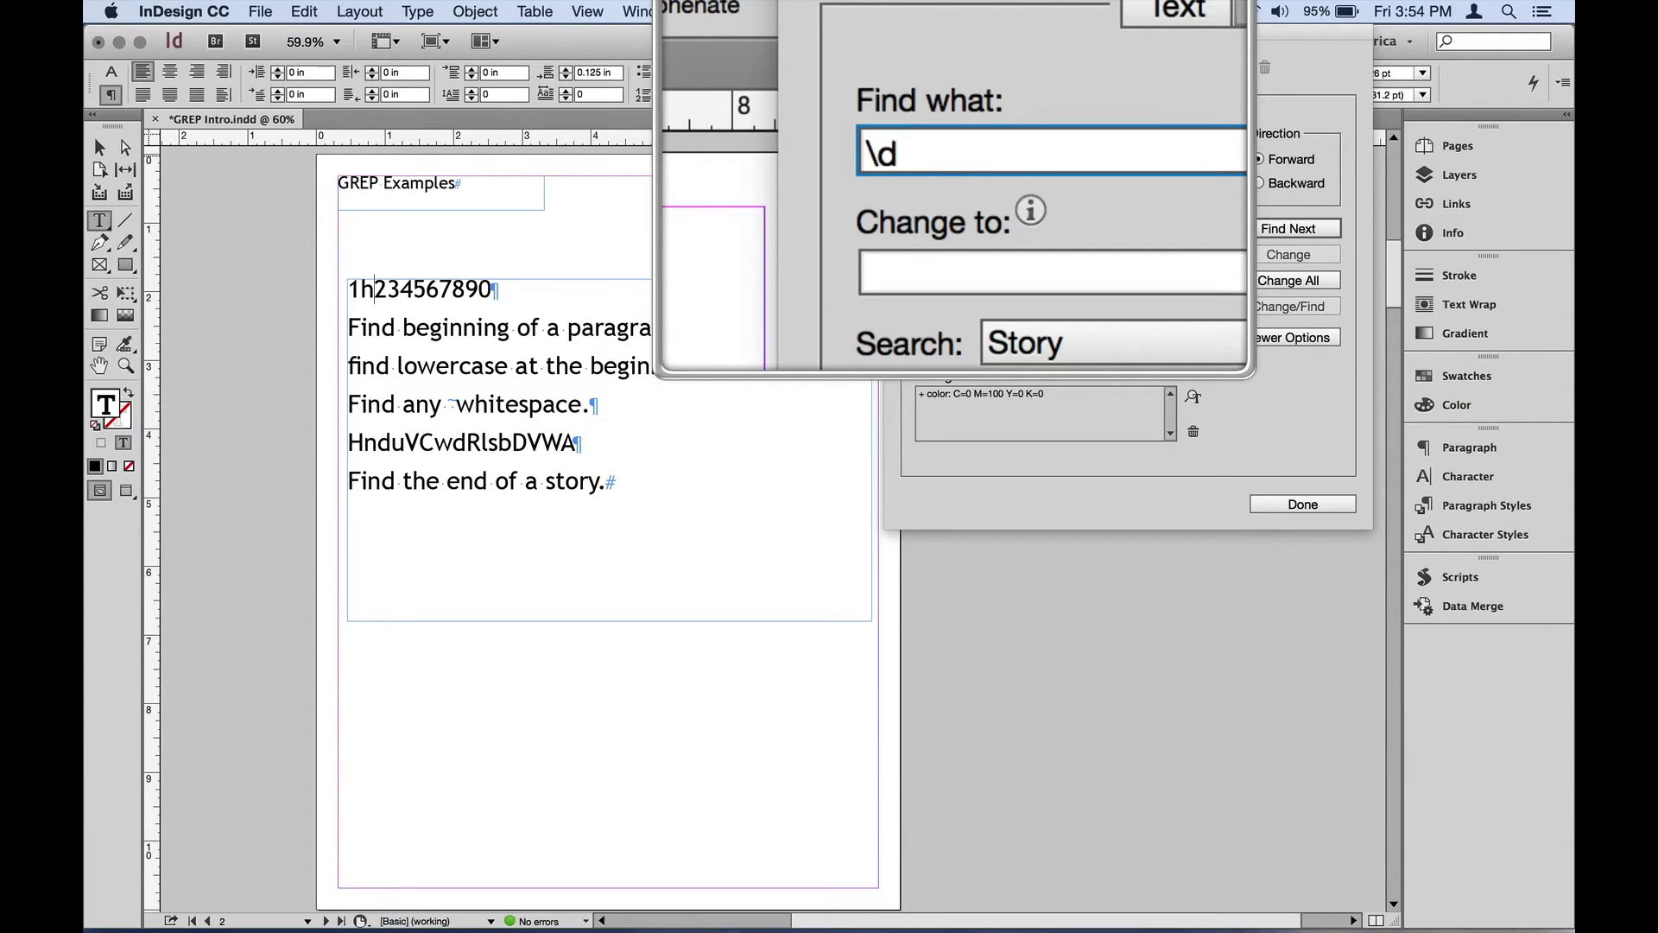
{"action": "type", "text": "\\l"}
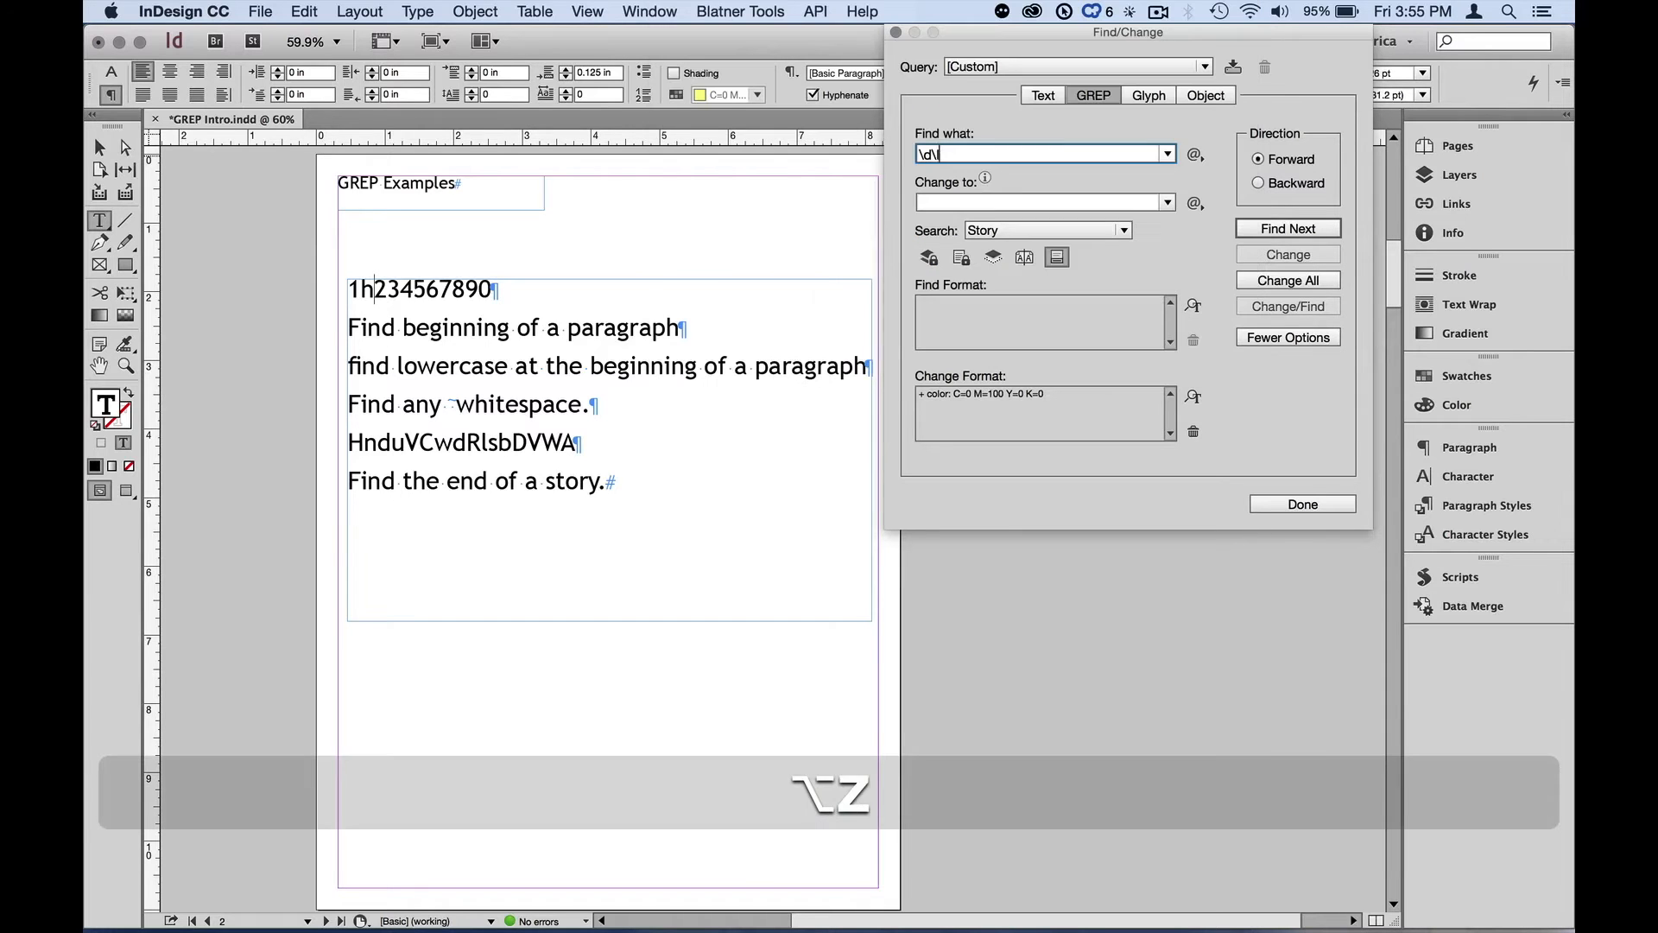
{"action": "left_click", "coordinate": [1284, 227]}
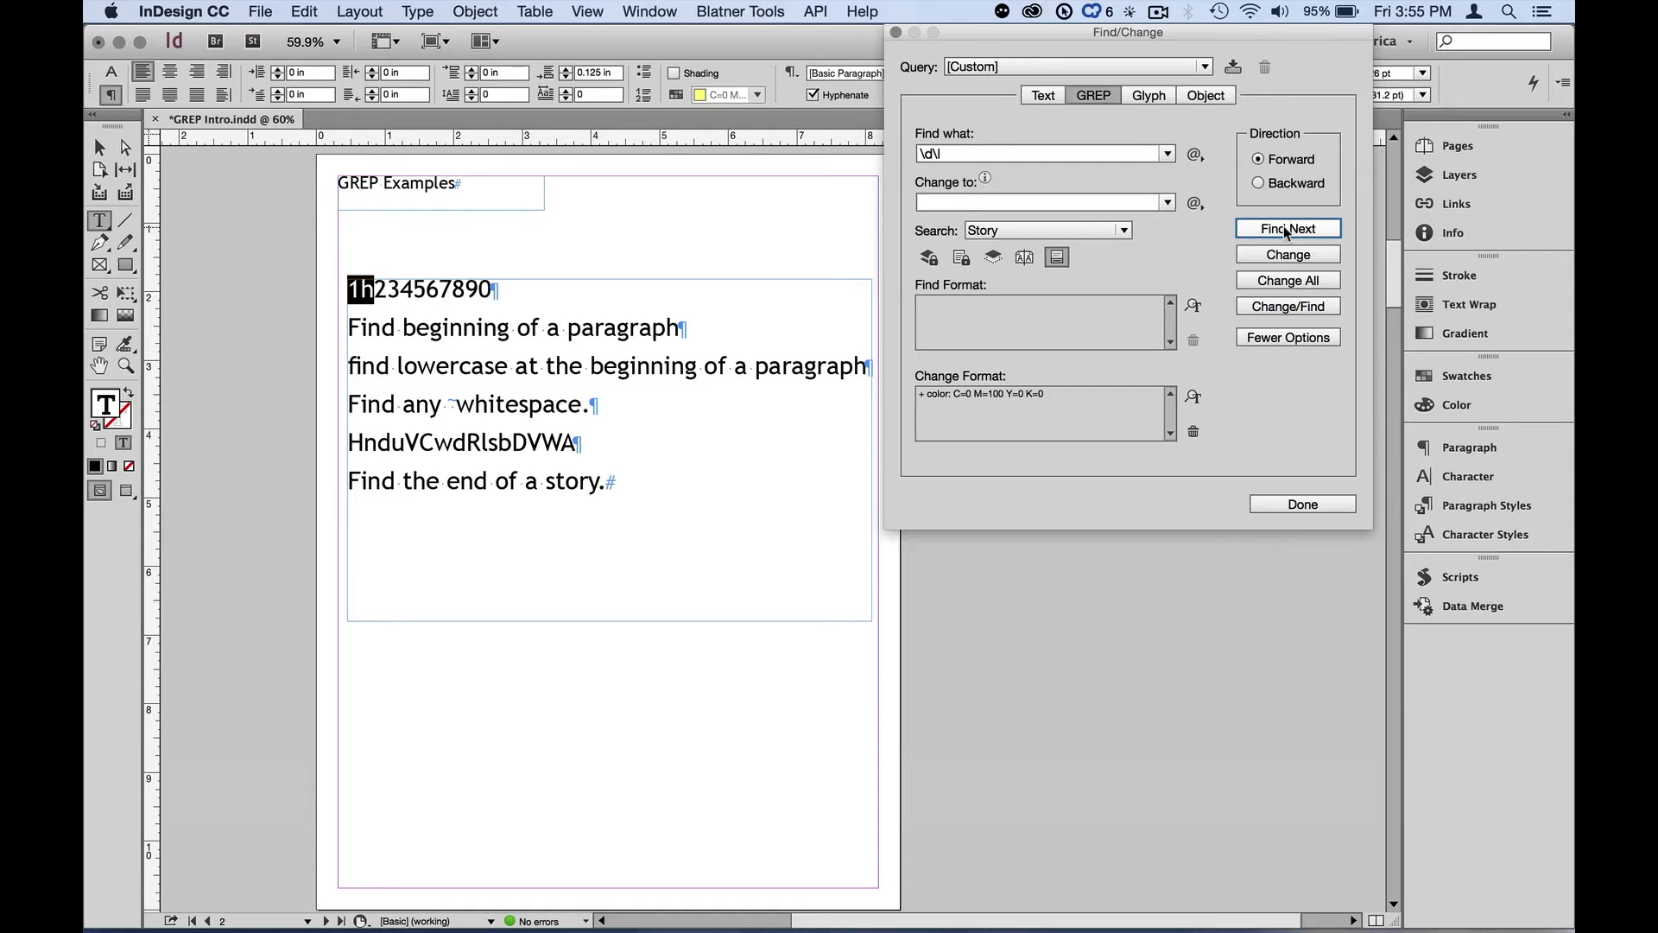
{"action": "left_click", "coordinate": [1284, 228]}
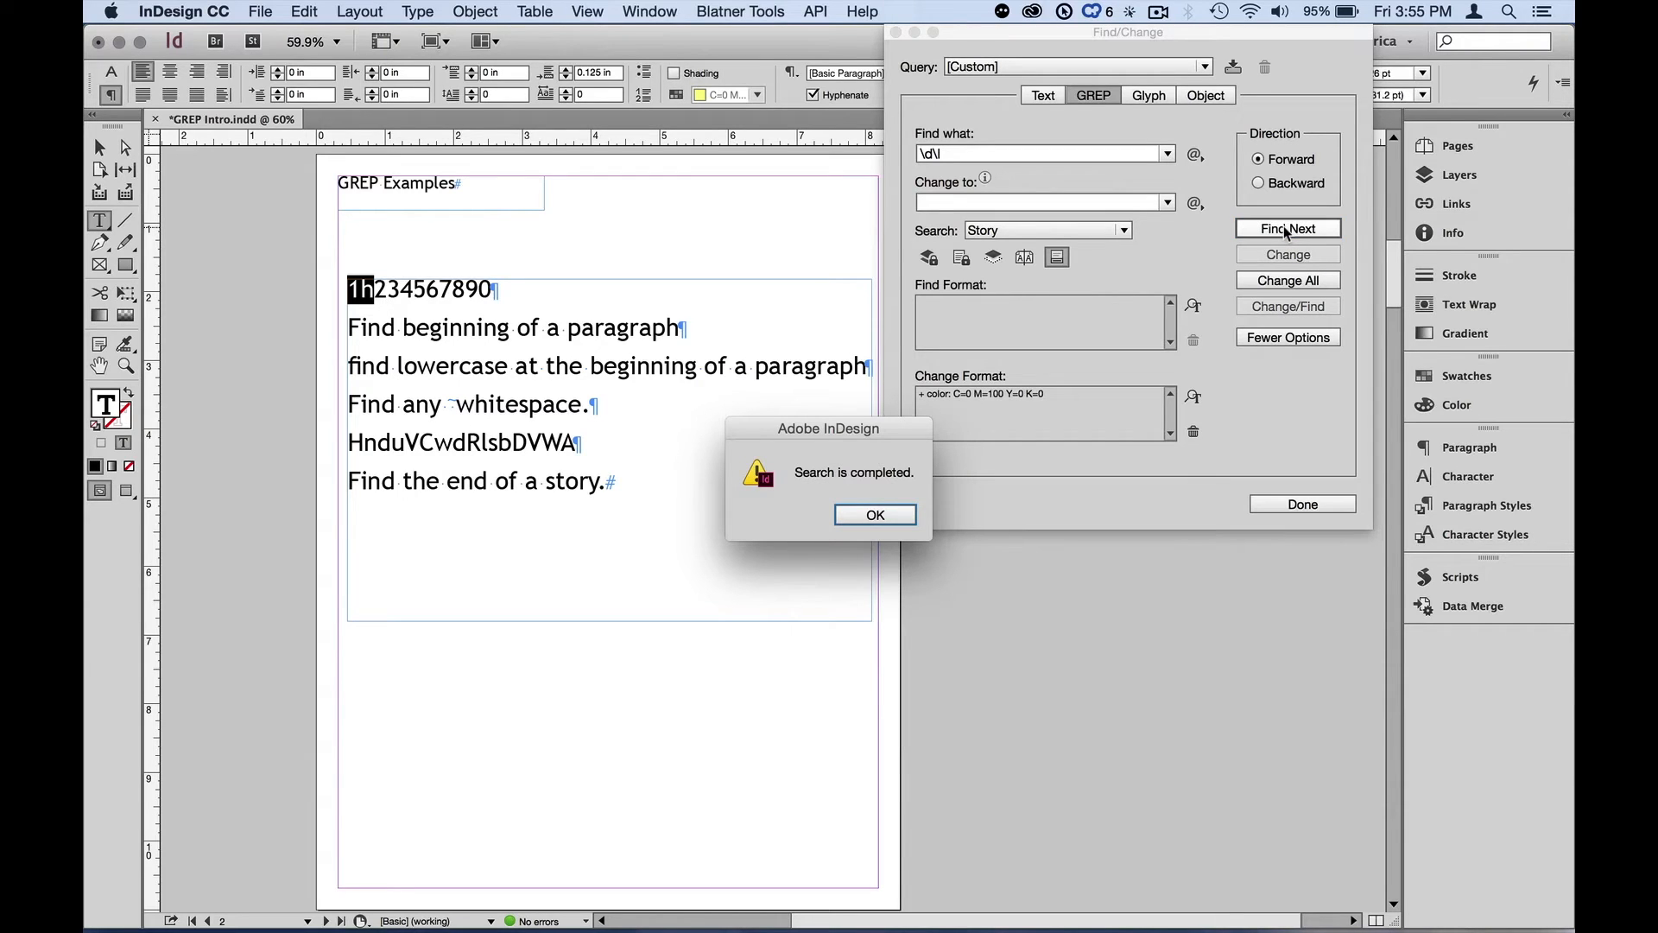
{"action": "key", "text": "Return"}
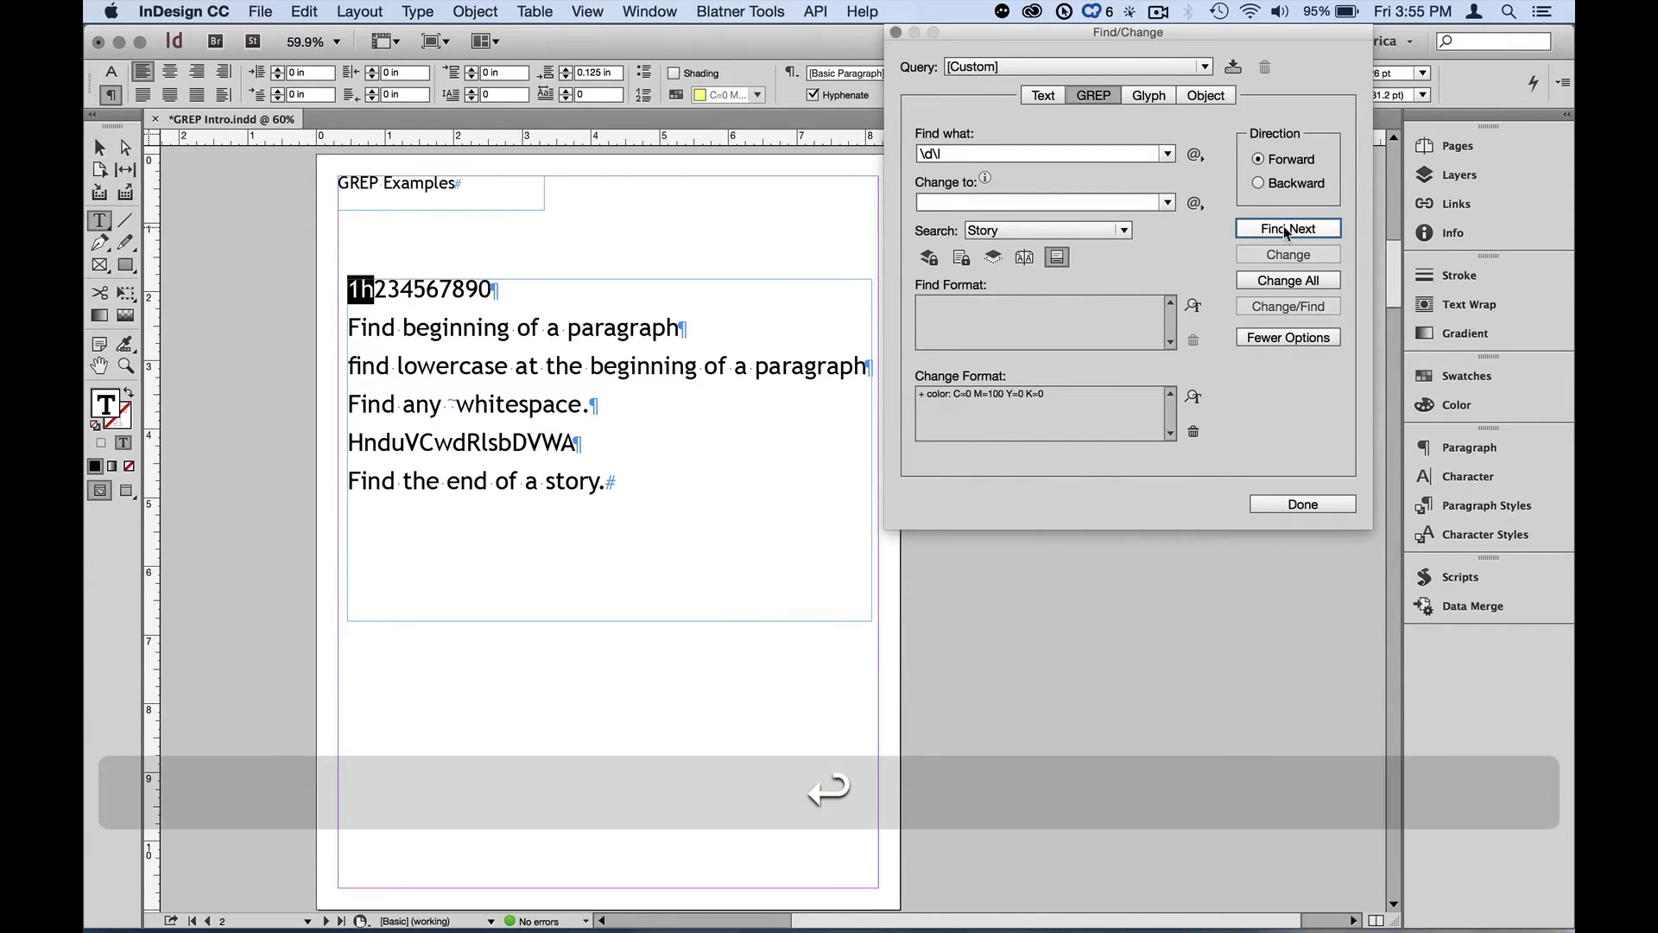
Change all digit-followed-by-lowercase matches to magenta, dismiss the result, and undo the change
{"action": "left_click", "coordinate": [1289, 280]}
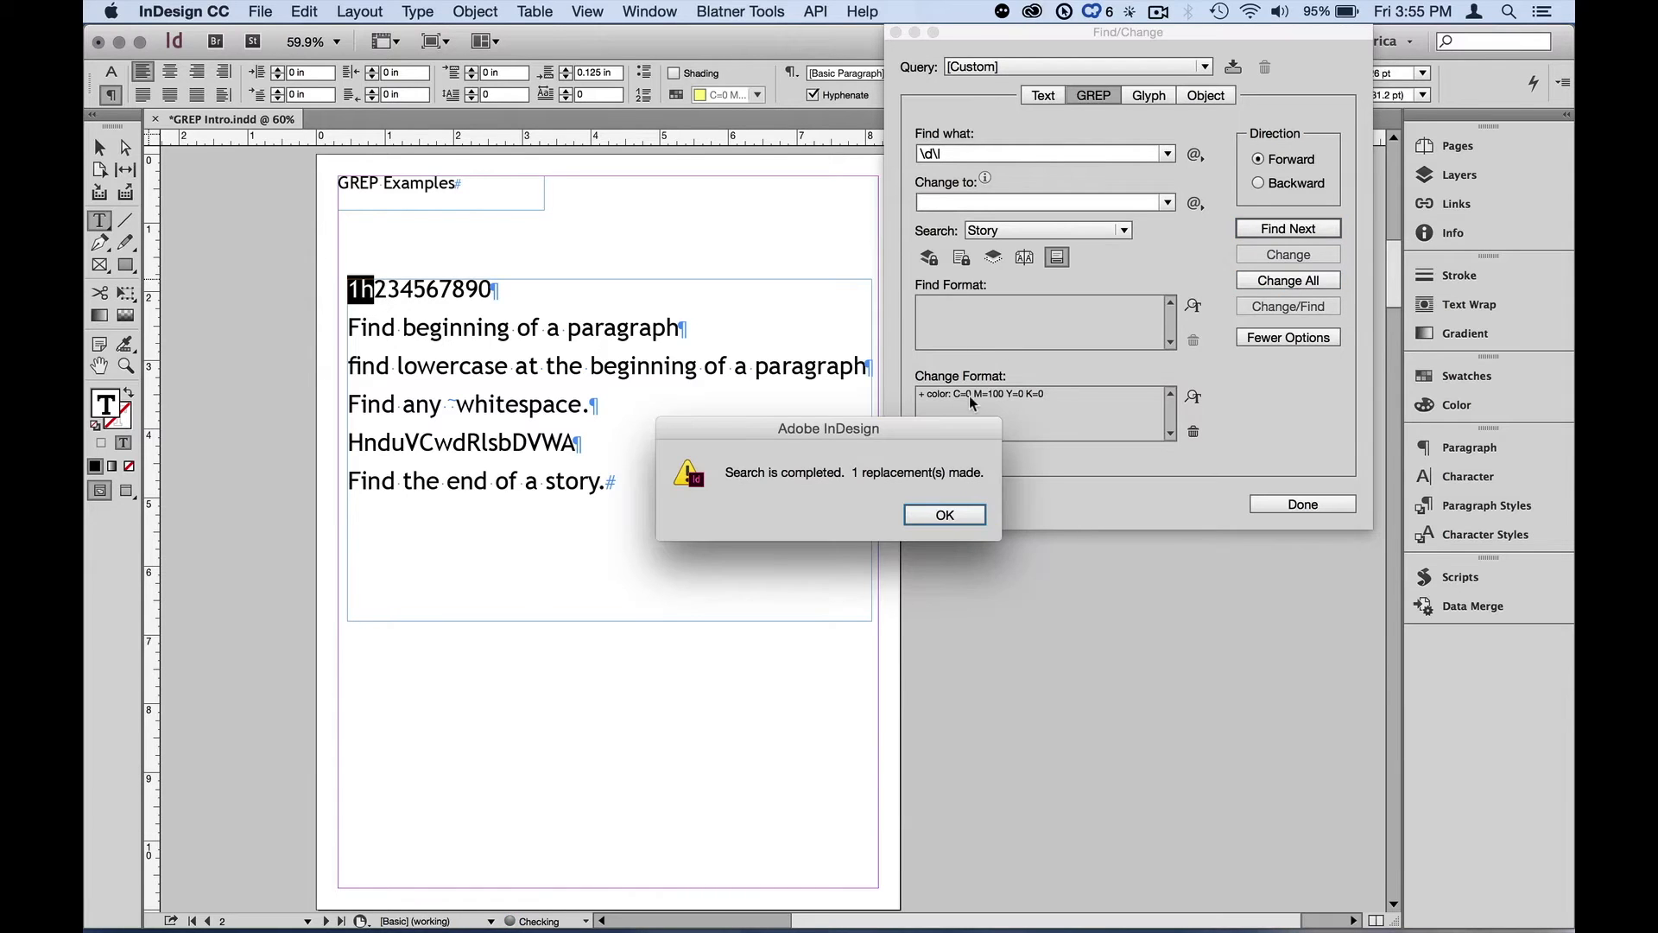
{"action": "left_click", "coordinate": [945, 515]}
{"action": "left_click", "coordinate": [599, 432]}
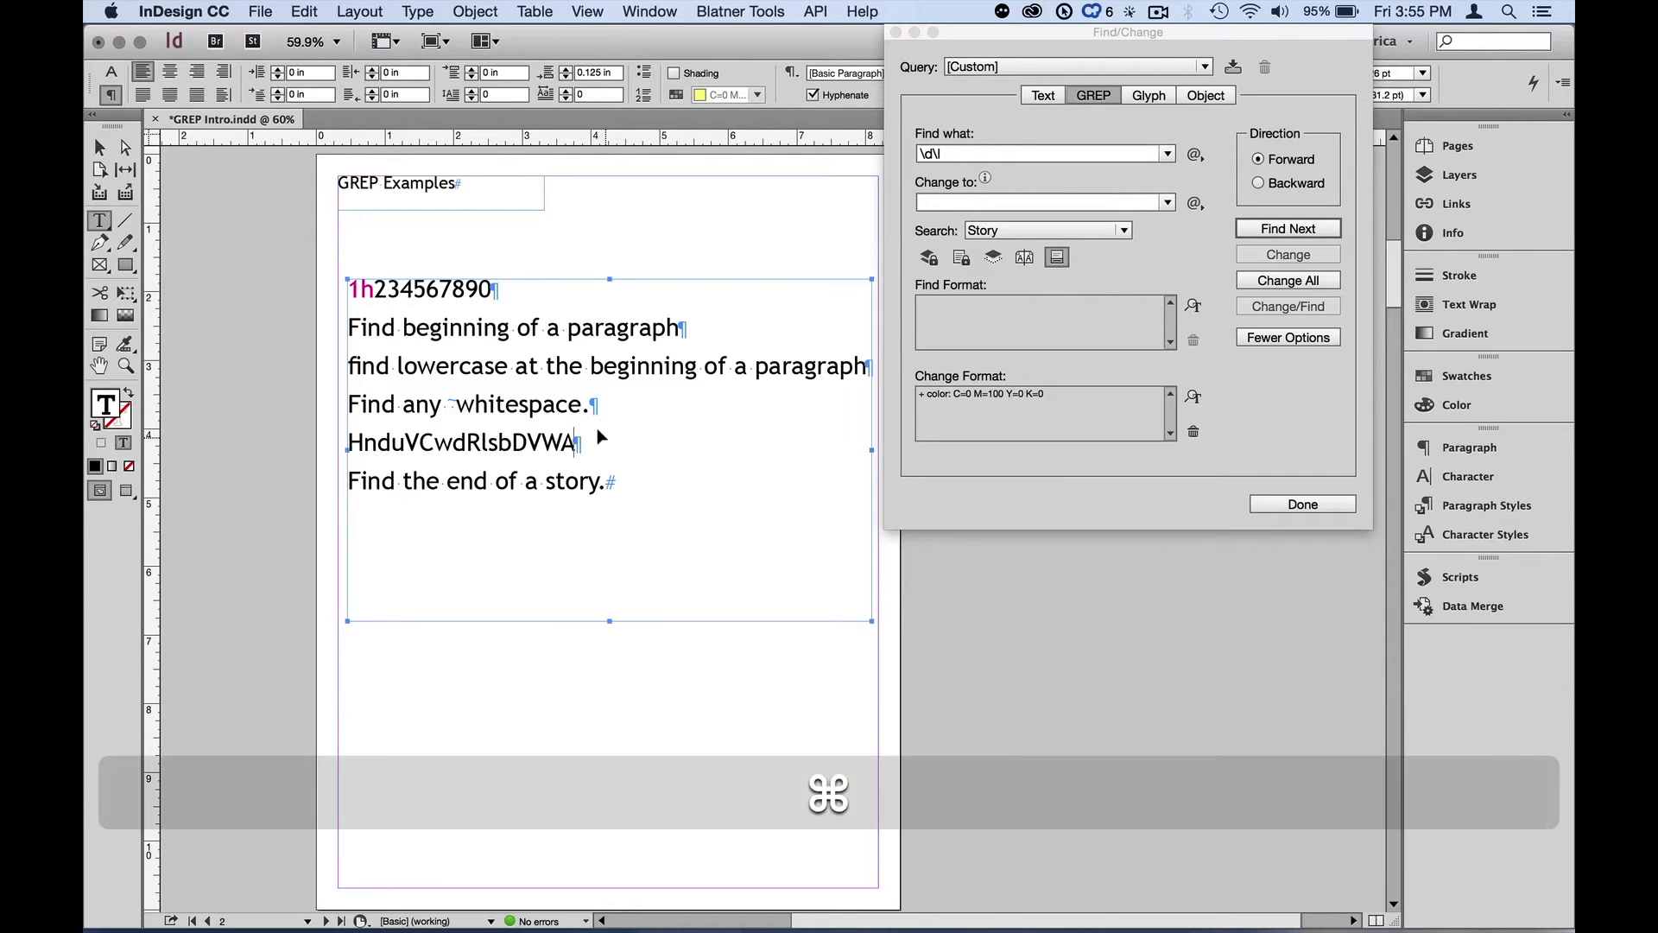
{"action": "key", "text": "super+z"}
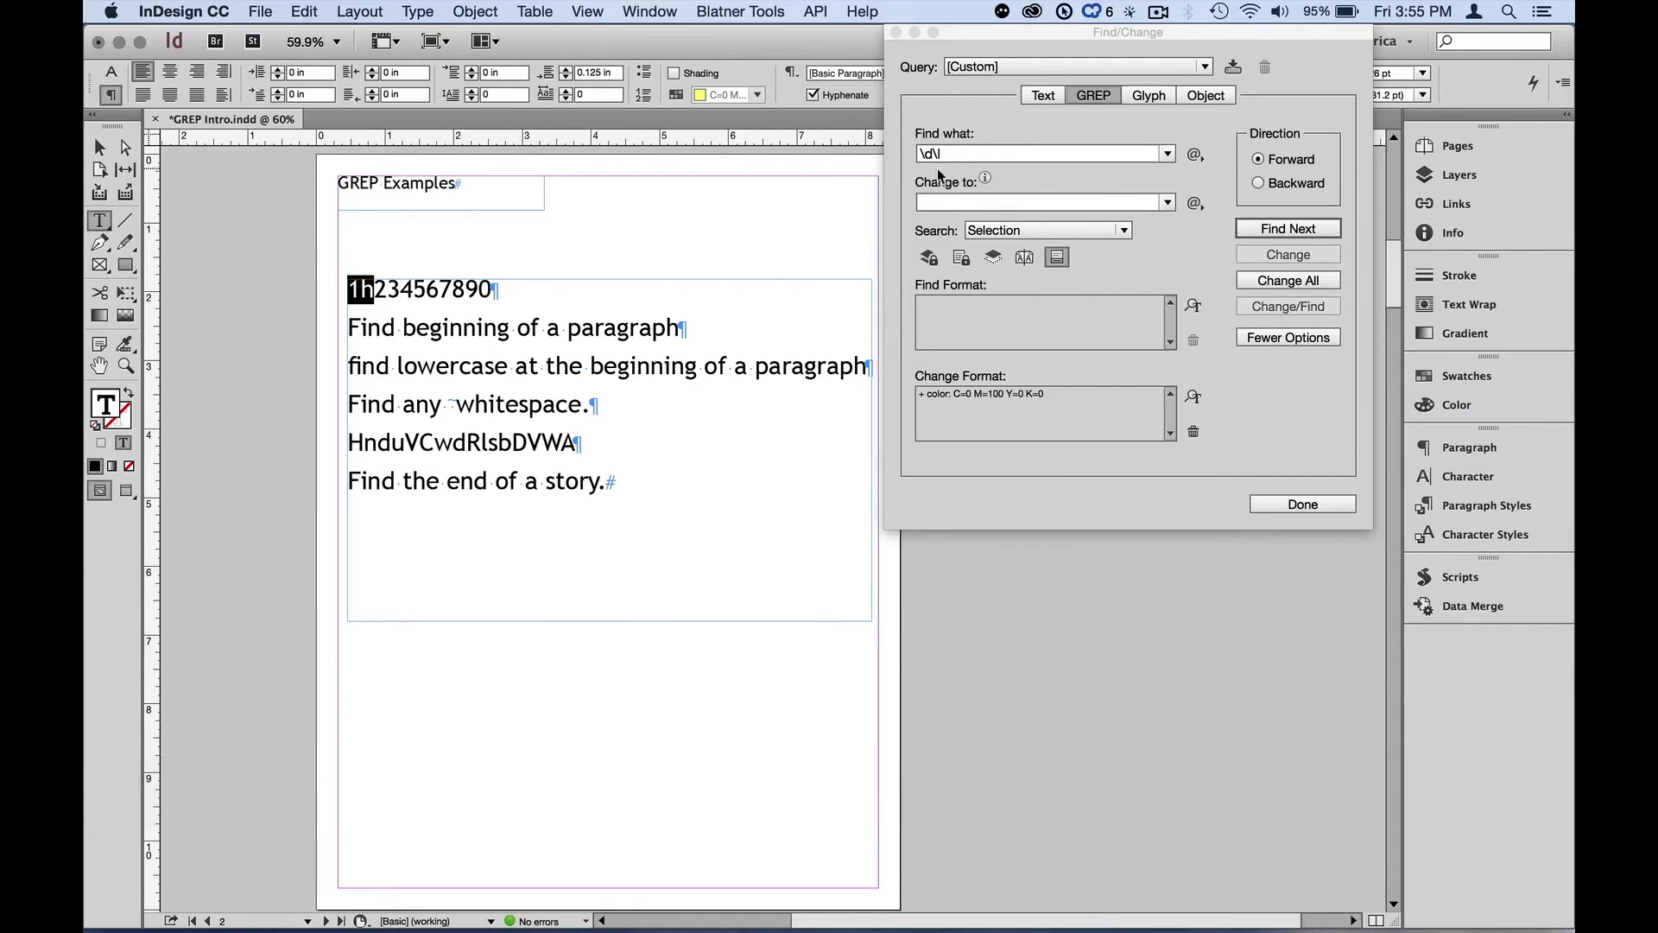
Replace the Find what expression with the Any White Space wildcard
{"action": "left_click", "coordinate": [968, 155]}
{"action": "key", "text": "BackSpace"}
{"action": "key", "text": "BackSpace"}
{"action": "key", "text": "BackSpace"}
{"action": "key", "text": "BackSpace"}
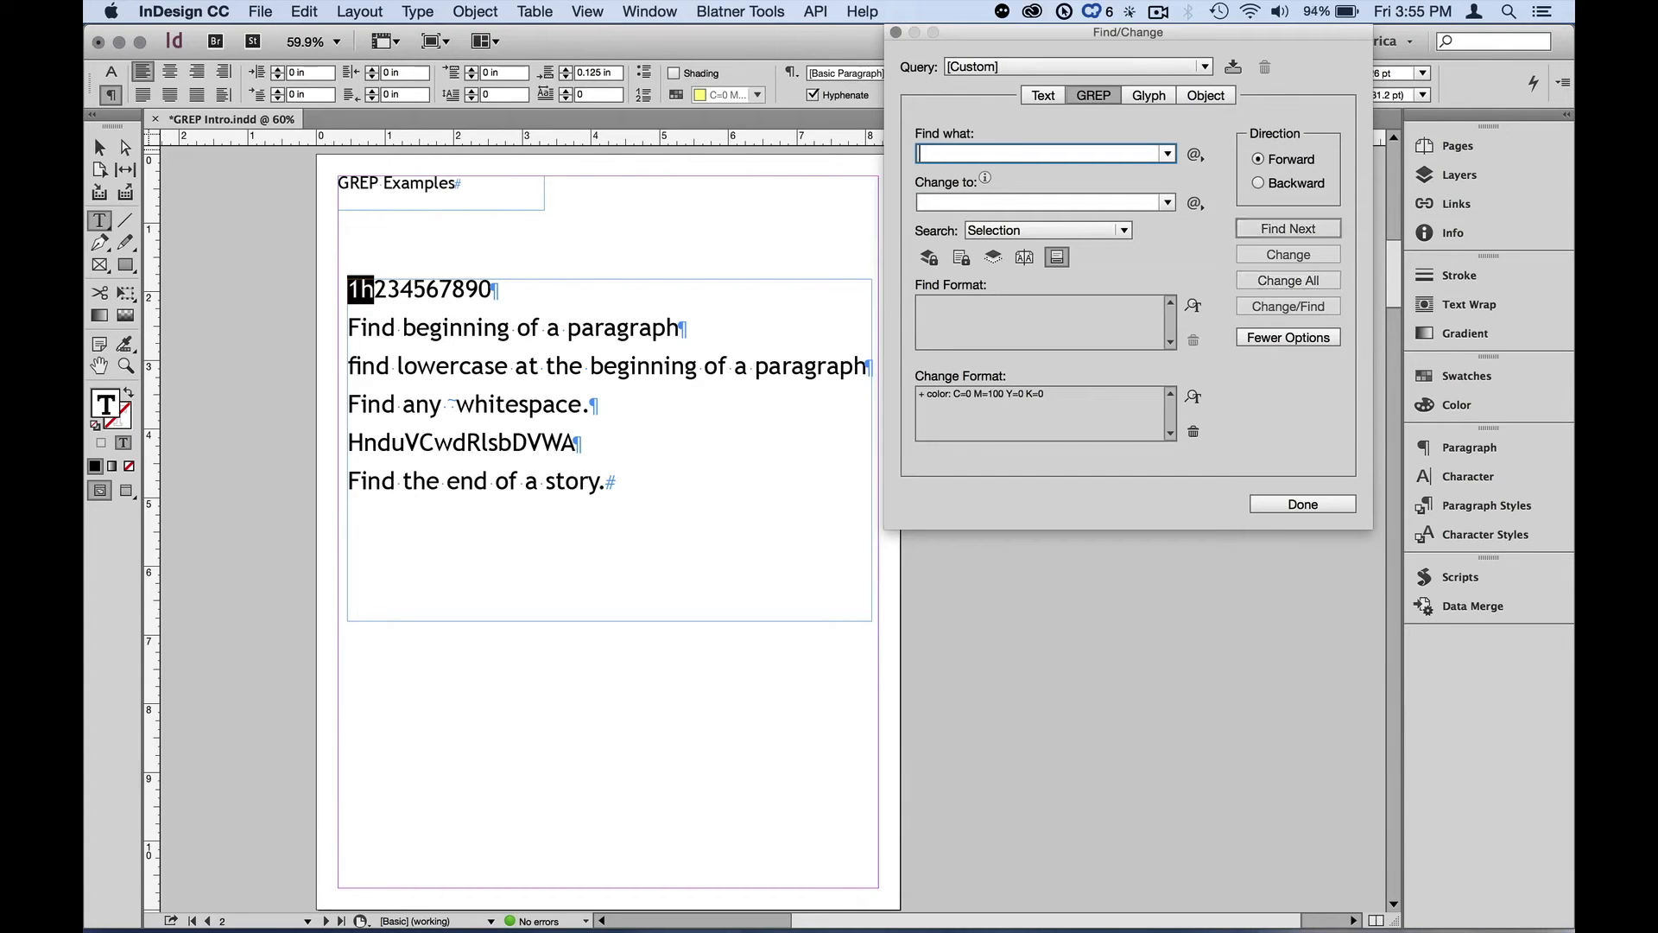
{"action": "left_click", "coordinate": [1198, 156]}
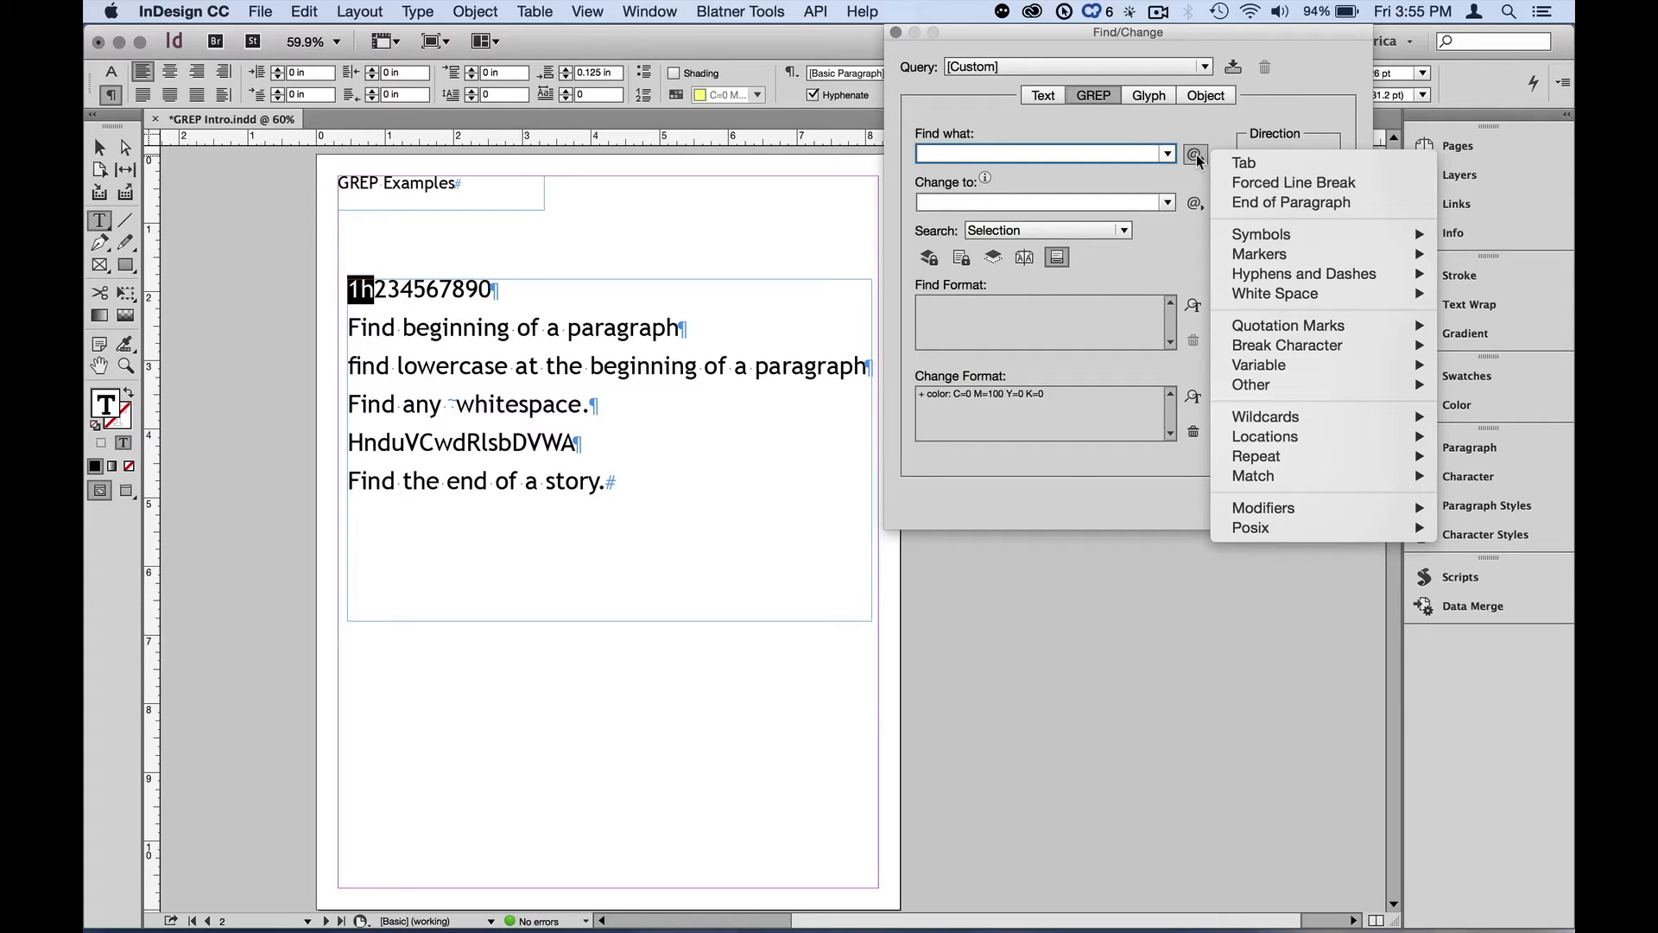
{"action": "mouse_move", "coordinate": [1237, 416]}
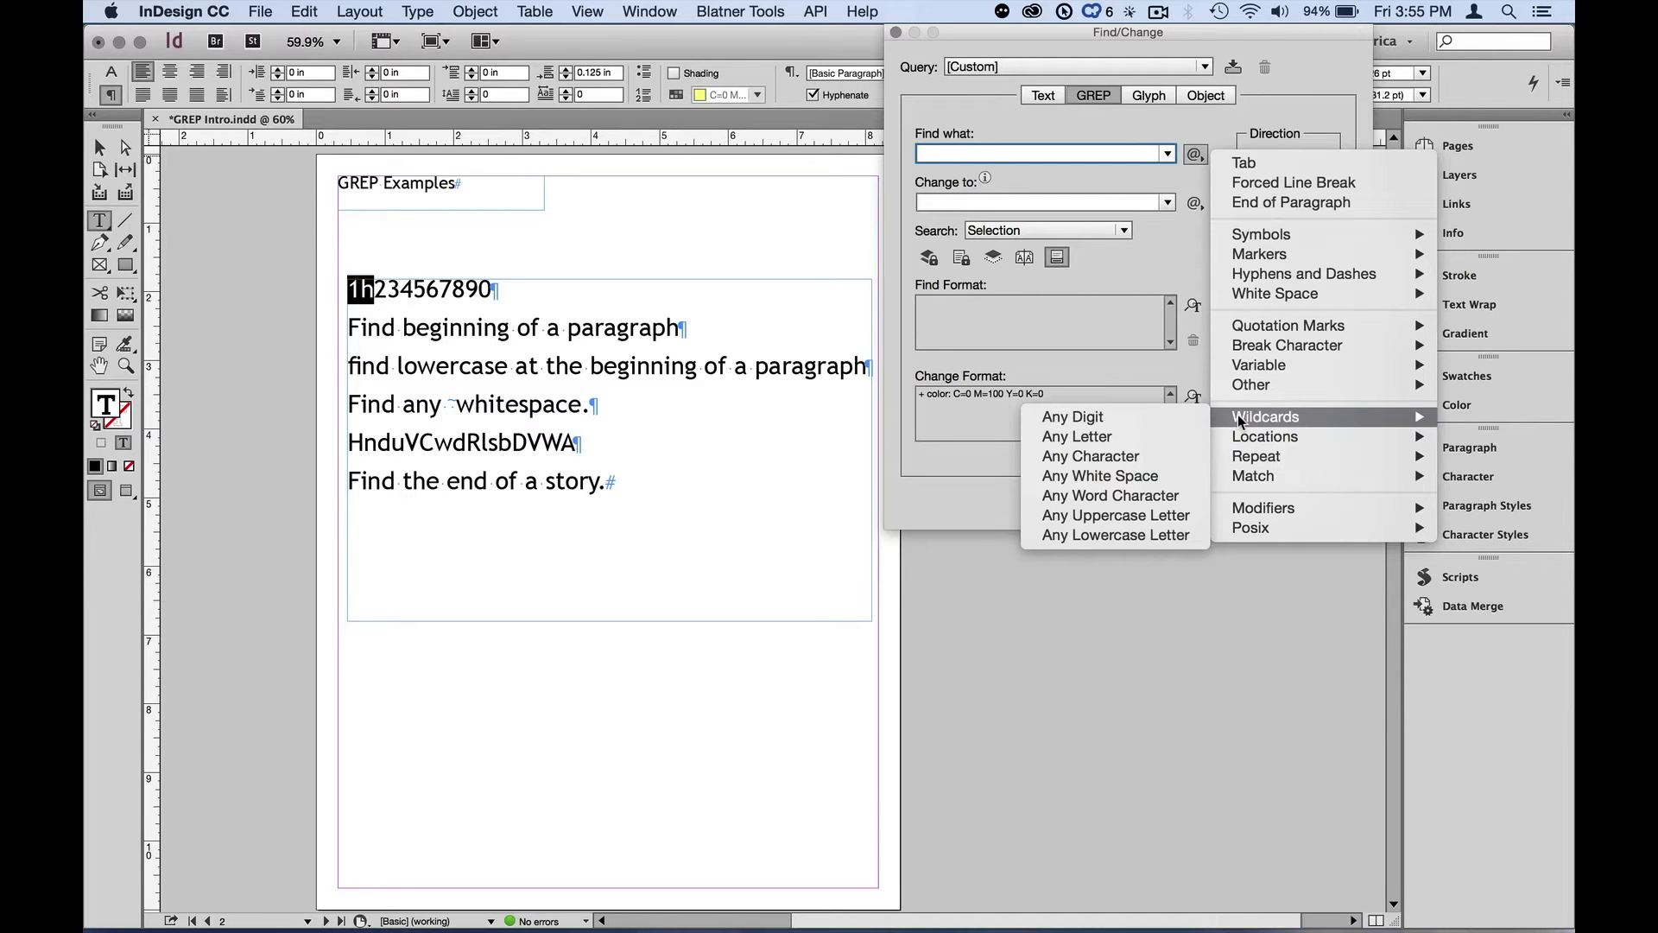
{"action": "left_click", "coordinate": [1164, 473]}
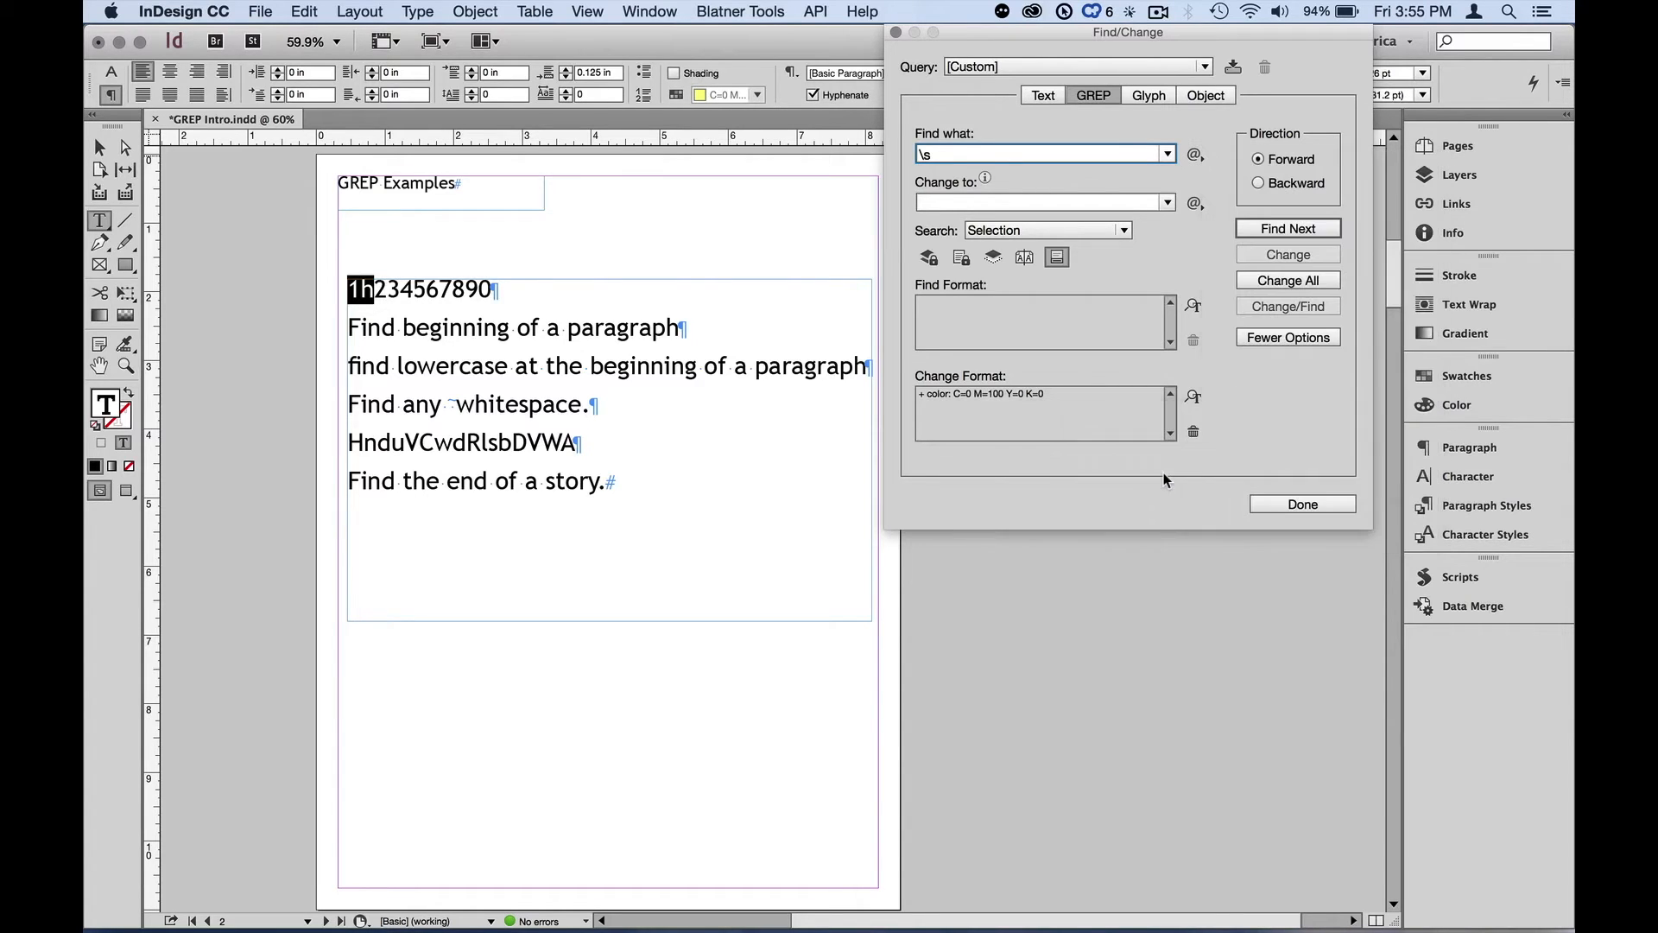
Search the selection for whitespace with Find Next and dismiss the message
{"action": "left_click", "coordinate": [1278, 230]}
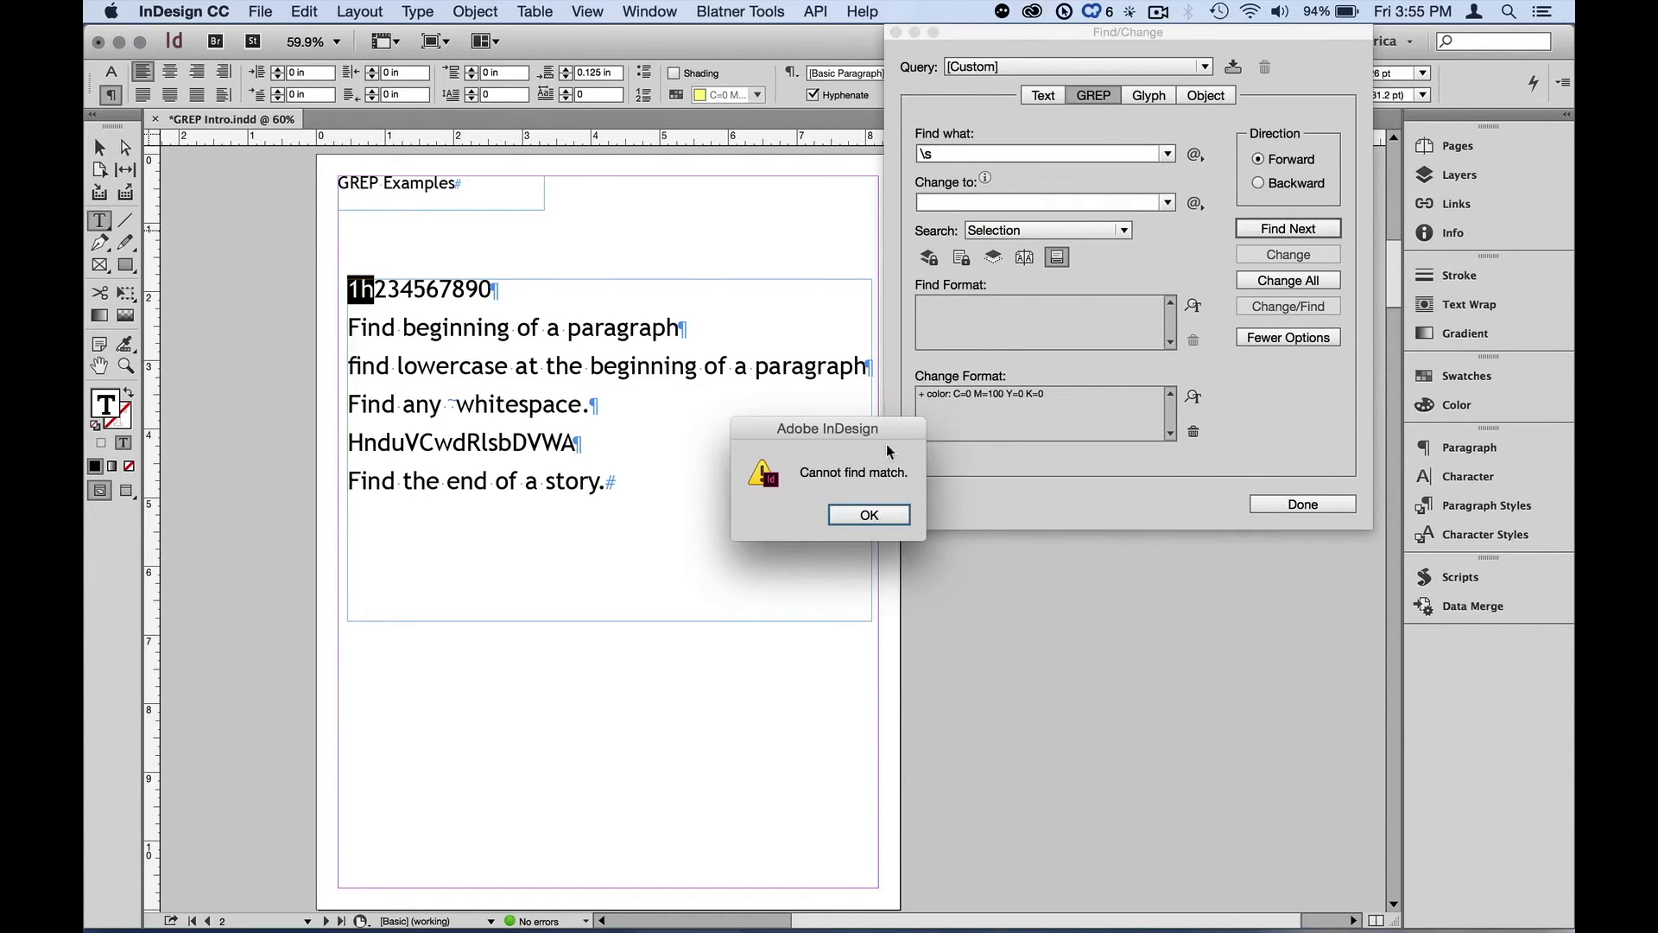
{"action": "left_click", "coordinate": [869, 515]}
{"action": "key", "text": "F1"}
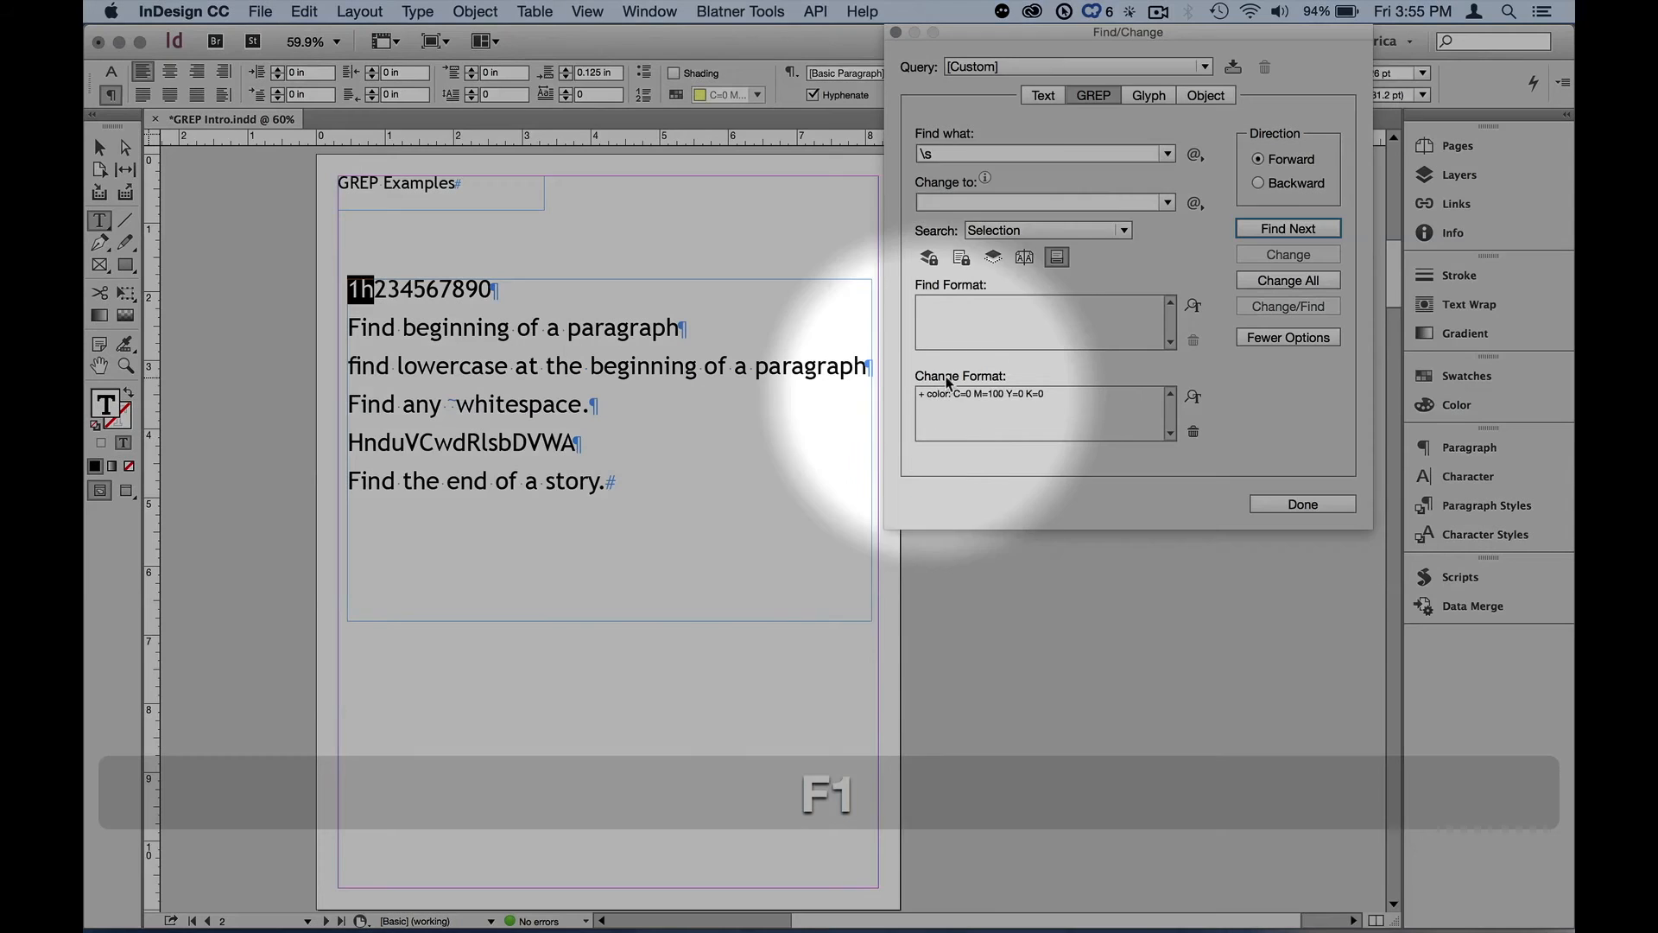
Set the search scope to Story
{"action": "left_click", "coordinate": [987, 232]}
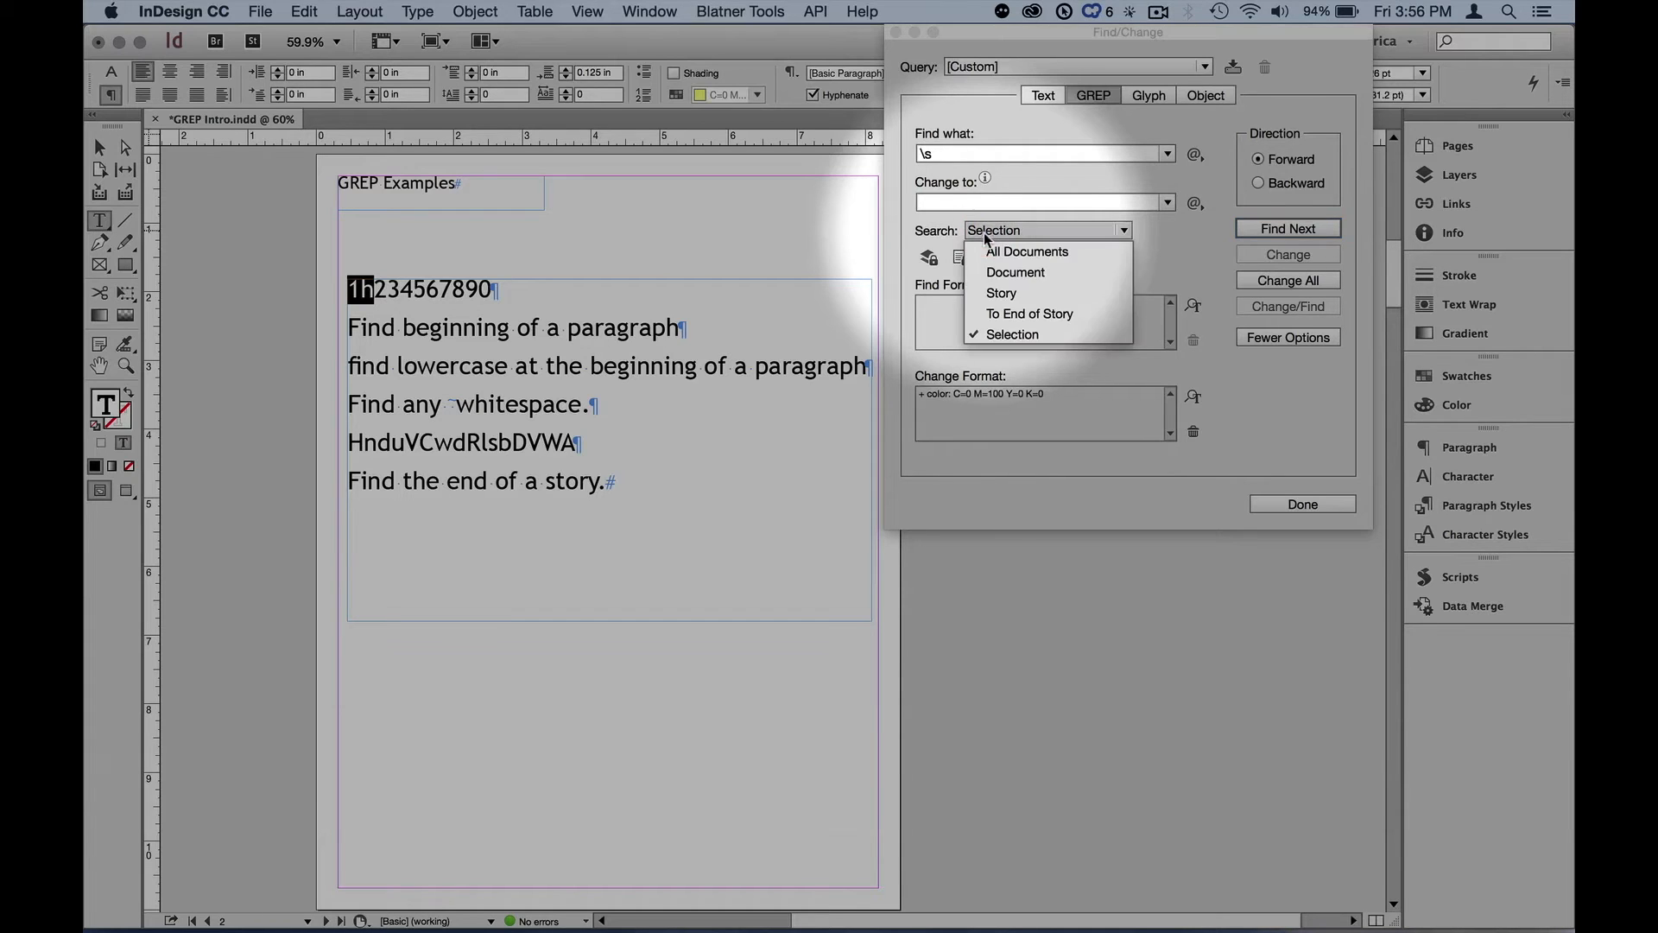
{"action": "left_click", "coordinate": [1000, 294]}
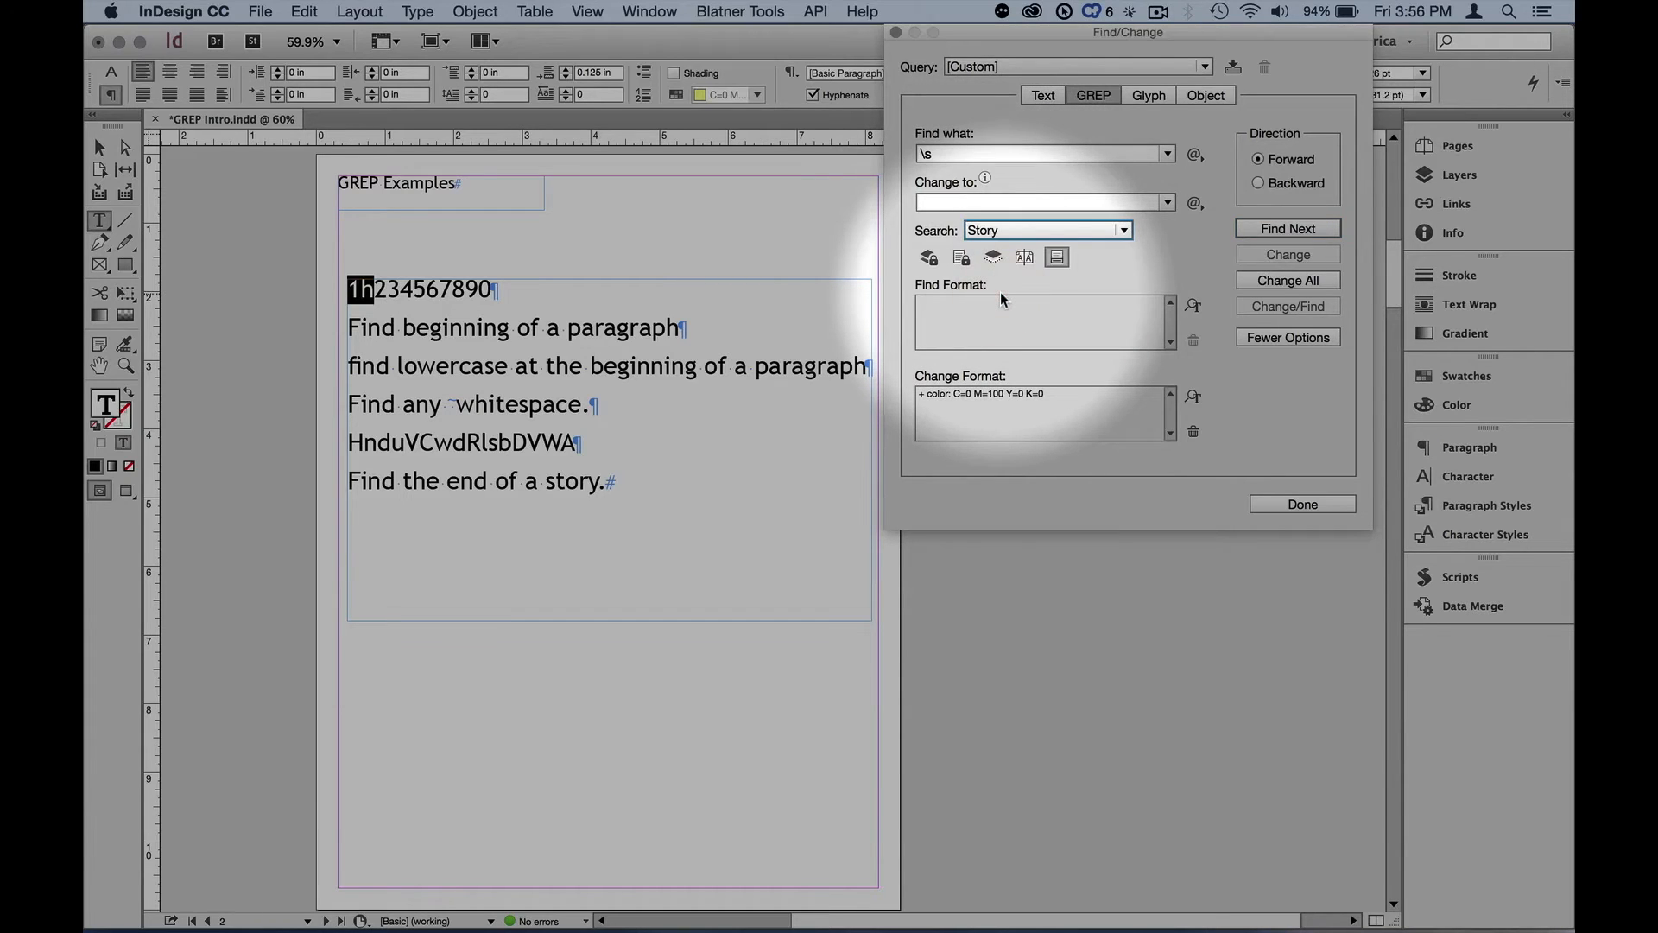
{"action": "key", "text": "F1"}
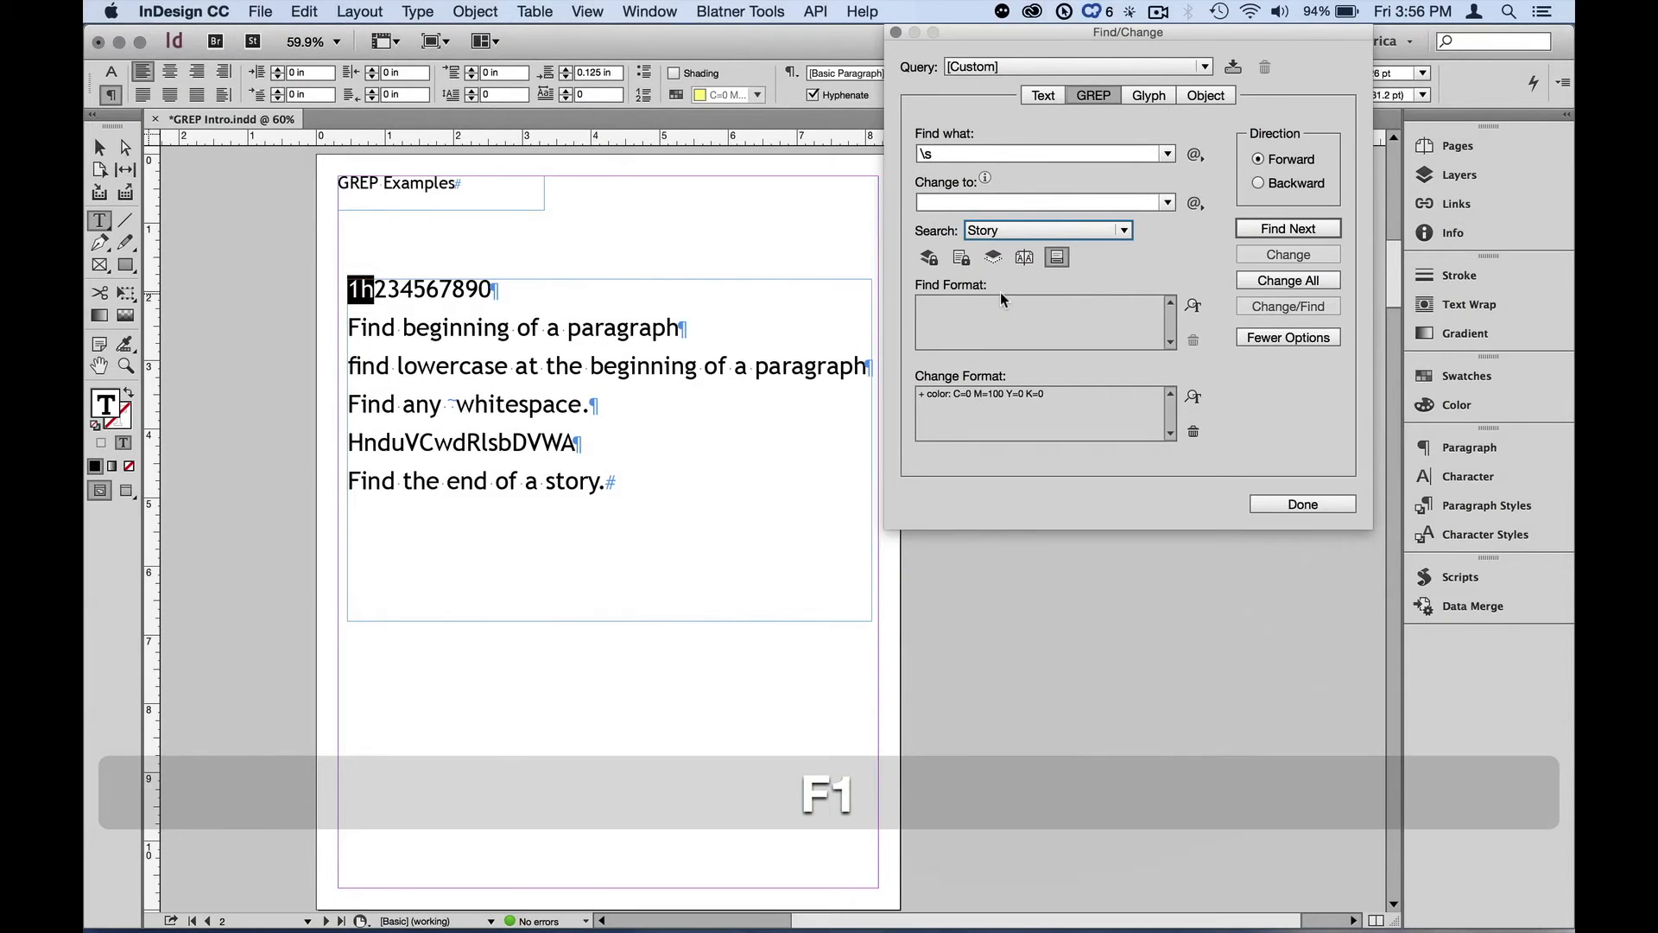
Step through the whitespace matches in the story with Find Next
{"action": "left_click", "coordinate": [1305, 232]}
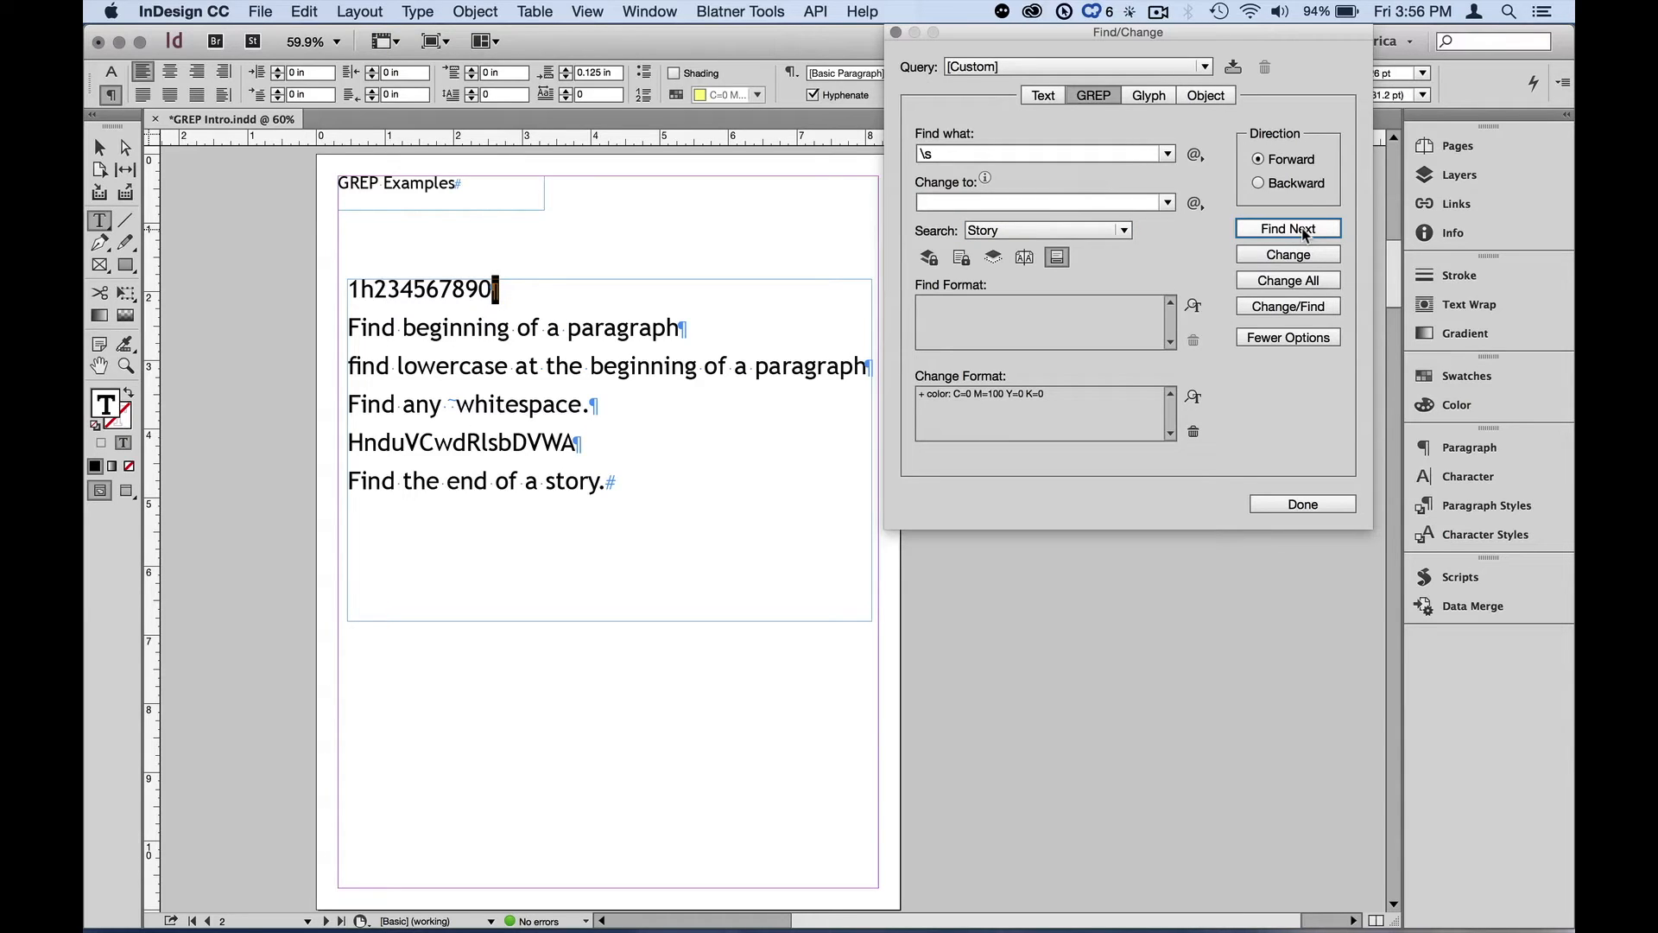
{"action": "left_click", "coordinate": [1305, 232]}
{"action": "left_click", "coordinate": [1306, 232]}
{"action": "left_click", "coordinate": [1304, 231]}
{"action": "left_click", "coordinate": [1301, 229]}
{"action": "left_click", "coordinate": [1300, 227]}
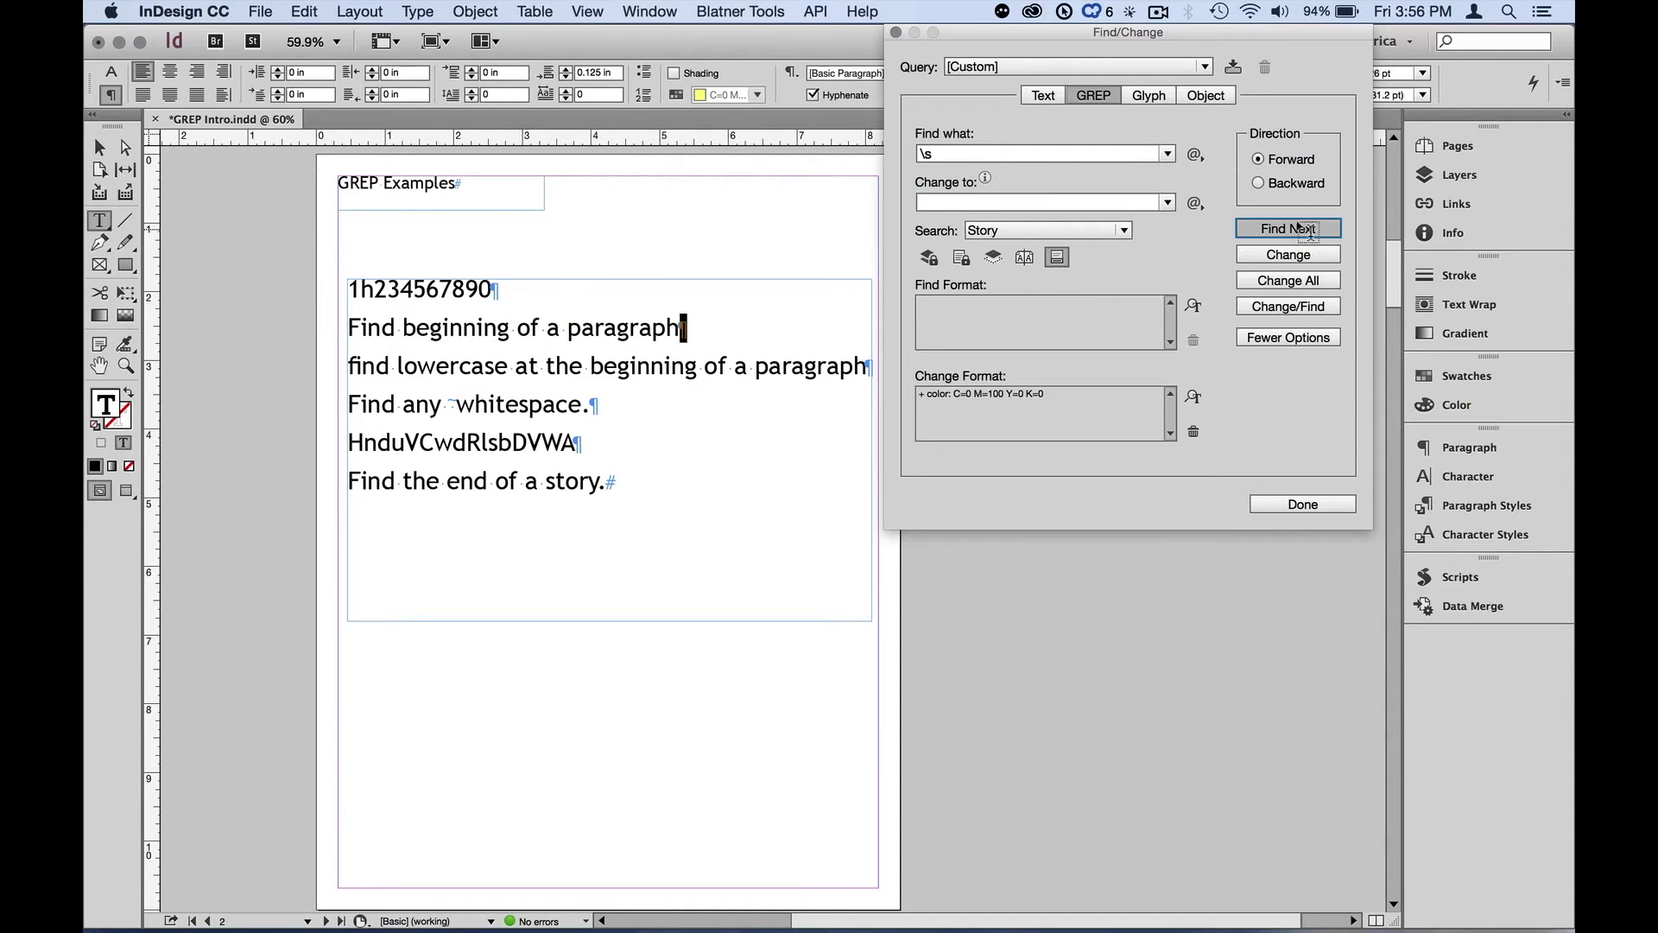
{"action": "left_click", "coordinate": [1300, 228]}
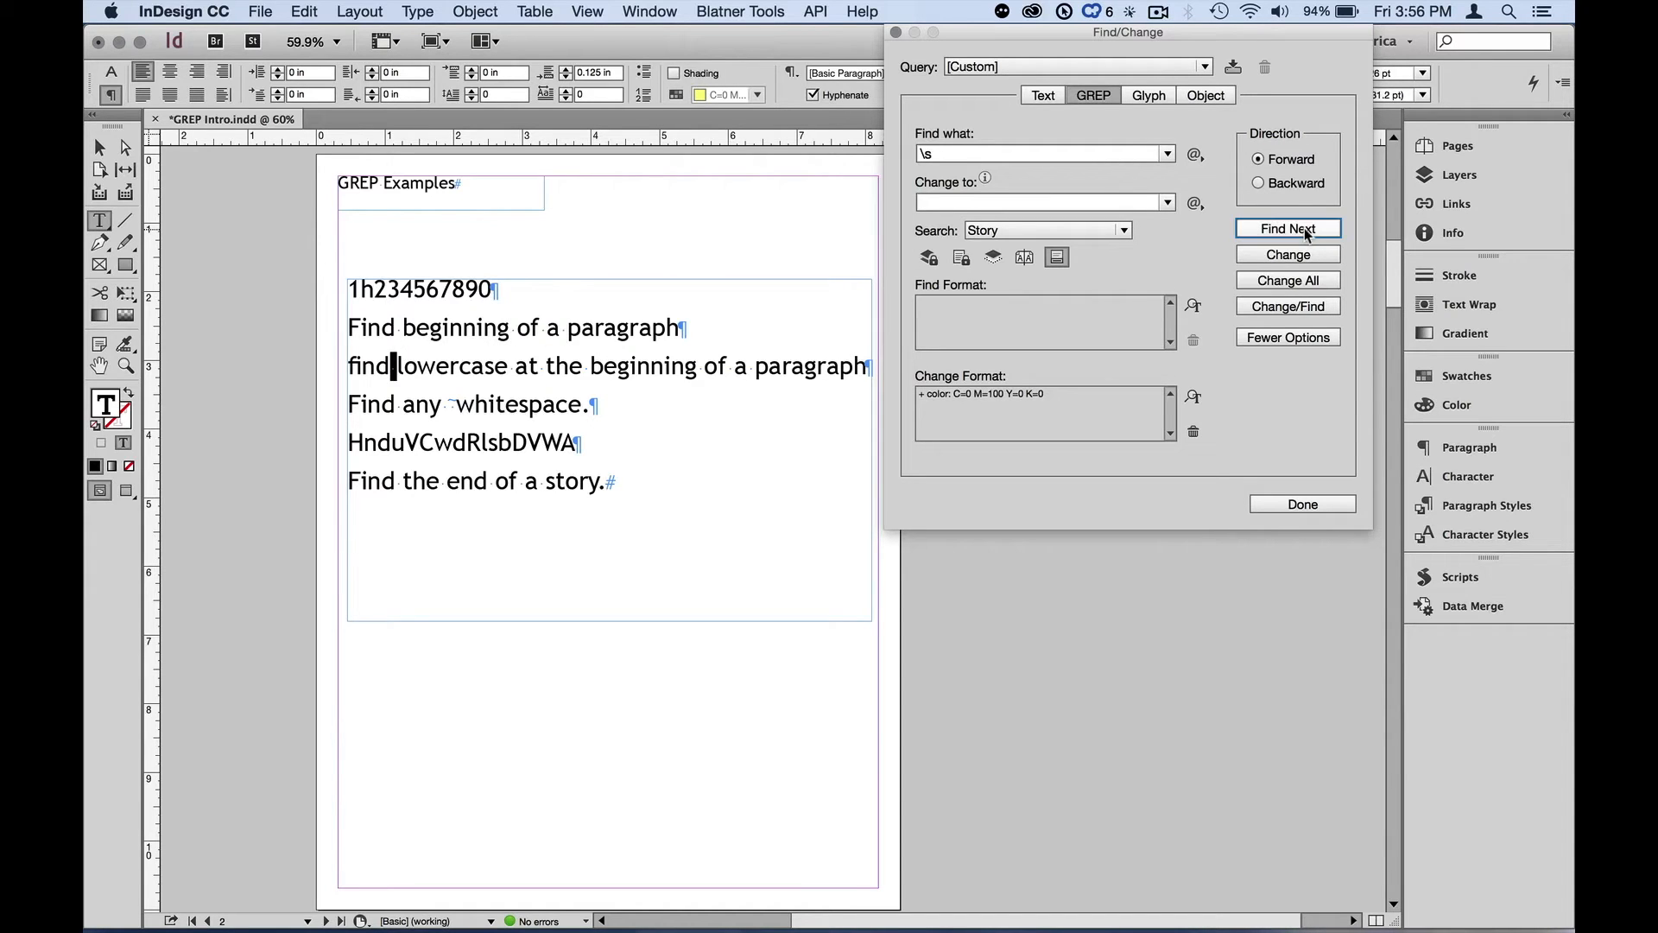
Place the cursor in the 'Find any whitespace' line and find the next whitespace match
{"action": "left_click", "coordinate": [418, 402]}
{"action": "key", "text": "alt+z"}
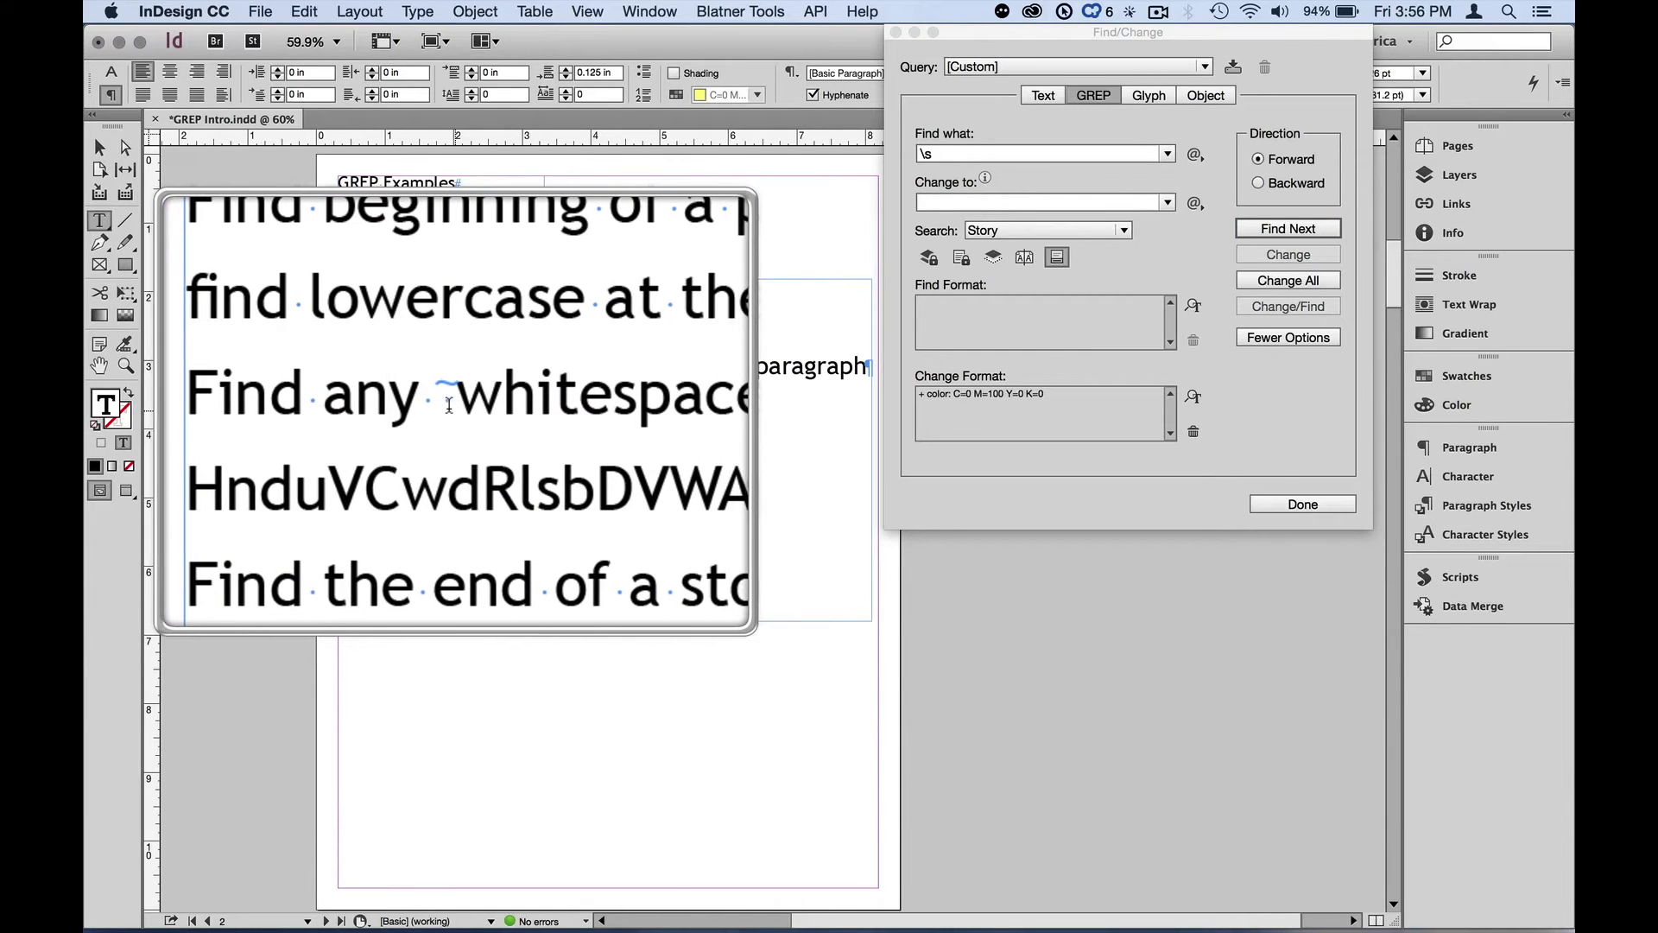
{"action": "key", "text": "alt"}
{"action": "key", "text": "alt+z"}
{"action": "left_click", "coordinate": [1267, 229]}
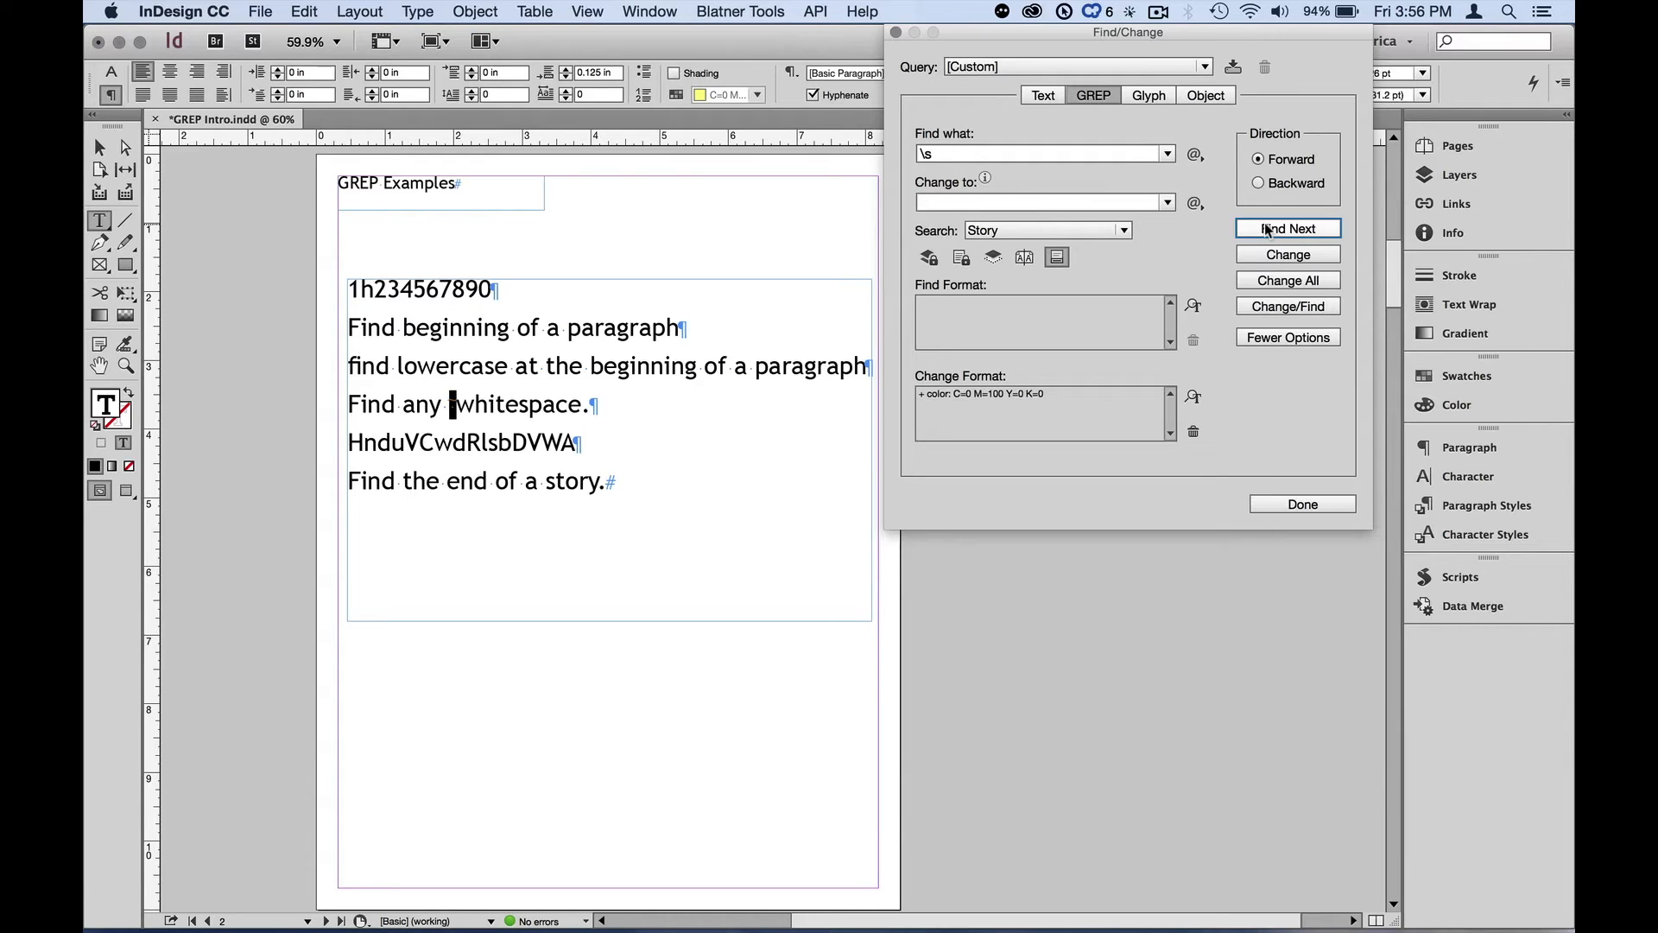
Replace the Find what expression with the Any Character wildcard
{"action": "left_click", "coordinate": [934, 155]}
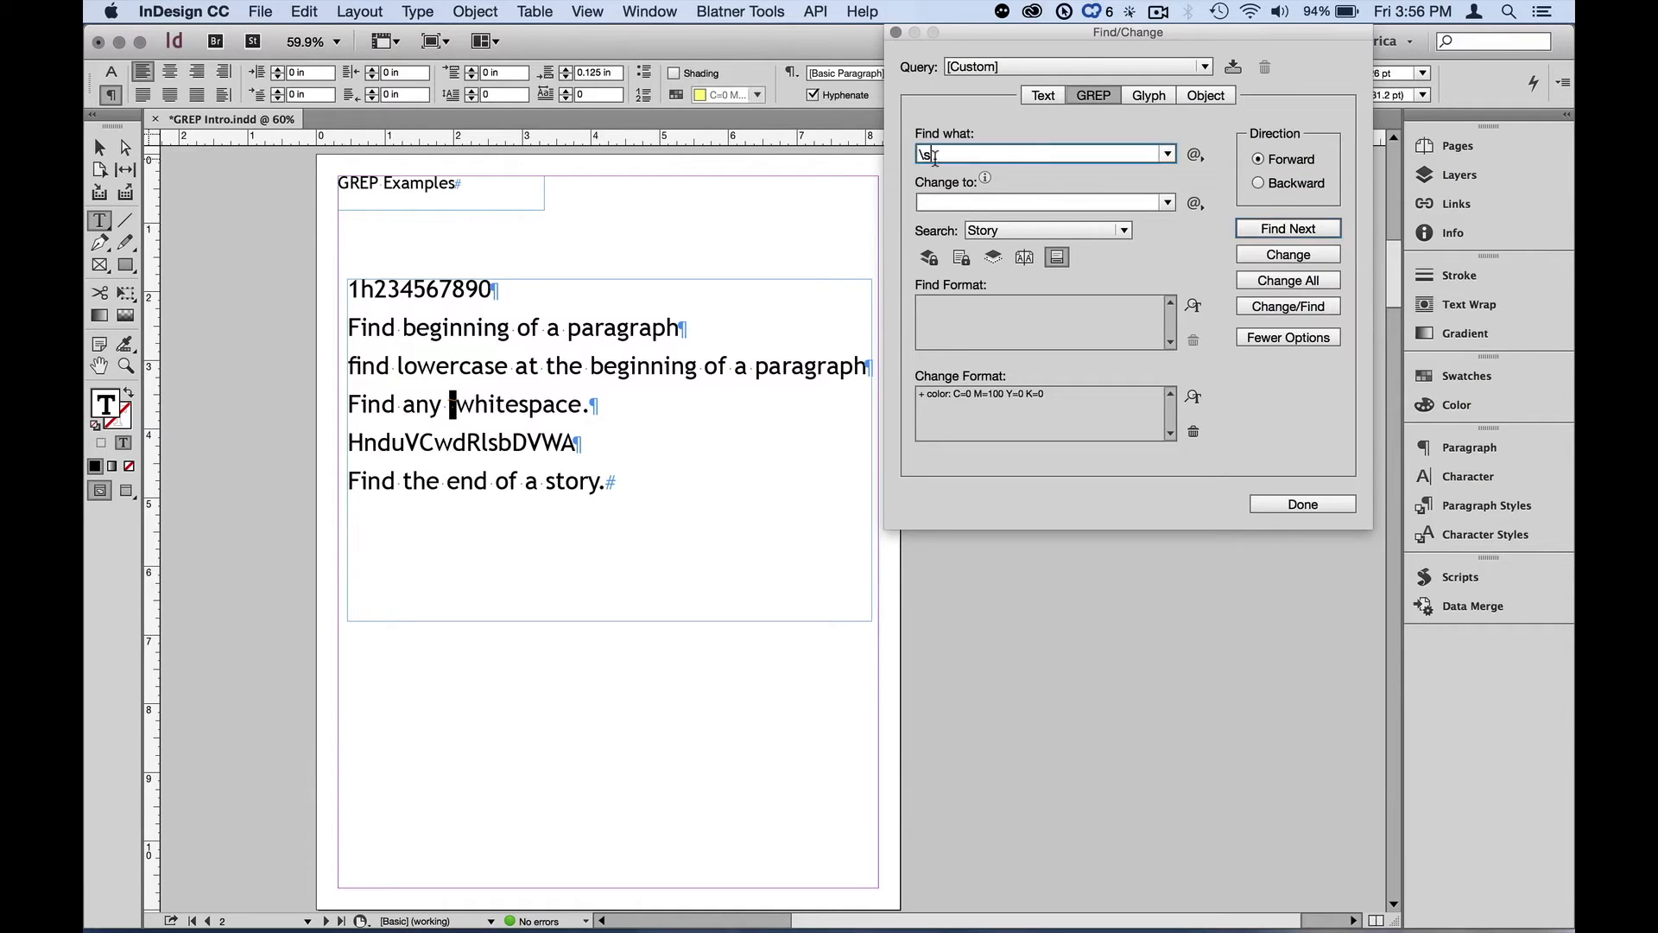
{"action": "key", "text": "BackSpace"}
{"action": "key", "text": "BackSpace"}
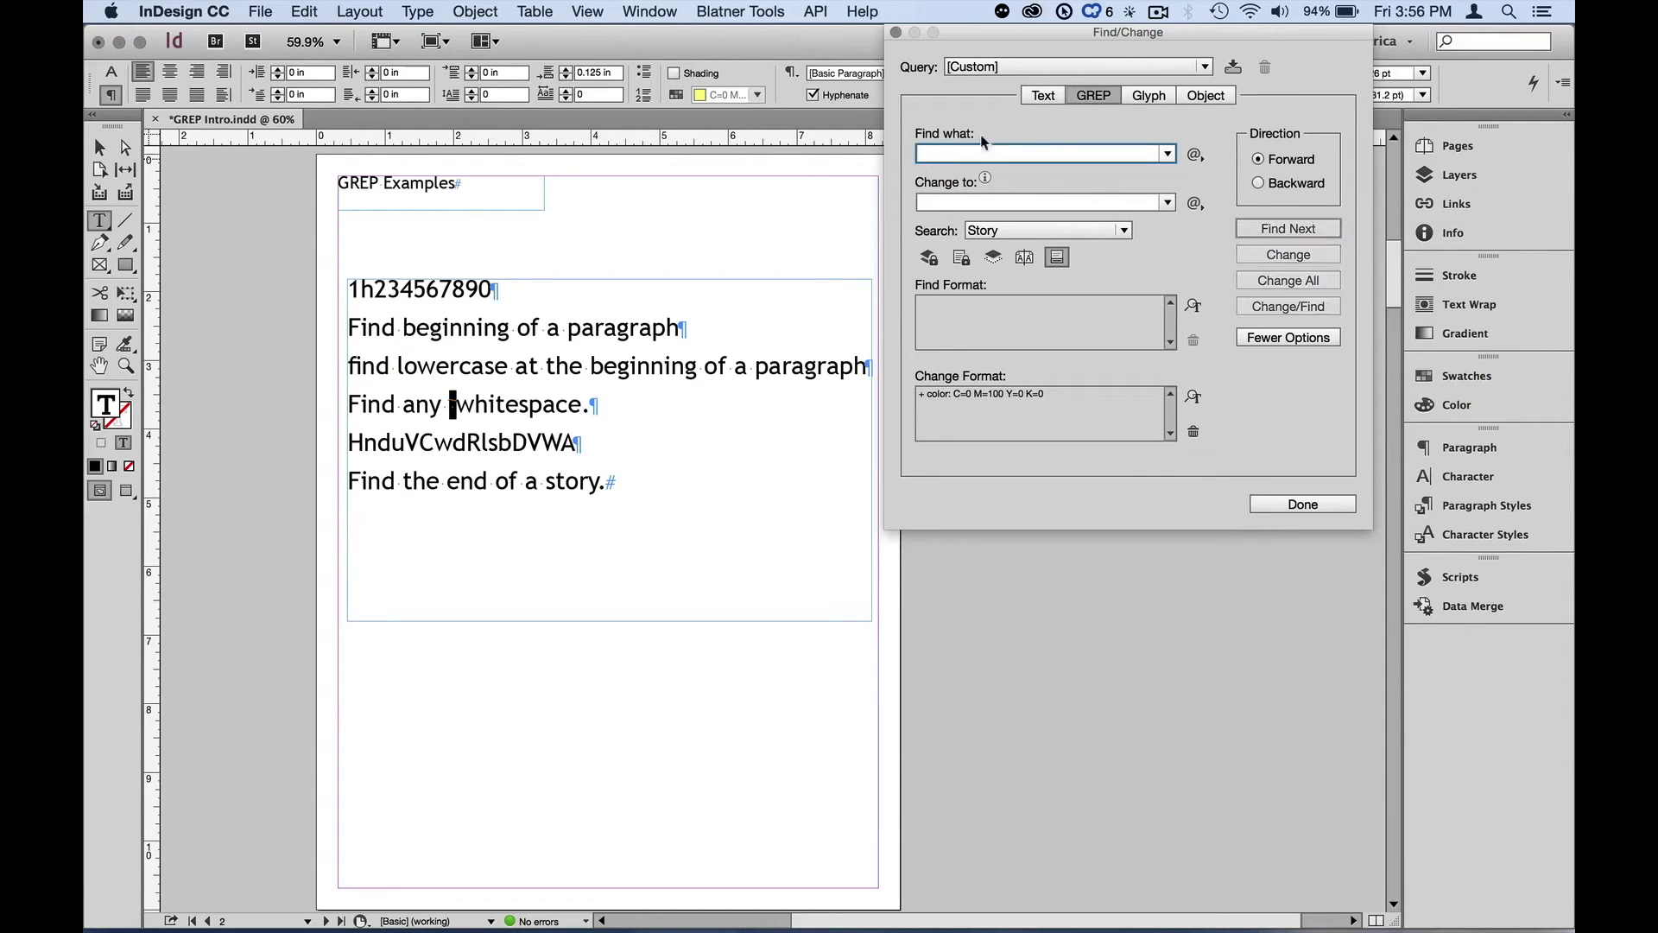
{"action": "left_click", "coordinate": [1193, 155]}
{"action": "mouse_move", "coordinate": [1252, 421]}
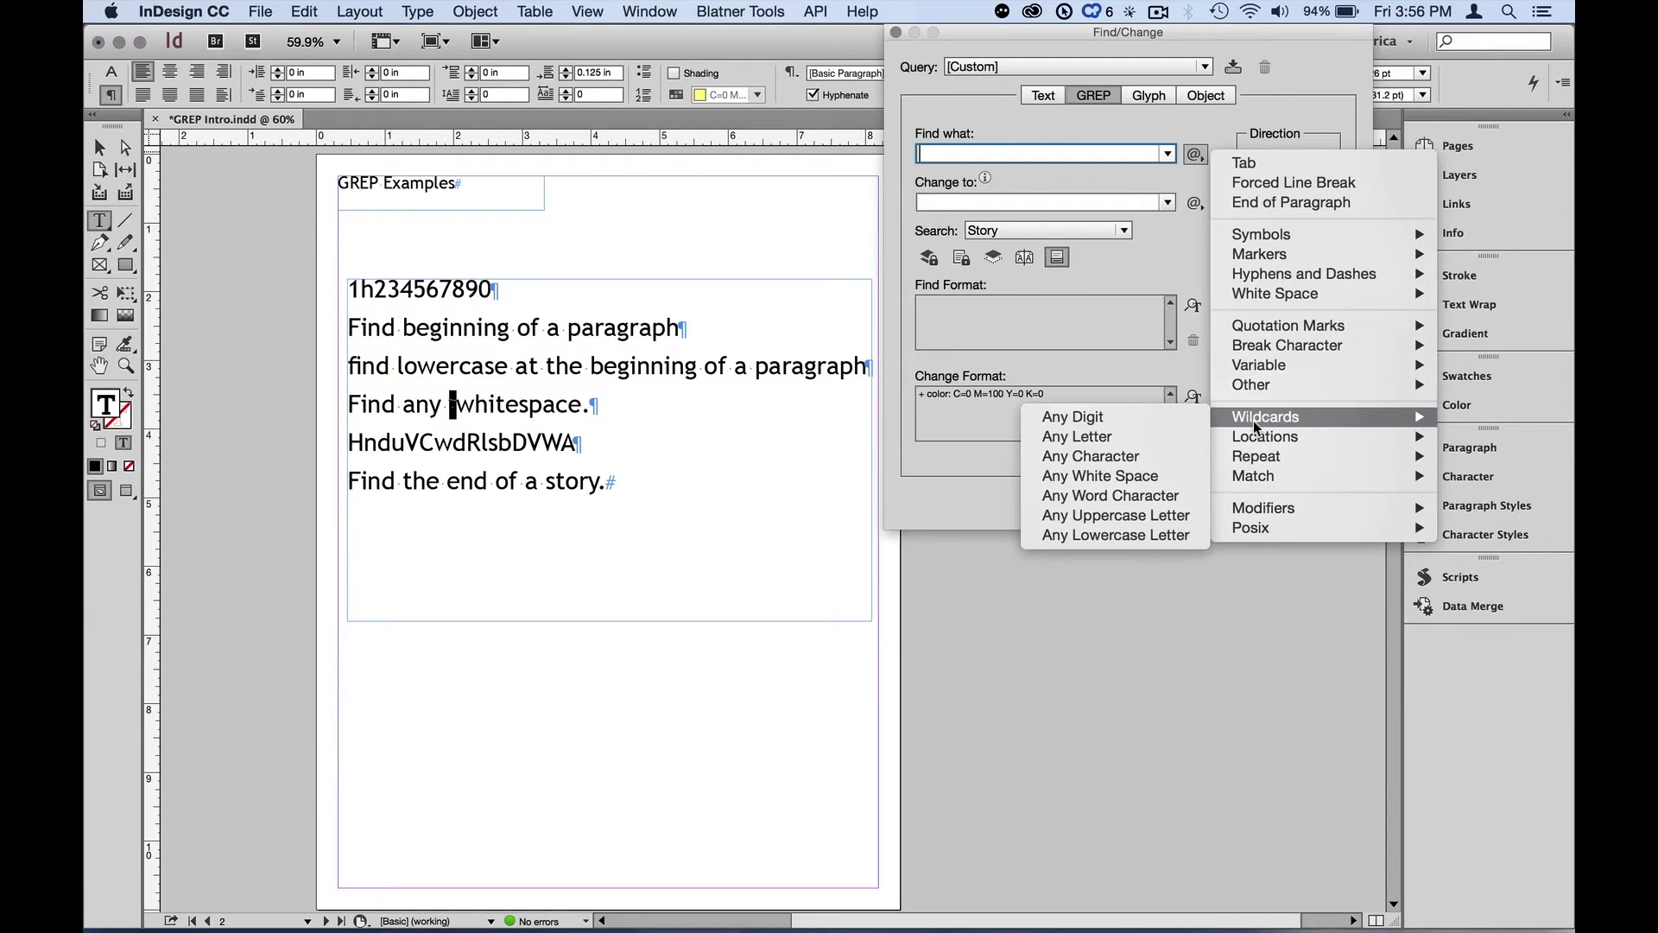
{"action": "left_click", "coordinate": [1170, 455]}
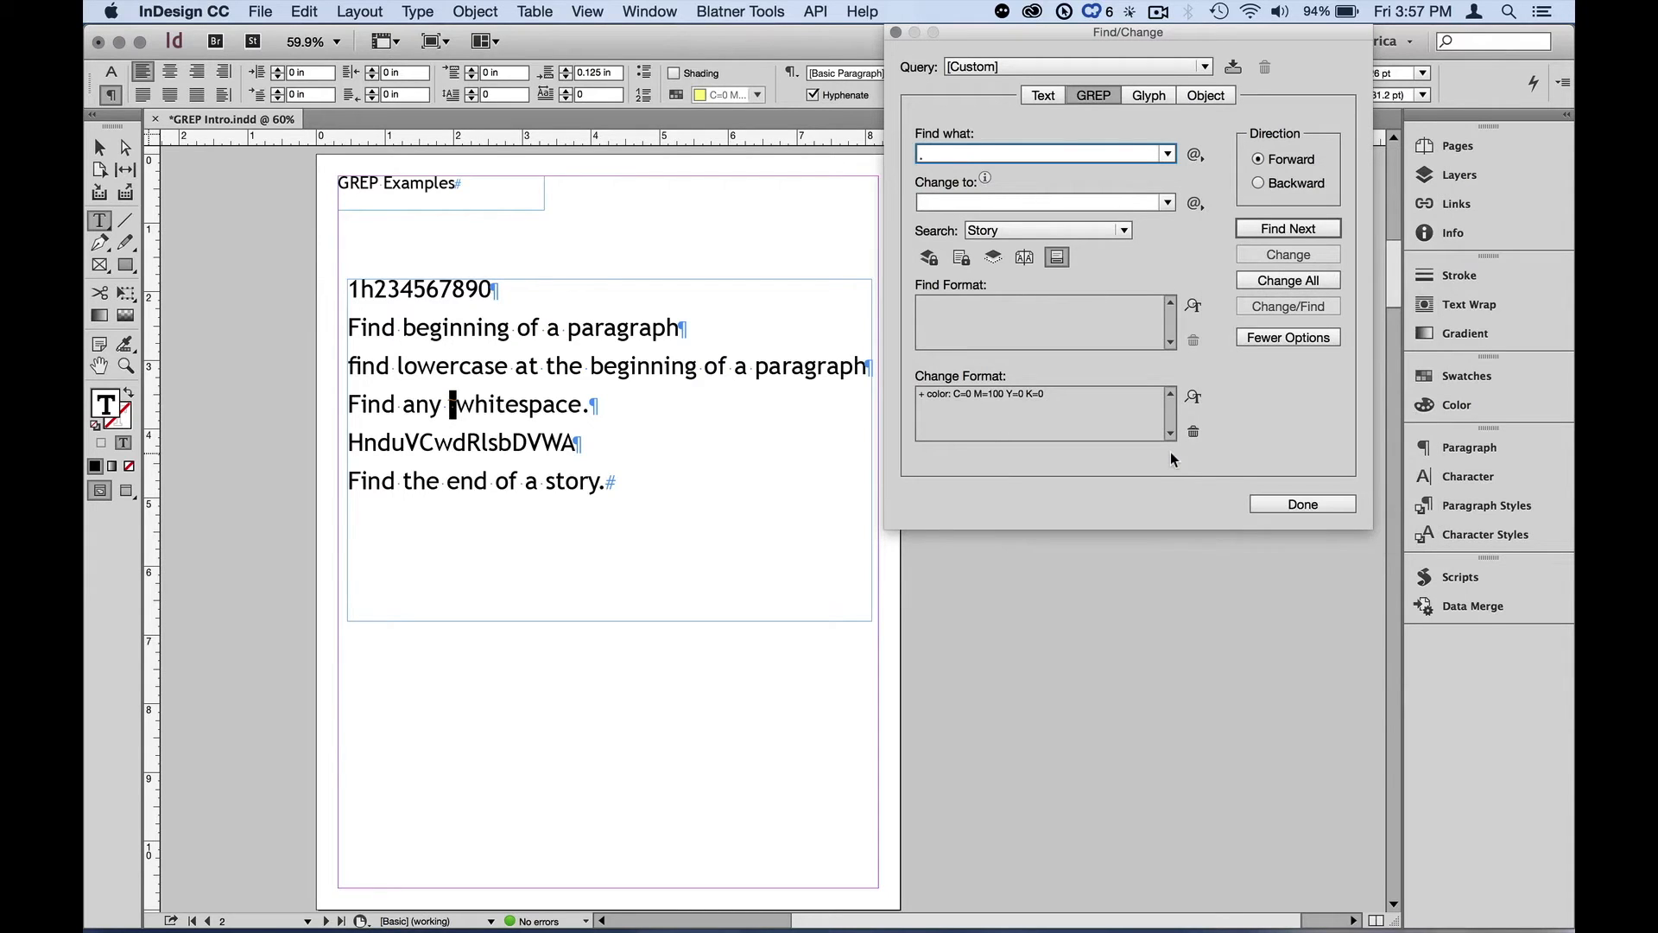
{"action": "key", "text": "alt+z"}
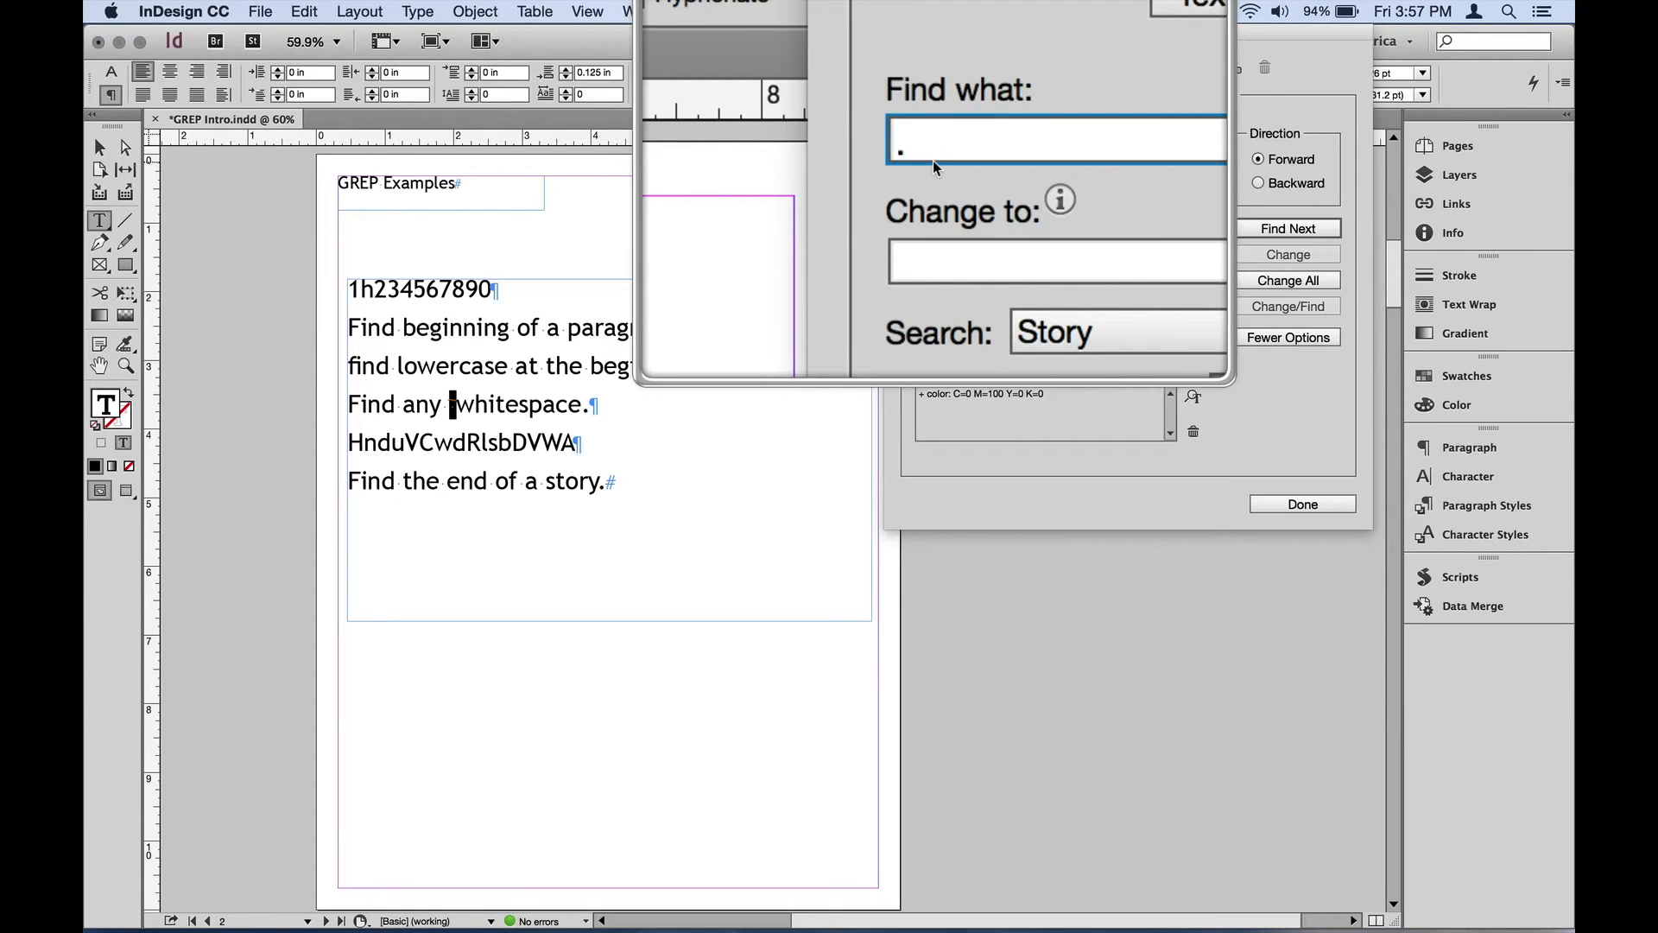
{"action": "key", "text": "alt"}
{"action": "key", "text": "super"}
{"action": "key", "text": "alt+z"}
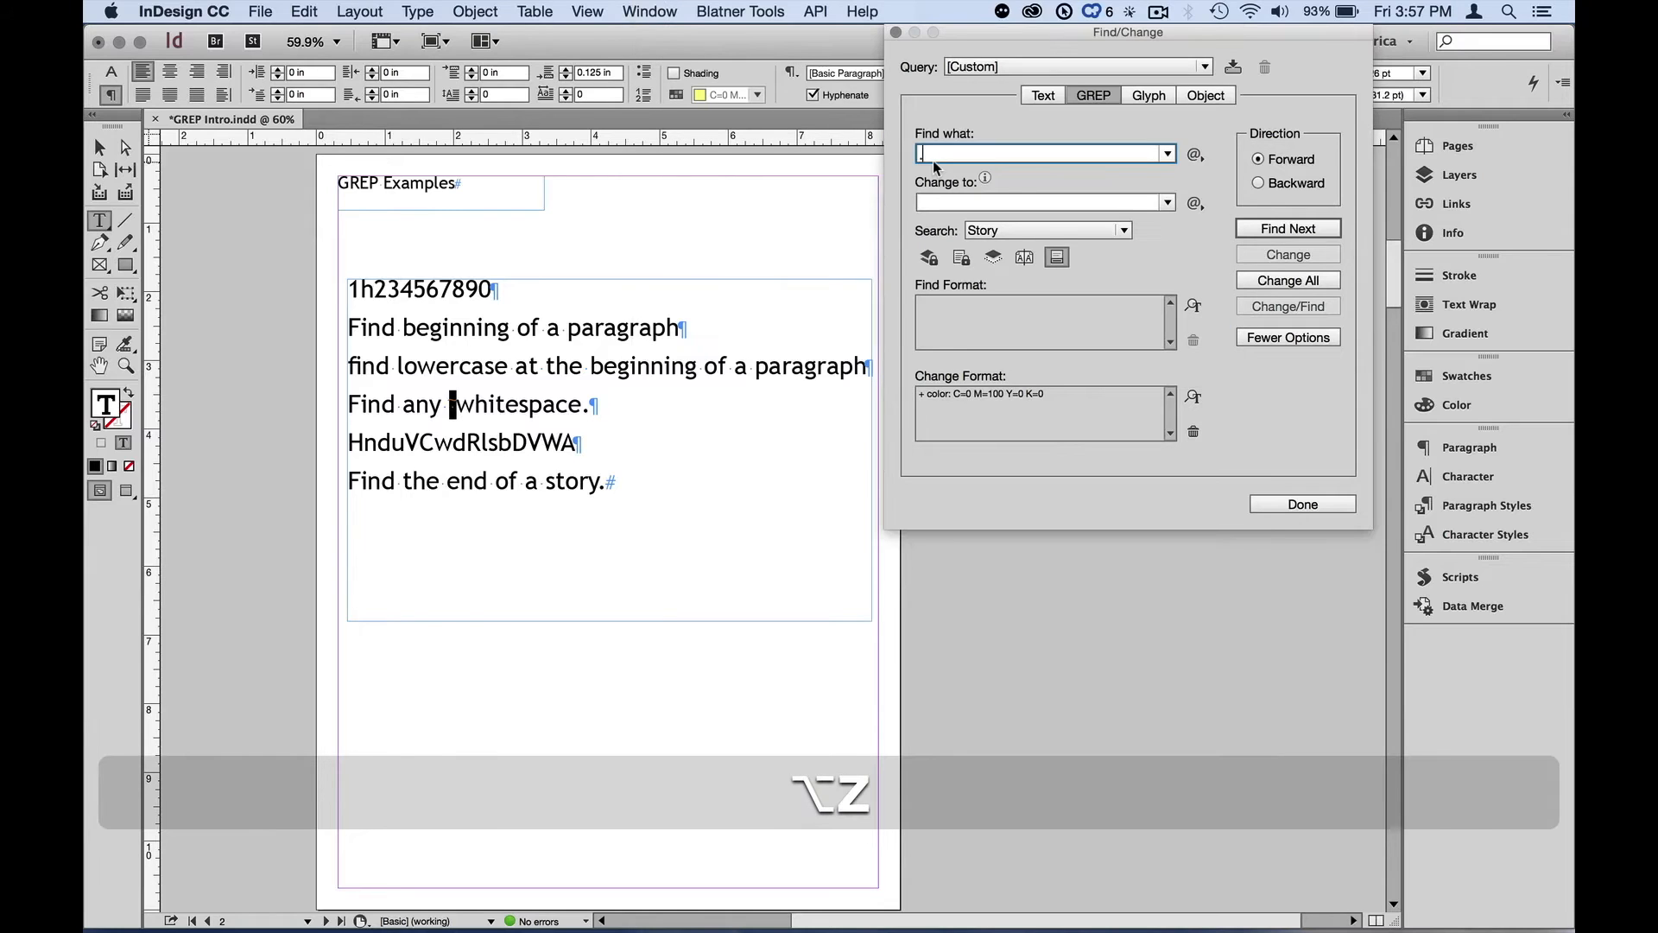
Step through the any-character matches in the story with Find Next
{"action": "left_click", "coordinate": [1292, 227]}
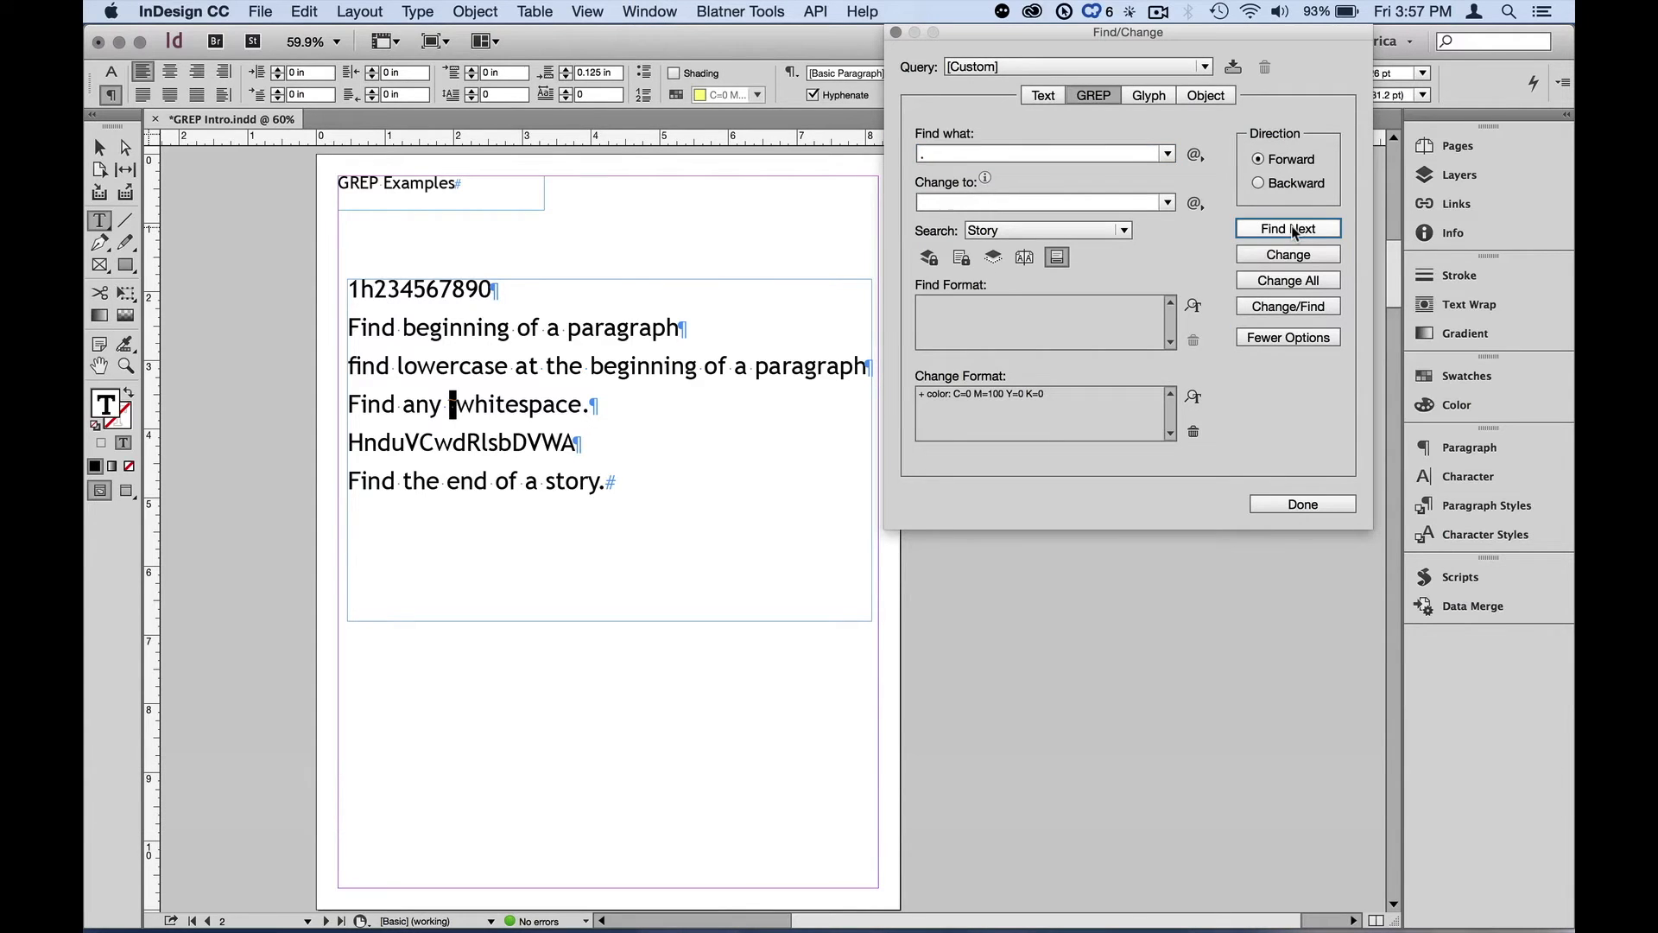
{"action": "left_click", "coordinate": [1293, 229]}
{"action": "left_click", "coordinate": [1292, 228]}
{"action": "left_click", "coordinate": [1292, 228]}
{"action": "left_click", "coordinate": [1291, 227]}
{"action": "left_click", "coordinate": [1292, 228]}
{"action": "left_click", "coordinate": [1290, 226]}
{"action": "left_click", "coordinate": [1289, 225]}
{"action": "left_click", "coordinate": [1287, 224]}
{"action": "left_click", "coordinate": [1290, 226]}
{"action": "left_click", "coordinate": [1292, 228]}
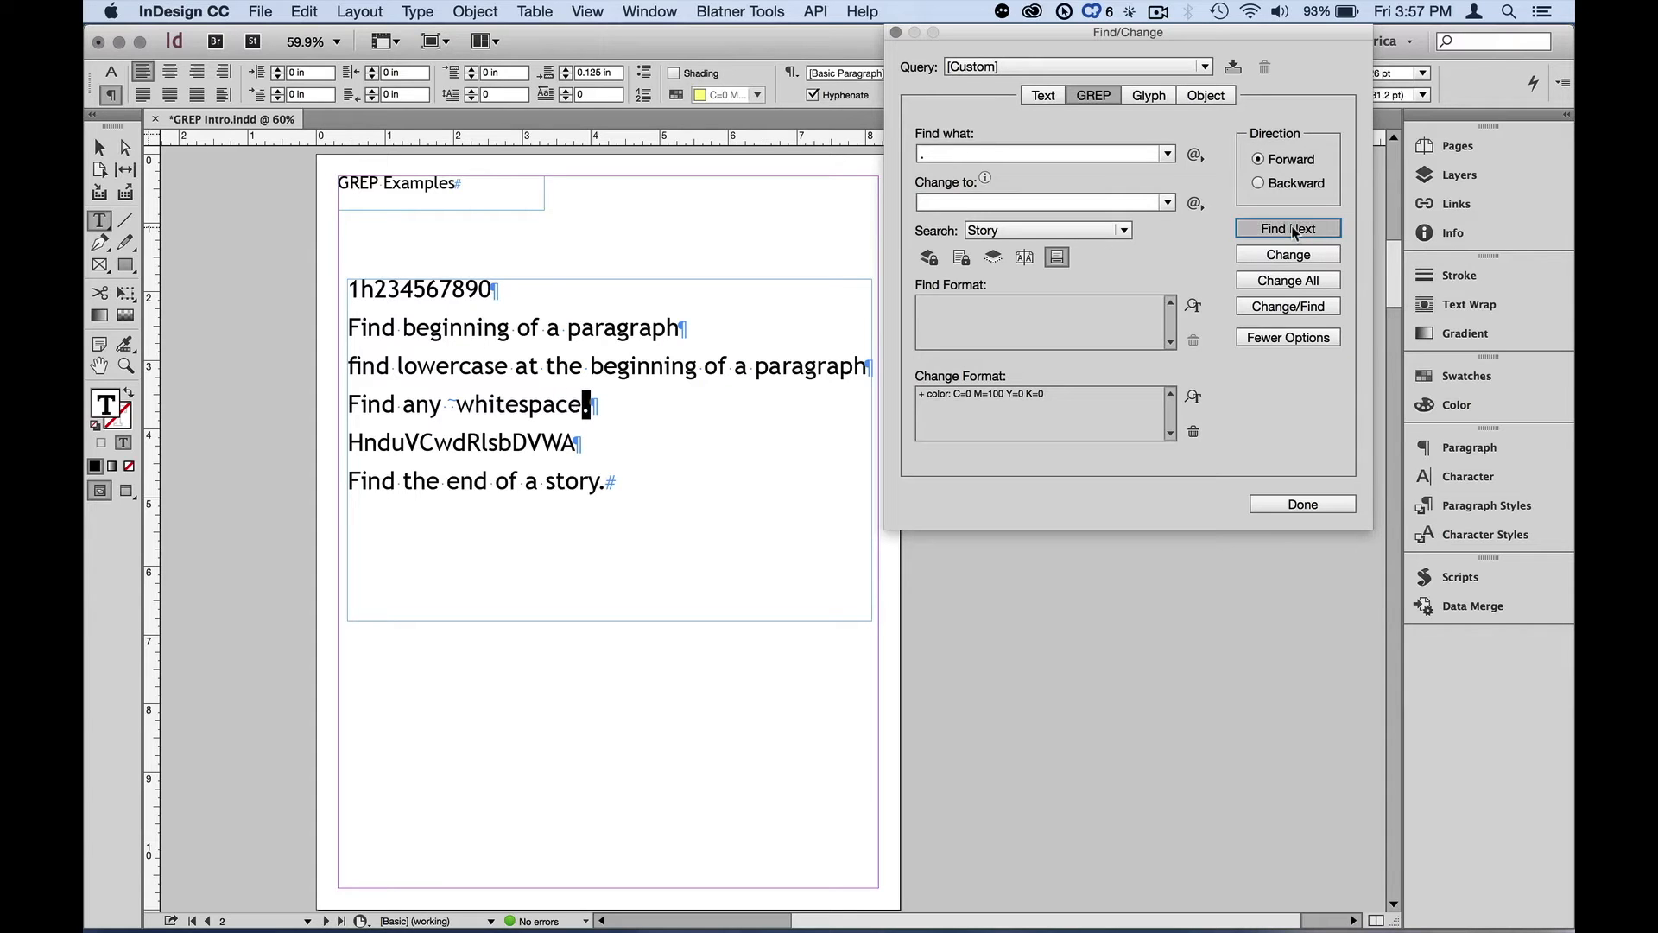
{"action": "left_click", "coordinate": [1293, 229]}
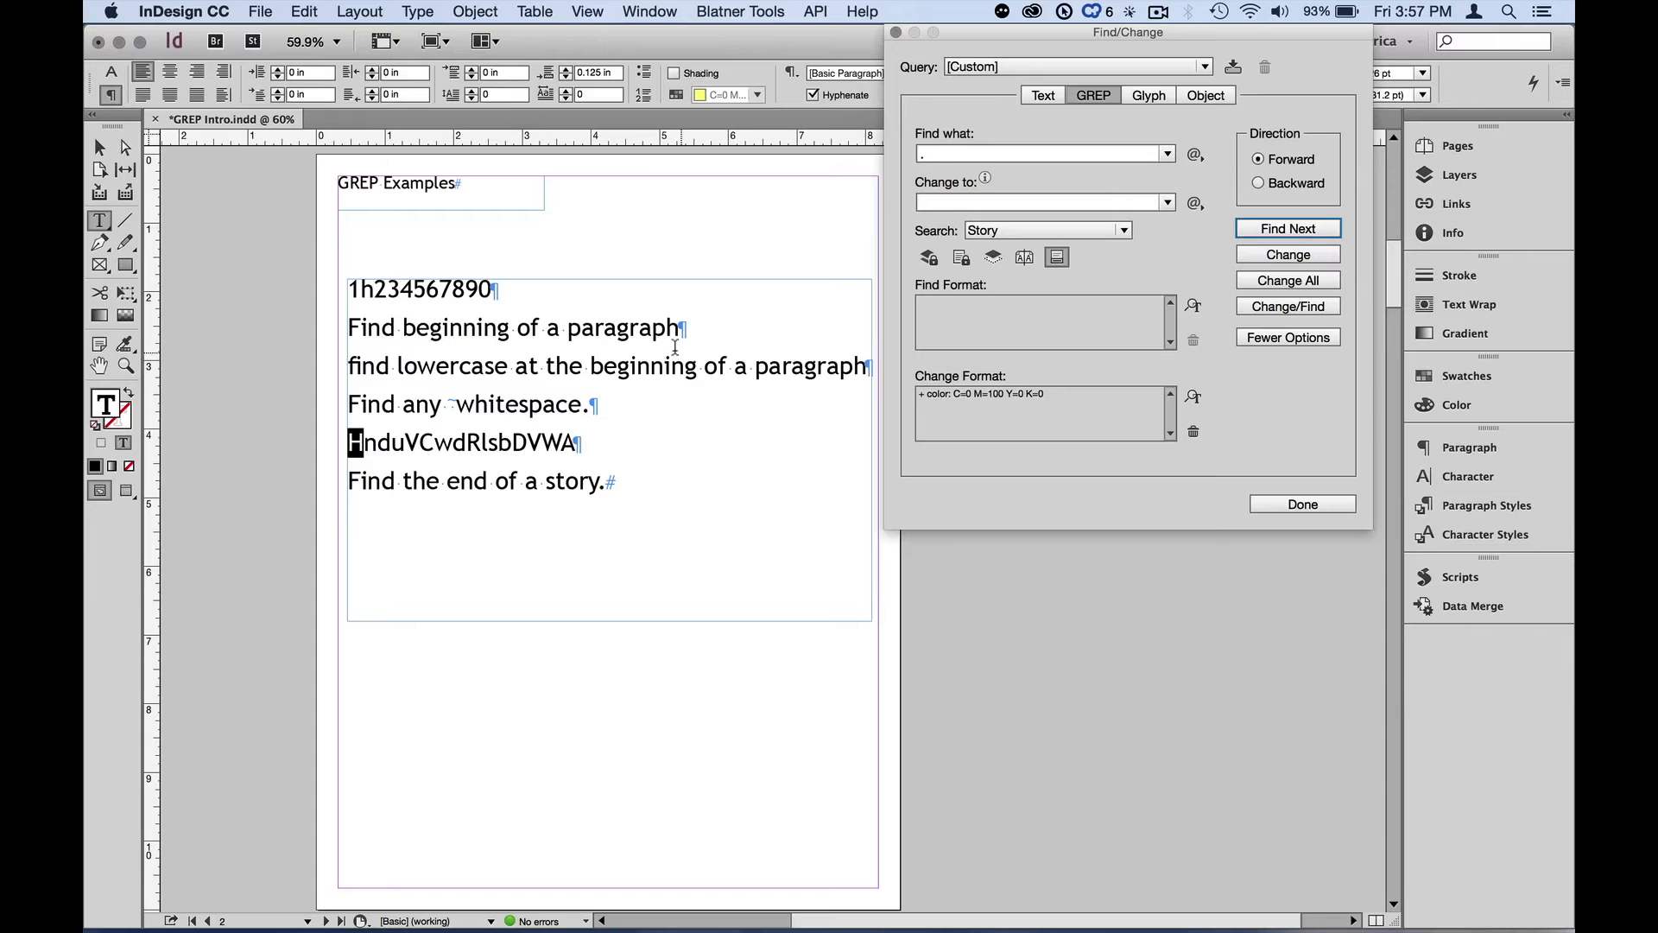
Insert two tabs after 'beginning' in the paragraph line
{"action": "left_click", "coordinate": [512, 327]}
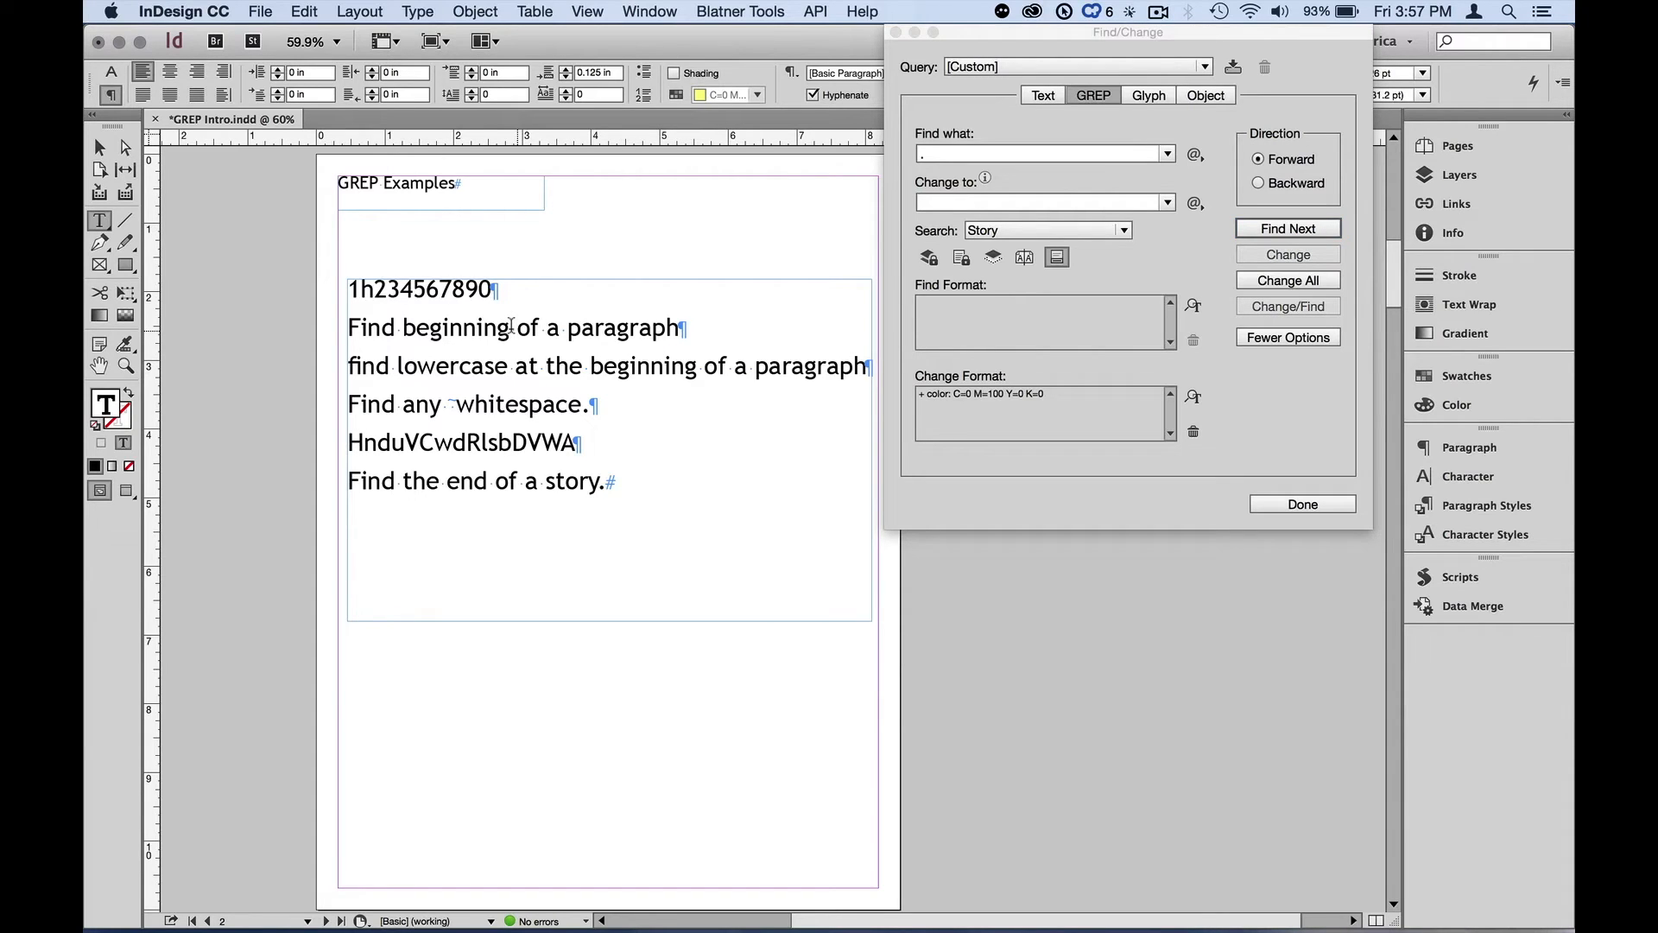
{"action": "key", "text": "Tab"}
{"action": "key", "text": "Tab"}
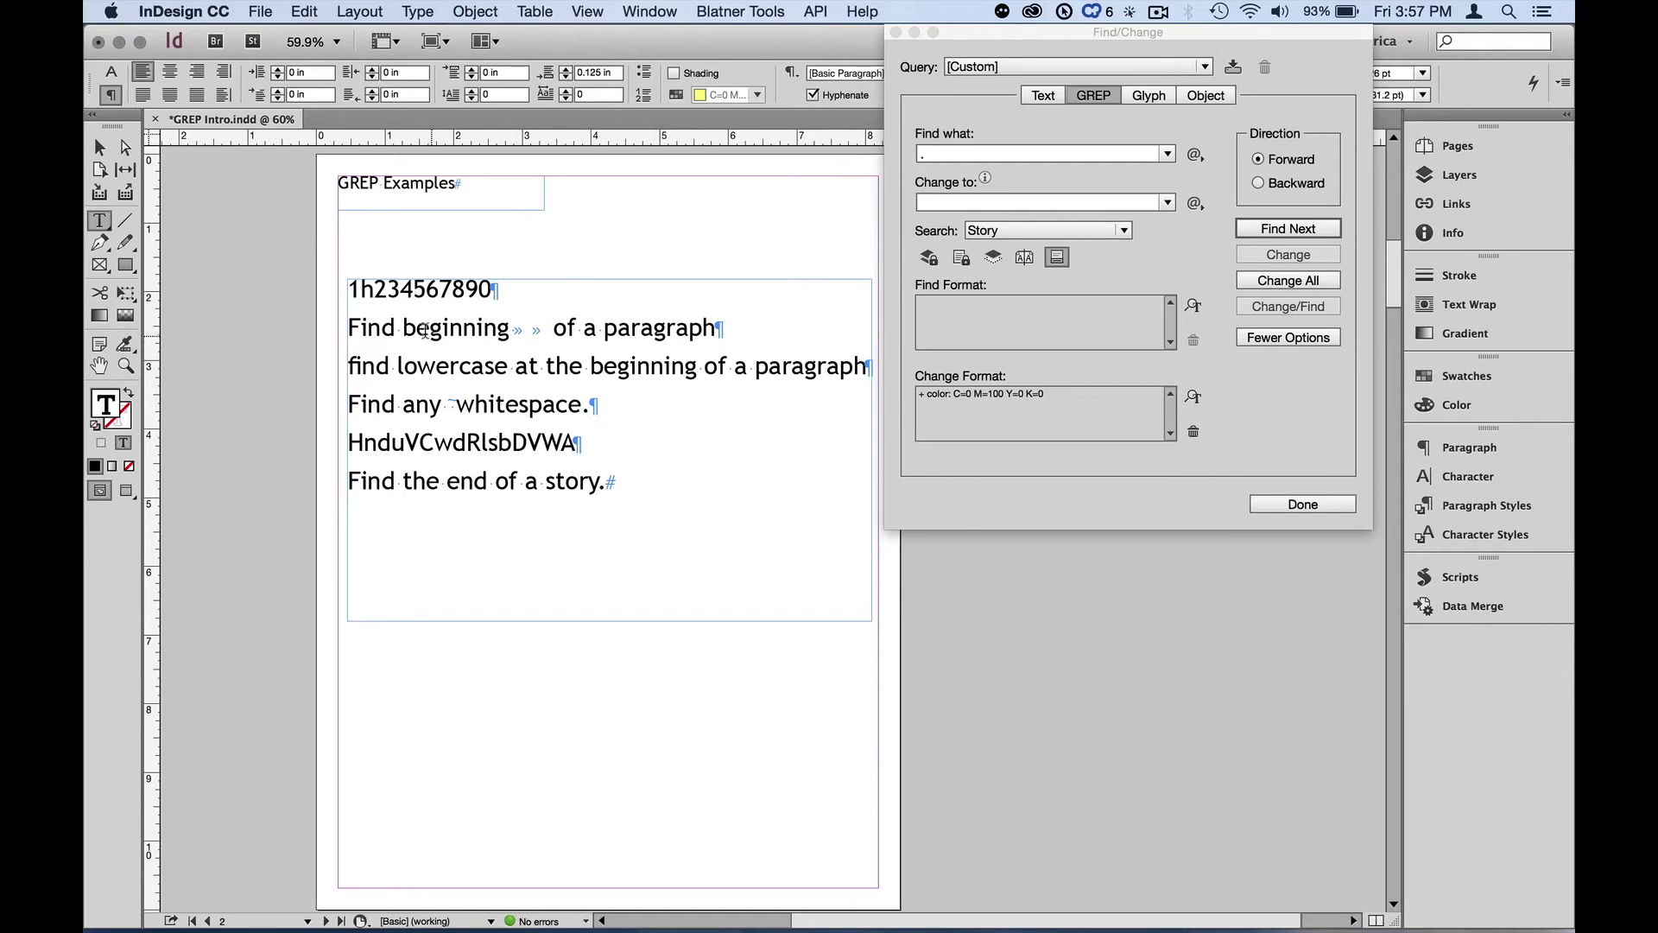
Step through the any-character matches again with Find Next, past the inserted tabs
{"action": "left_click", "coordinate": [1268, 229]}
{"action": "left_click", "coordinate": [1269, 230]}
{"action": "left_click", "coordinate": [1271, 229]}
{"action": "left_click", "coordinate": [1271, 229]}
{"action": "left_click", "coordinate": [1271, 230]}
{"action": "left_click", "coordinate": [1270, 230]}
{"action": "left_click", "coordinate": [1270, 229]}
{"action": "left_click", "coordinate": [1270, 229]}
{"action": "left_click", "coordinate": [1271, 229]}
{"action": "left_click", "coordinate": [1273, 230]}
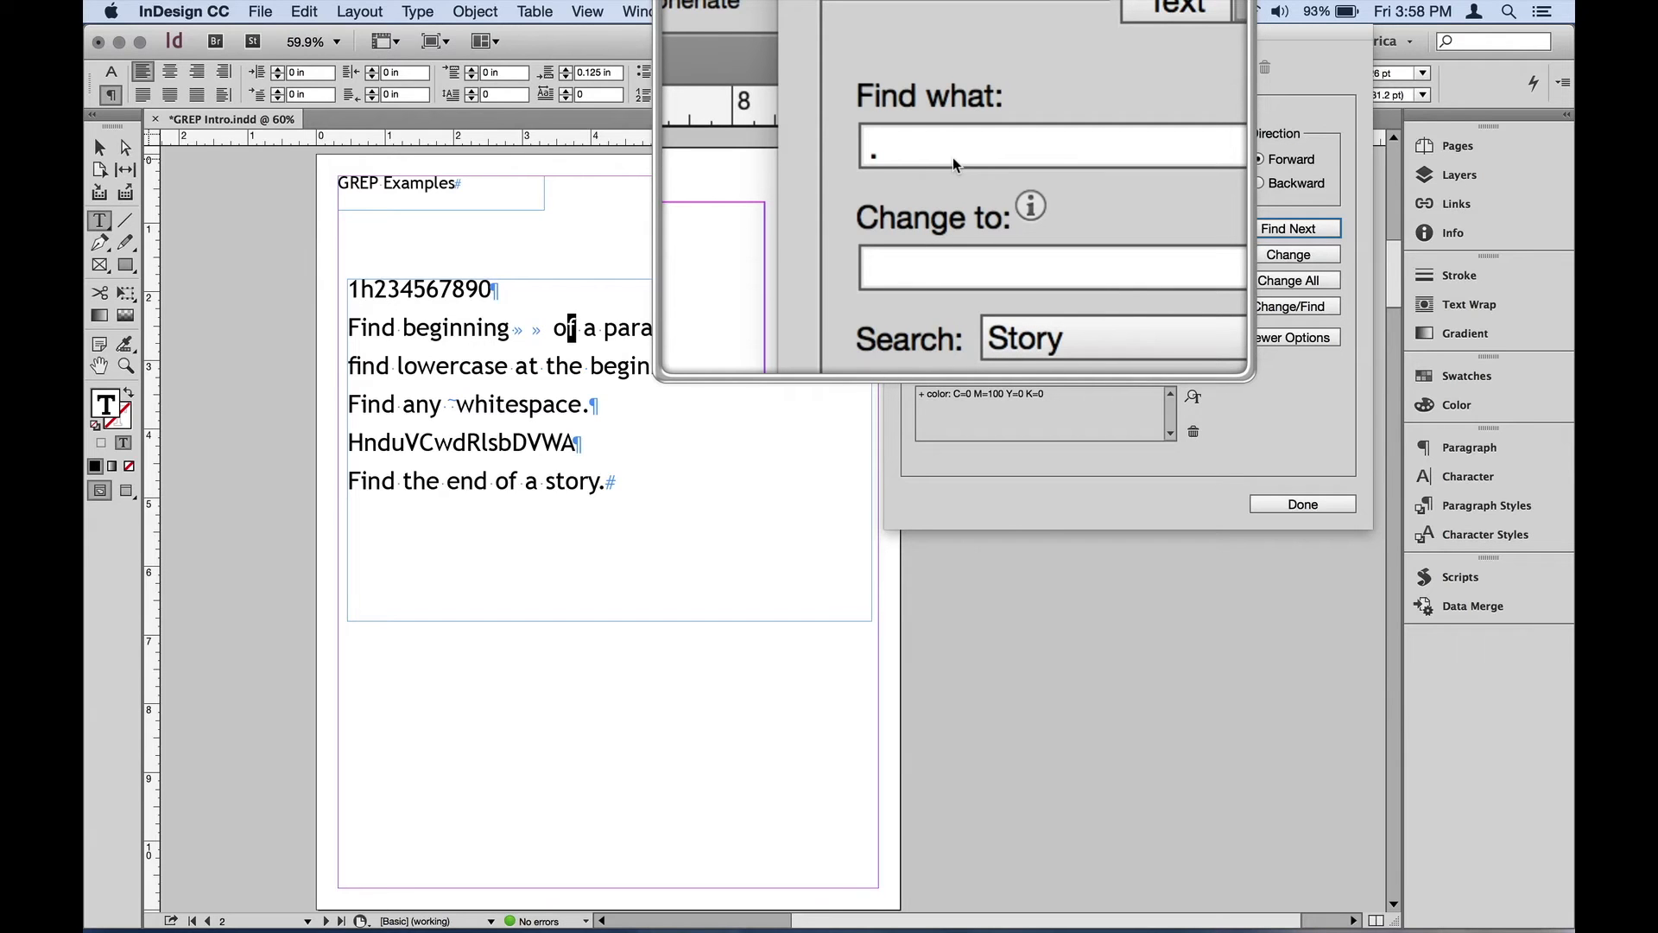
{"action": "key", "text": "alt+z"}
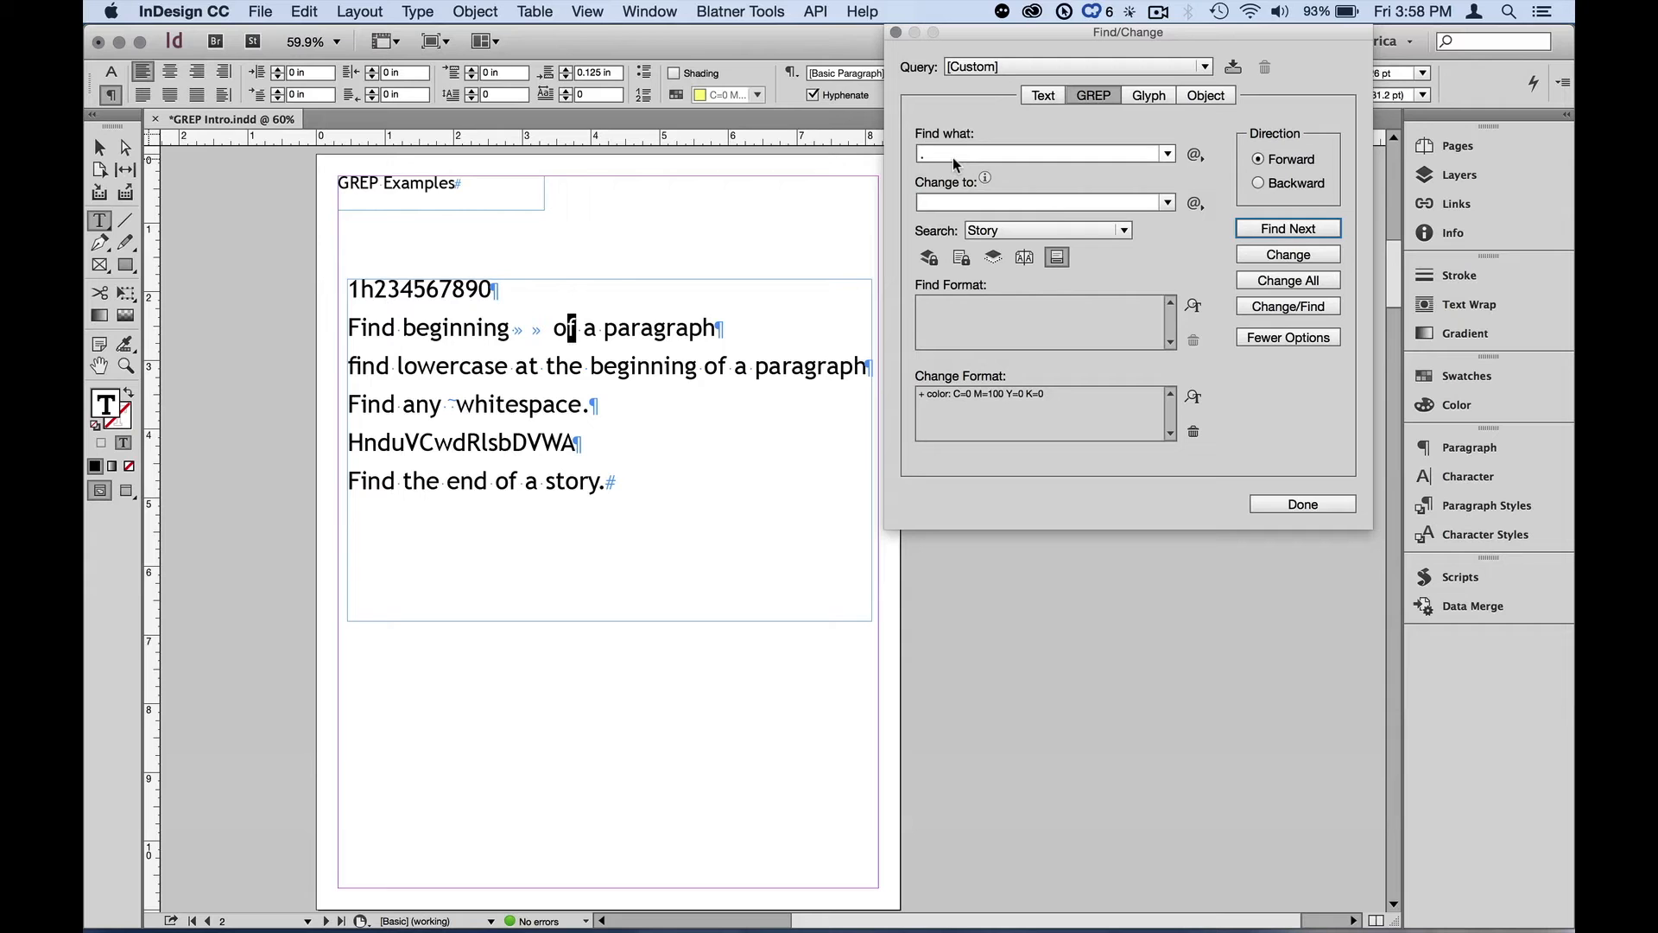
Go to page 3 and move the Find/Change dialog aside
{"action": "key", "text": "super+j"}
{"action": "type", "text": "3"}
{"action": "key", "text": "Return"}
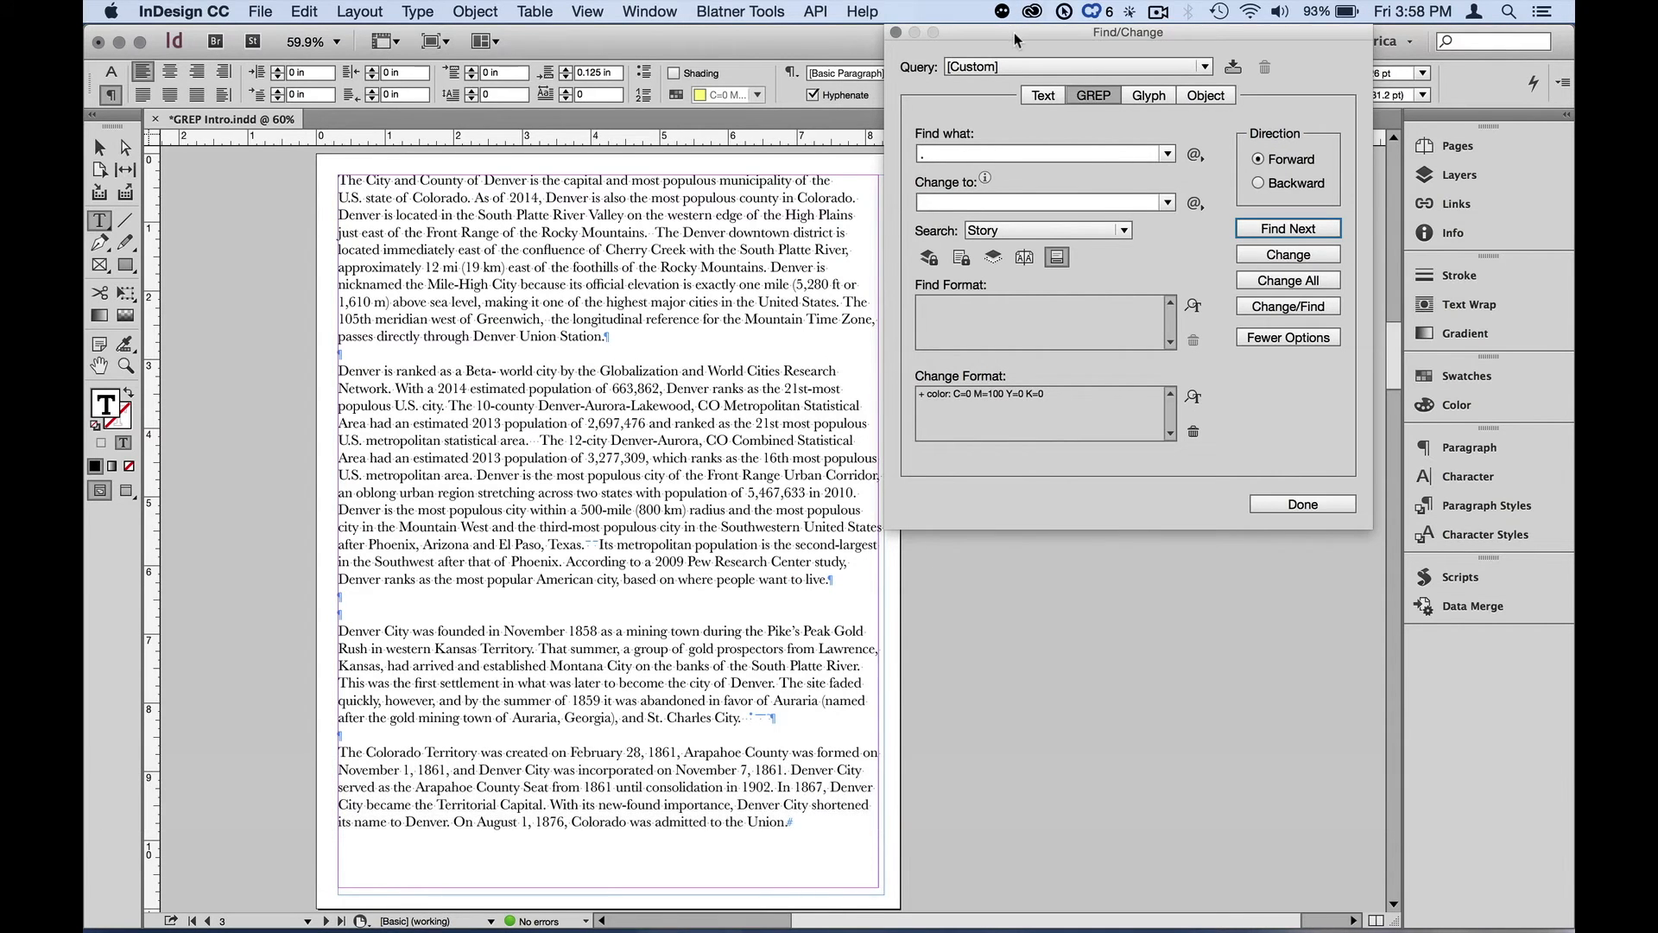
{"action": "left_click_drag", "start_coordinate": [1014, 31], "coordinate": [1059, 35]}
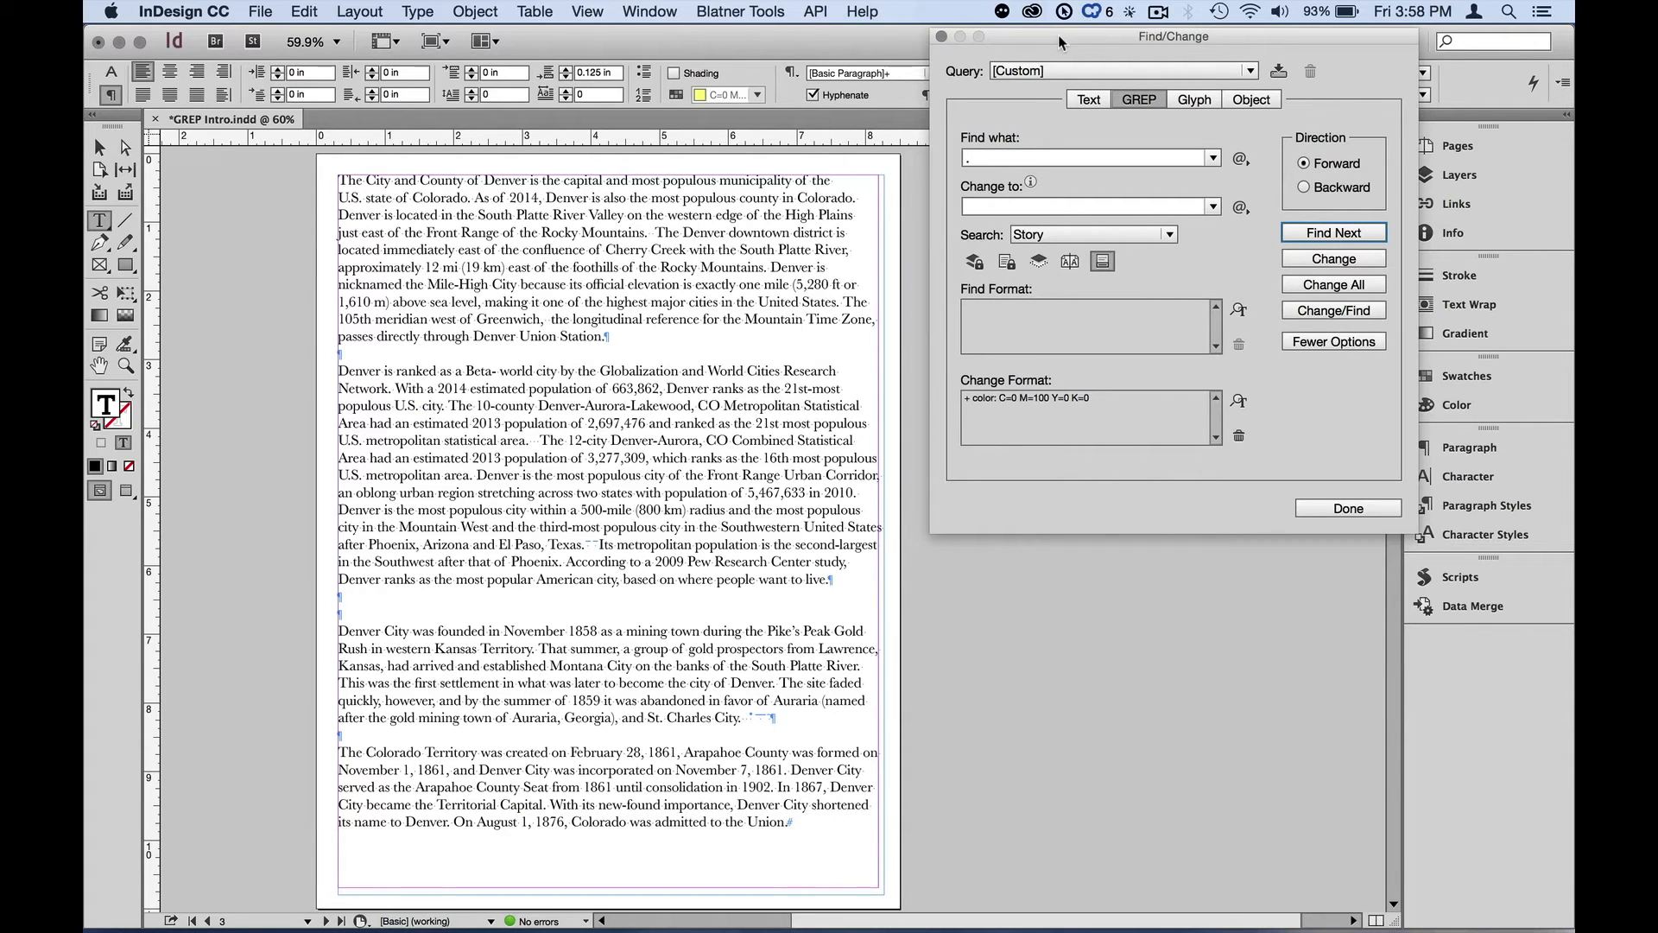
Zoom into the Denver text and examine its spaces and special whitespace characters
{"action": "left_click", "coordinate": [125, 365]}
{"action": "left_click_drag", "start_coordinate": [315, 287], "coordinate": [672, 422]}
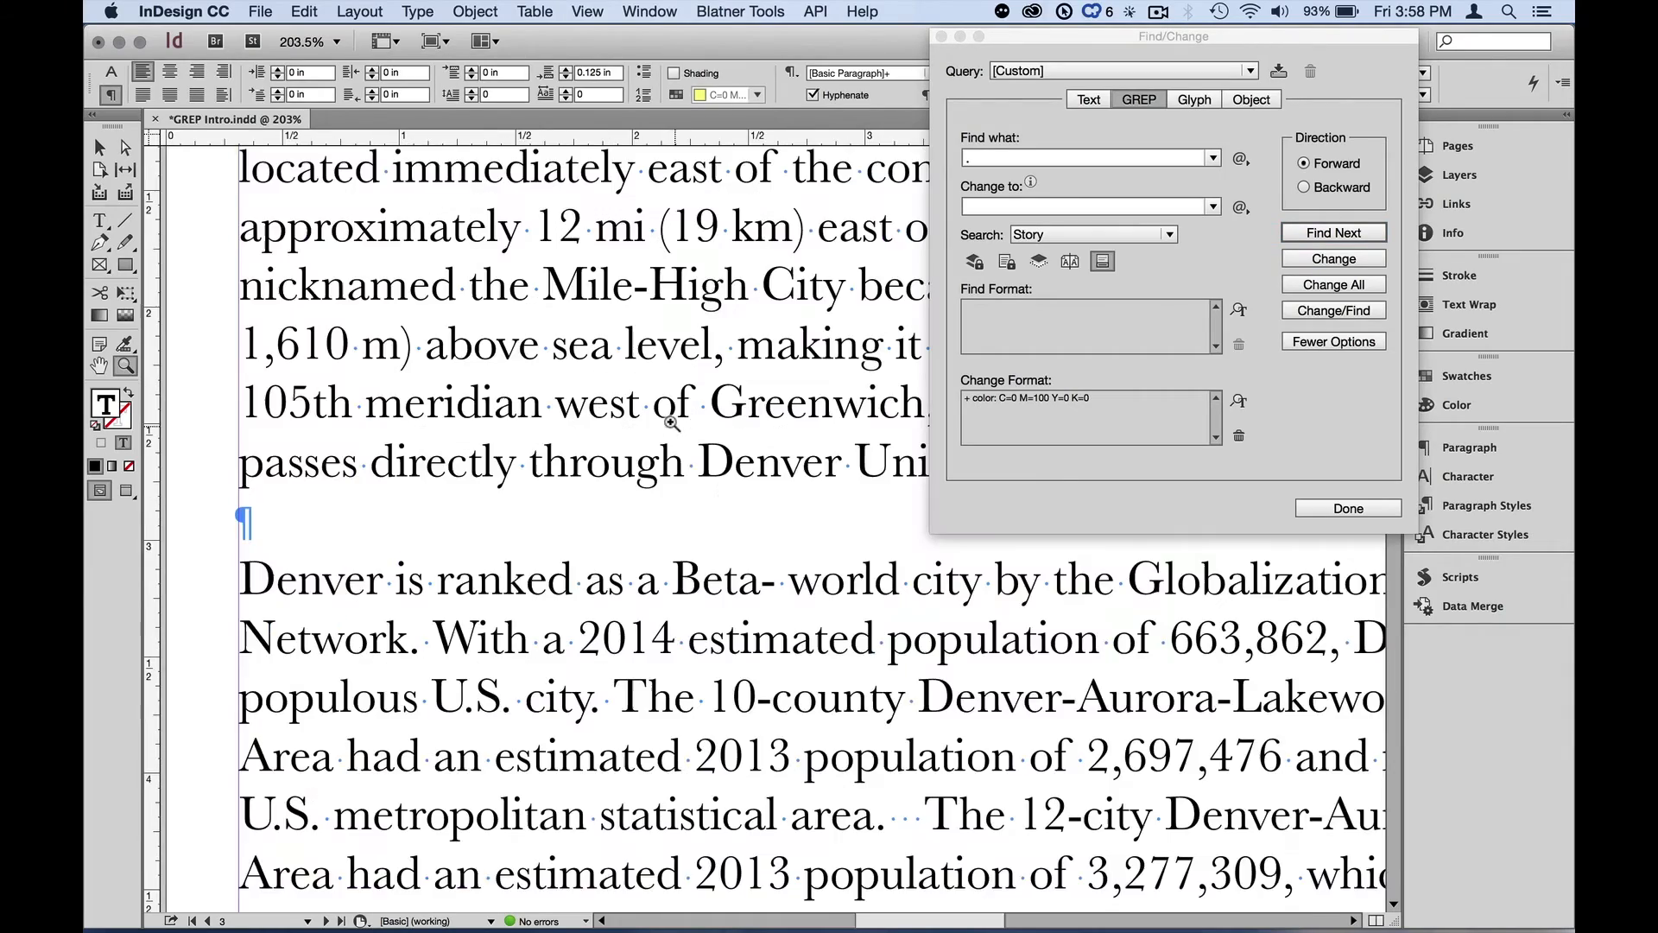
{"action": "scroll", "coordinate": [803, 491], "scroll_direction": "right", "scroll_amount": 6}
{"action": "scroll", "coordinate": [802, 491], "scroll_direction": "up", "scroll_amount": 2}
{"action": "scroll", "coordinate": [802, 490], "scroll_direction": "down", "scroll_amount": 2}
{"action": "scroll", "coordinate": [803, 490], "scroll_direction": "left", "scroll_amount": 6}
{"action": "scroll", "coordinate": [802, 491], "scroll_direction": "up", "scroll_amount": 3}
{"action": "scroll", "coordinate": [802, 491], "scroll_direction": "down", "scroll_amount": 2}
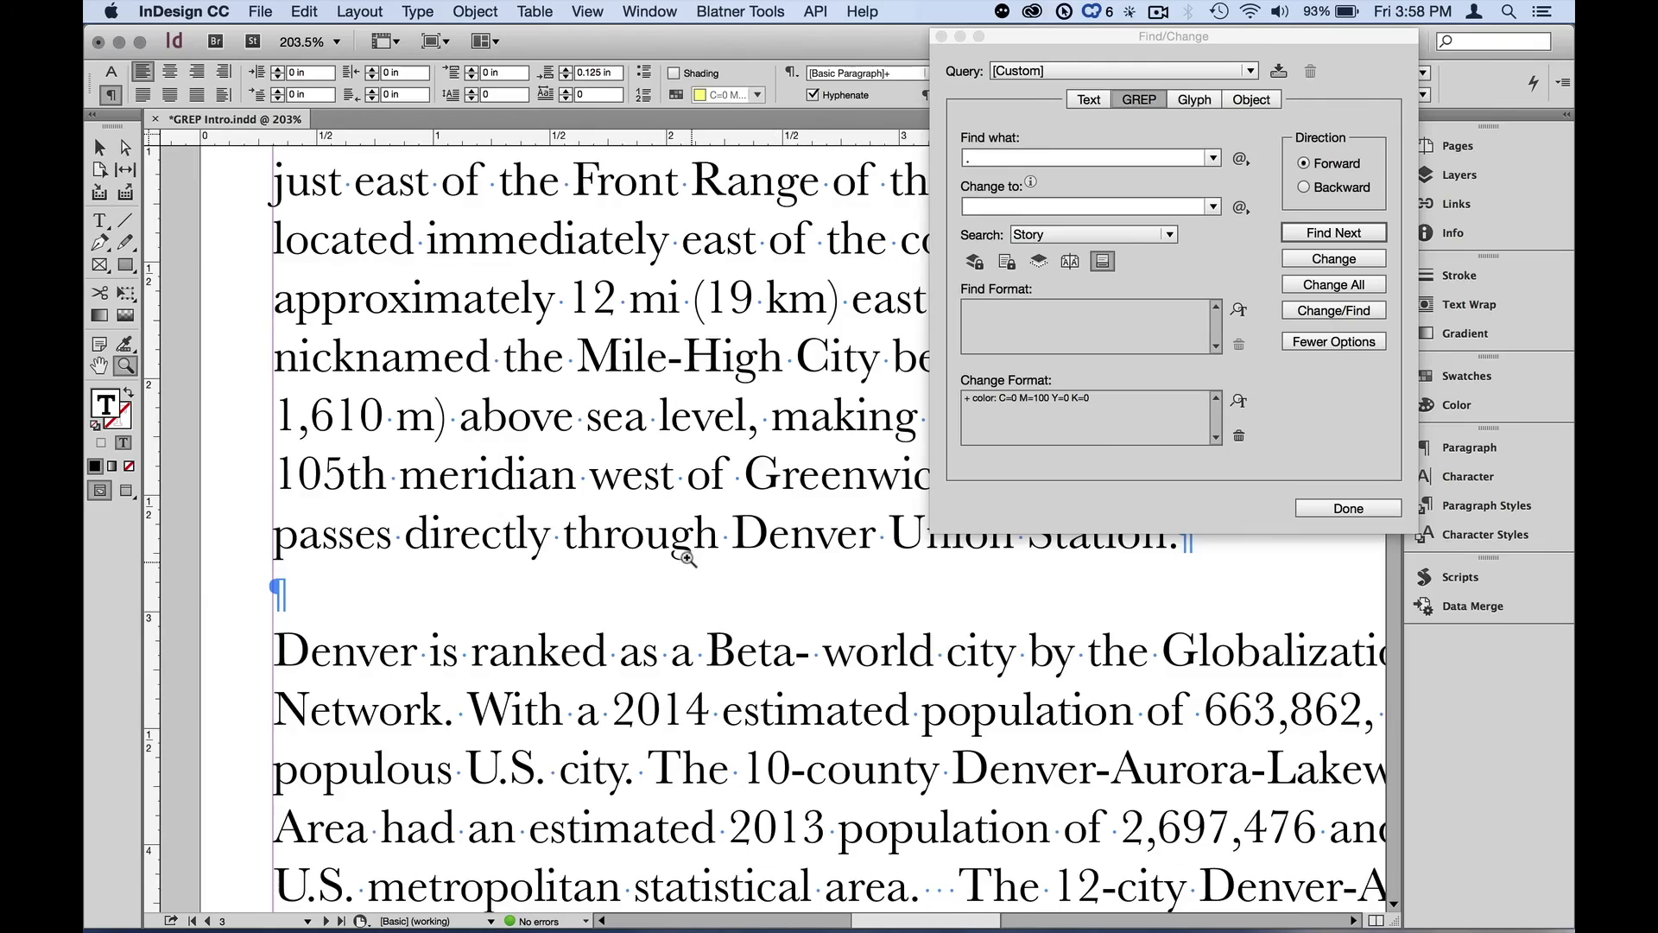
{"action": "scroll", "coordinate": [689, 560], "scroll_direction": "down", "scroll_amount": 10}
{"action": "scroll", "coordinate": [689, 560], "scroll_direction": "right", "scroll_amount": 3}
{"action": "scroll", "coordinate": [689, 560], "scroll_direction": "up", "scroll_amount": 2}
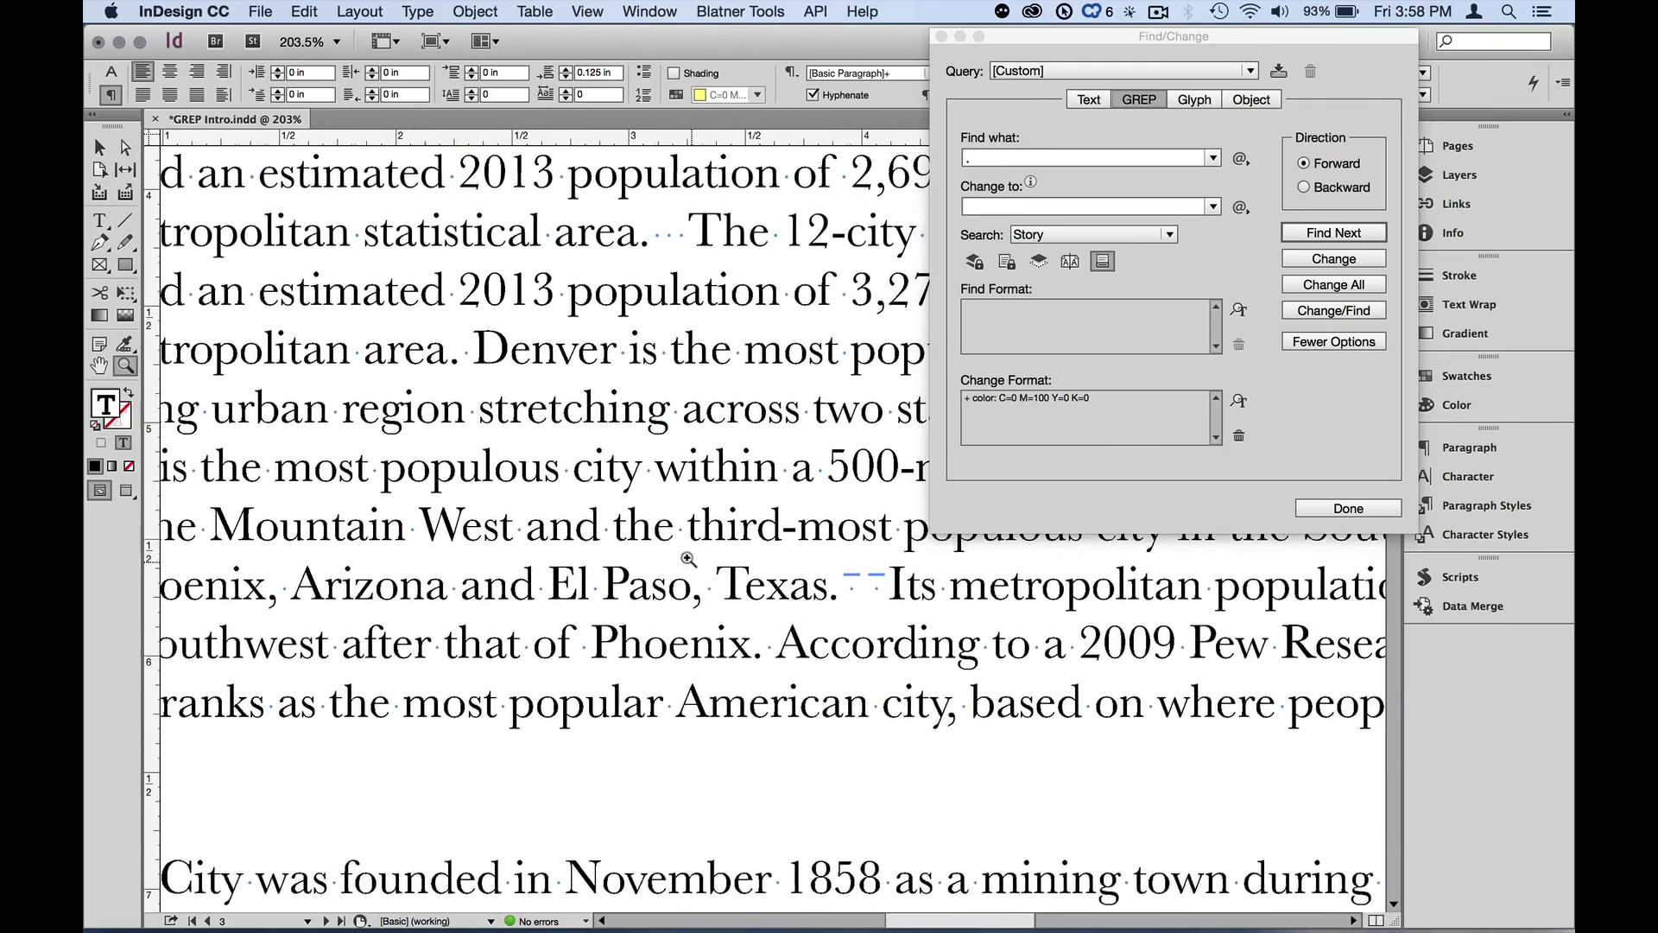
{"action": "scroll", "coordinate": [688, 560], "scroll_direction": "up", "scroll_amount": 8}
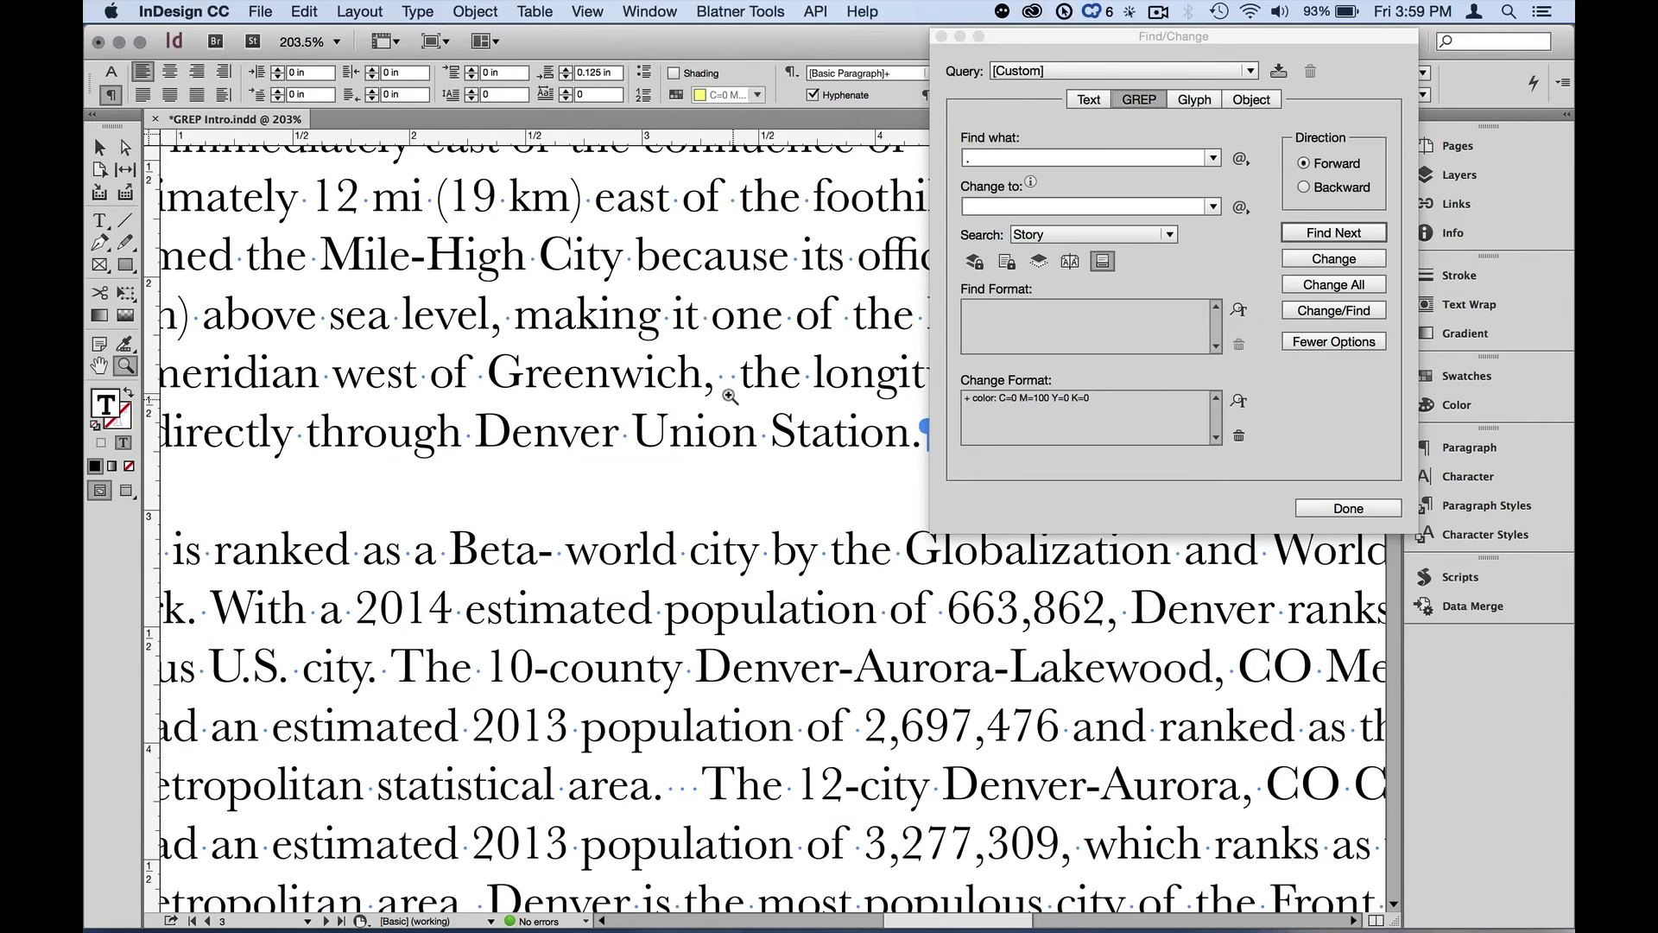
{"action": "key", "text": "alt"}
{"action": "key", "text": "F1"}
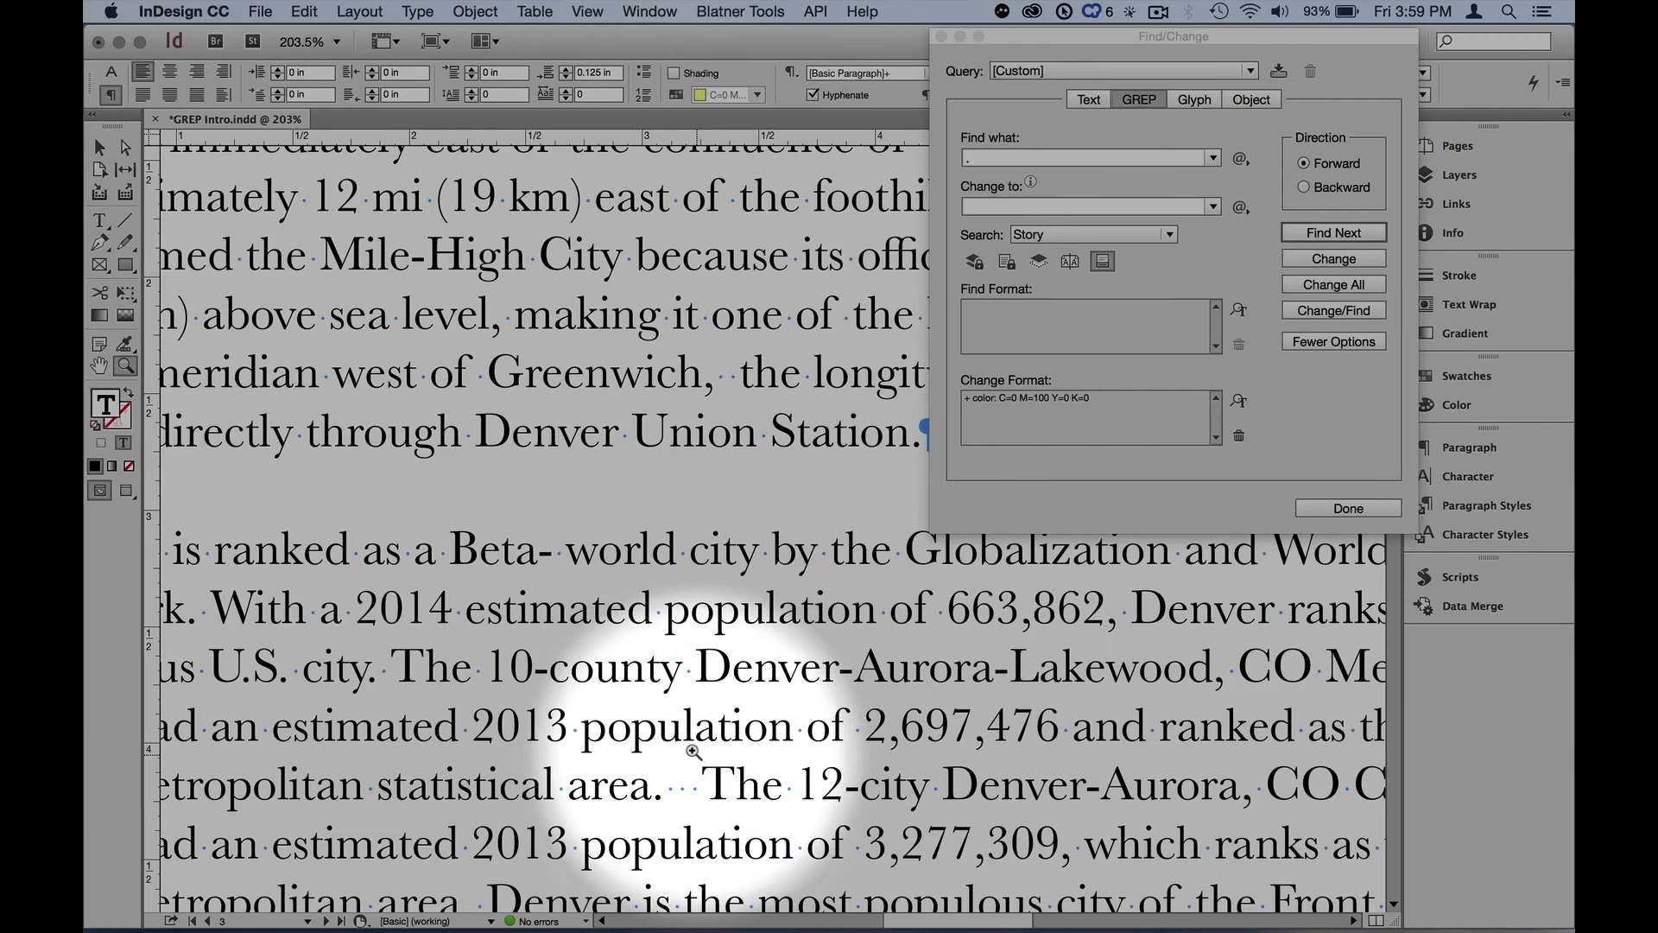
{"action": "key", "text": "F1"}
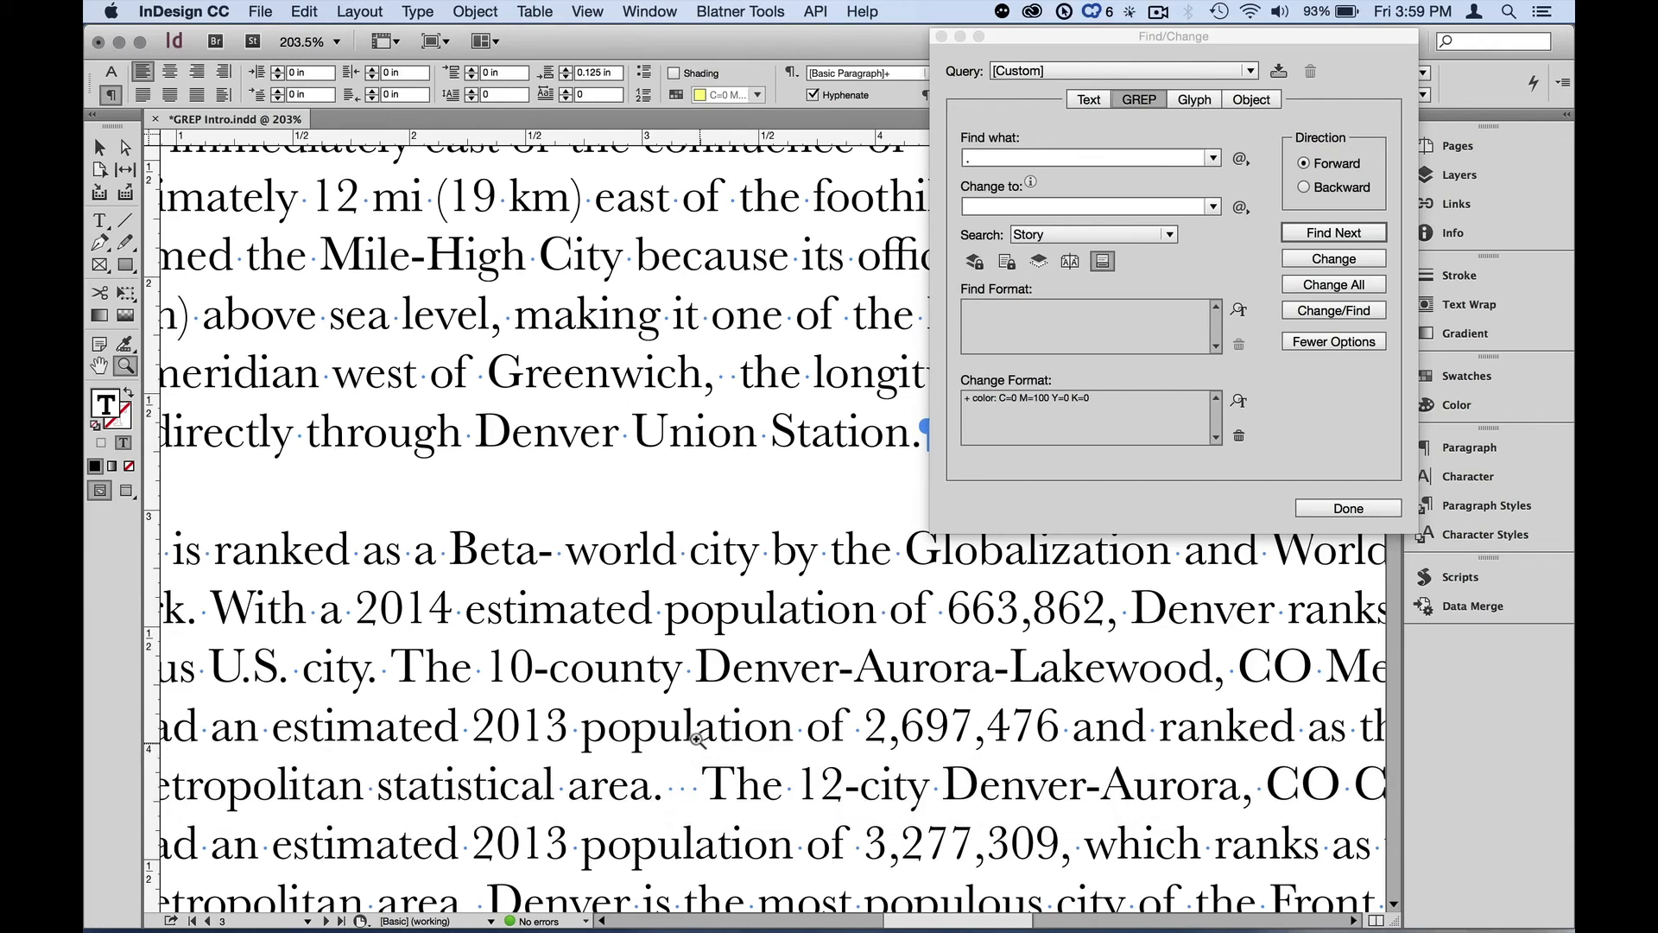
{"action": "left_click", "coordinate": [1393, 904]}
{"action": "scroll", "coordinate": [1394, 903], "scroll_direction": "down", "scroll_amount": 6}
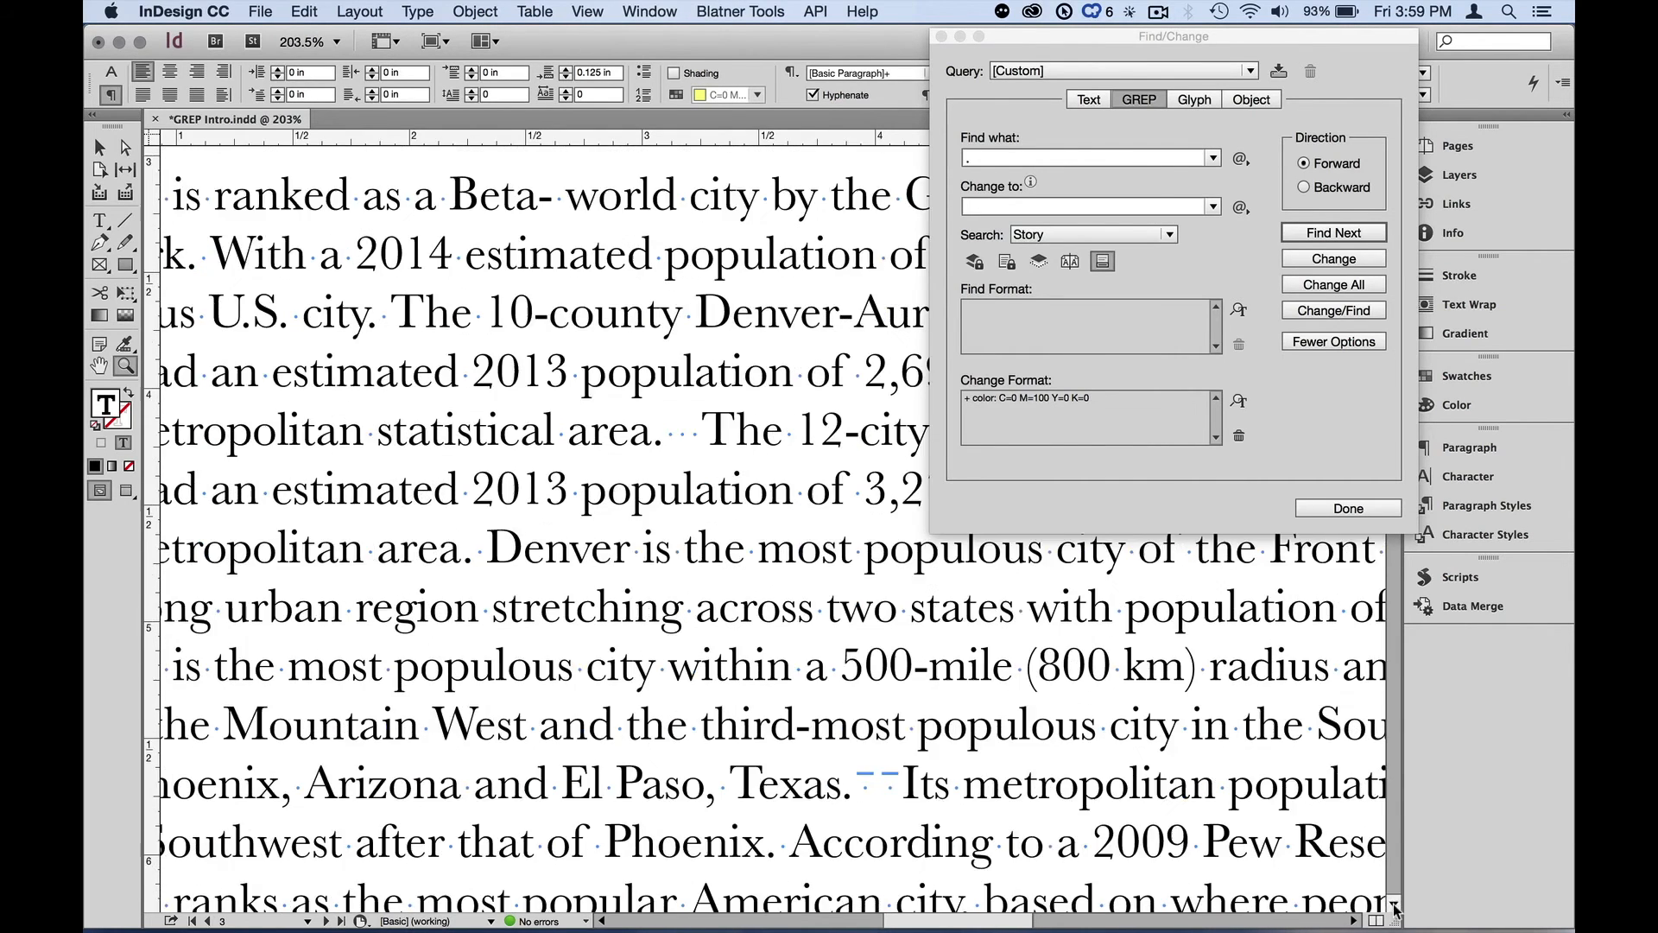
{"action": "key", "text": "F1"}
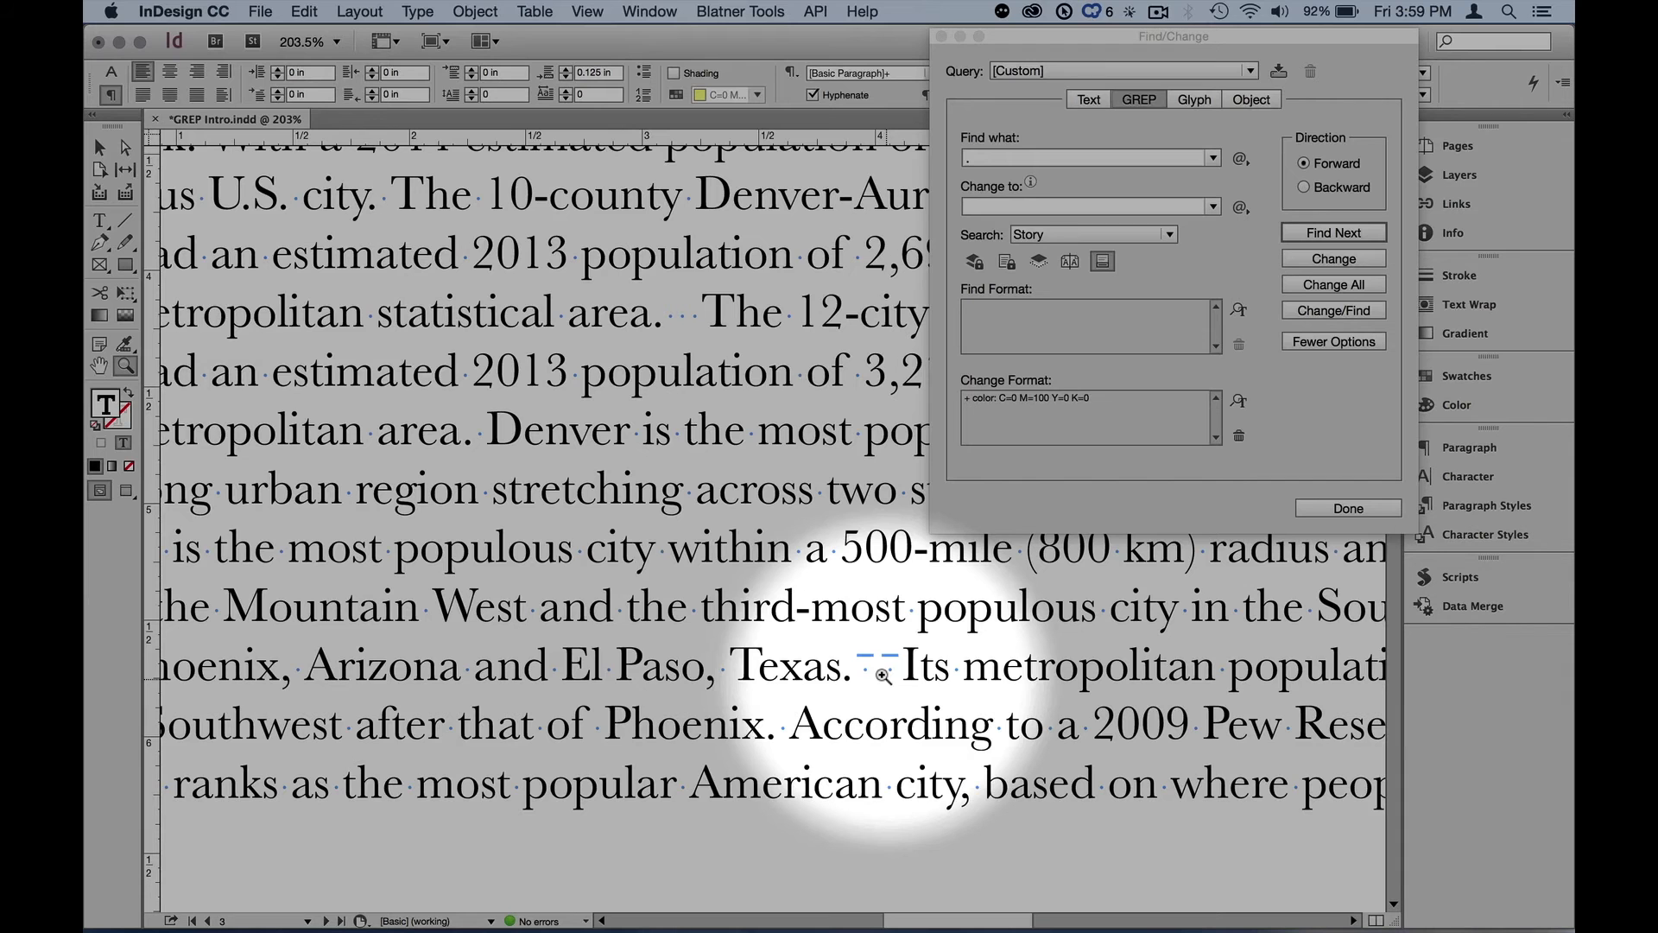
{"action": "key", "text": "F1"}
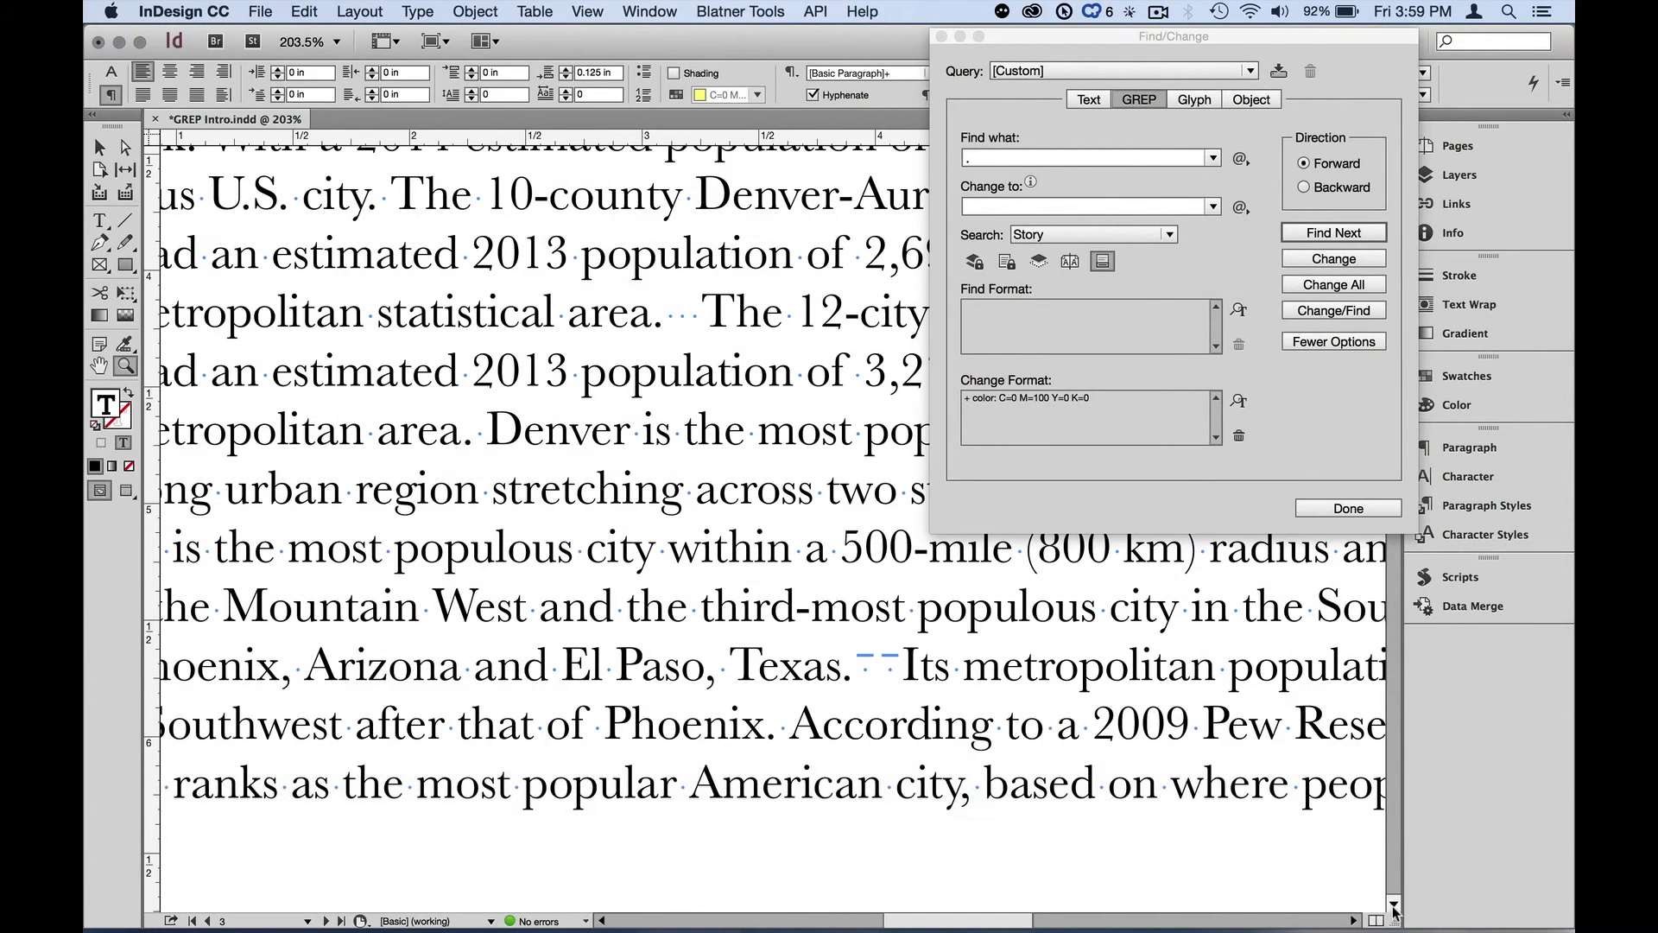
{"action": "left_click_drag", "start_coordinate": [891, 731], "coordinate": [809, 579]}
{"action": "key", "text": "super+0"}
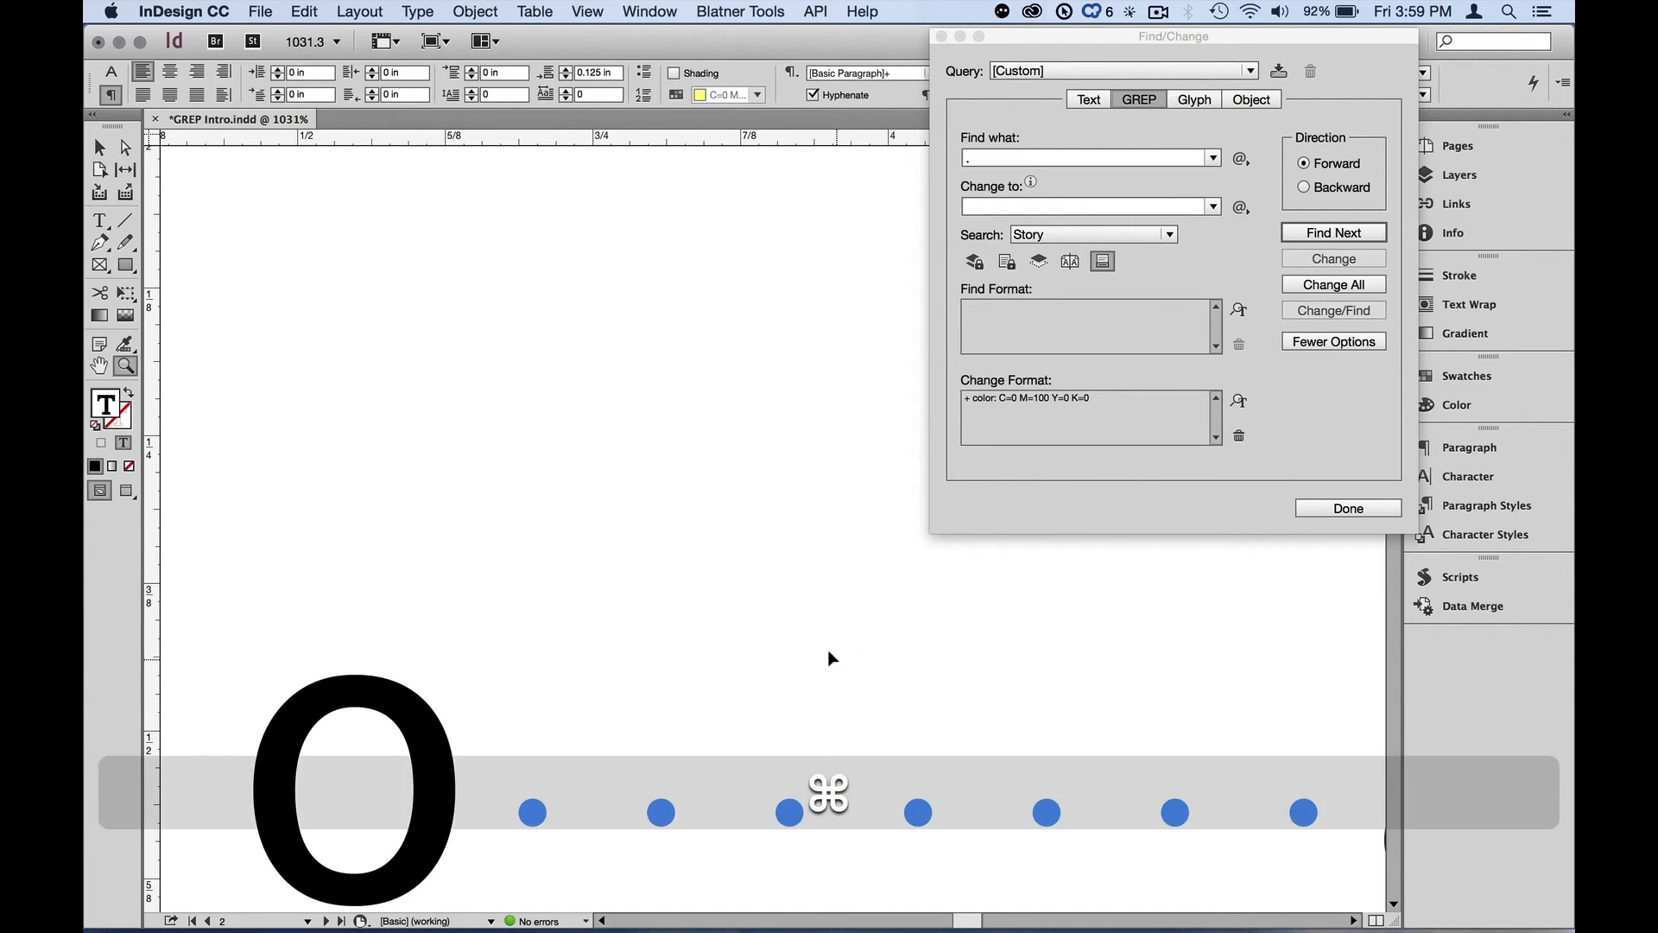
Go to page 3 and zoom in on the tab characters after 'Charles City.' to inspect them
{"action": "key", "text": "super+j"}
{"action": "type", "text": "3"}
{"action": "key", "text": "Return"}
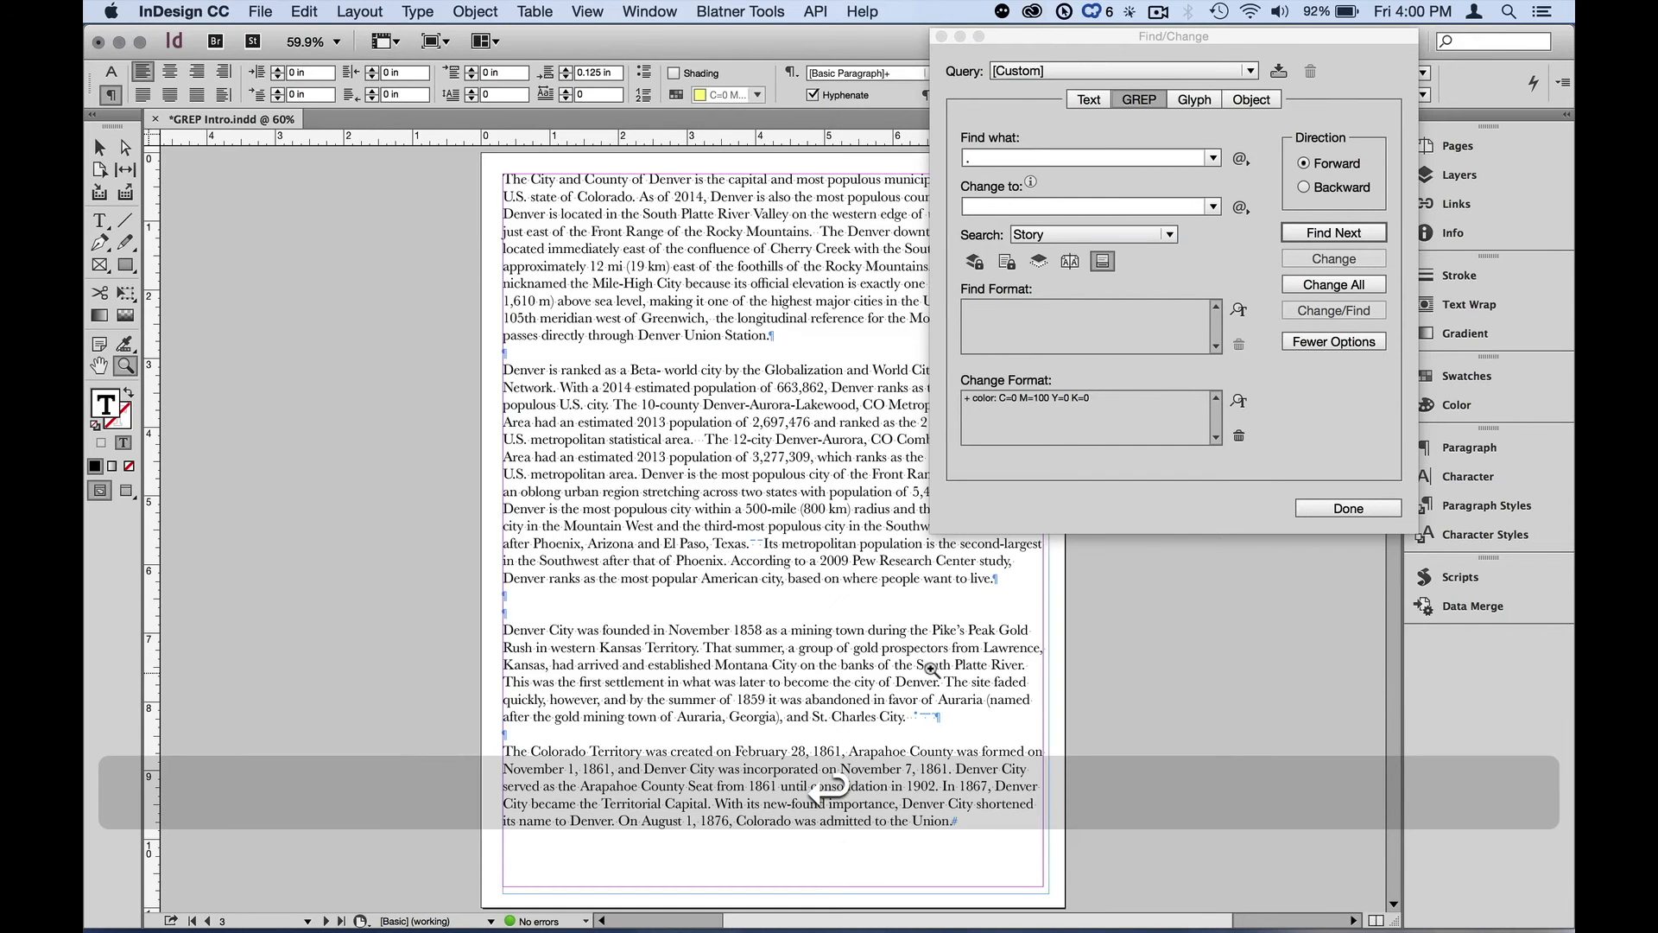
{"action": "left_click_drag", "start_coordinate": [842, 672], "coordinate": [995, 755]}
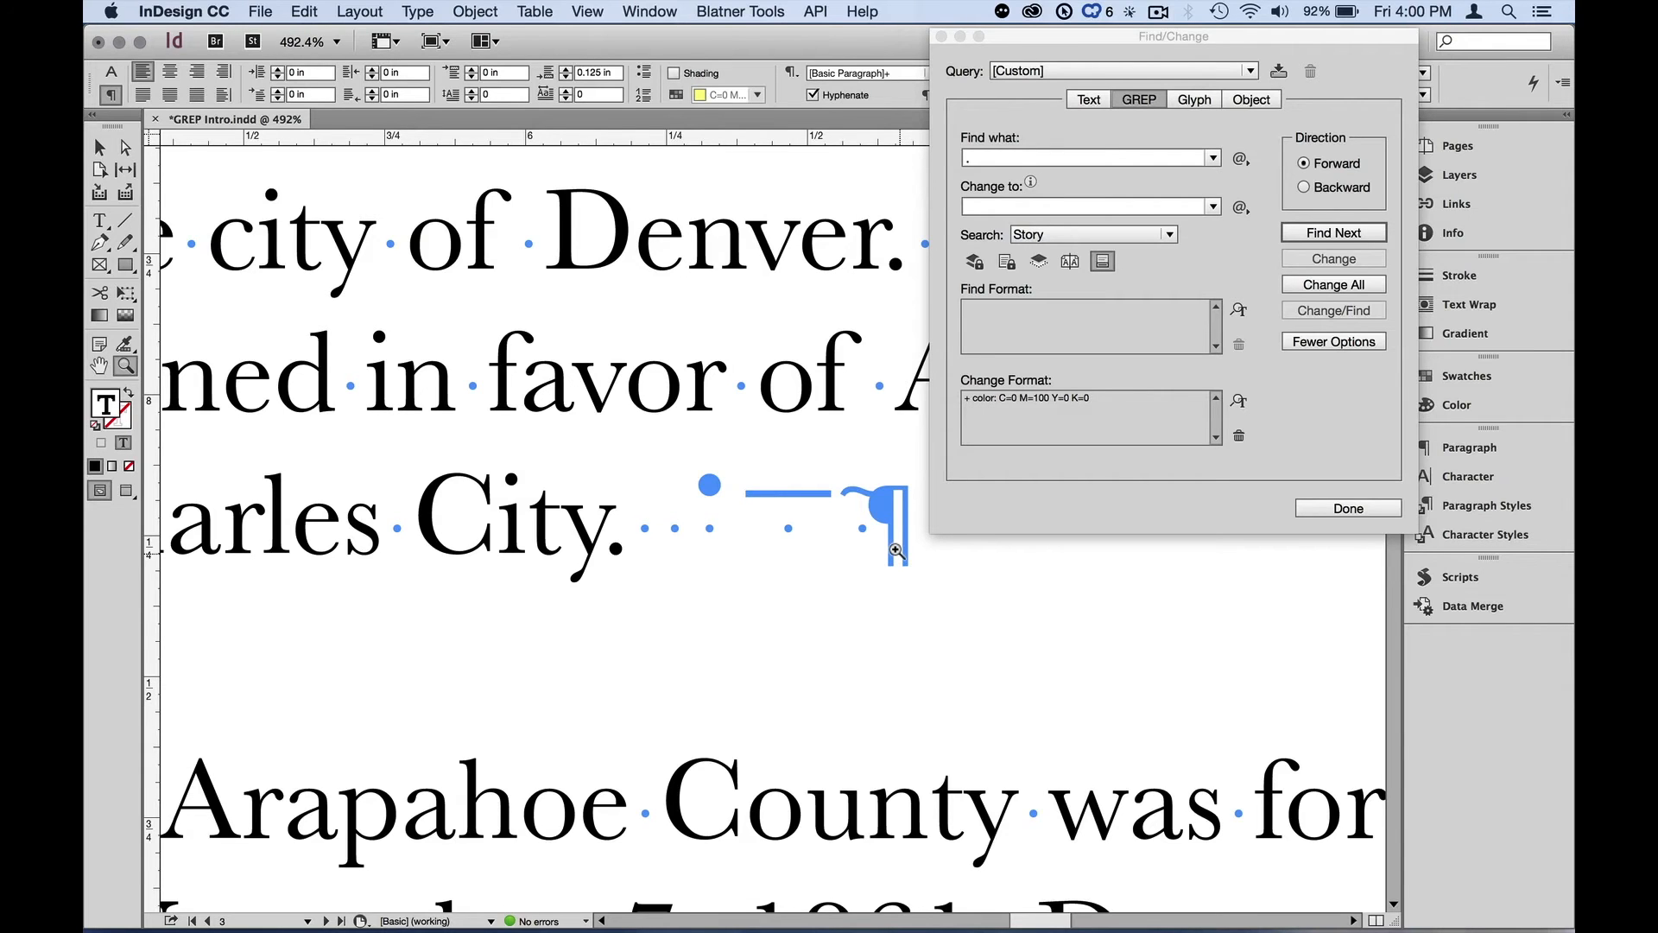
{"action": "key", "text": "super+0"}
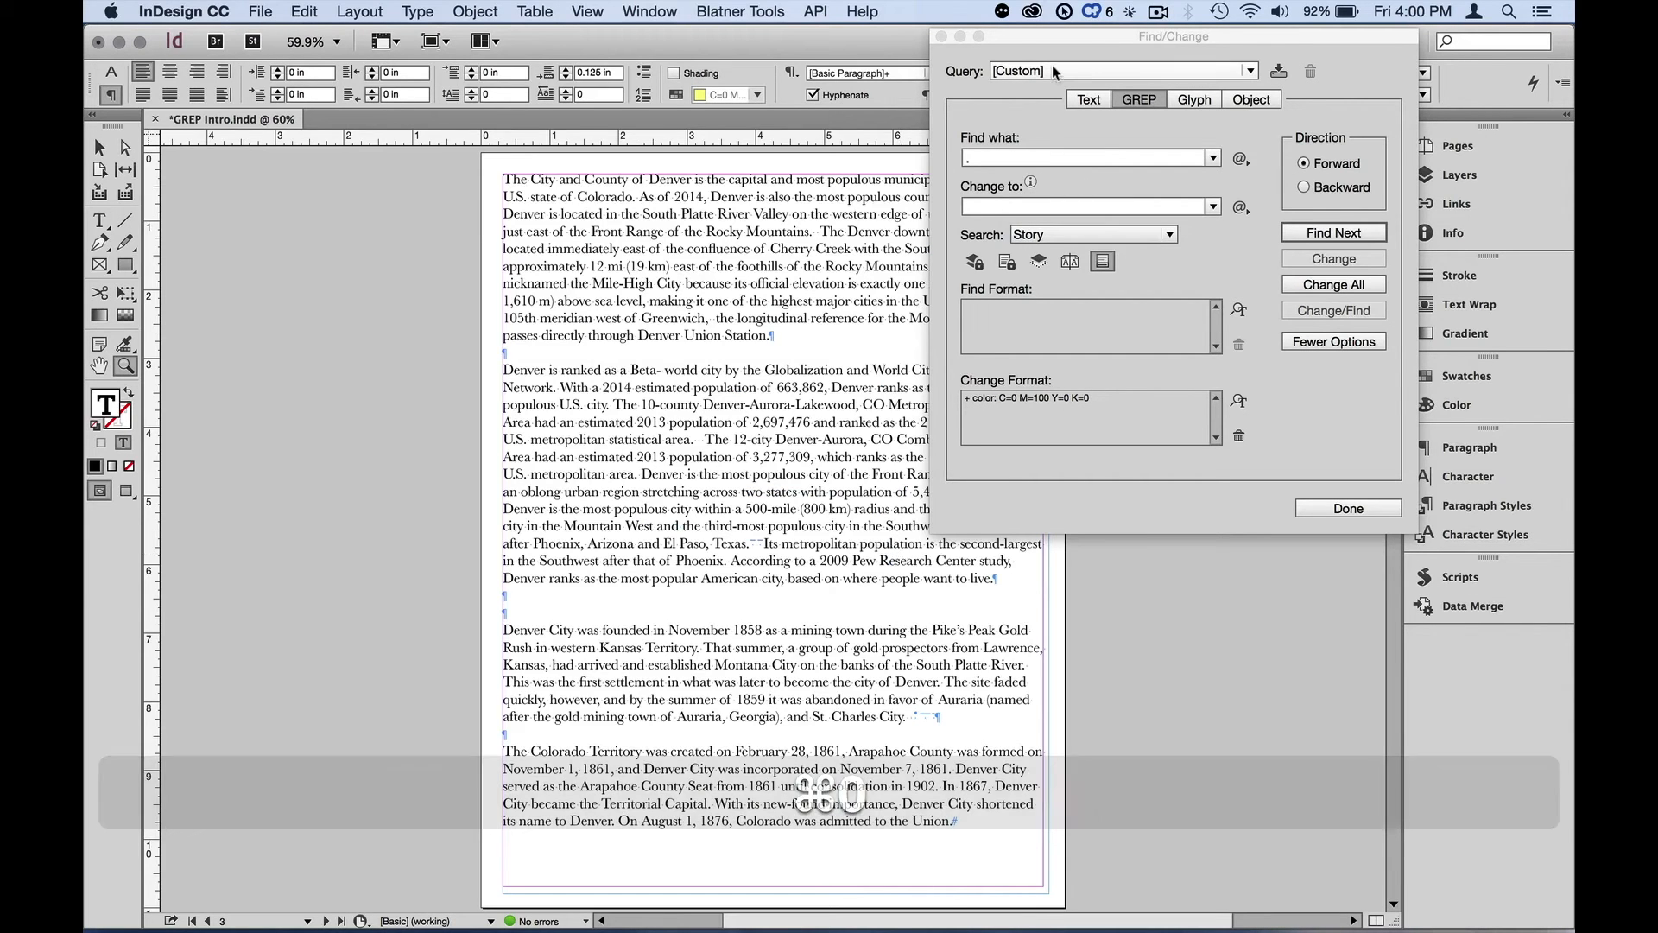
{"action": "left_click_drag", "start_coordinate": [1141, 921], "coordinate": [1241, 929]}
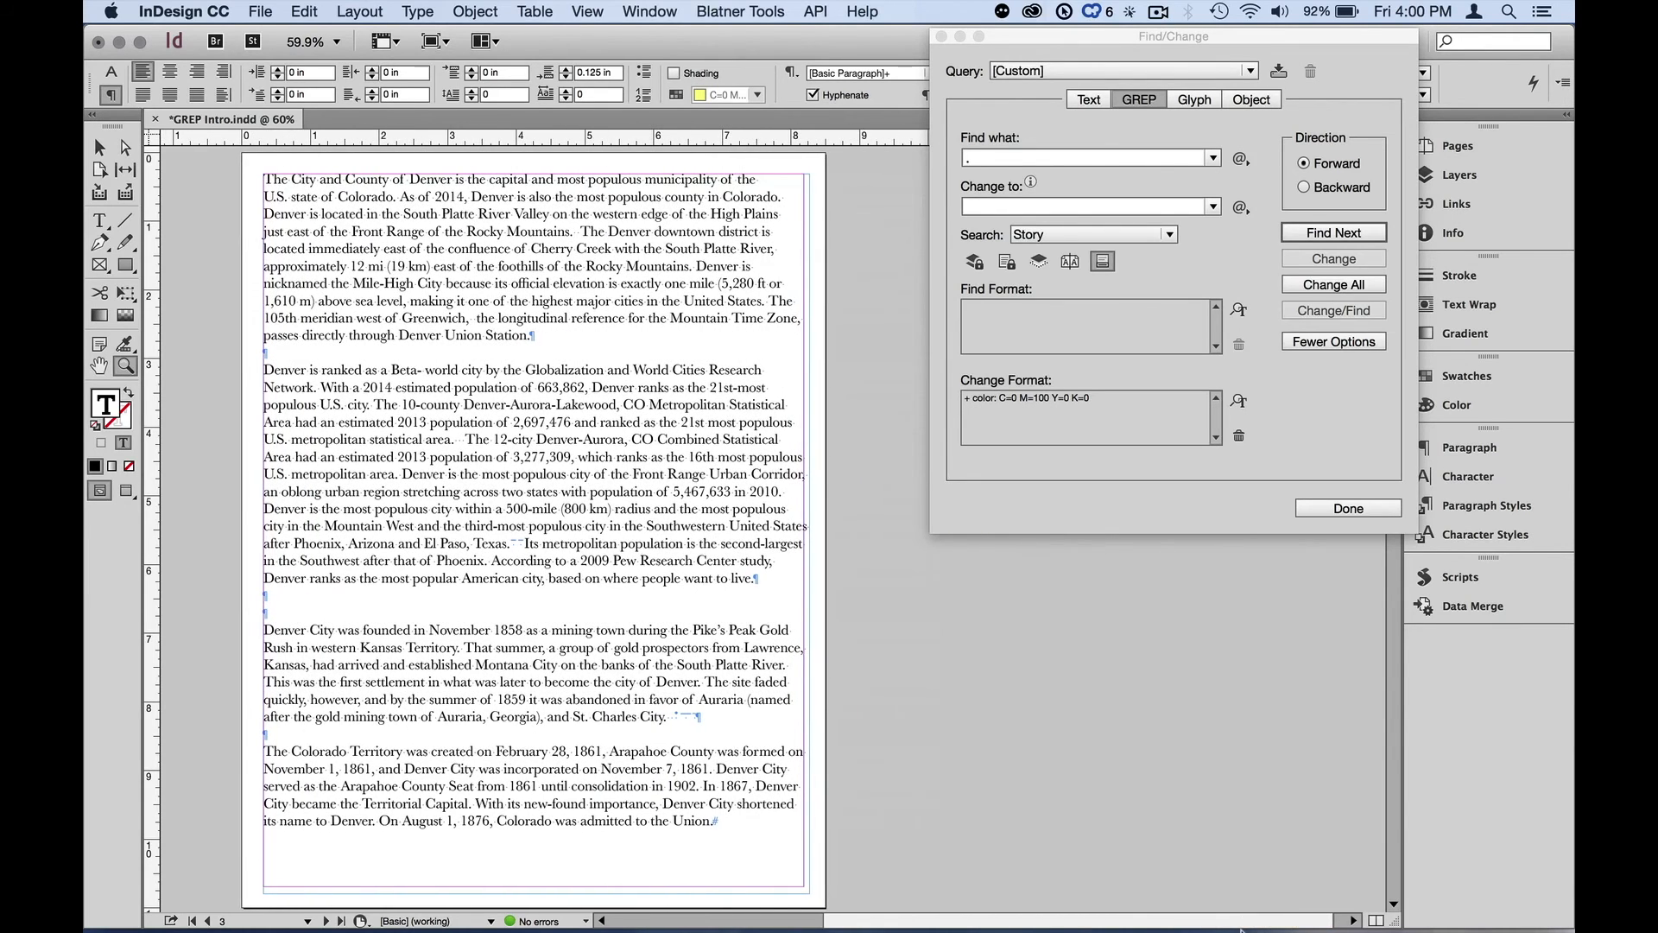
Select the Denver text frame and set the search scope back to Story
{"action": "left_click", "coordinate": [109, 149]}
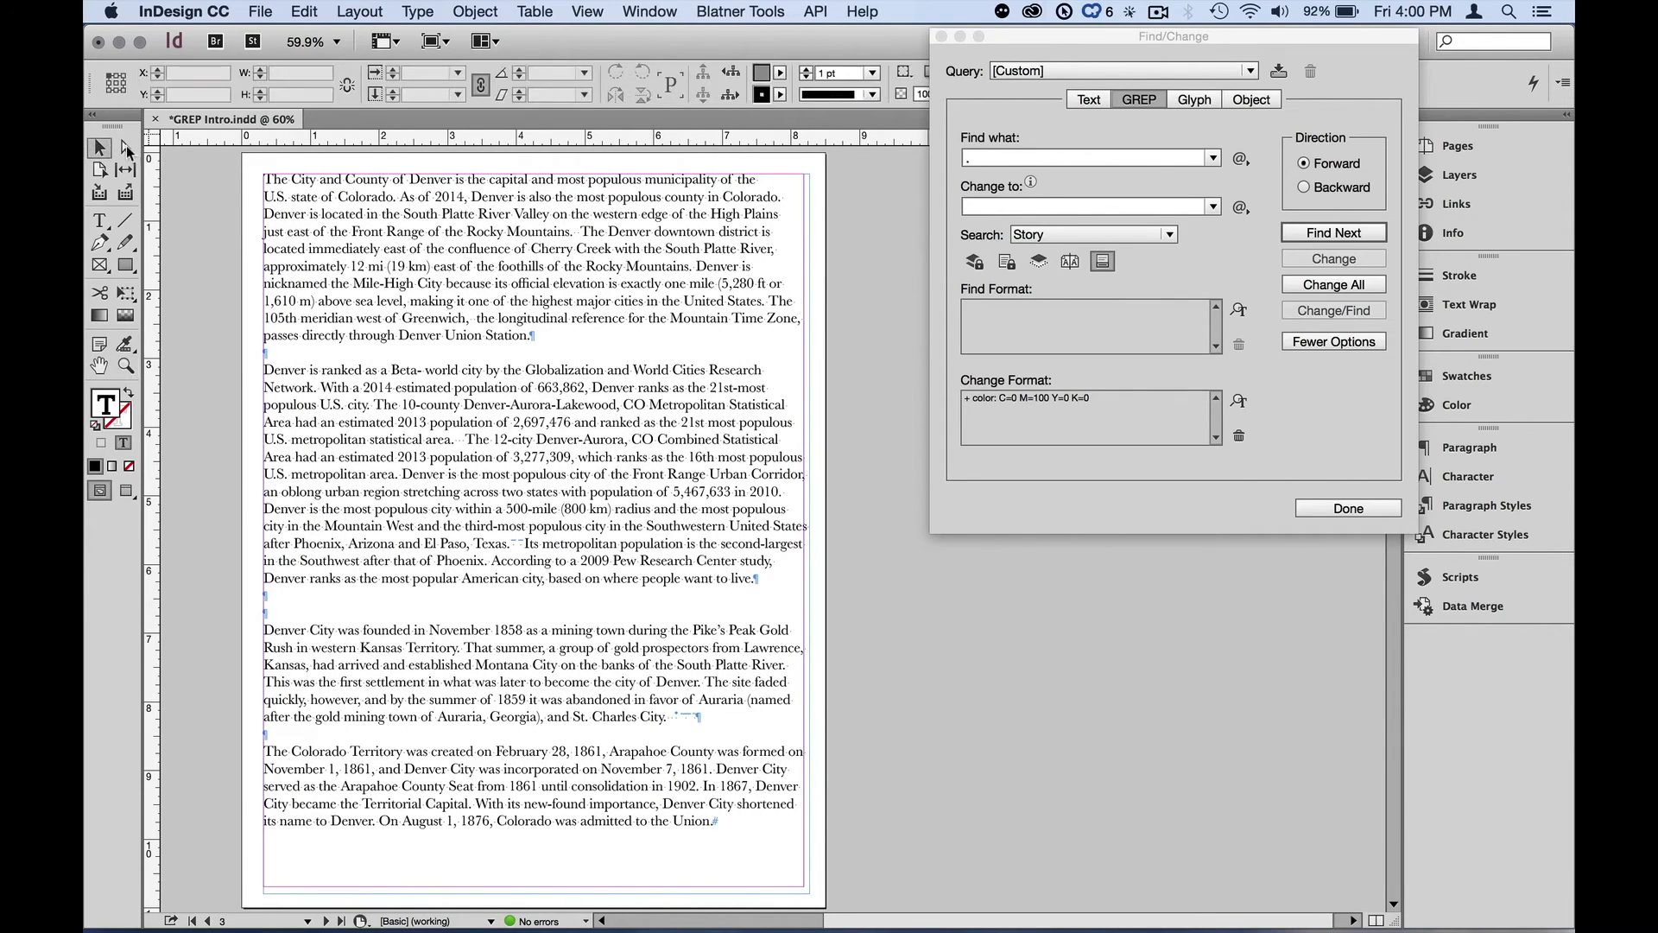
{"action": "left_click", "coordinate": [396, 249]}
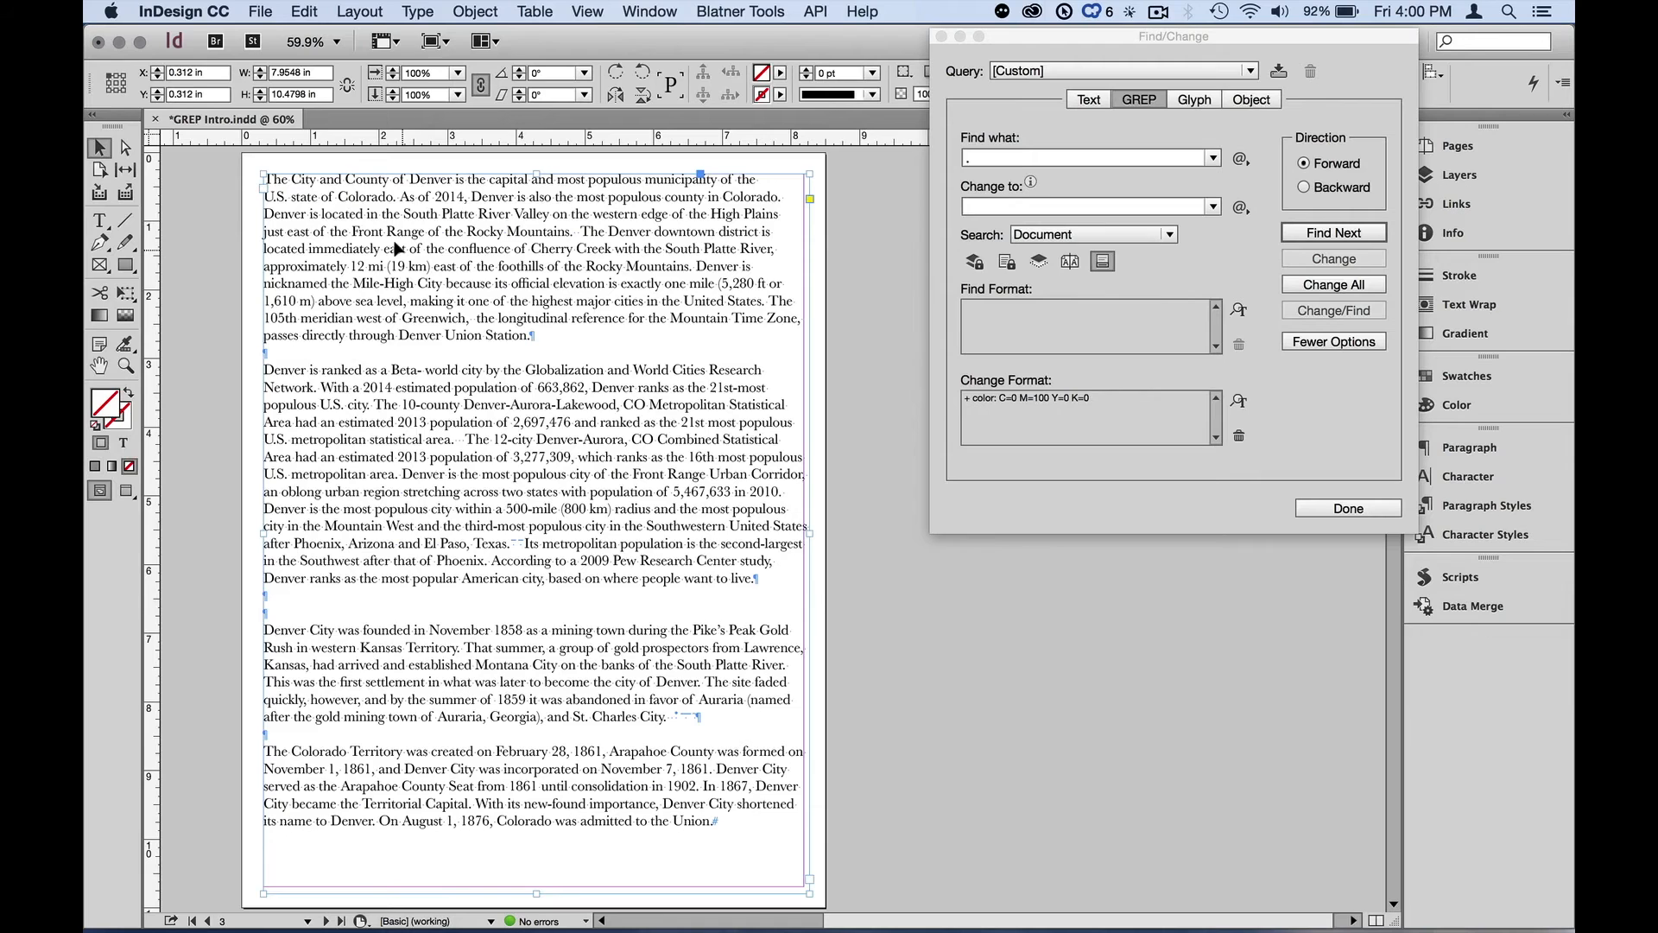
{"action": "left_click", "coordinate": [1017, 233]}
{"action": "left_click", "coordinate": [1043, 295]}
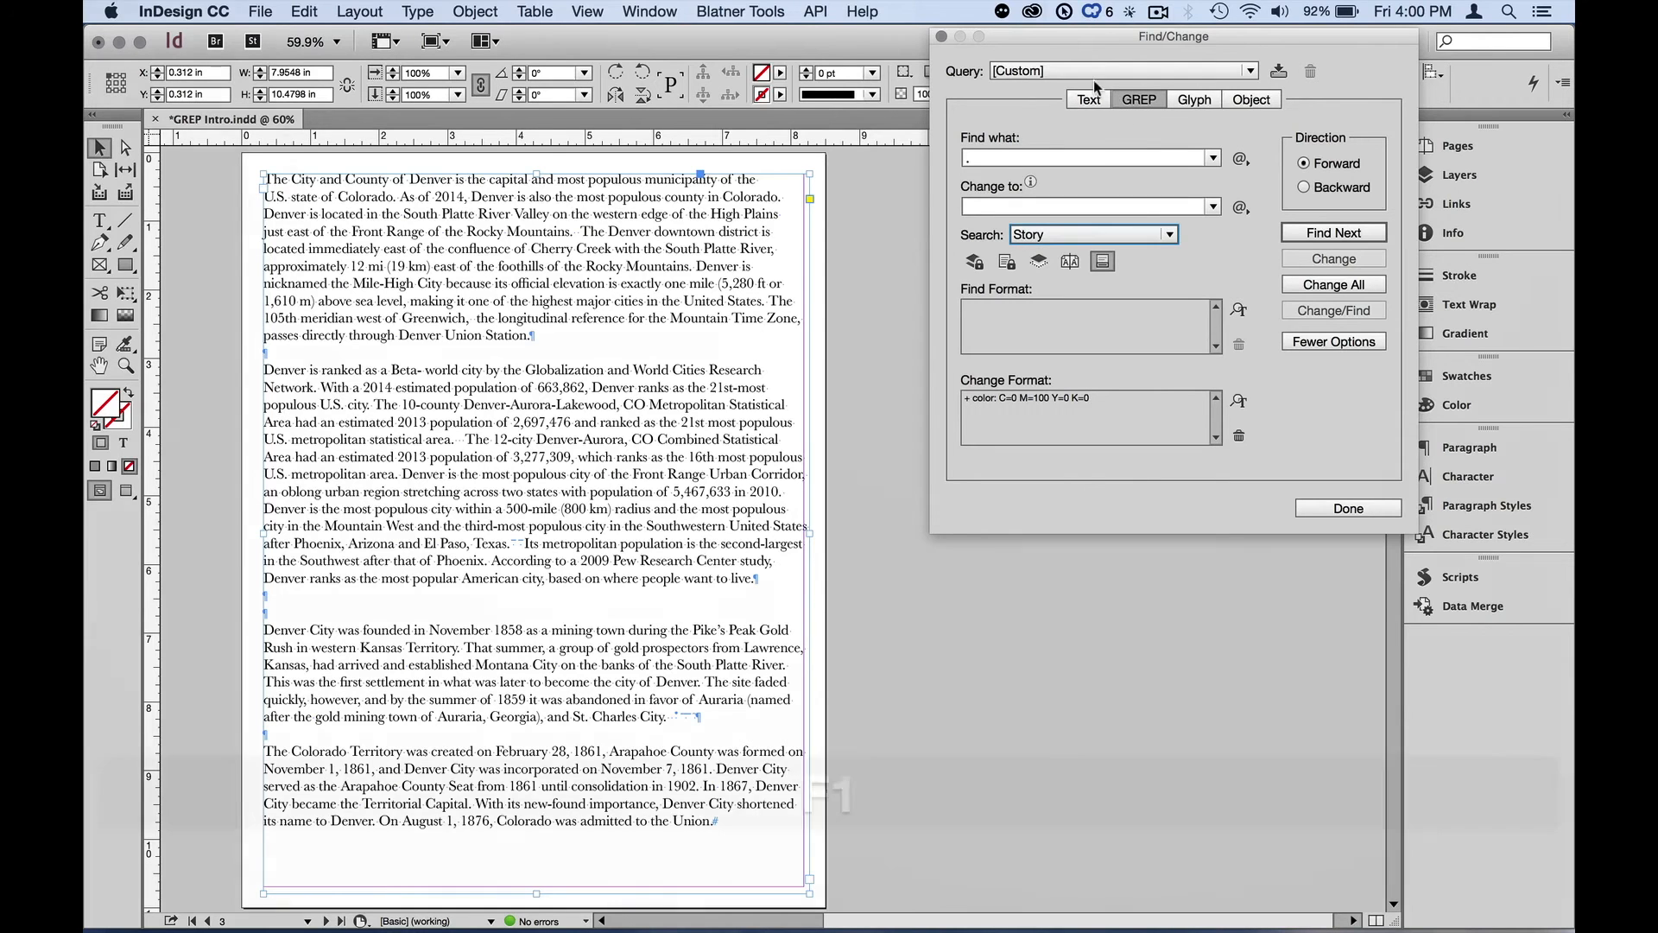
{"action": "key", "text": "F1"}
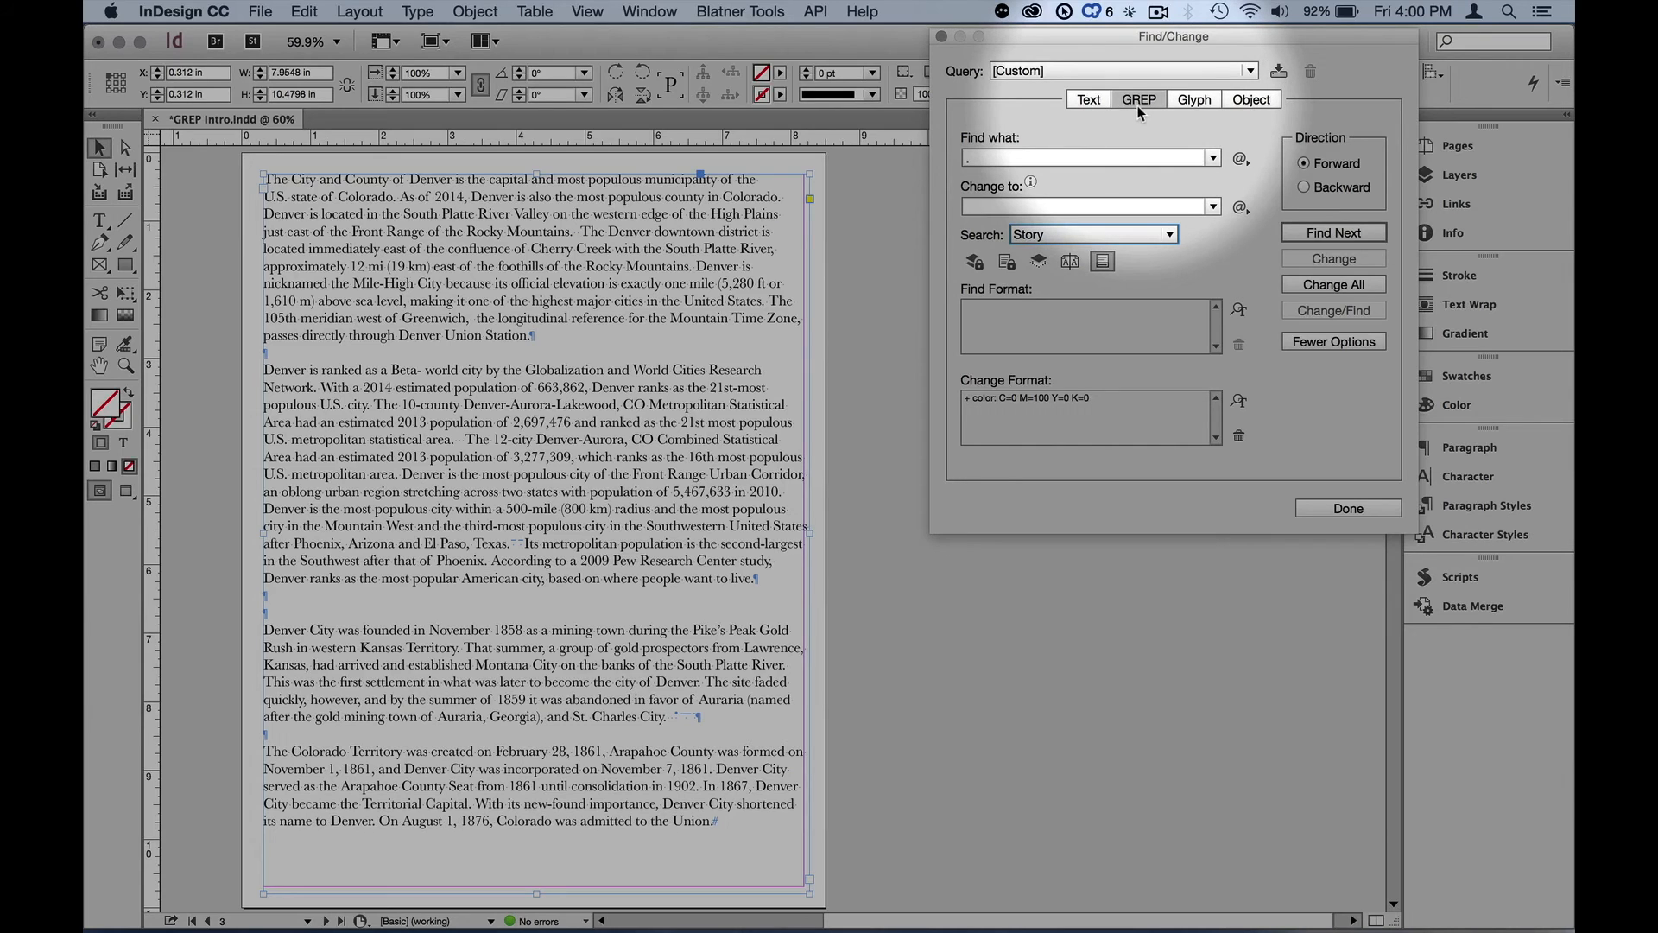
{"action": "key", "text": "F1"}
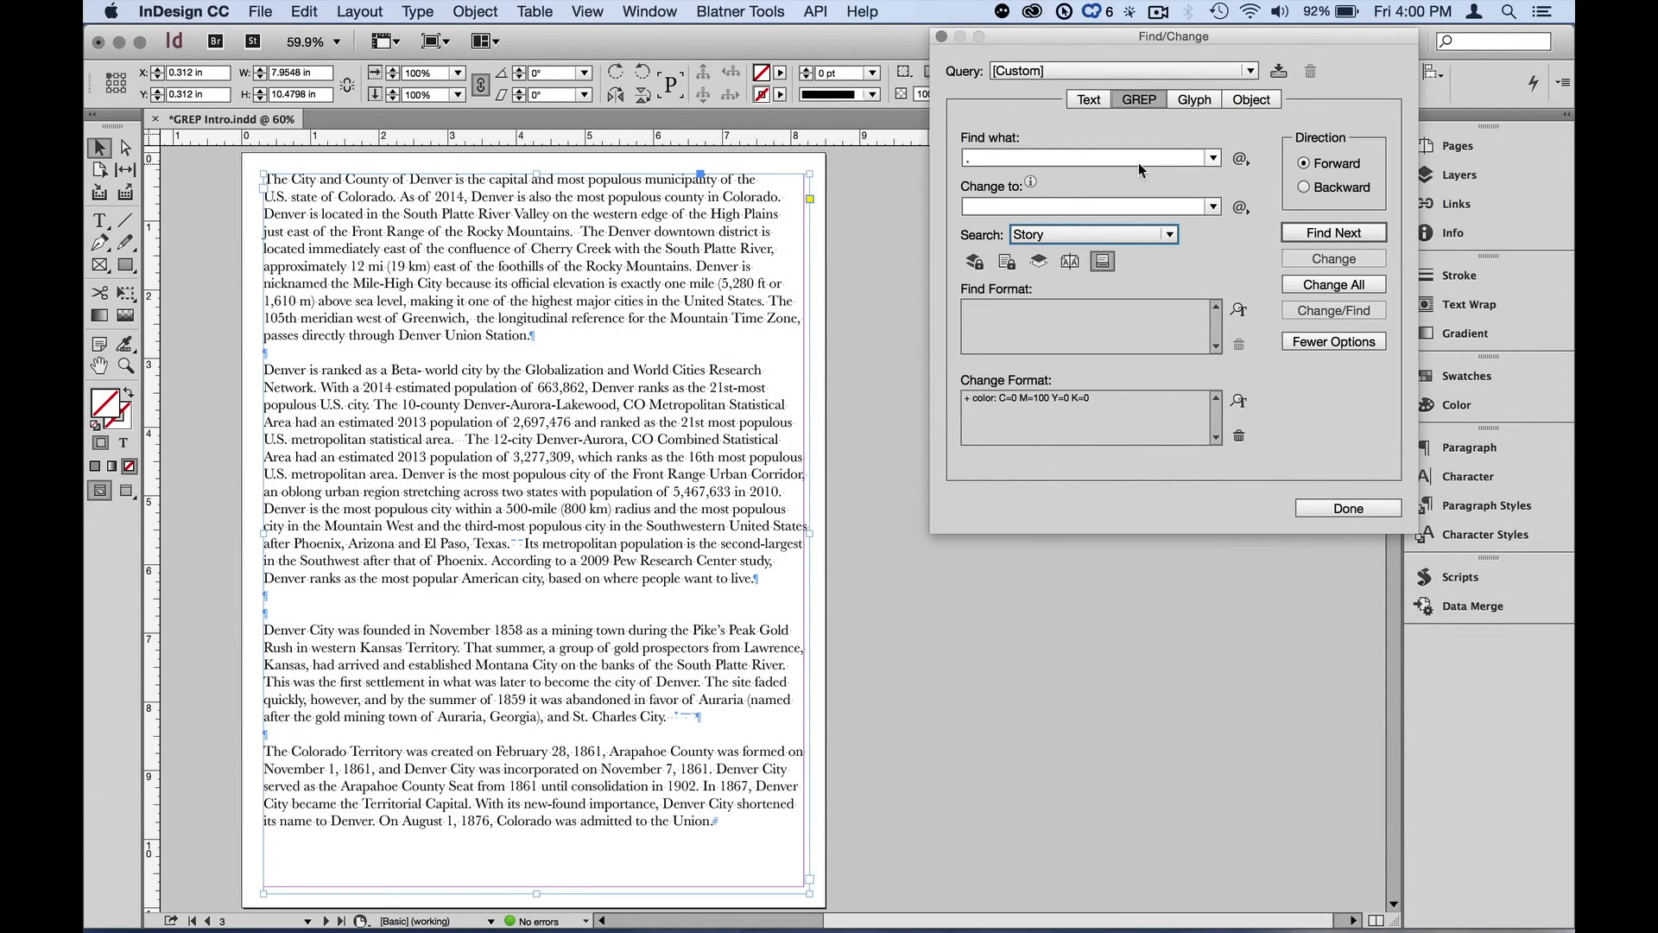
{"action": "key", "text": "F1"}
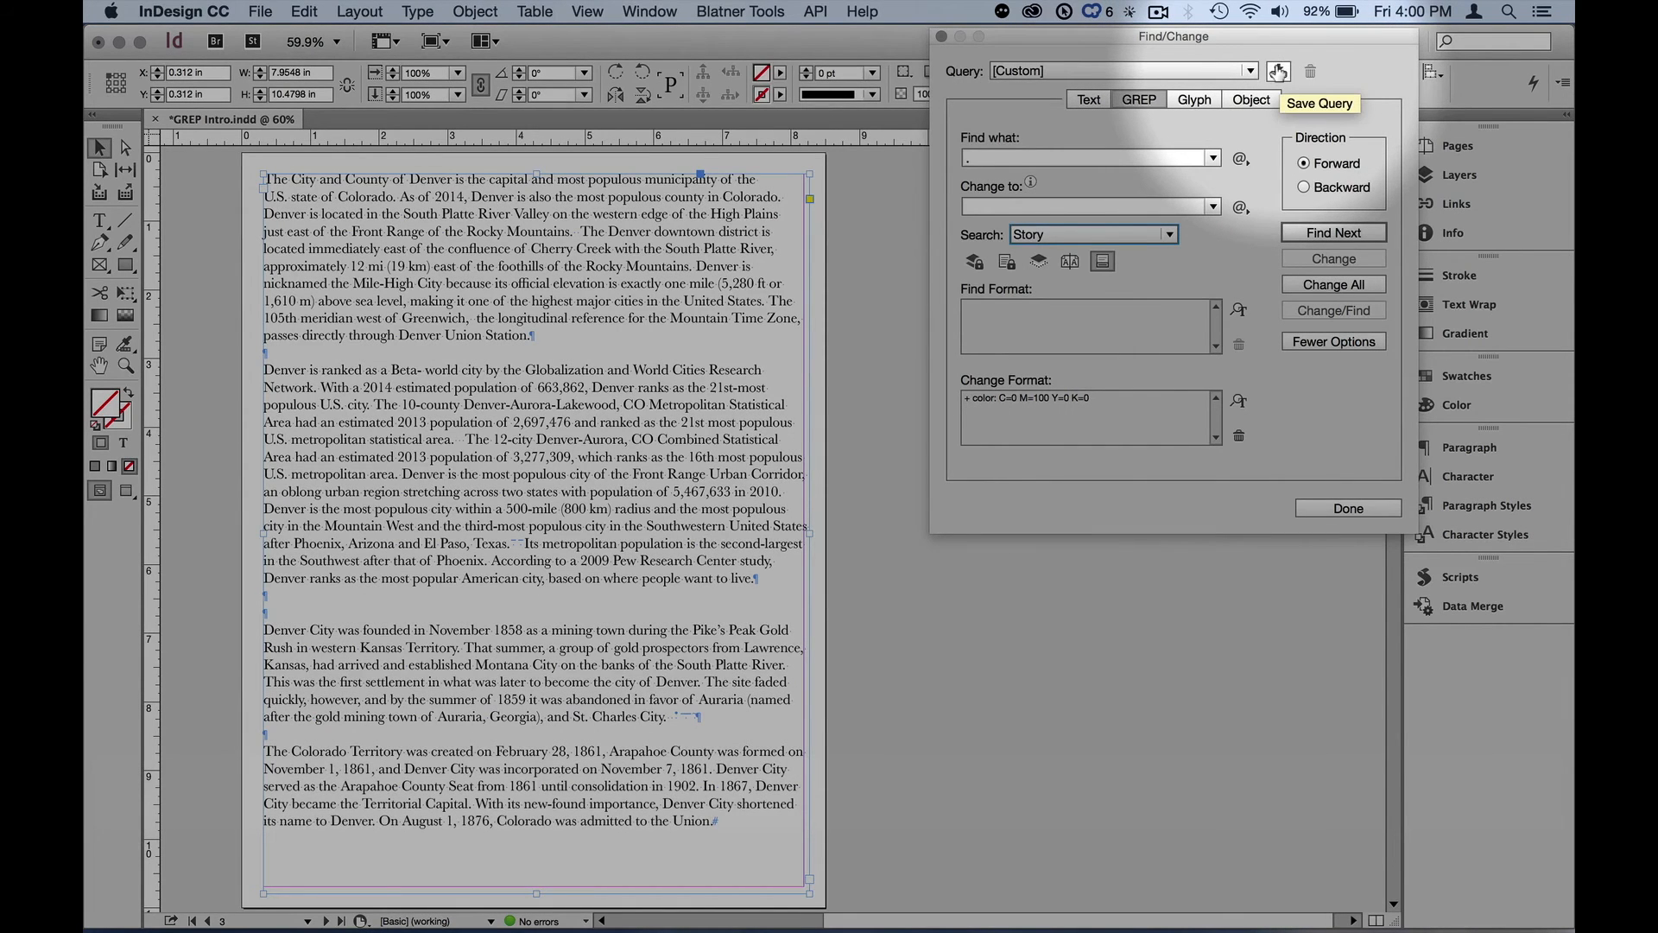
{"action": "key", "text": "F1"}
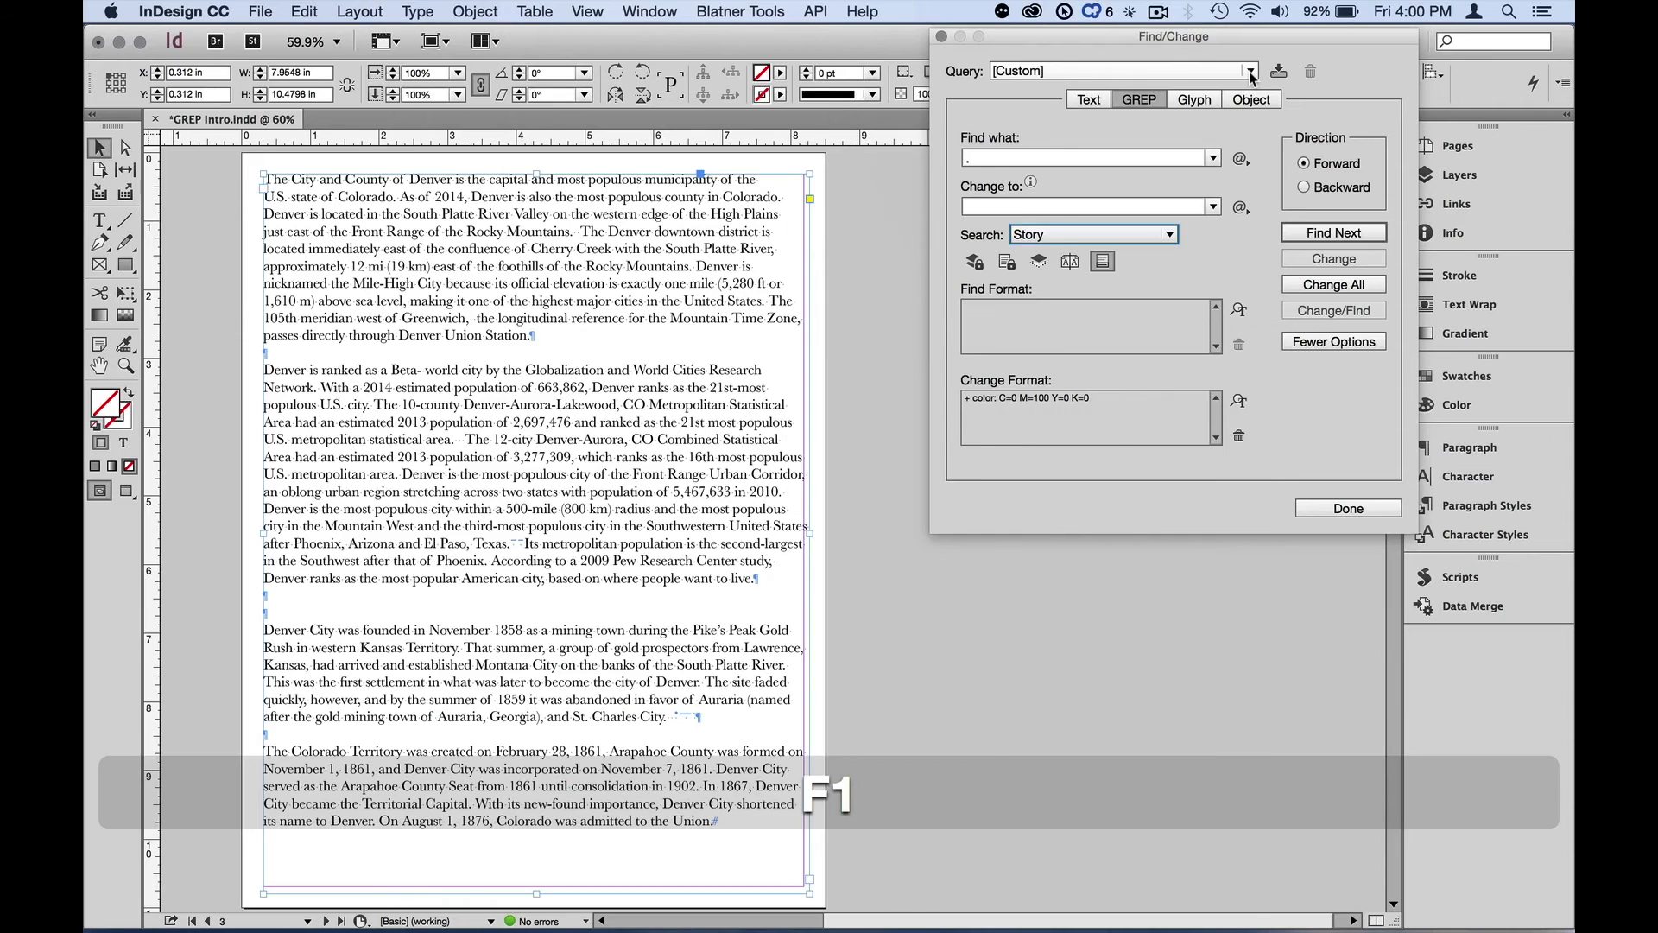
Load the saved 'Multiple Space to Single Space' GREP query and browse the White Space special-character list
{"action": "left_click", "coordinate": [1250, 72]}
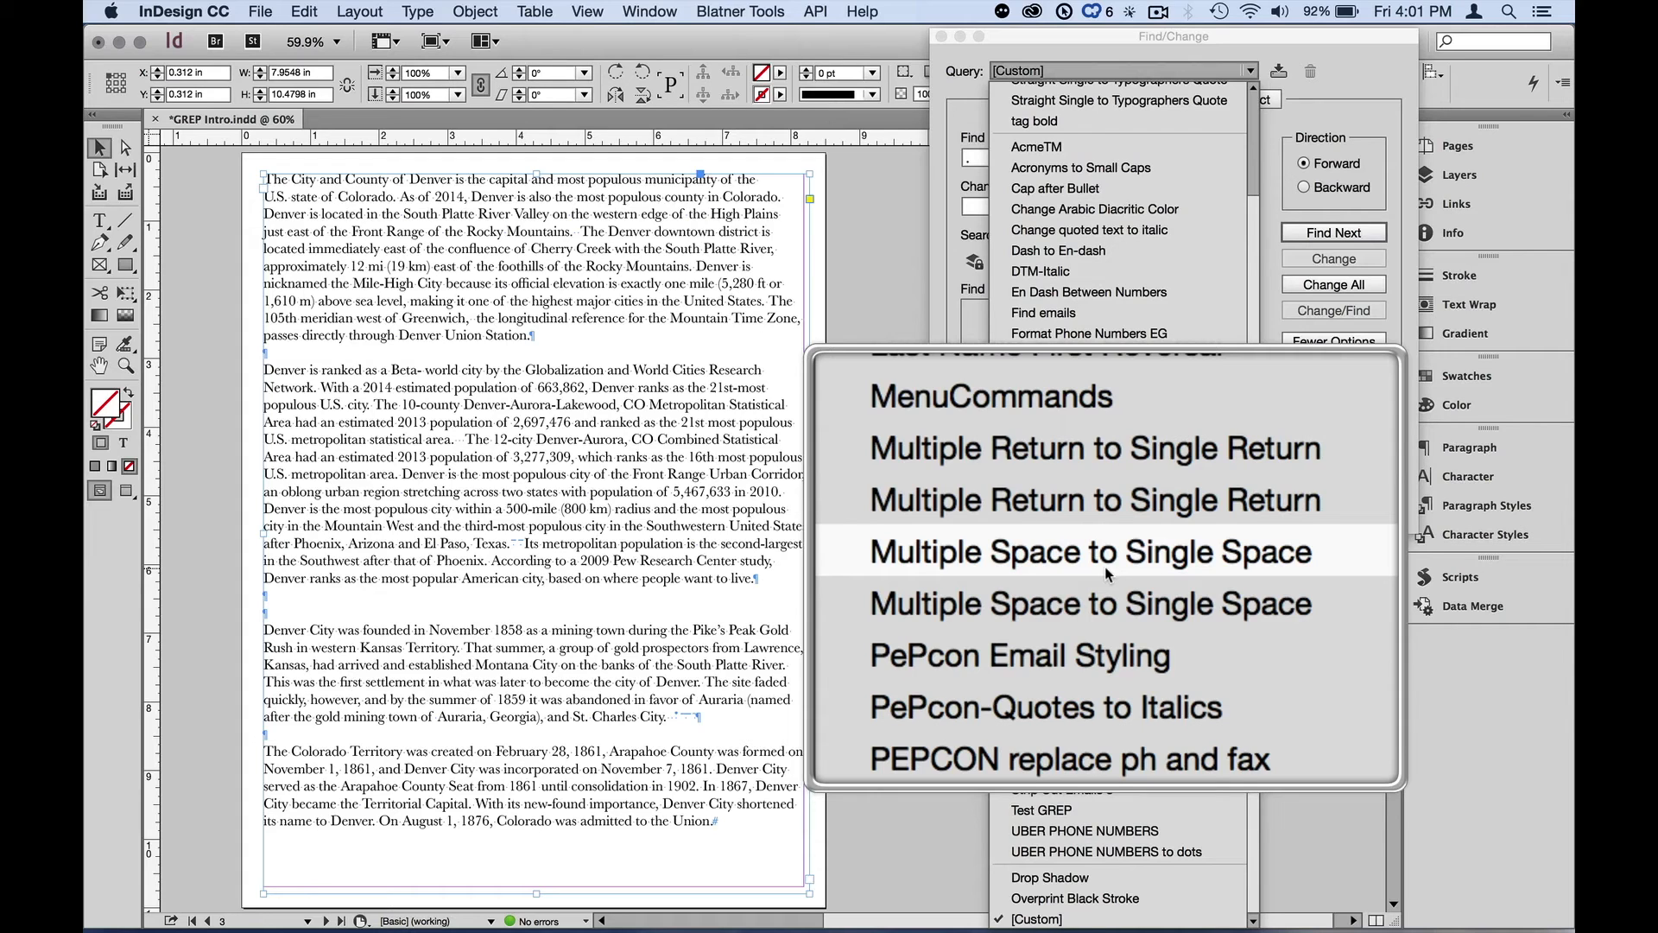
{"action": "left_click", "coordinate": [1106, 567]}
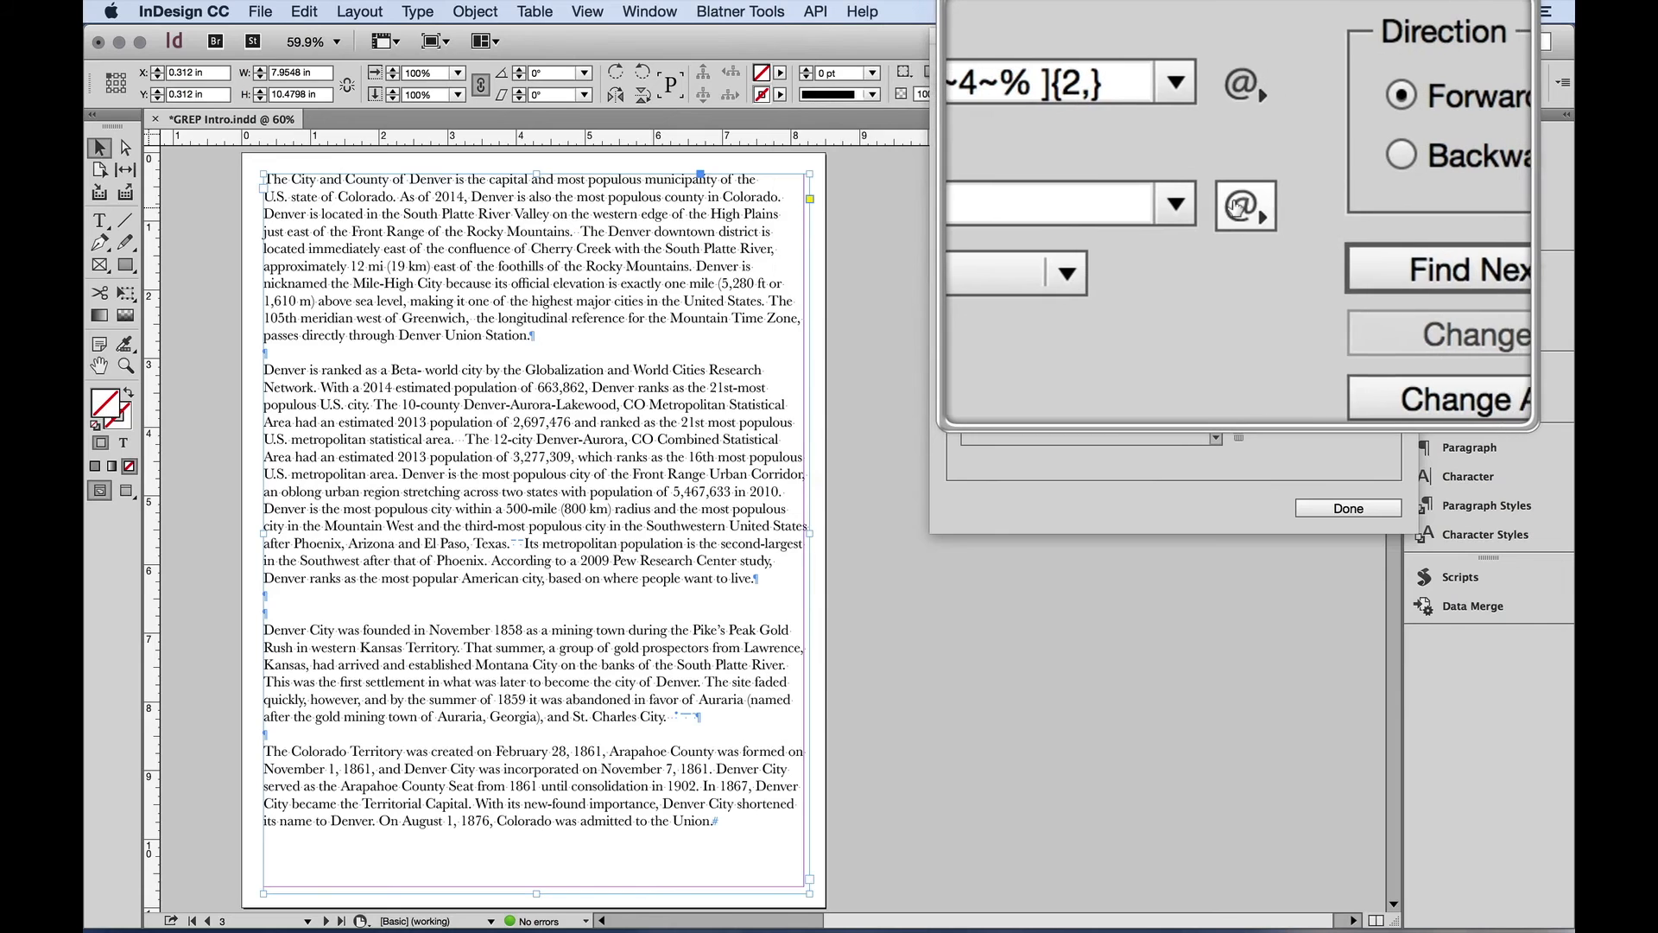
{"action": "left_click", "coordinate": [1237, 206]}
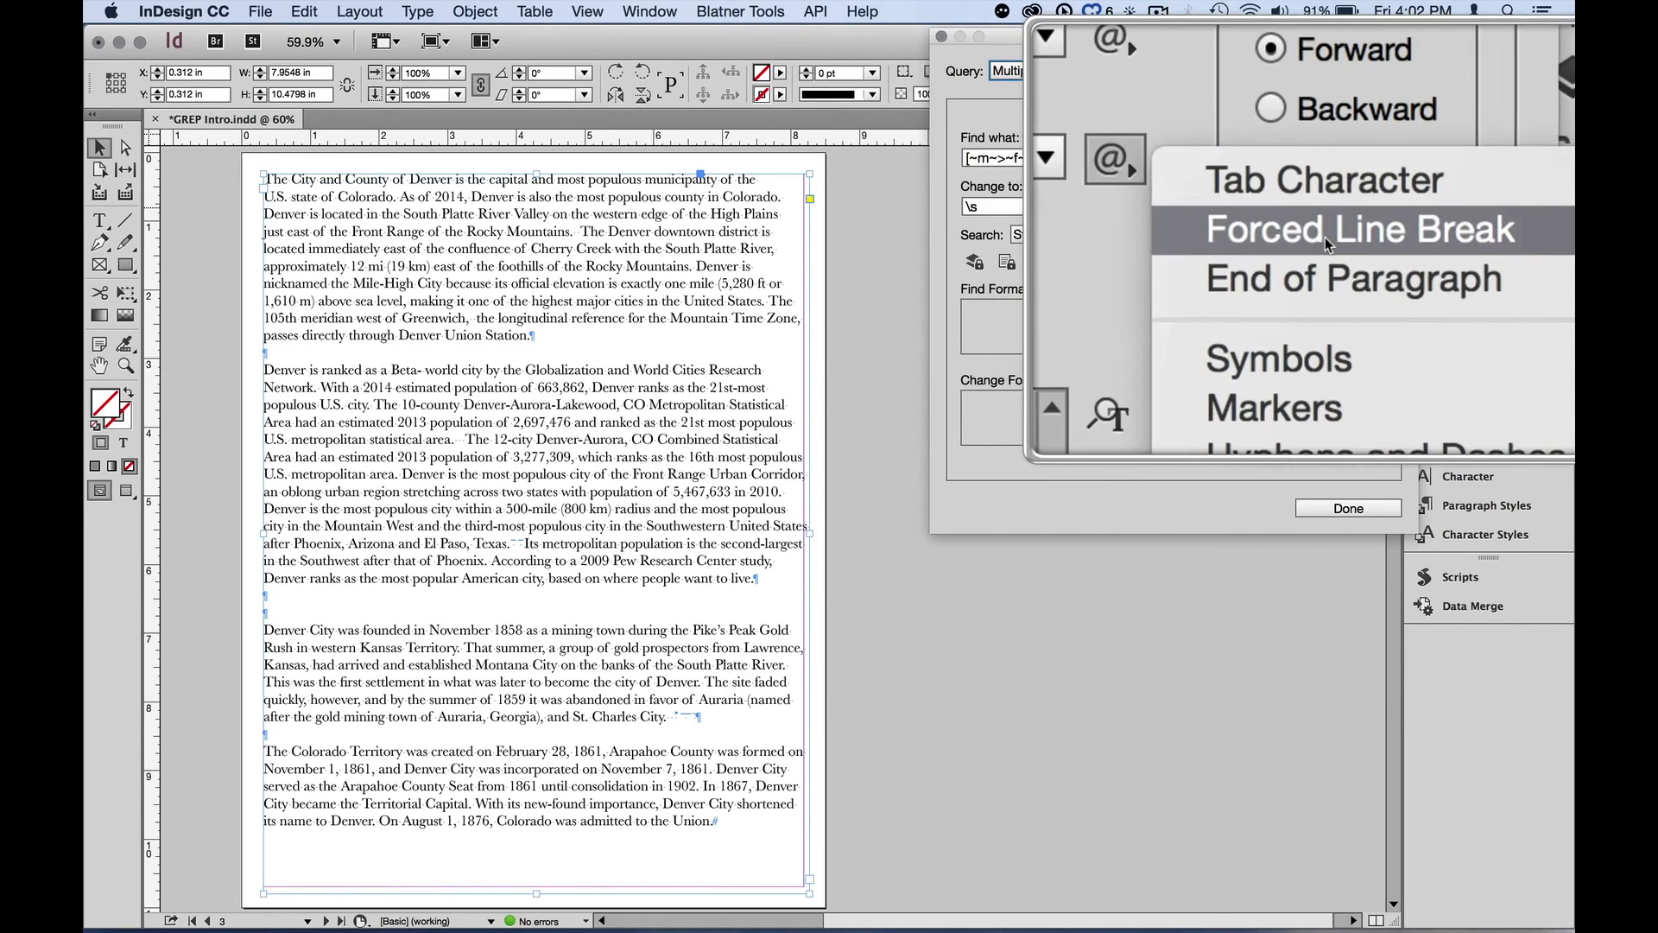
{"action": "mouse_move", "coordinate": [1345, 352]}
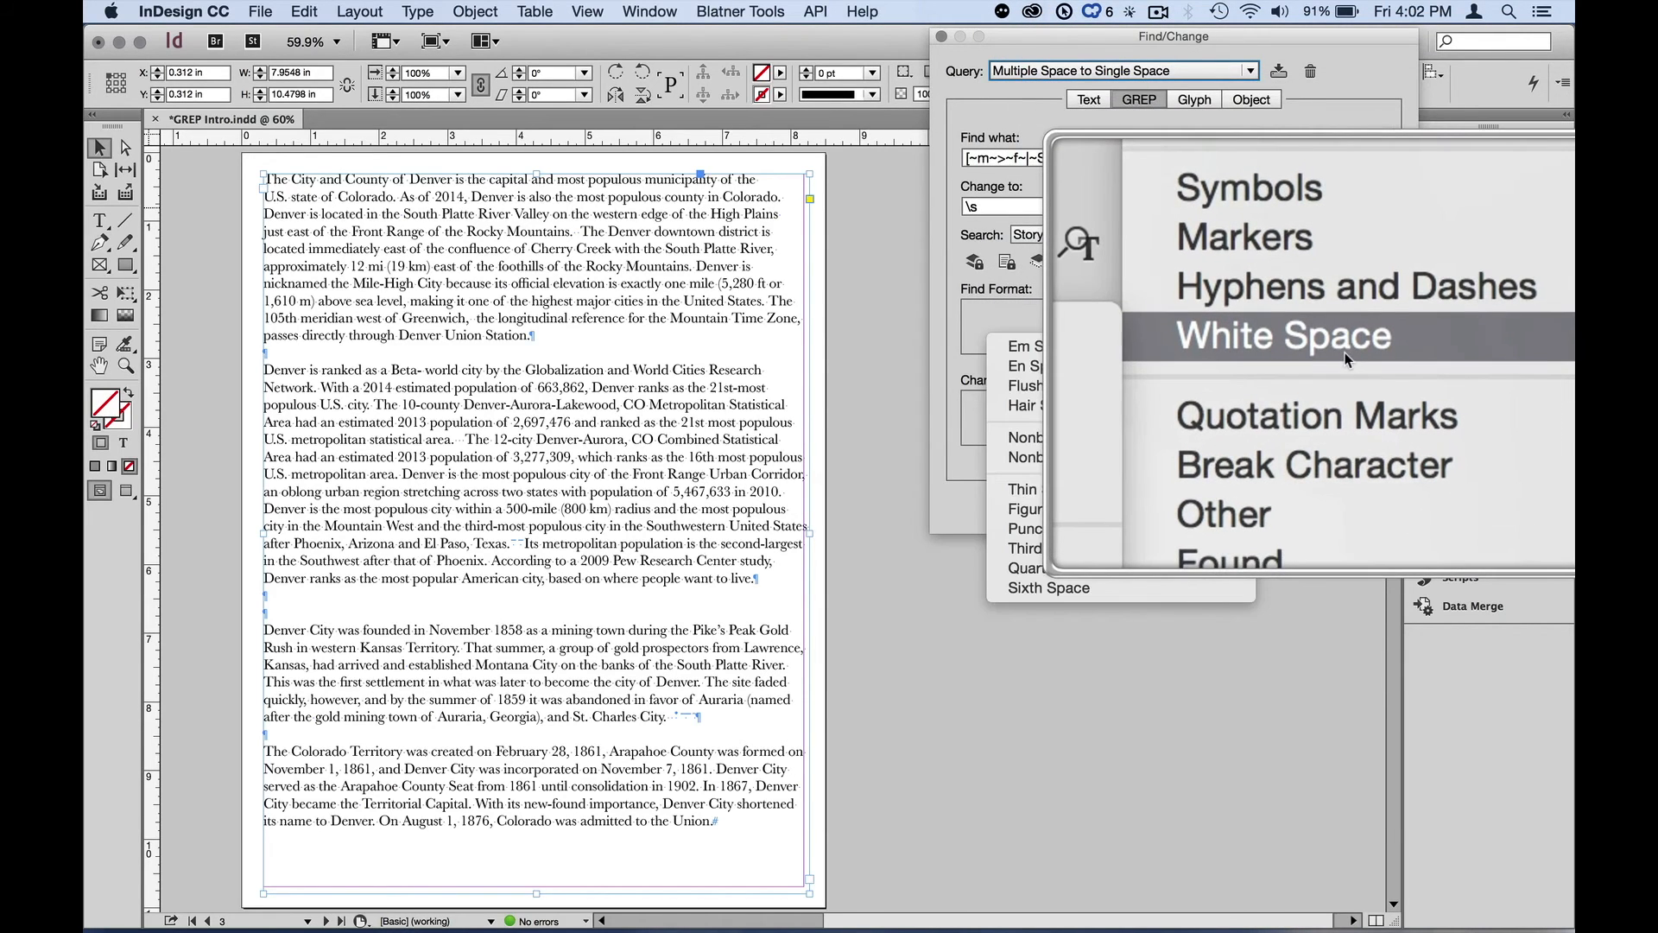
{"action": "key", "text": "alt+z"}
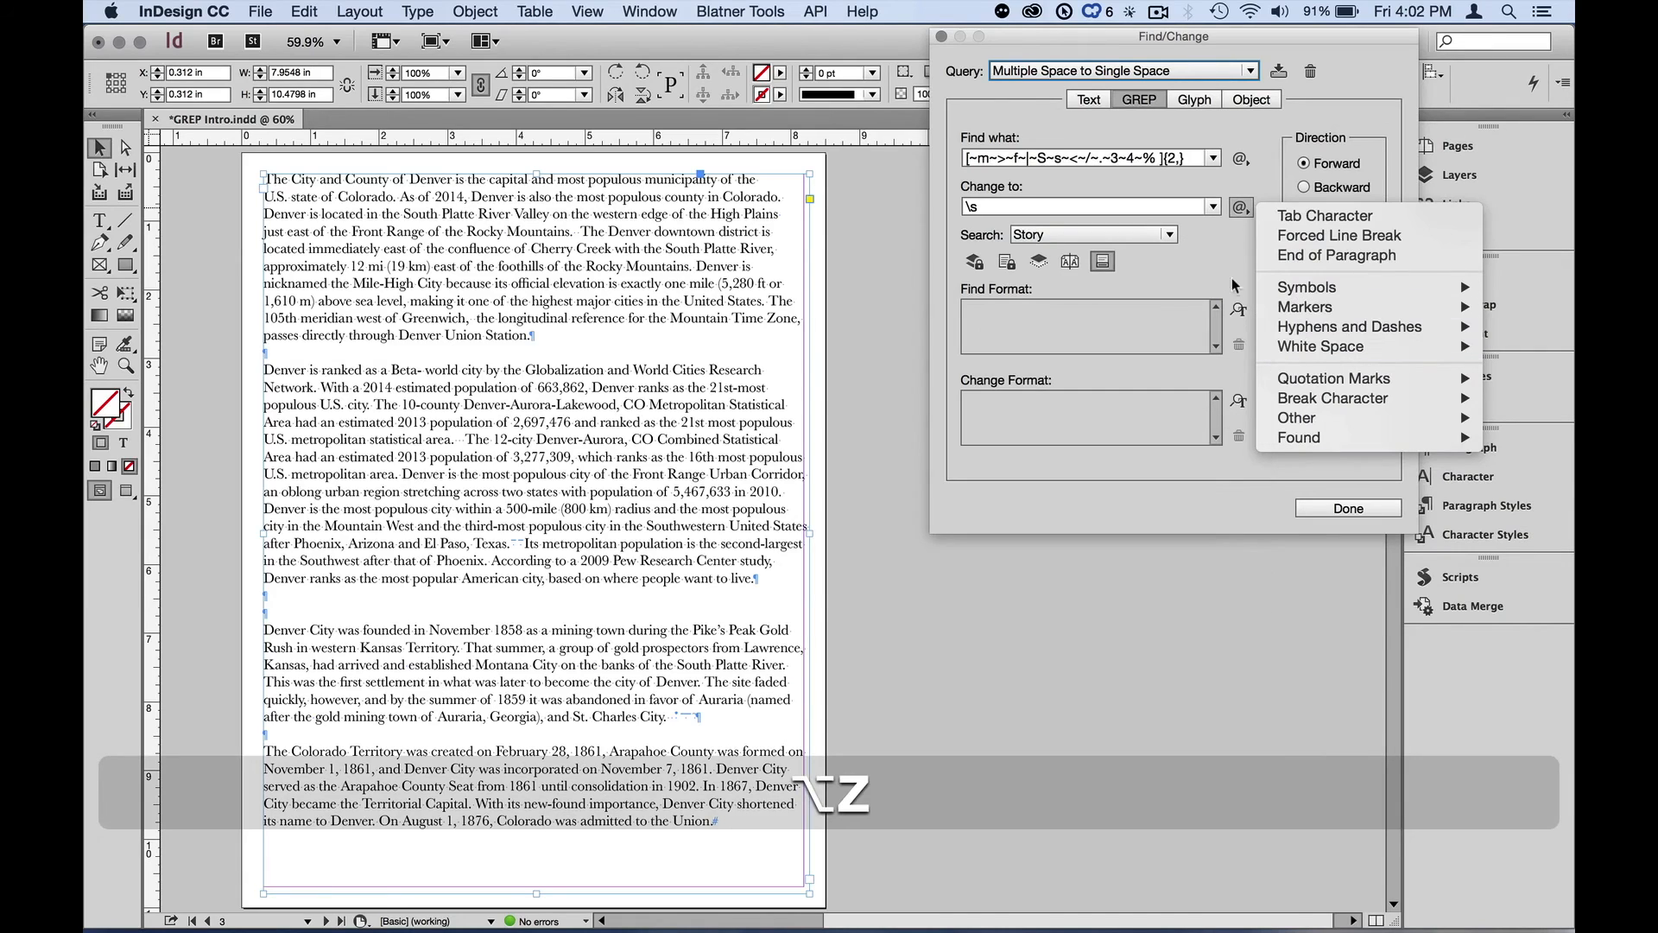
{"action": "left_click", "coordinate": [1217, 277]}
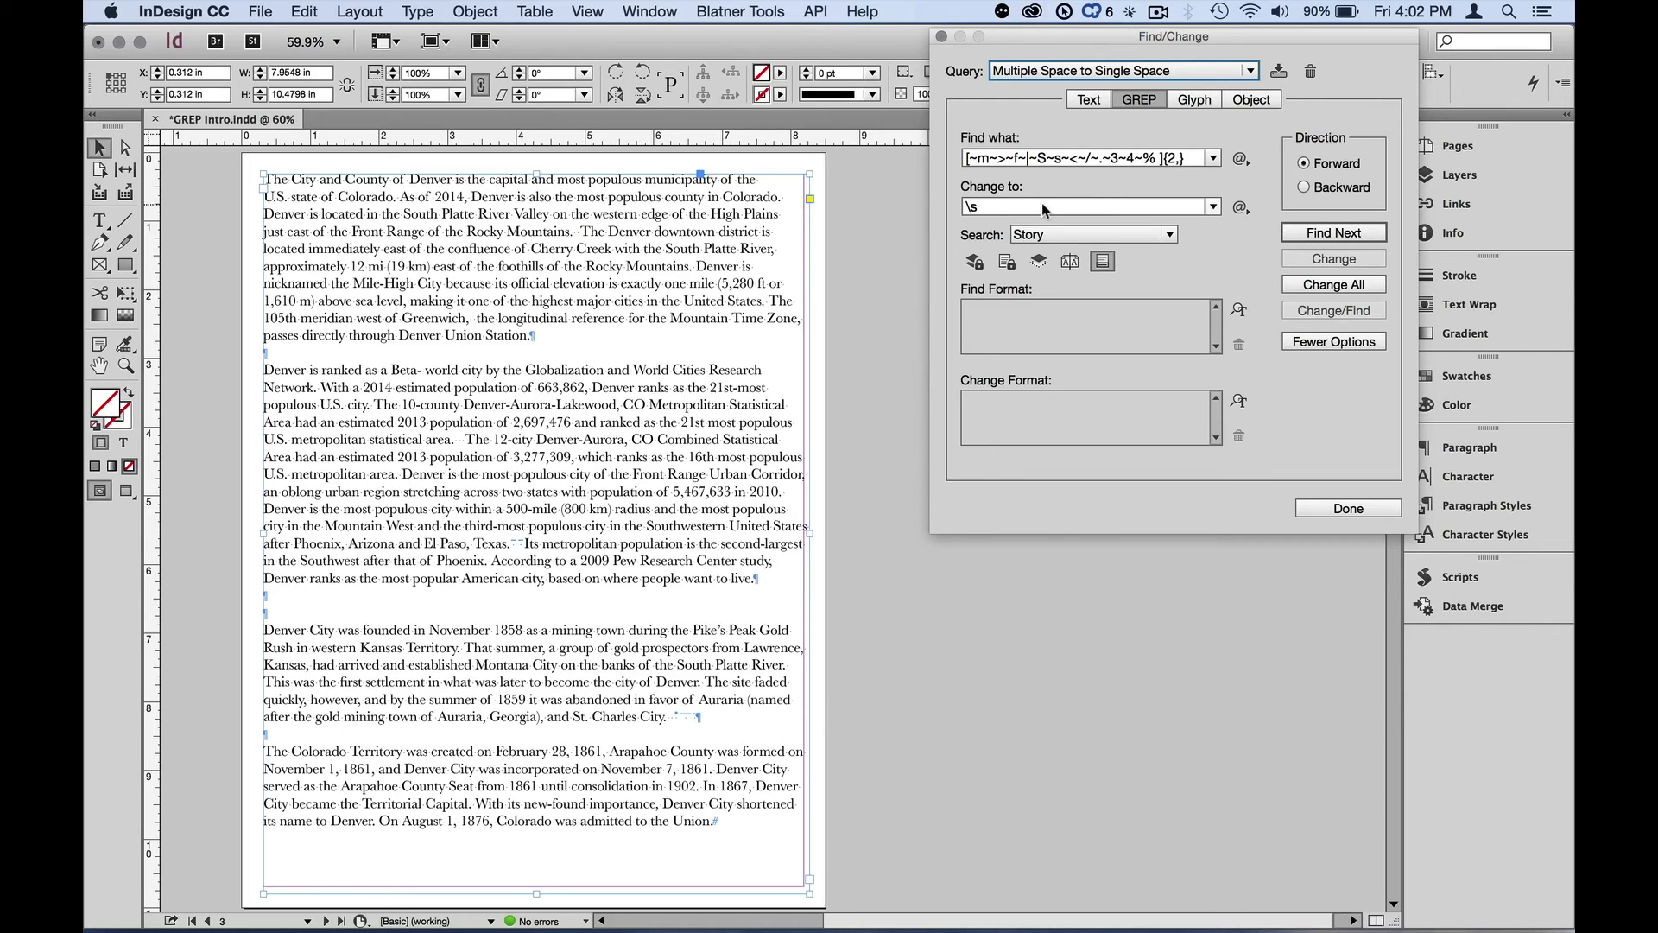
Run Change All with the query on the story and dismiss the completion alert
{"action": "left_click", "coordinate": [1318, 284]}
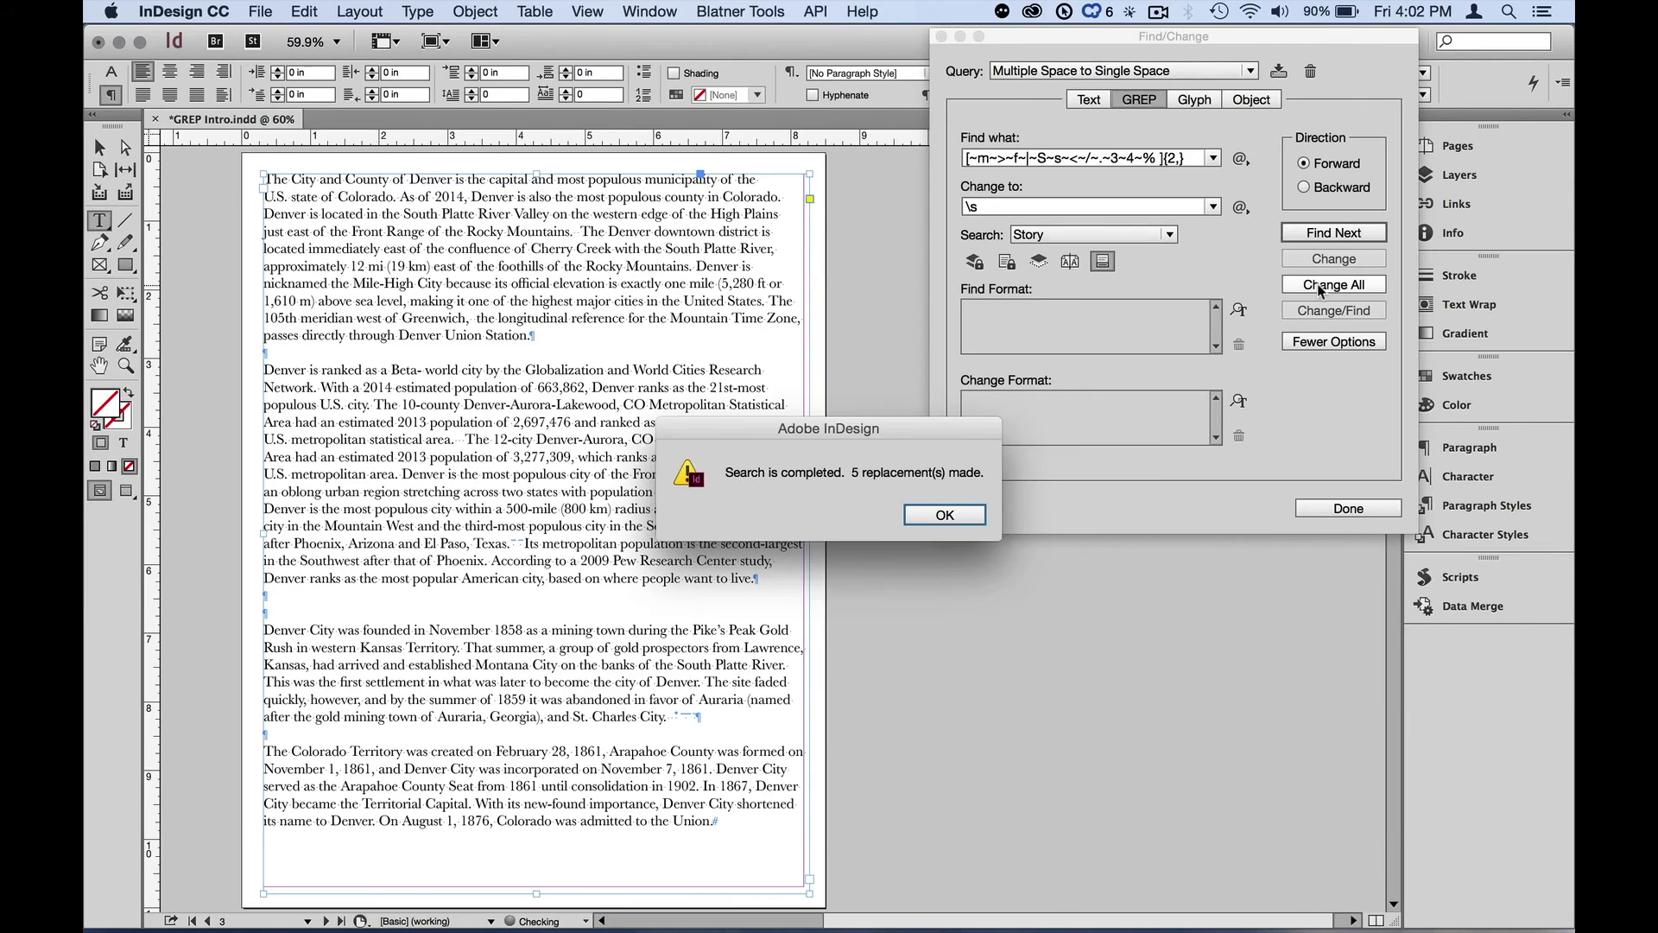
{"action": "key", "text": "Return"}
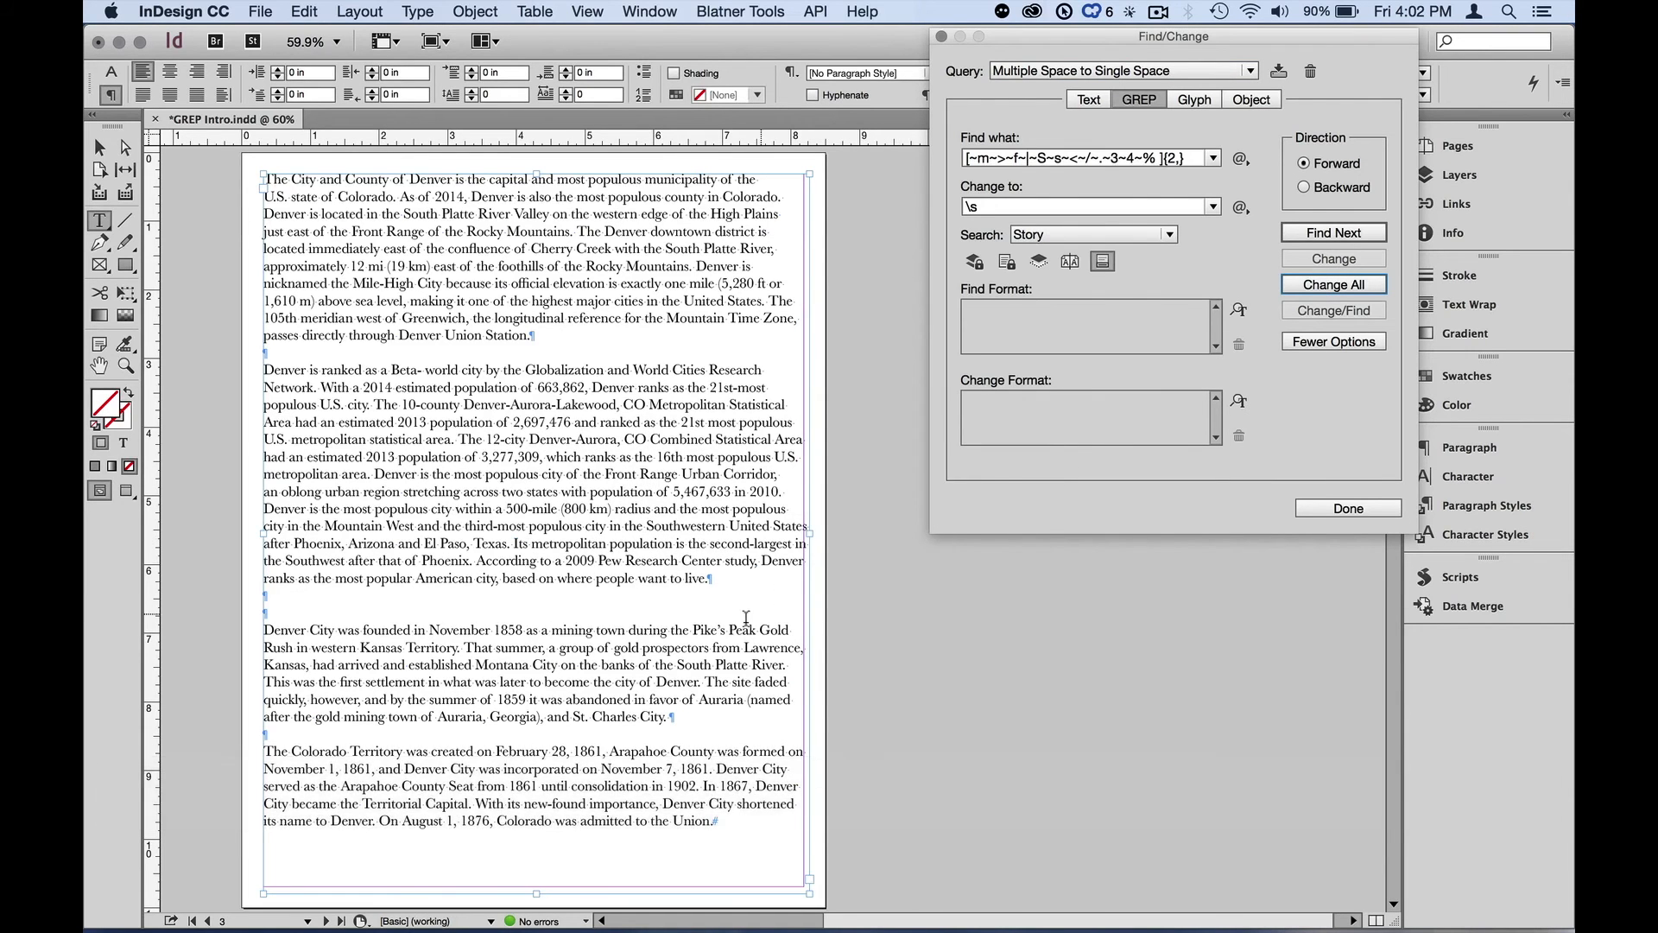
{"action": "key", "text": "alt+z"}
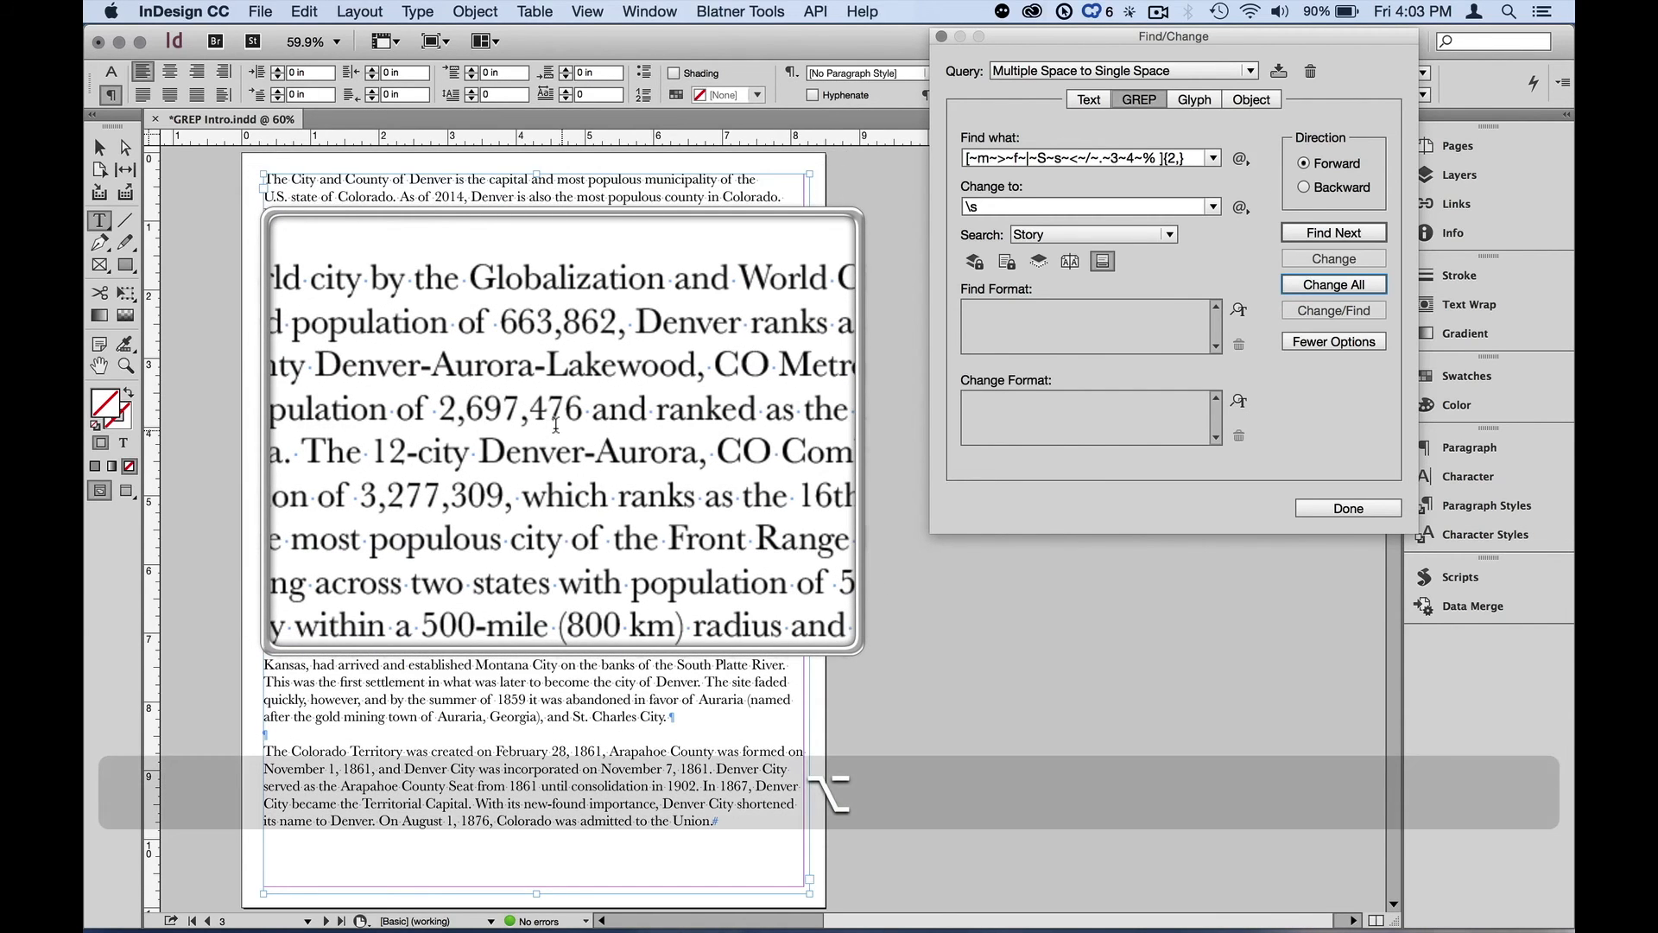
{"action": "key", "text": "alt+z"}
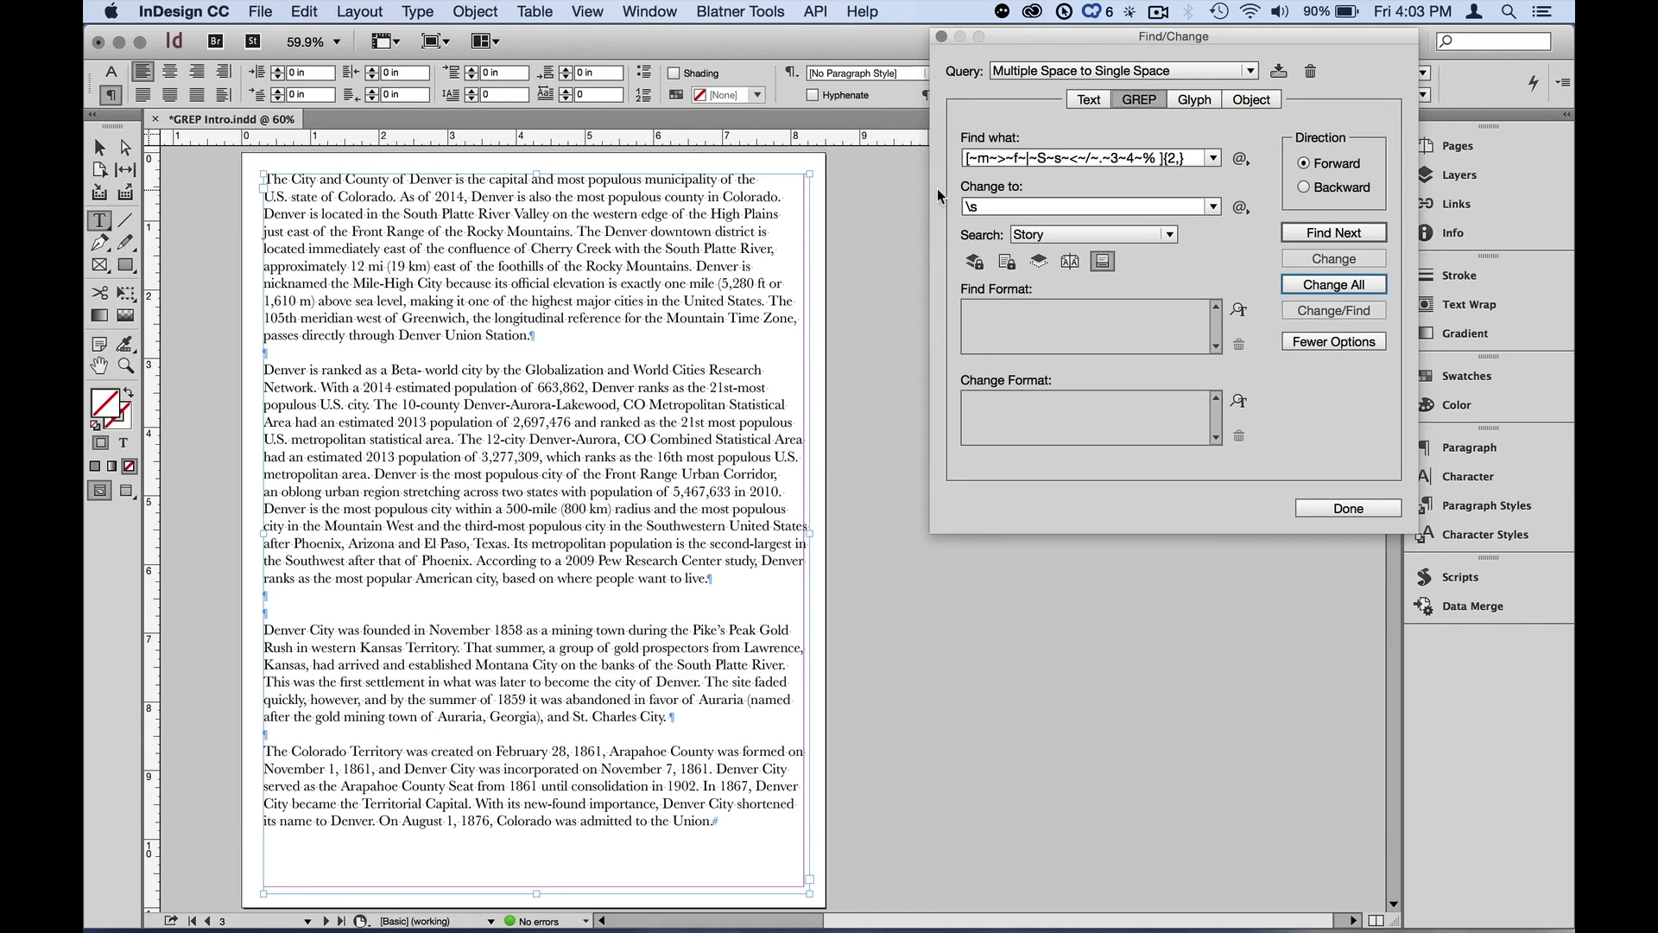
{"action": "key", "text": "alt+z"}
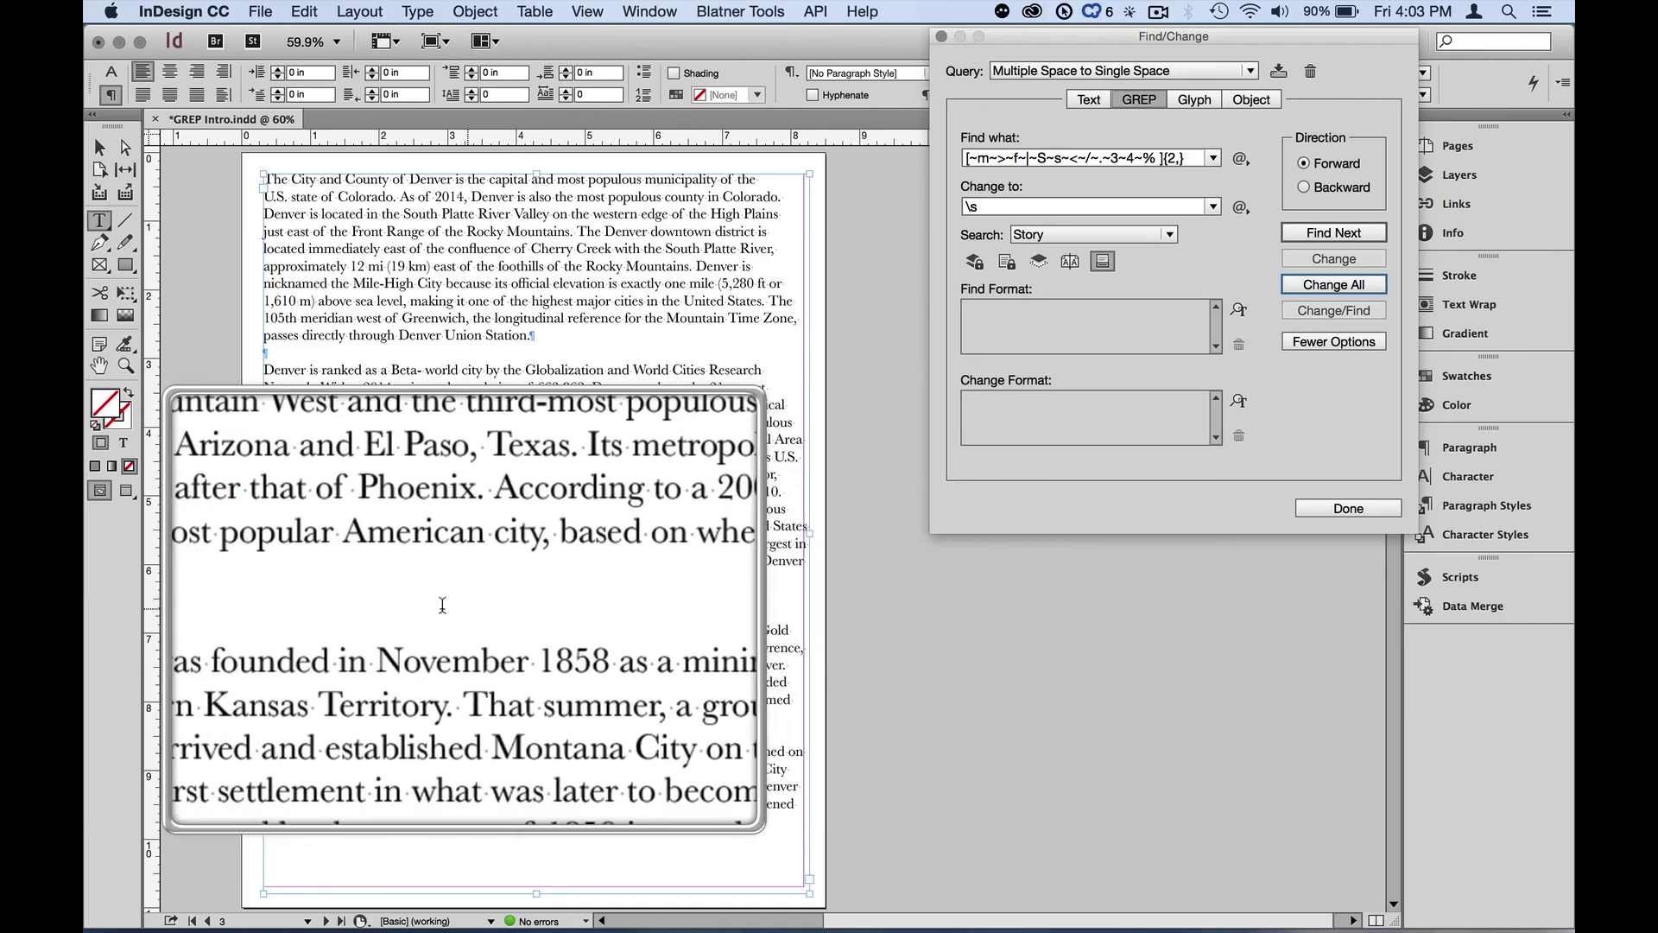
{"action": "key", "text": "alt+z"}
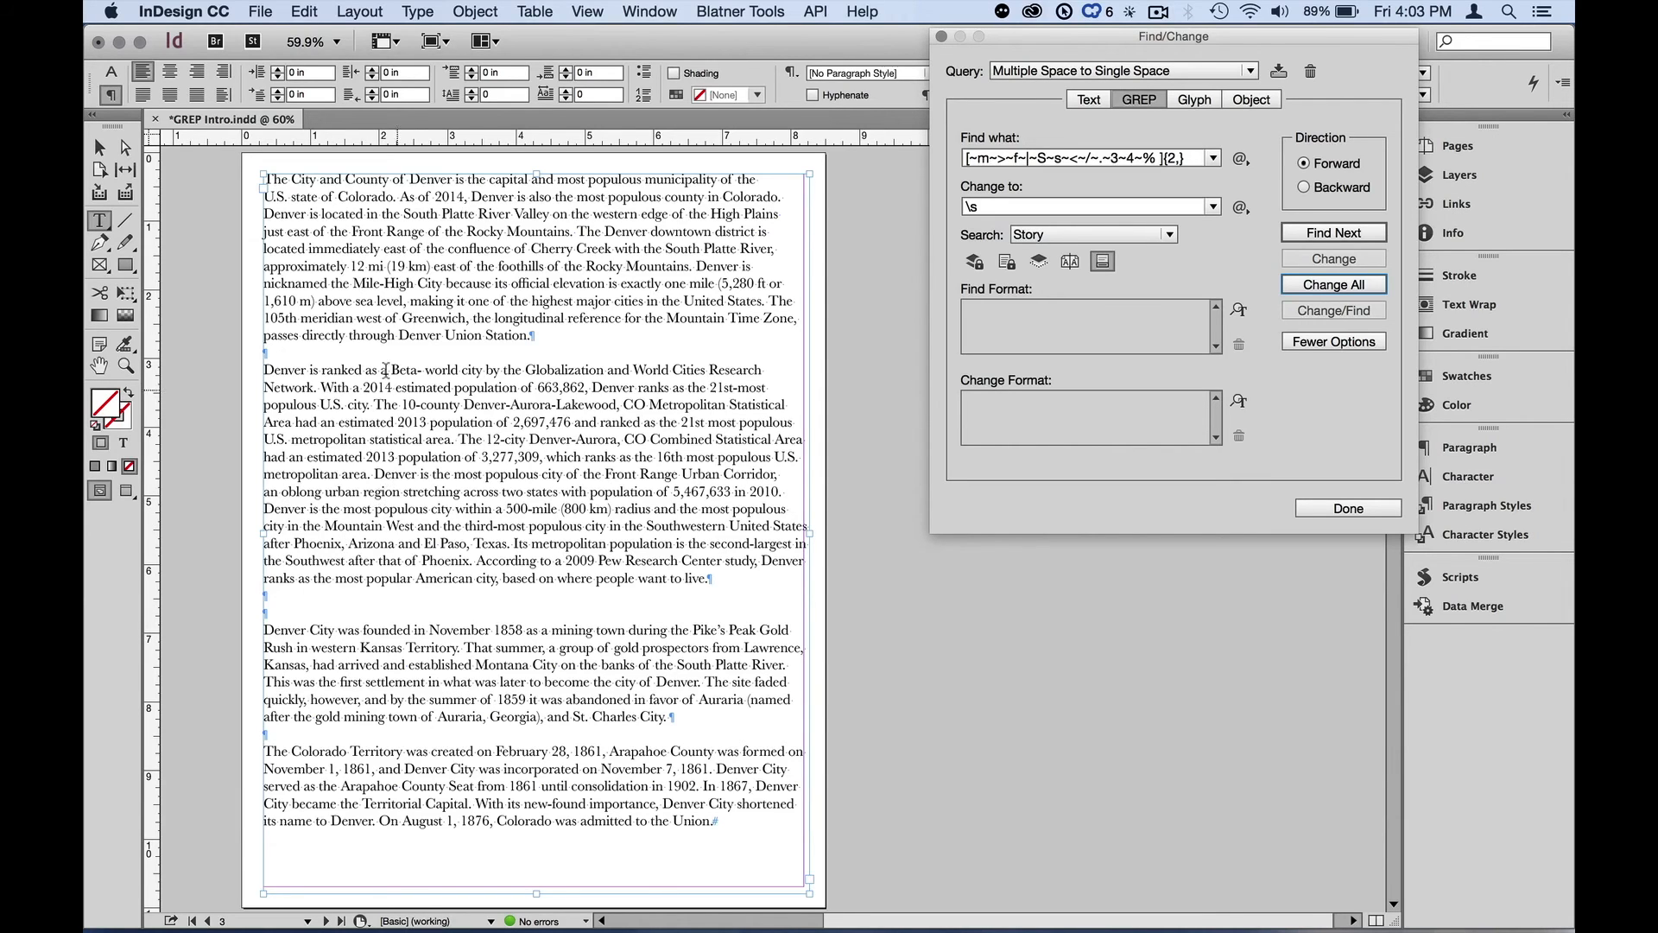
Switch to the selection tool and load the saved 'Multiple Return to Single Return' GREP query
{"action": "left_click", "coordinate": [101, 148]}
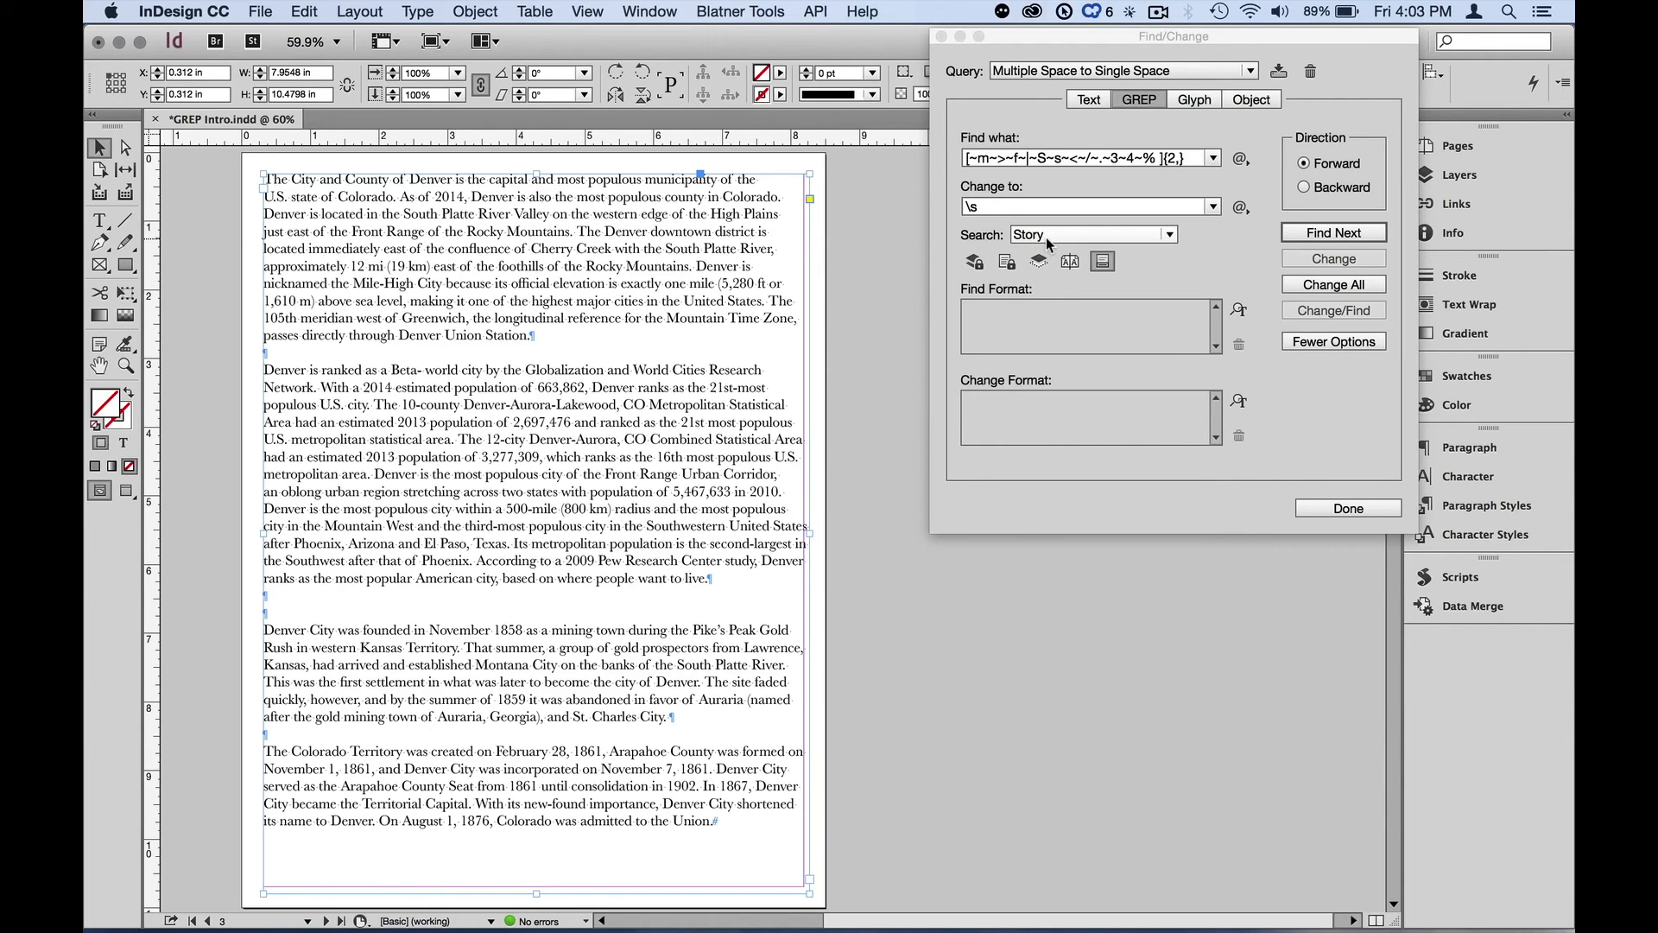
{"action": "left_click", "coordinate": [1129, 72]}
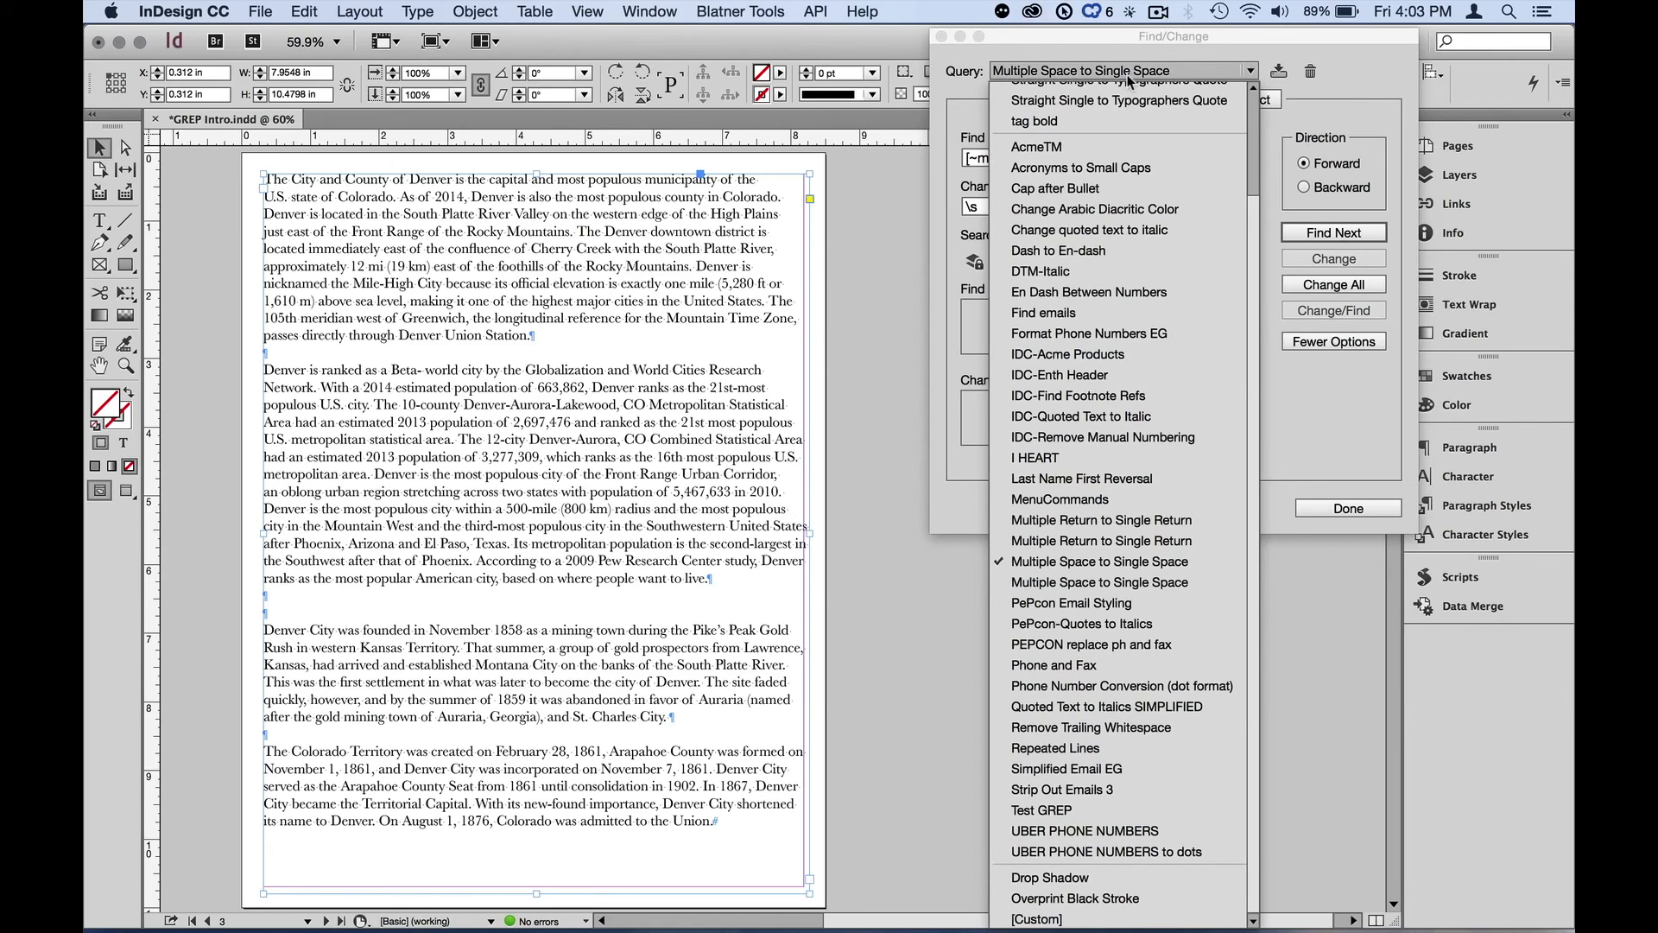
{"action": "left_click", "coordinate": [1138, 520]}
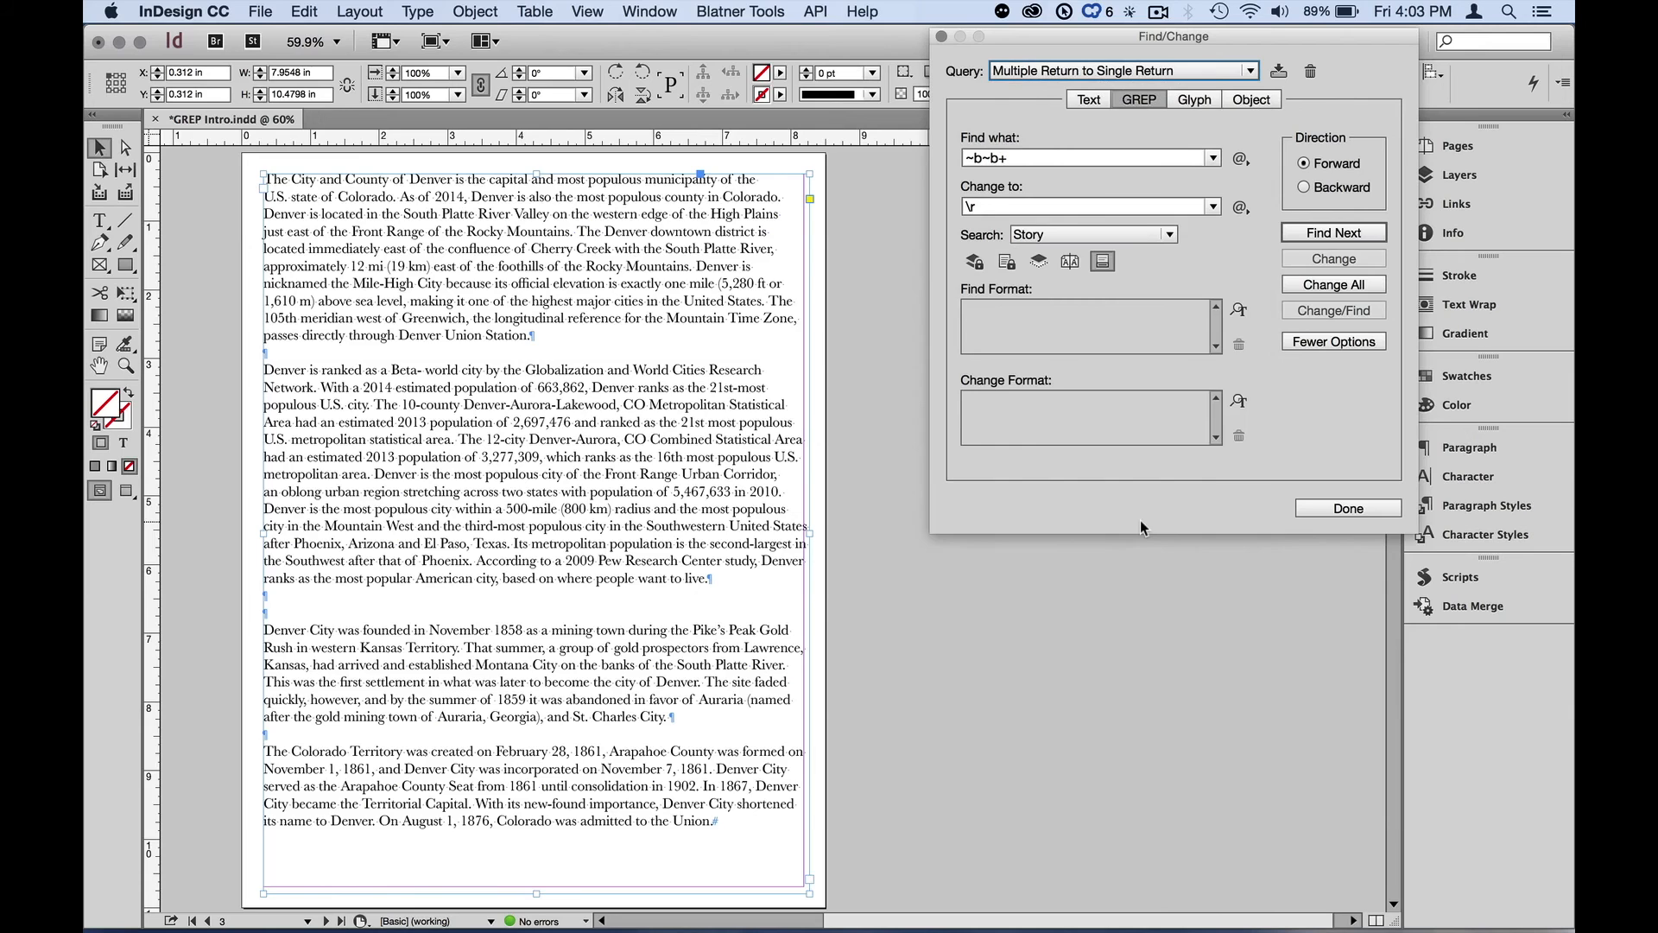
Open the Find what special-characters menu to review its GREP categories without inserting anything
{"action": "key", "text": "alt+z"}
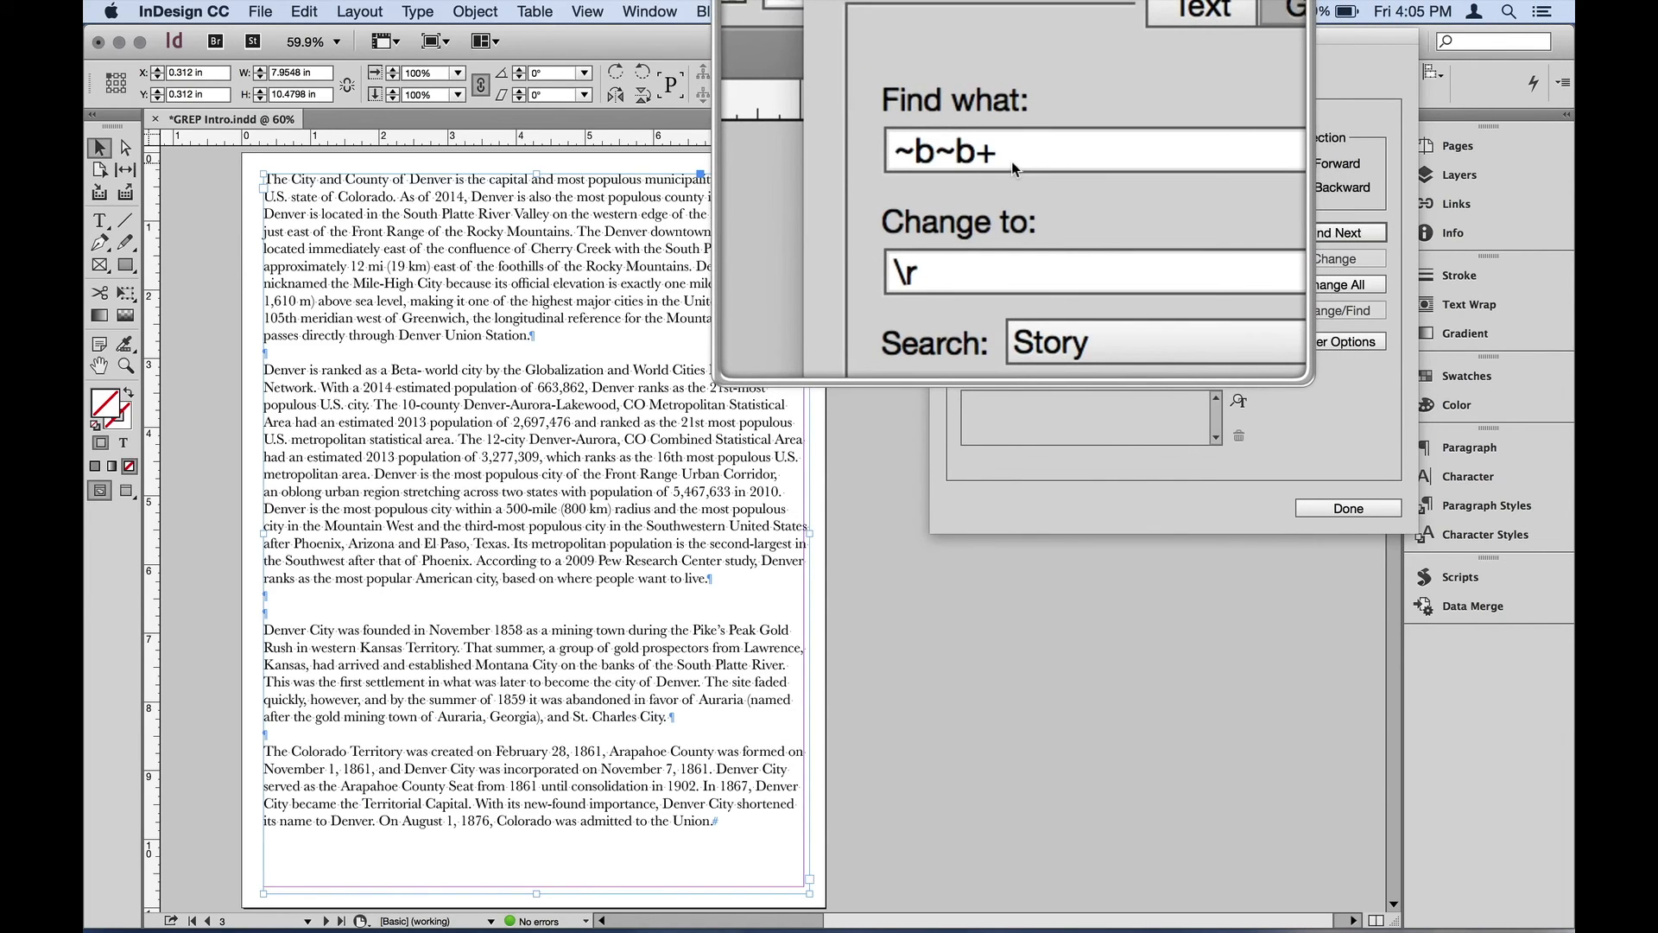
{"action": "key", "text": "alt+z"}
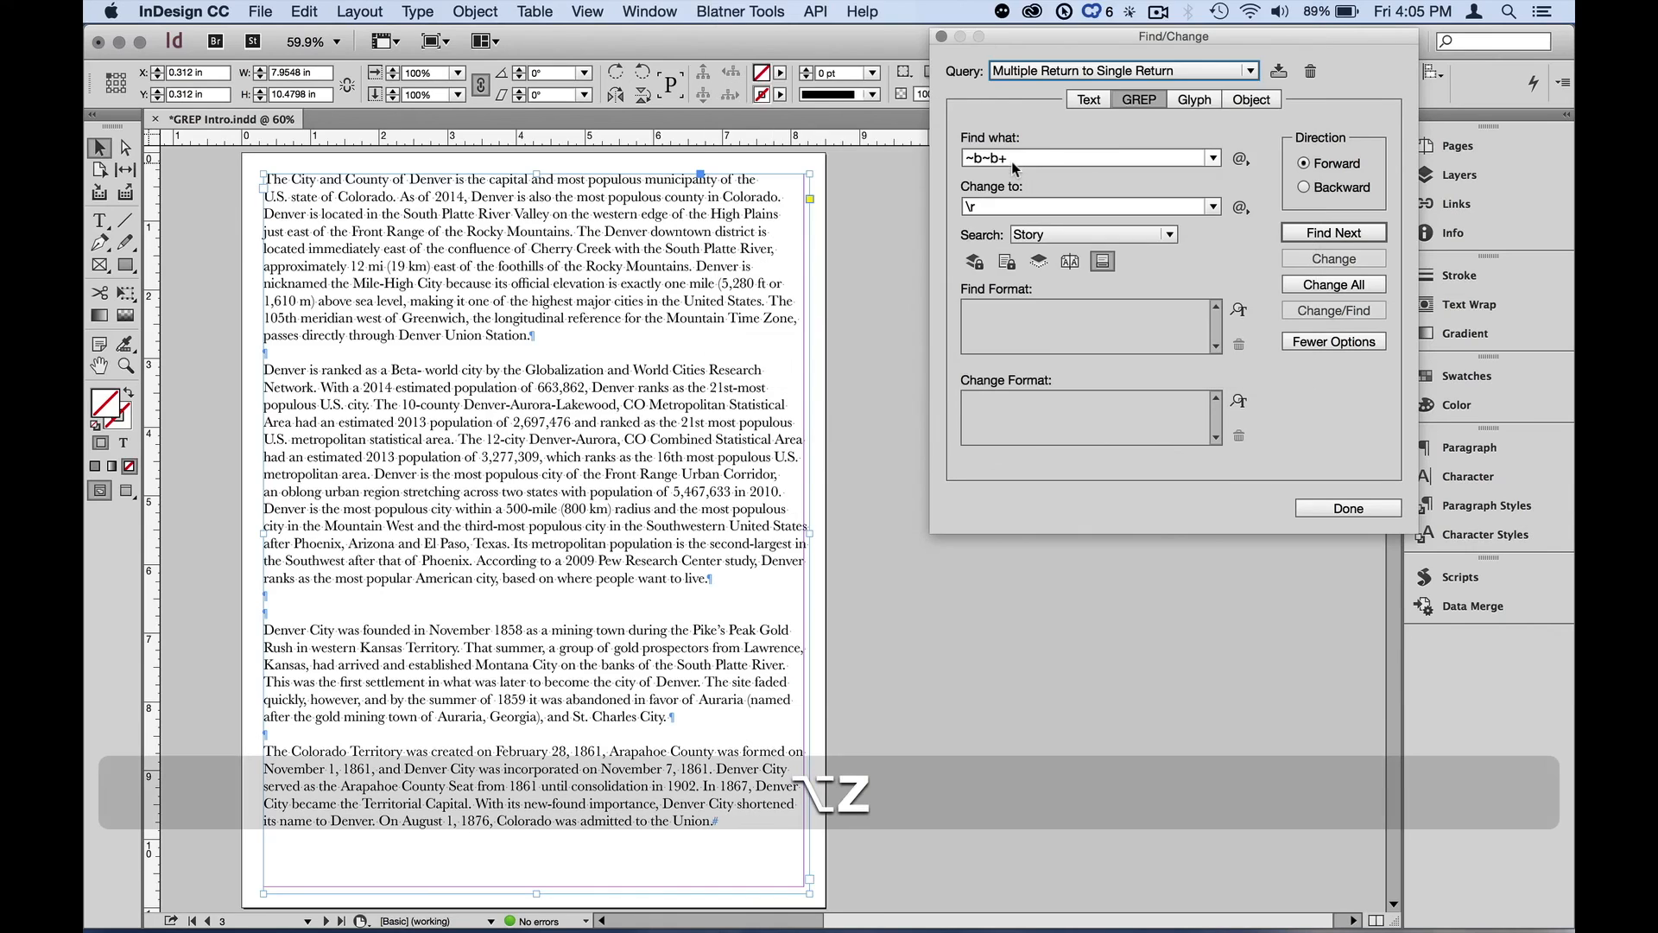
{"action": "left_click", "coordinate": [1239, 161]}
{"action": "mouse_move", "coordinate": [1293, 421]}
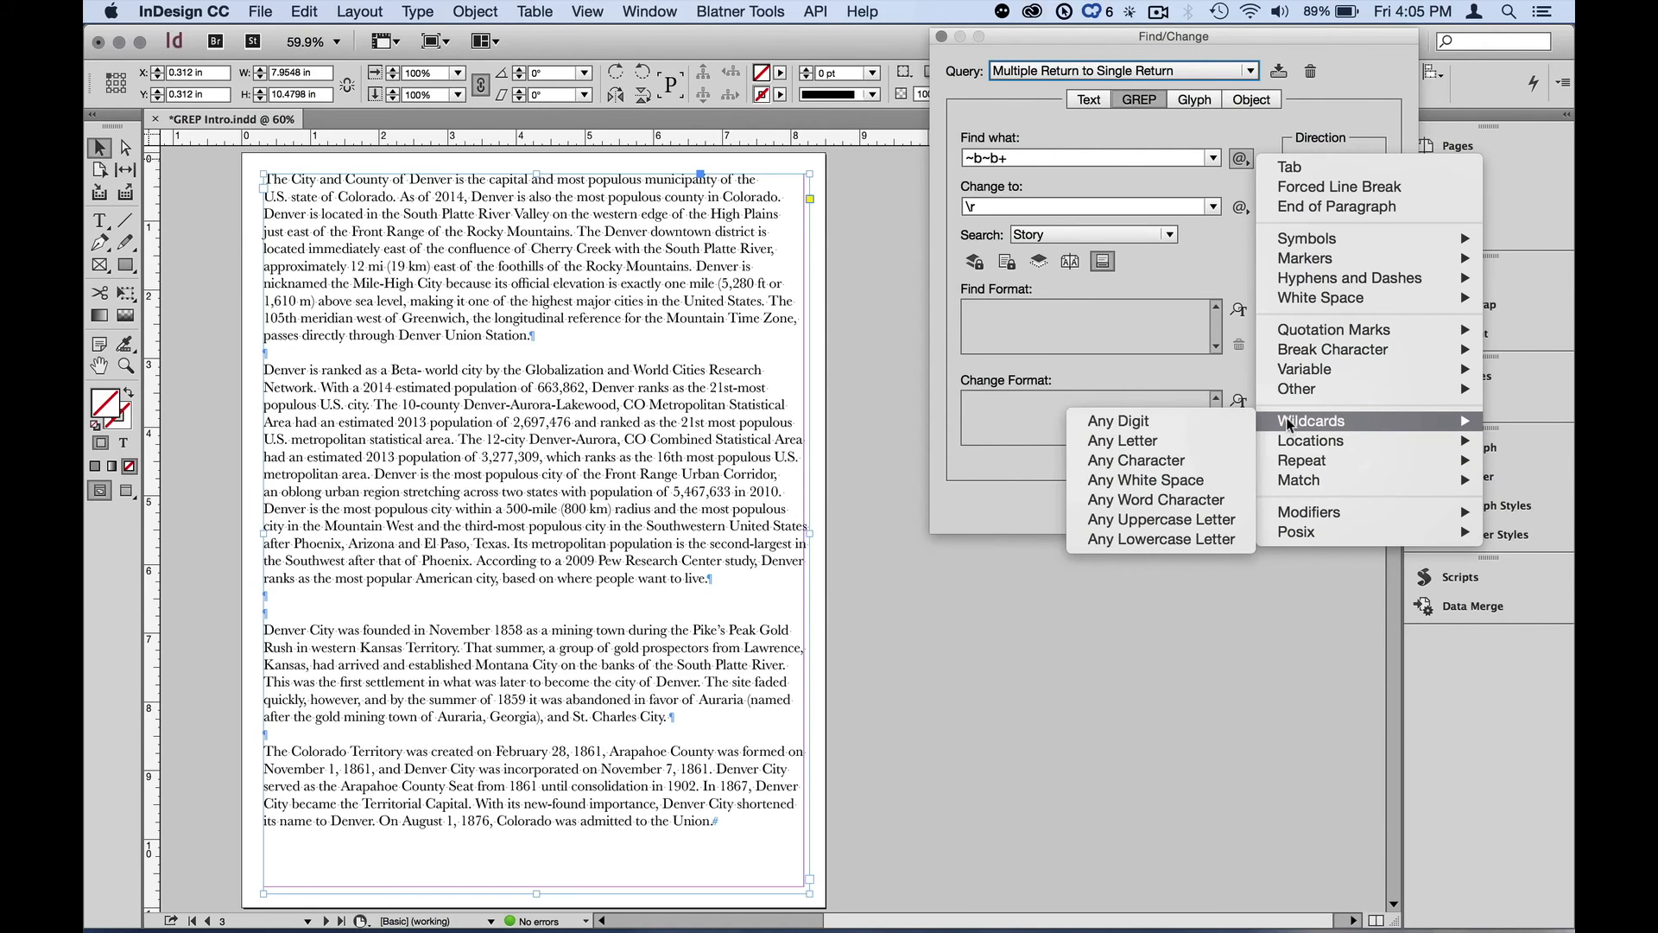
{"action": "left_click", "coordinate": [1245, 377]}
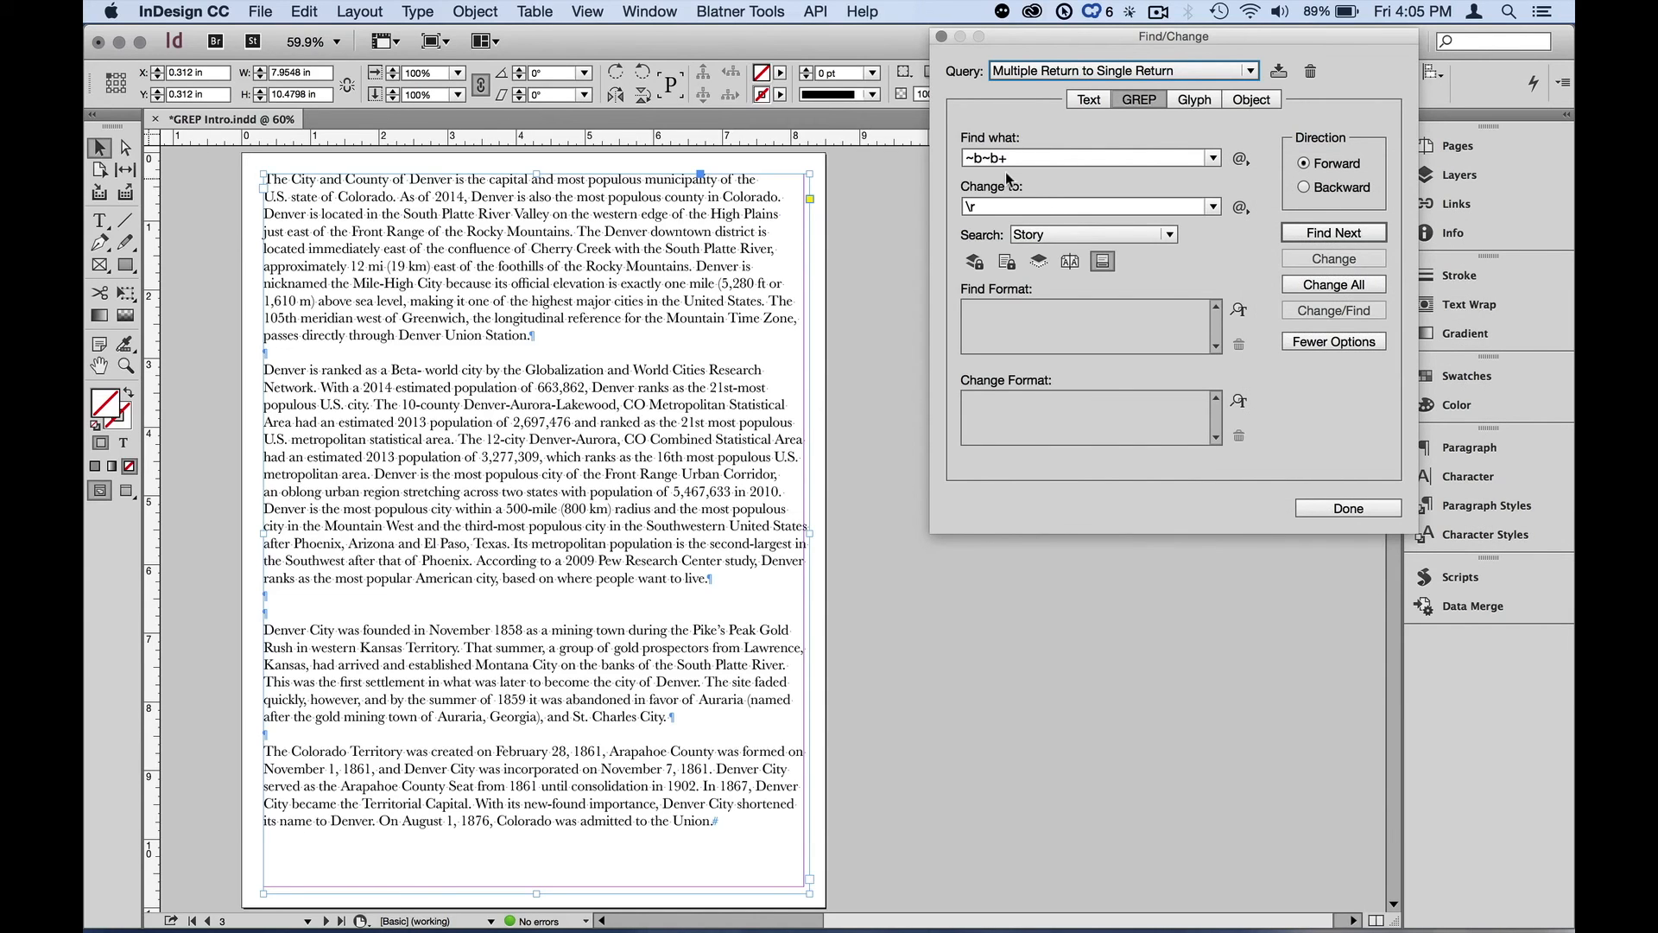
Insert another End of Paragraph into the Change to field so it reads \r\r
{"action": "key", "text": "alt+z"}
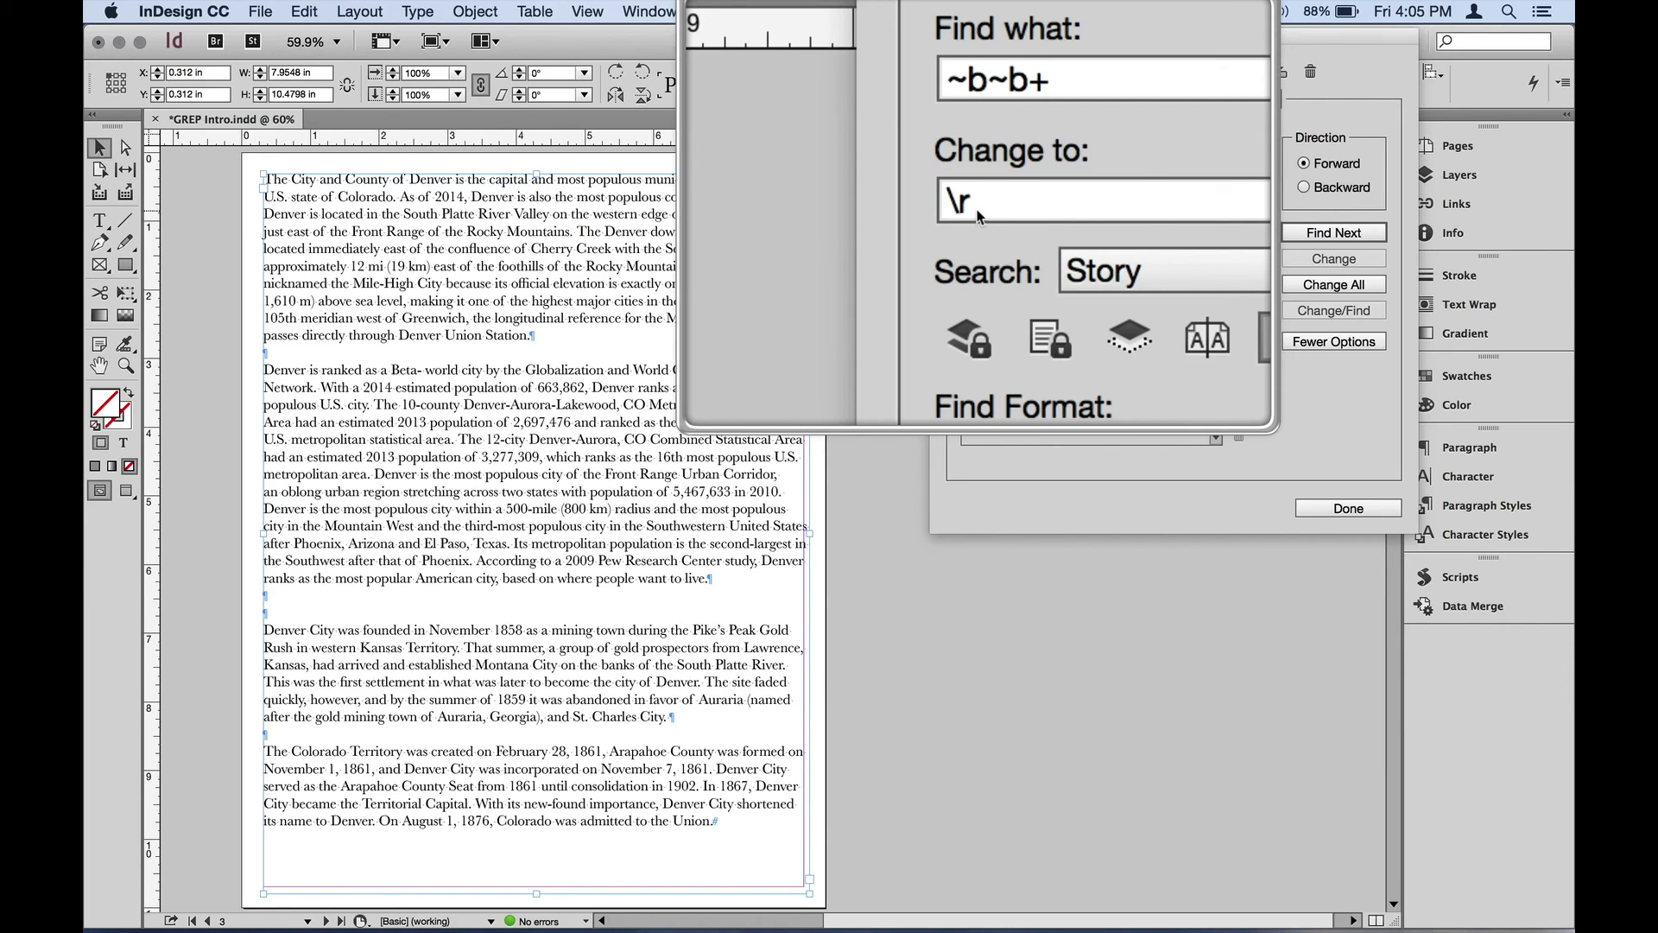
{"action": "key", "text": "alt+z"}
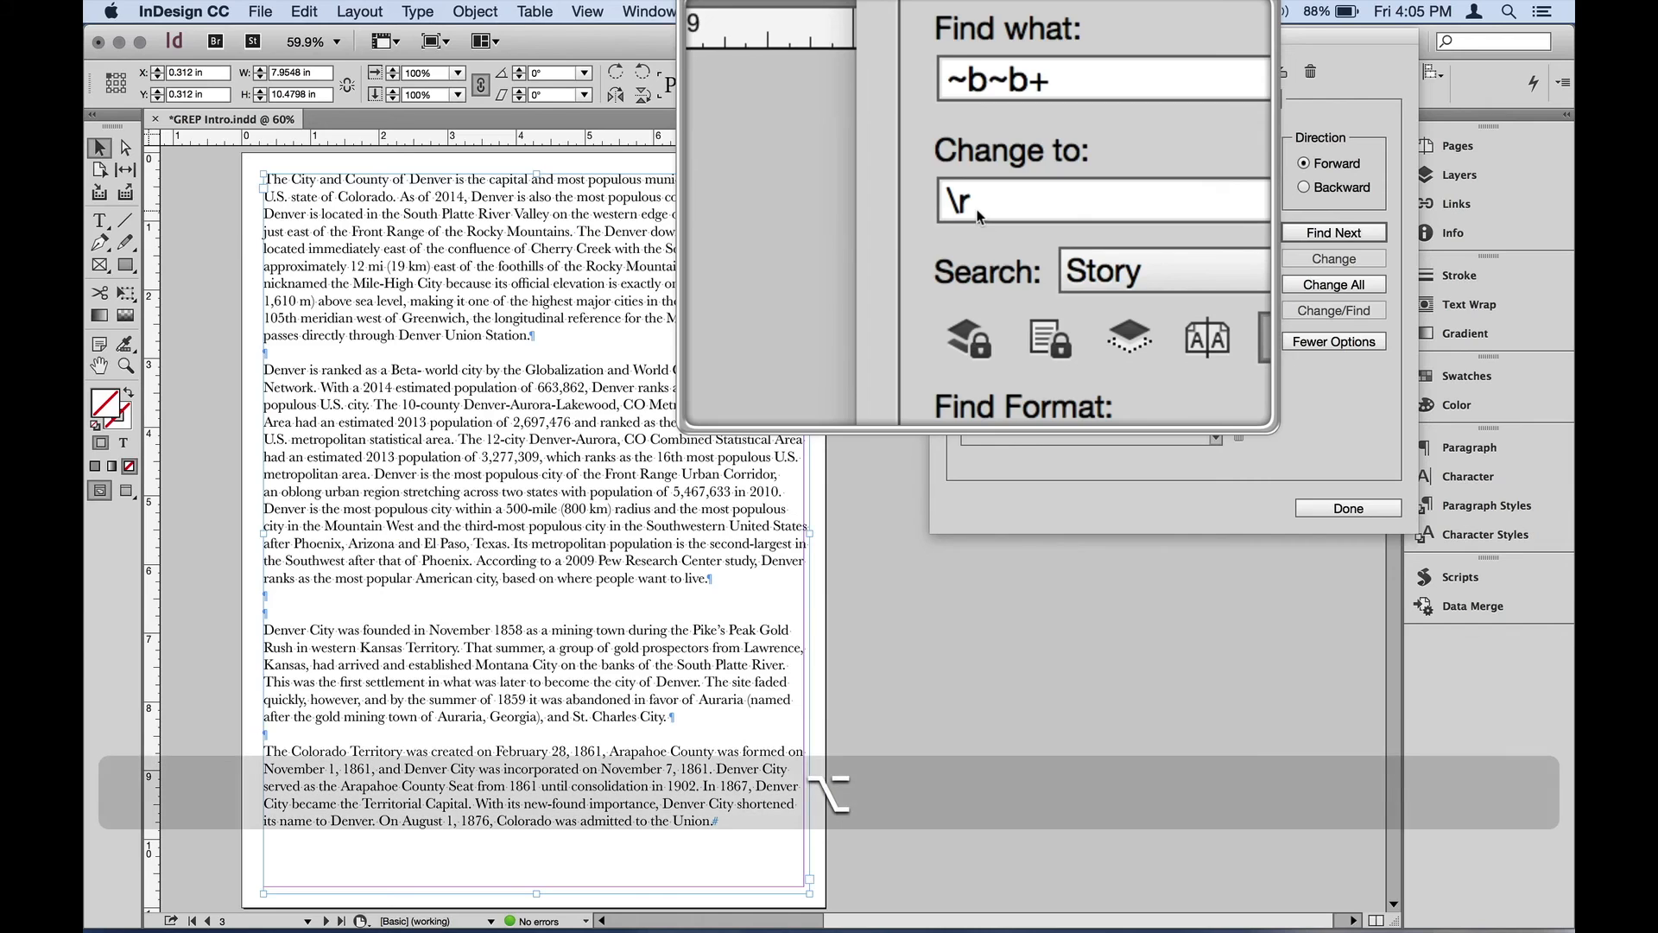
{"action": "left_click", "coordinate": [1240, 207]}
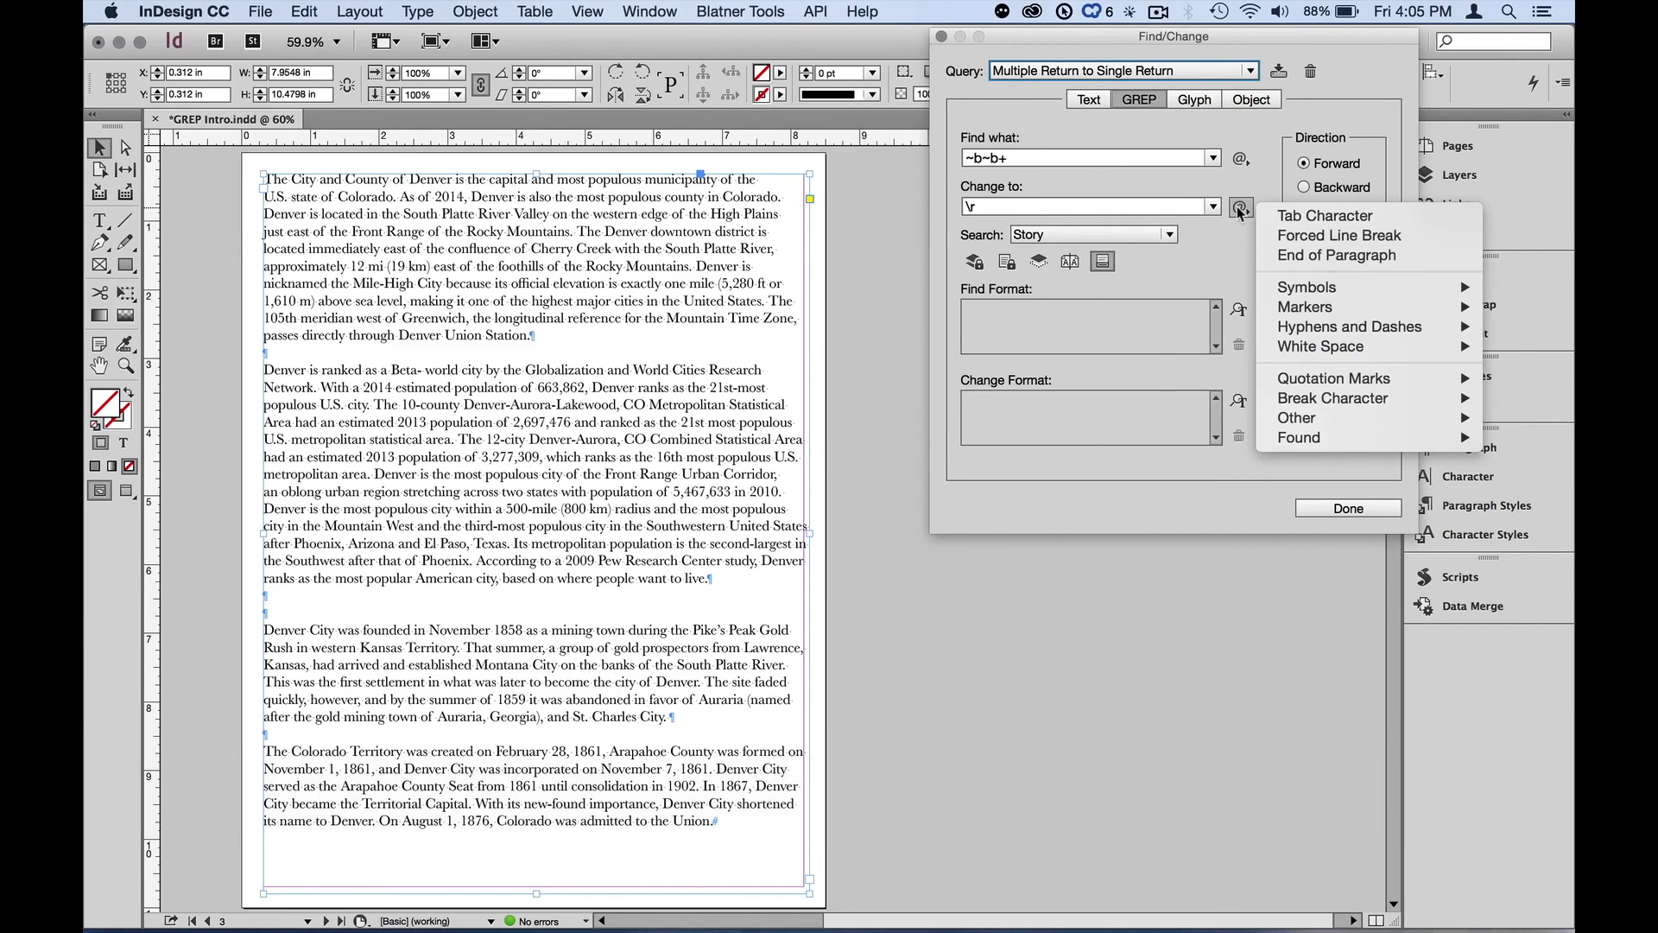
{"action": "left_click", "coordinate": [1275, 256]}
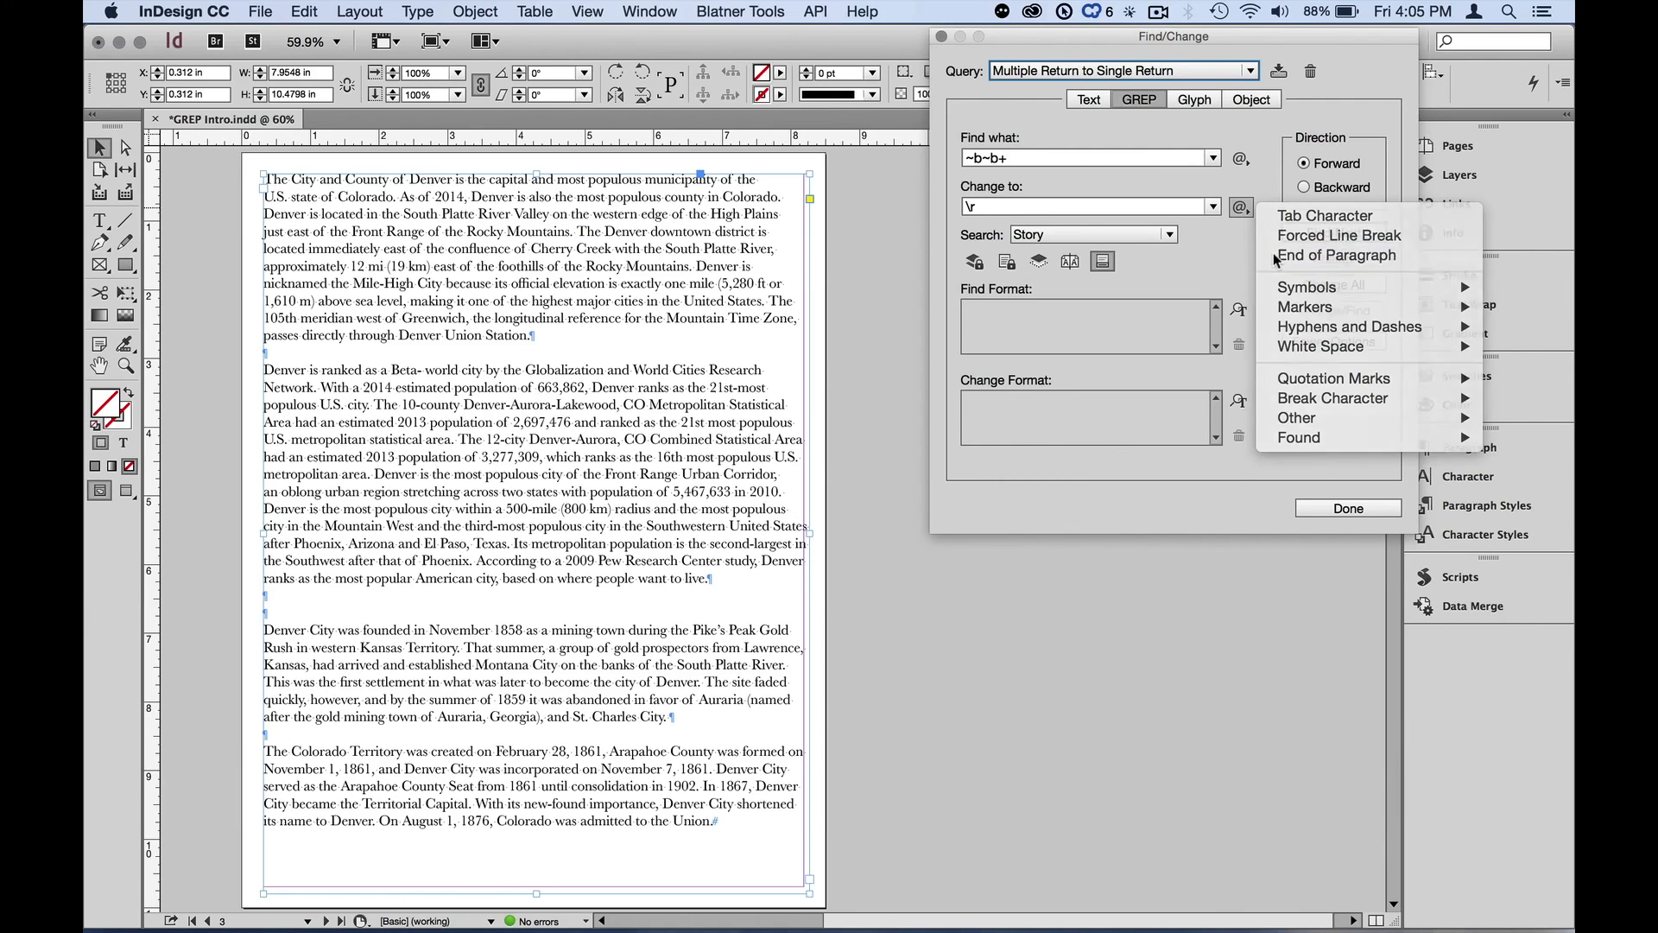
{"action": "key", "text": "alt+z"}
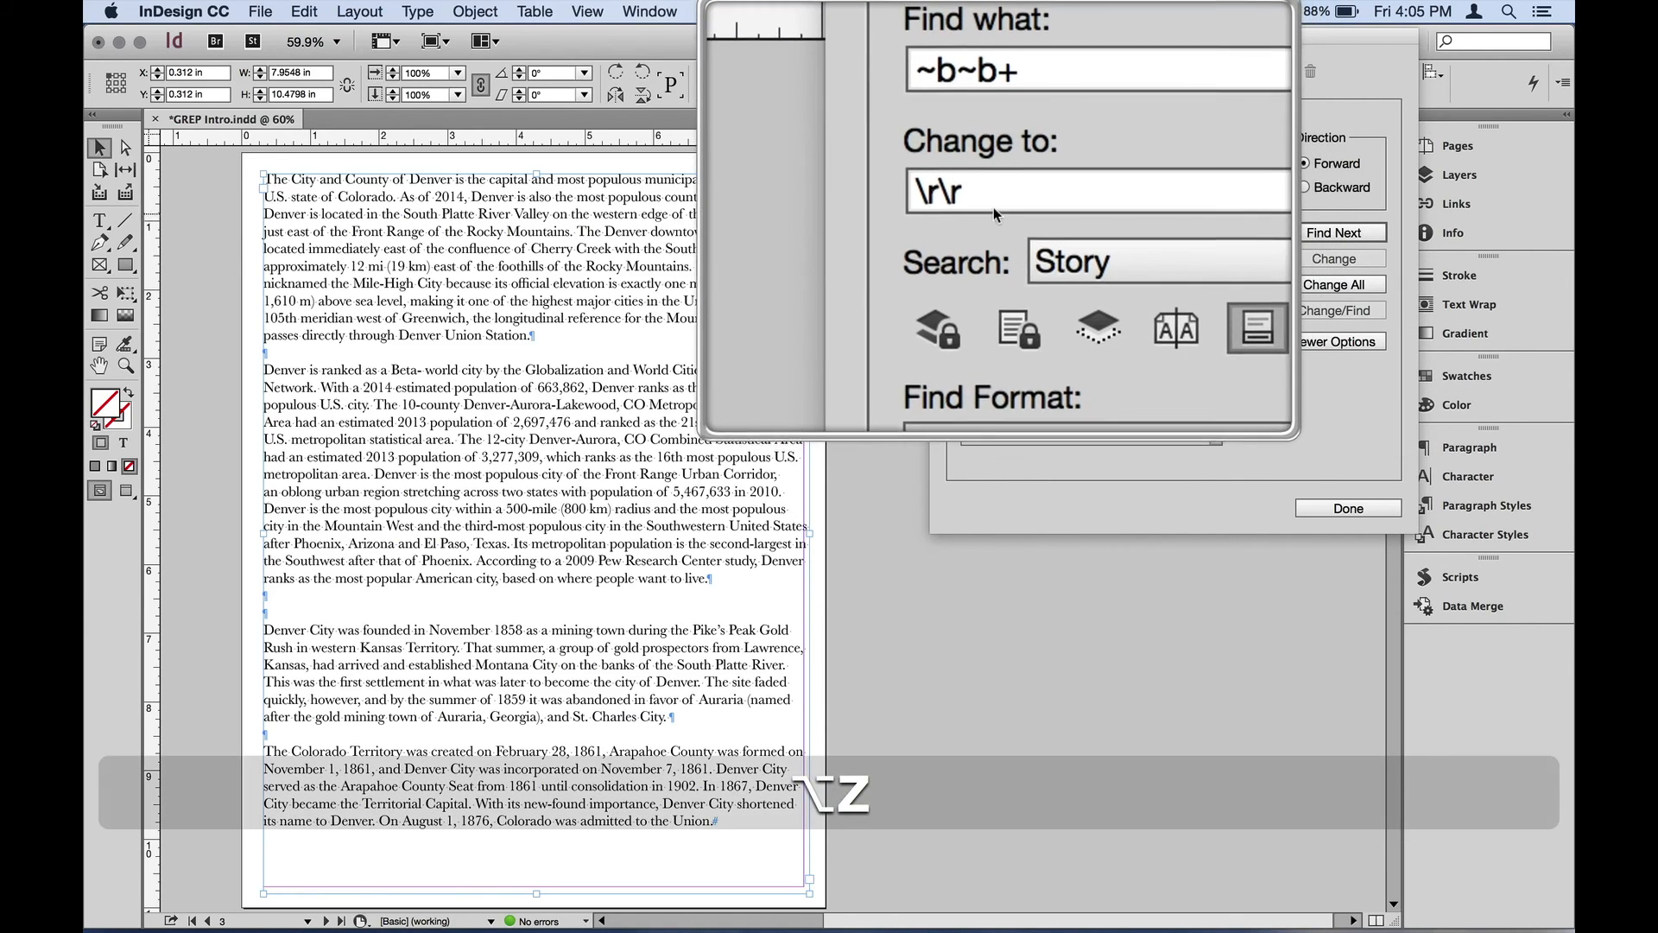
Reduce the Change to field to a single \r and run Change All on the story, dismissing the completion alert
{"action": "left_click", "coordinate": [994, 208]}
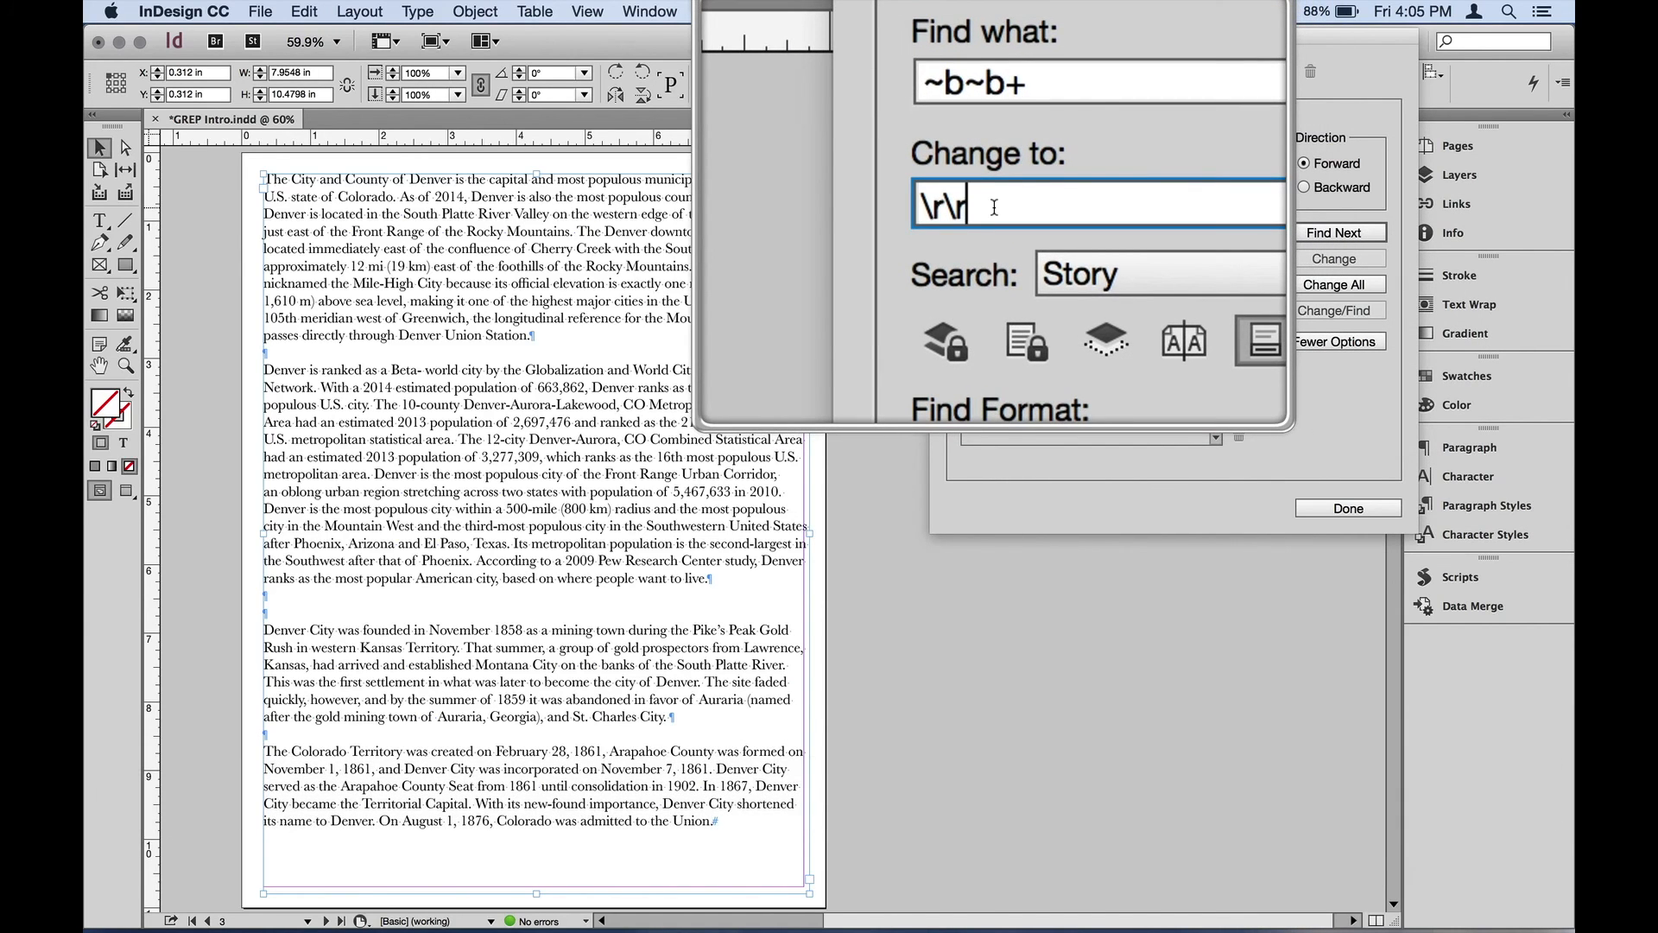
{"action": "key", "text": "BackSpace"}
{"action": "key", "text": "BackSpace"}
{"action": "key", "text": "alt+z"}
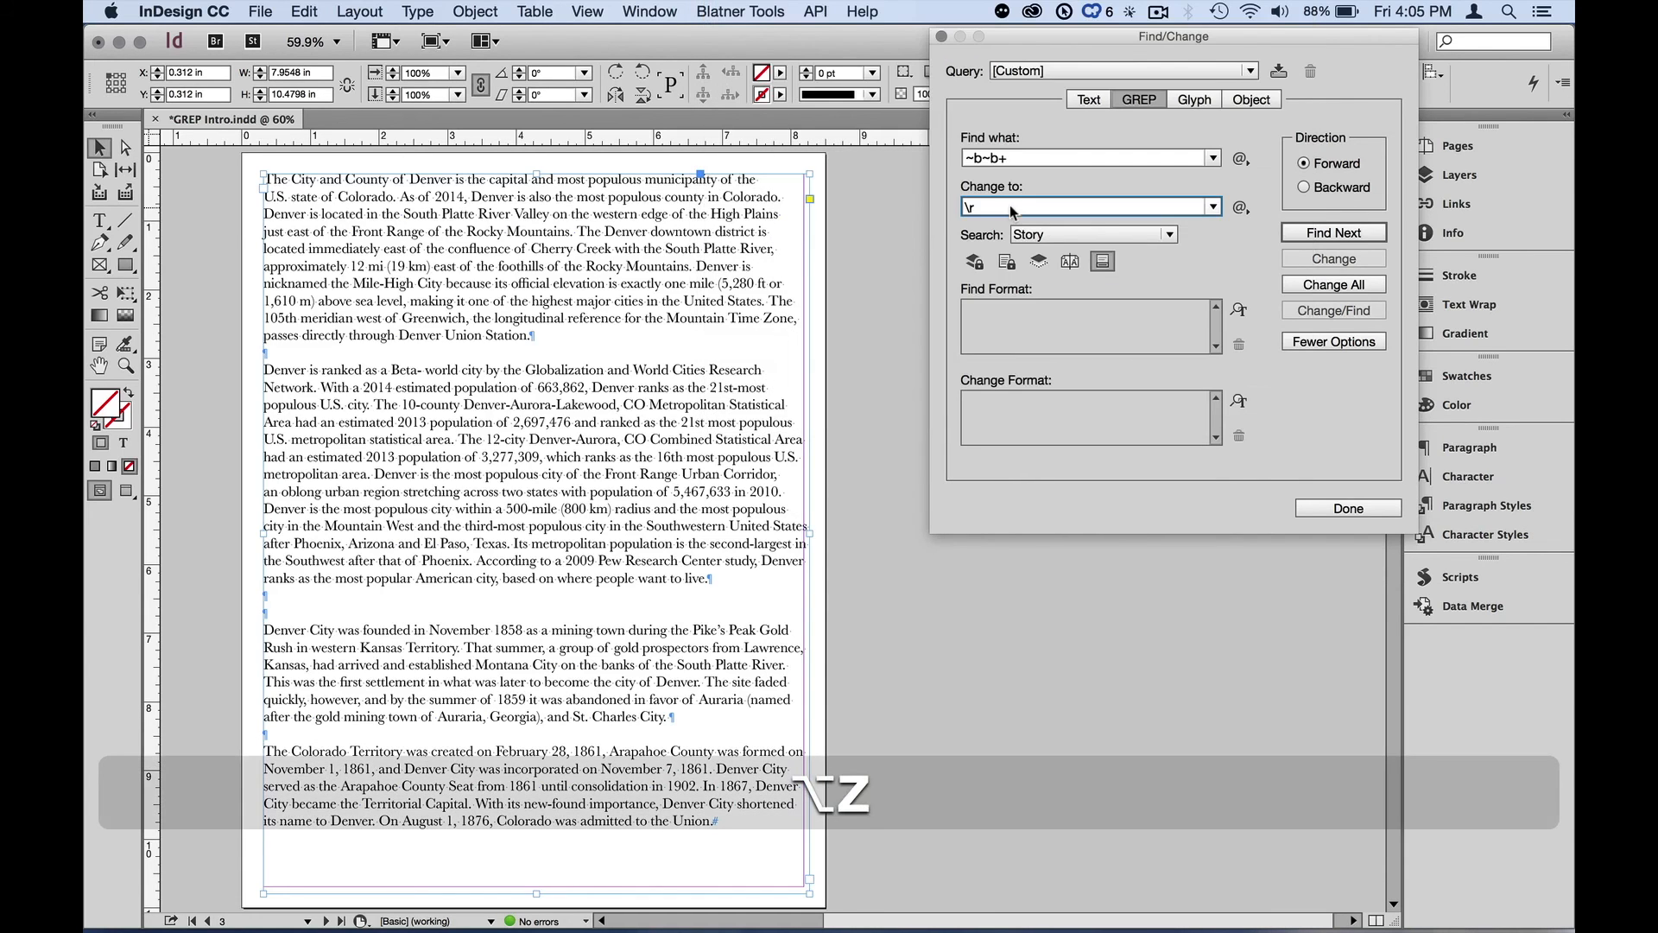
{"action": "left_click", "coordinate": [1307, 289]}
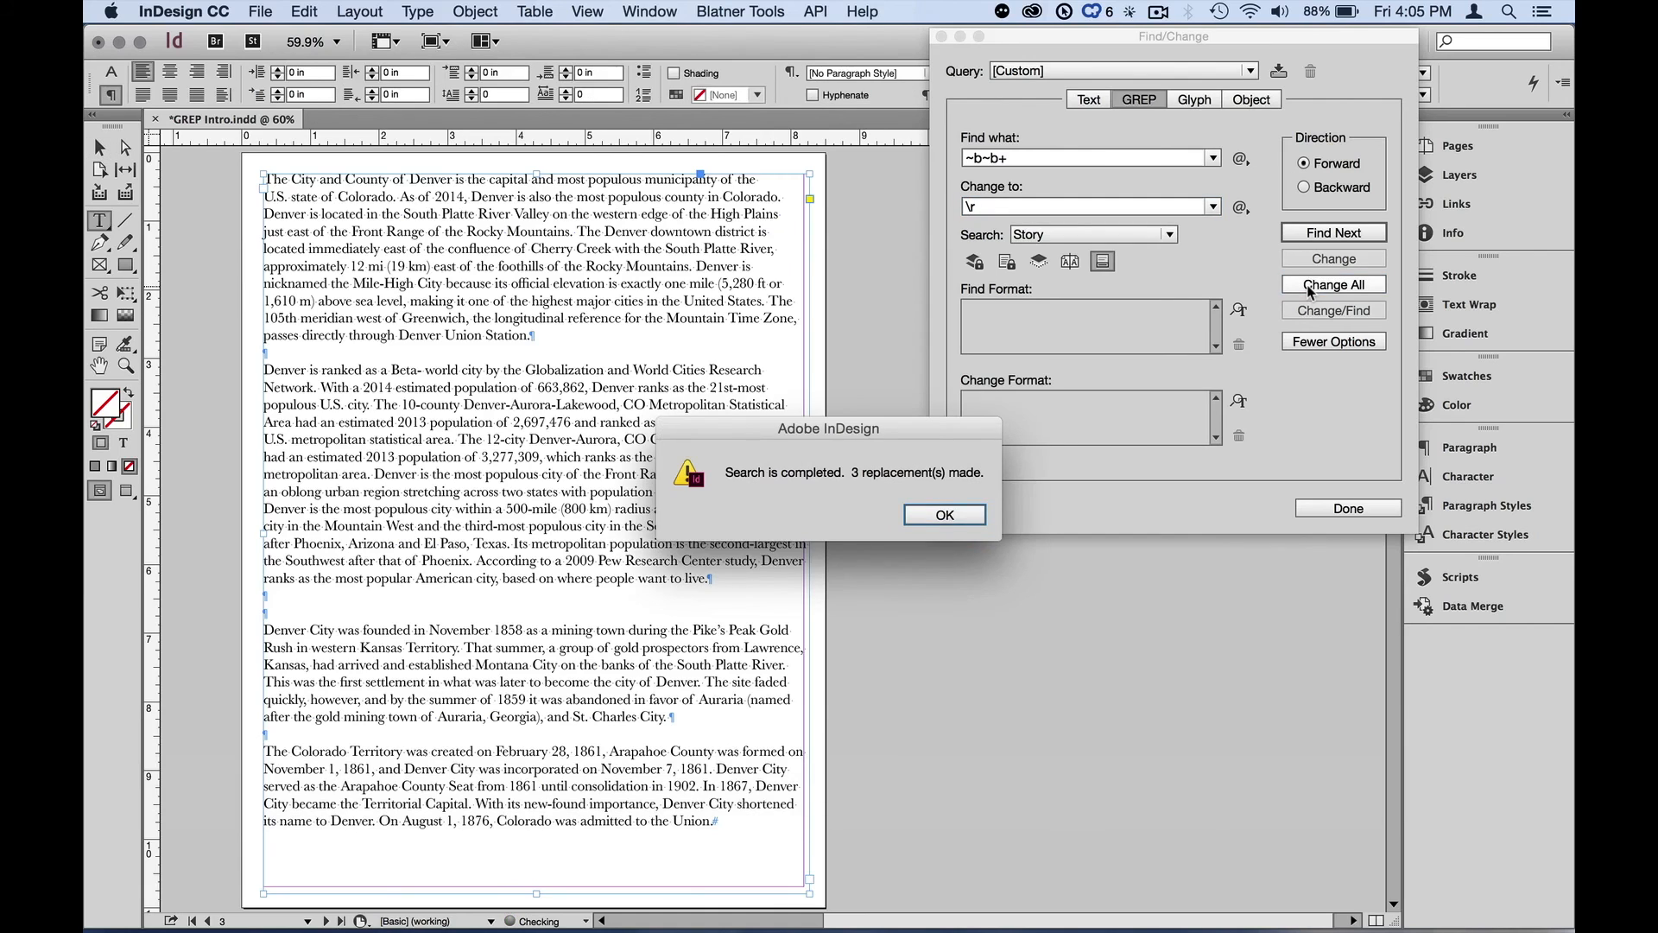
{"action": "key", "text": "Return"}
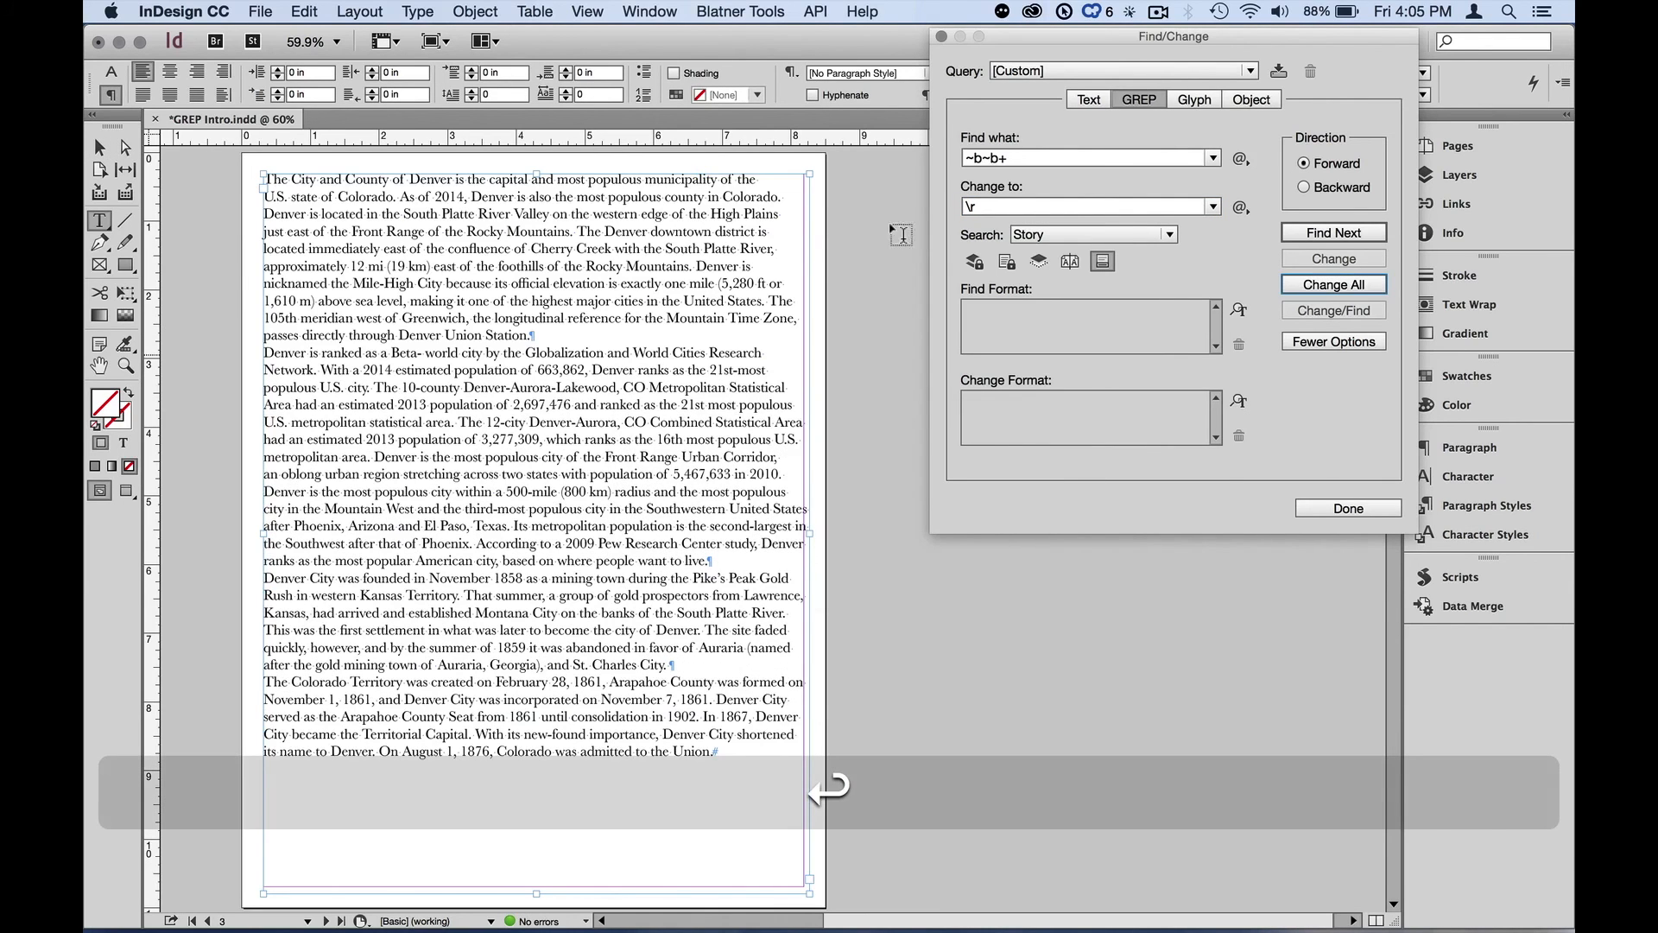
Select the story's paragraphs and set their Space After to 0.1875 in, then deselect the text
{"action": "left_click_drag", "start_coordinate": [387, 266], "coordinate": [523, 735]}
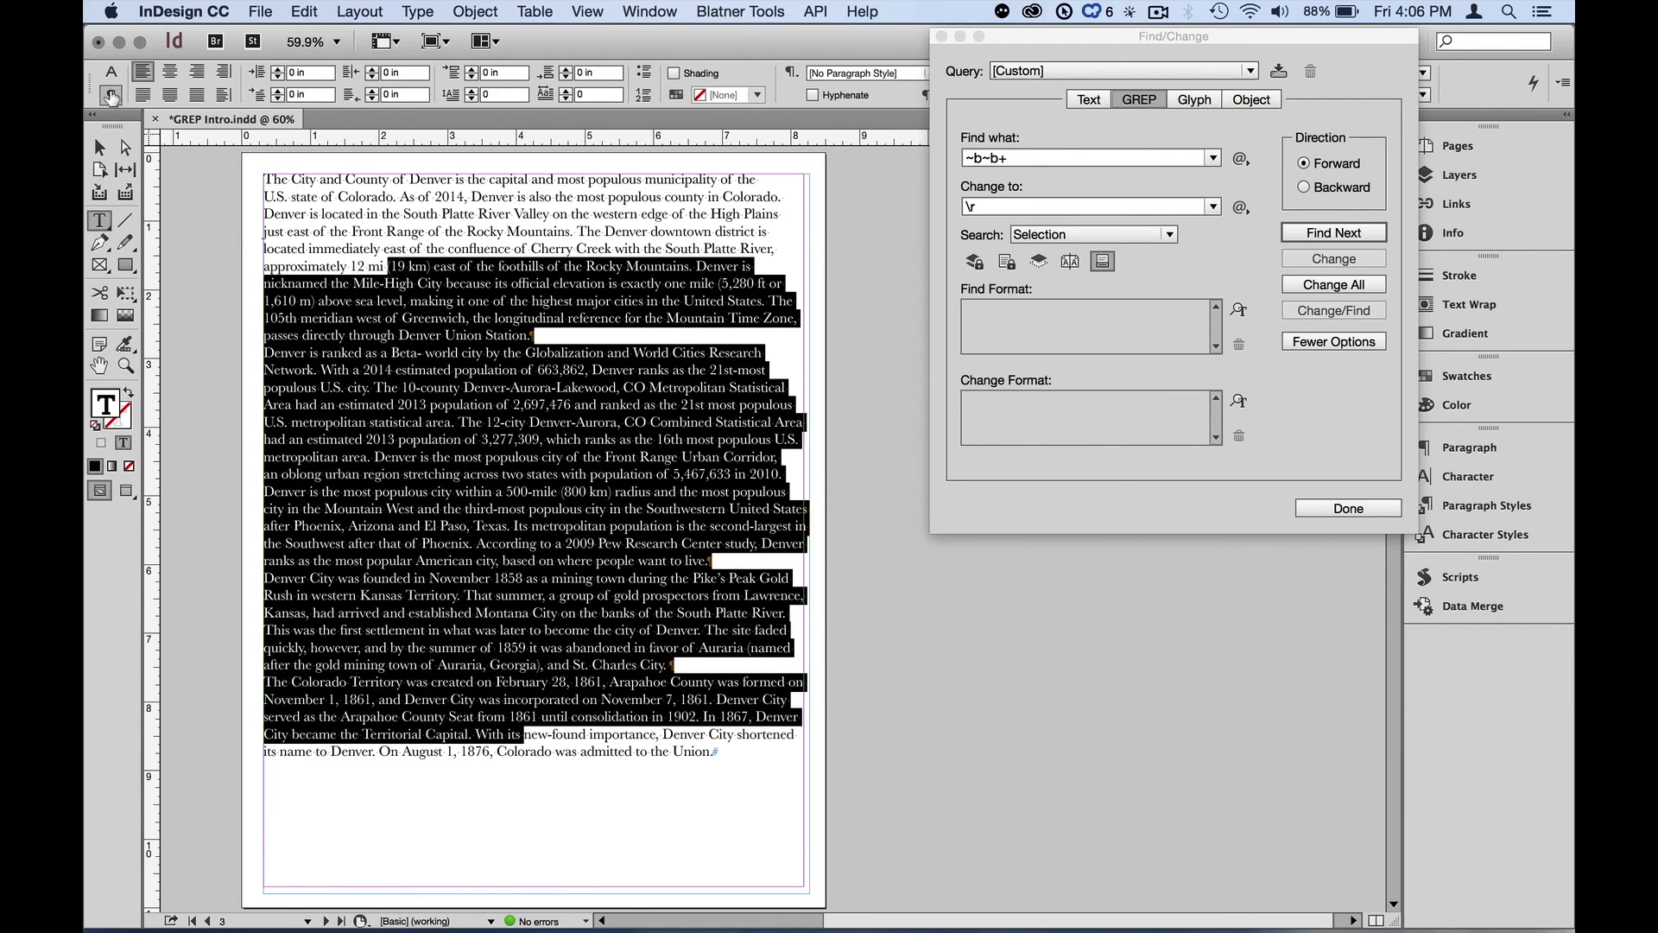
{"action": "key", "text": "F1"}
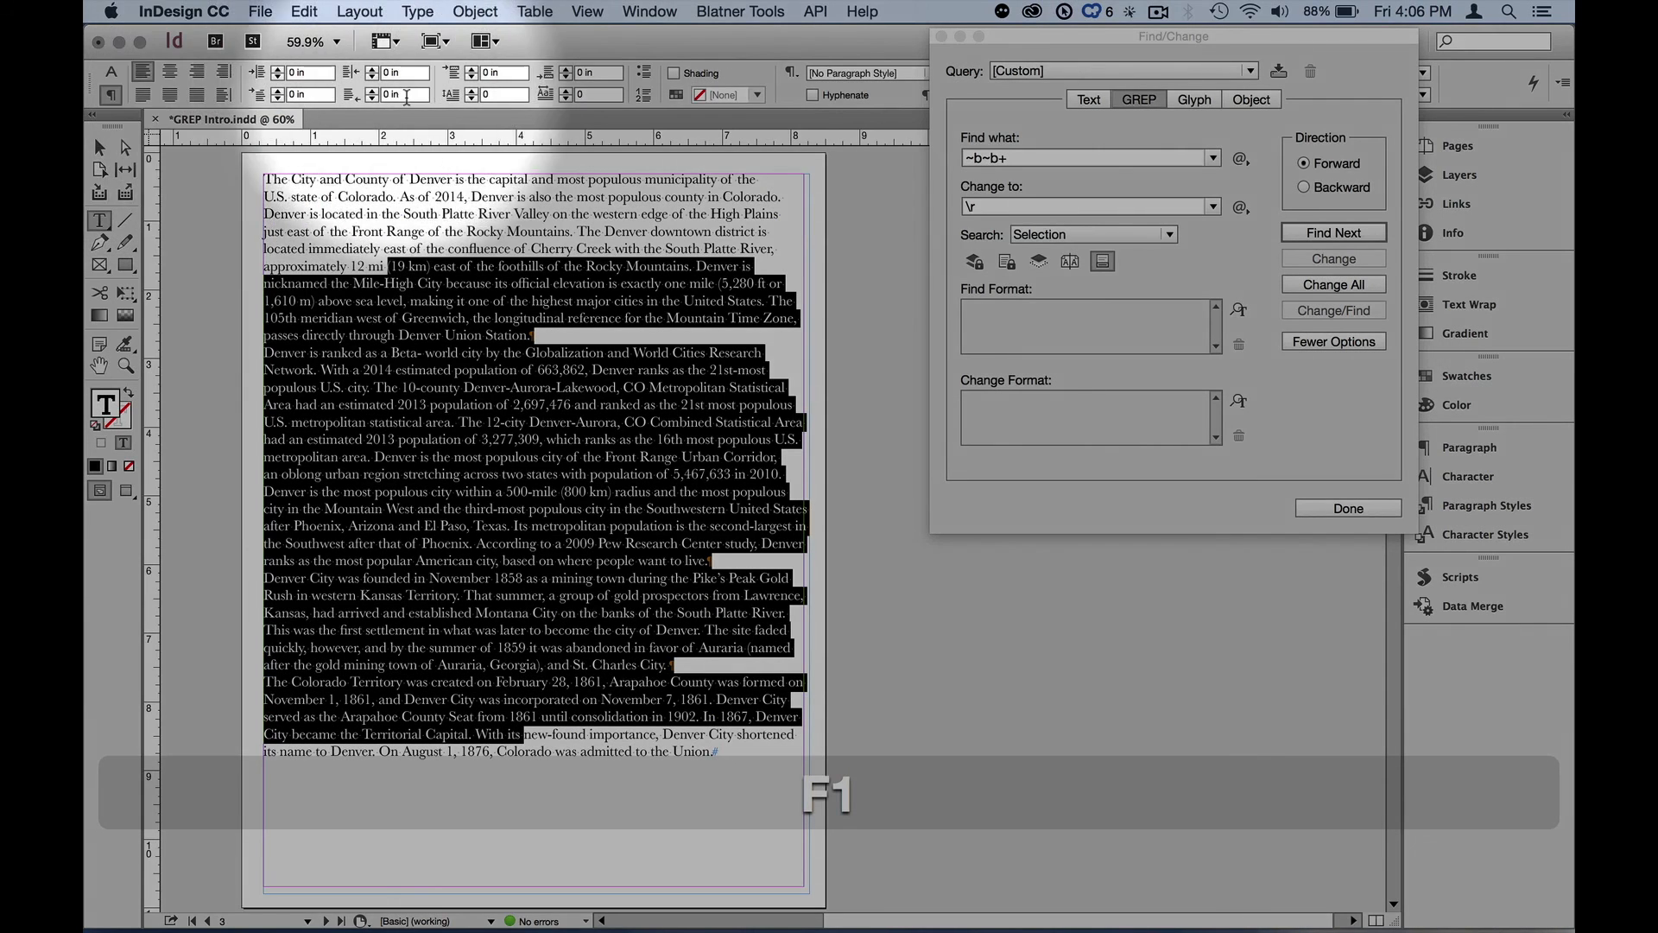
{"action": "left_click", "coordinate": [565, 69]}
{"action": "left_click", "coordinate": [566, 69]}
{"action": "left_click", "coordinate": [566, 70]}
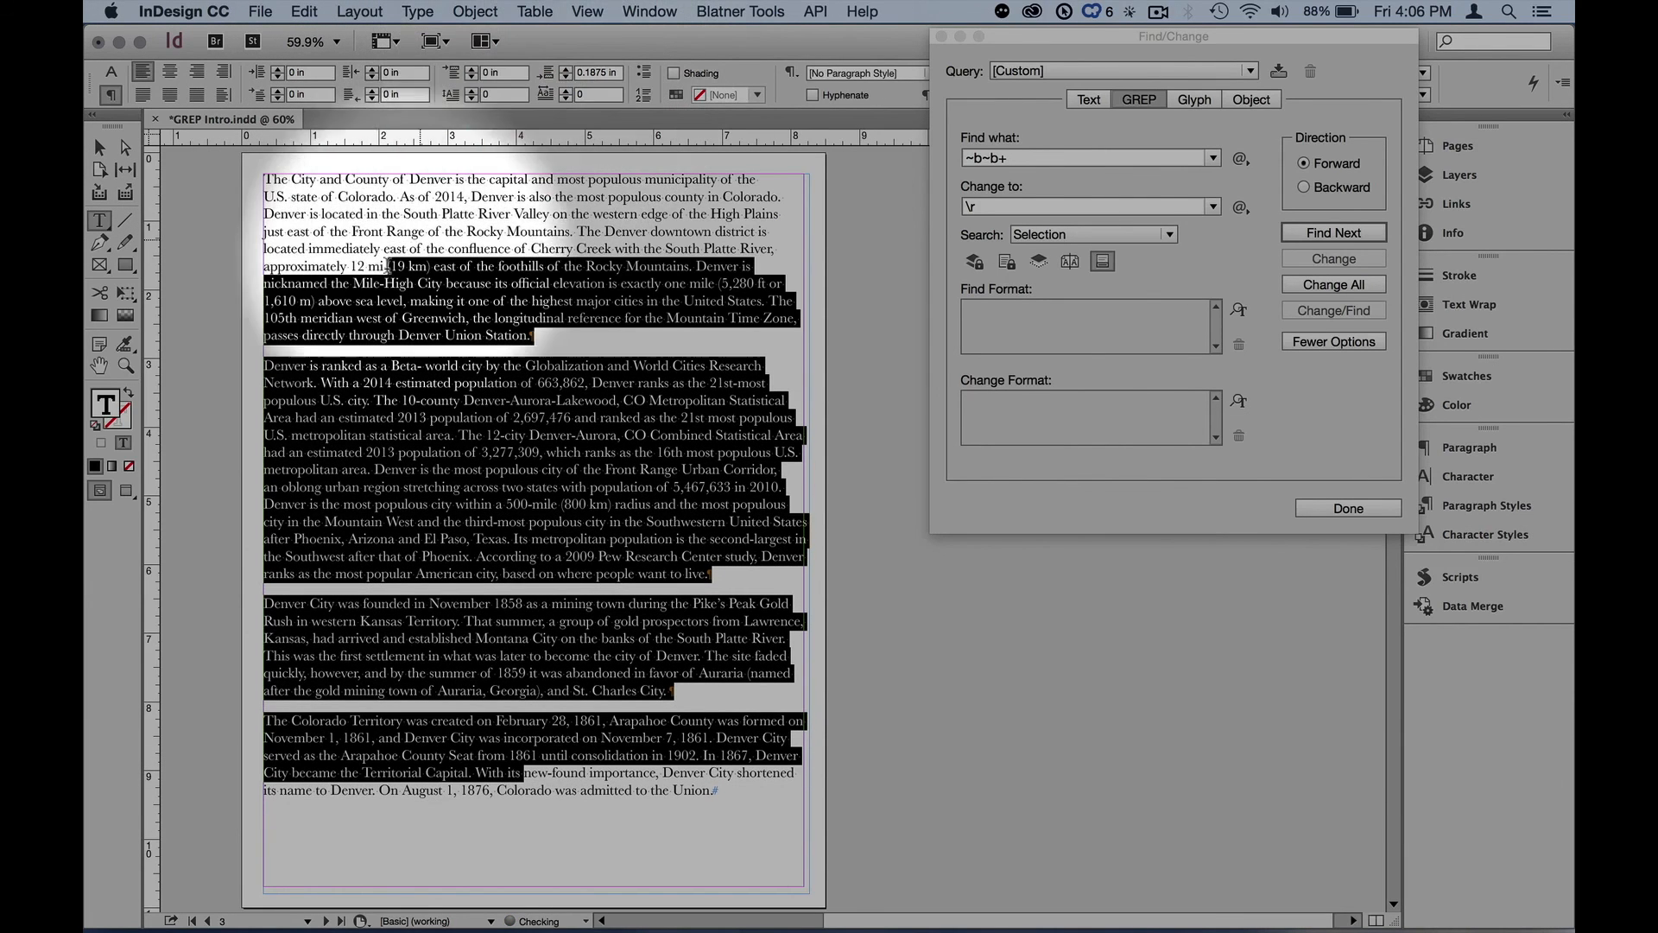
{"action": "key", "text": "F1"}
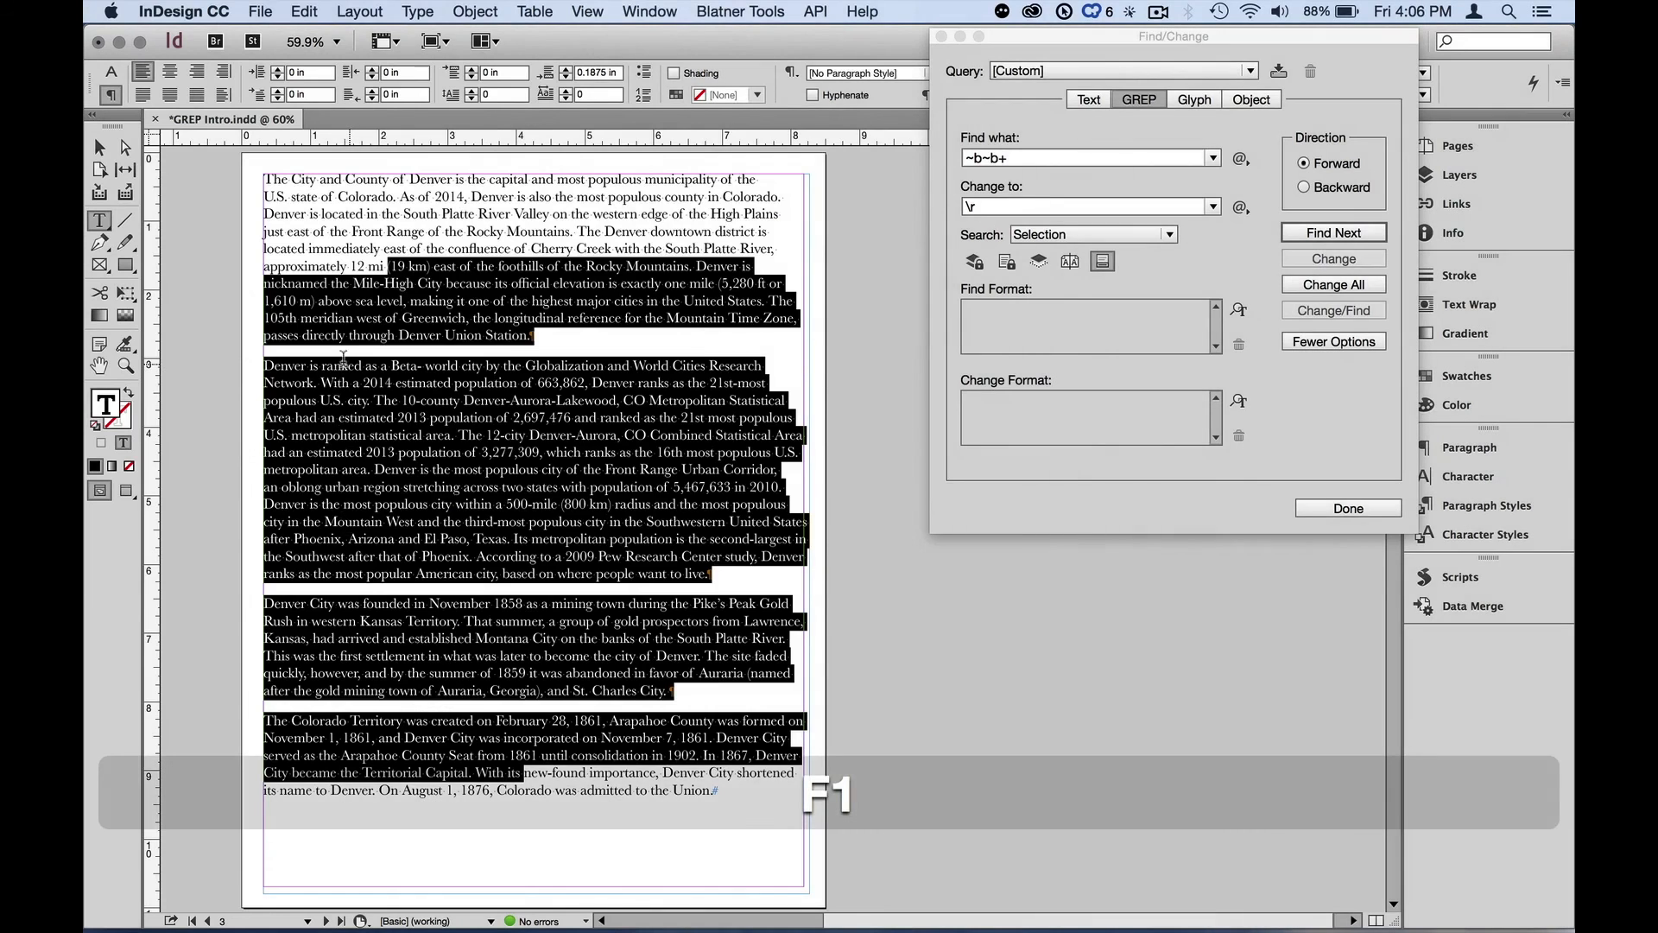
{"action": "left_click", "coordinate": [331, 308]}
{"action": "left_click_drag", "start_coordinate": [334, 317], "coordinate": [437, 538]}
{"action": "left_click", "coordinate": [482, 528]}
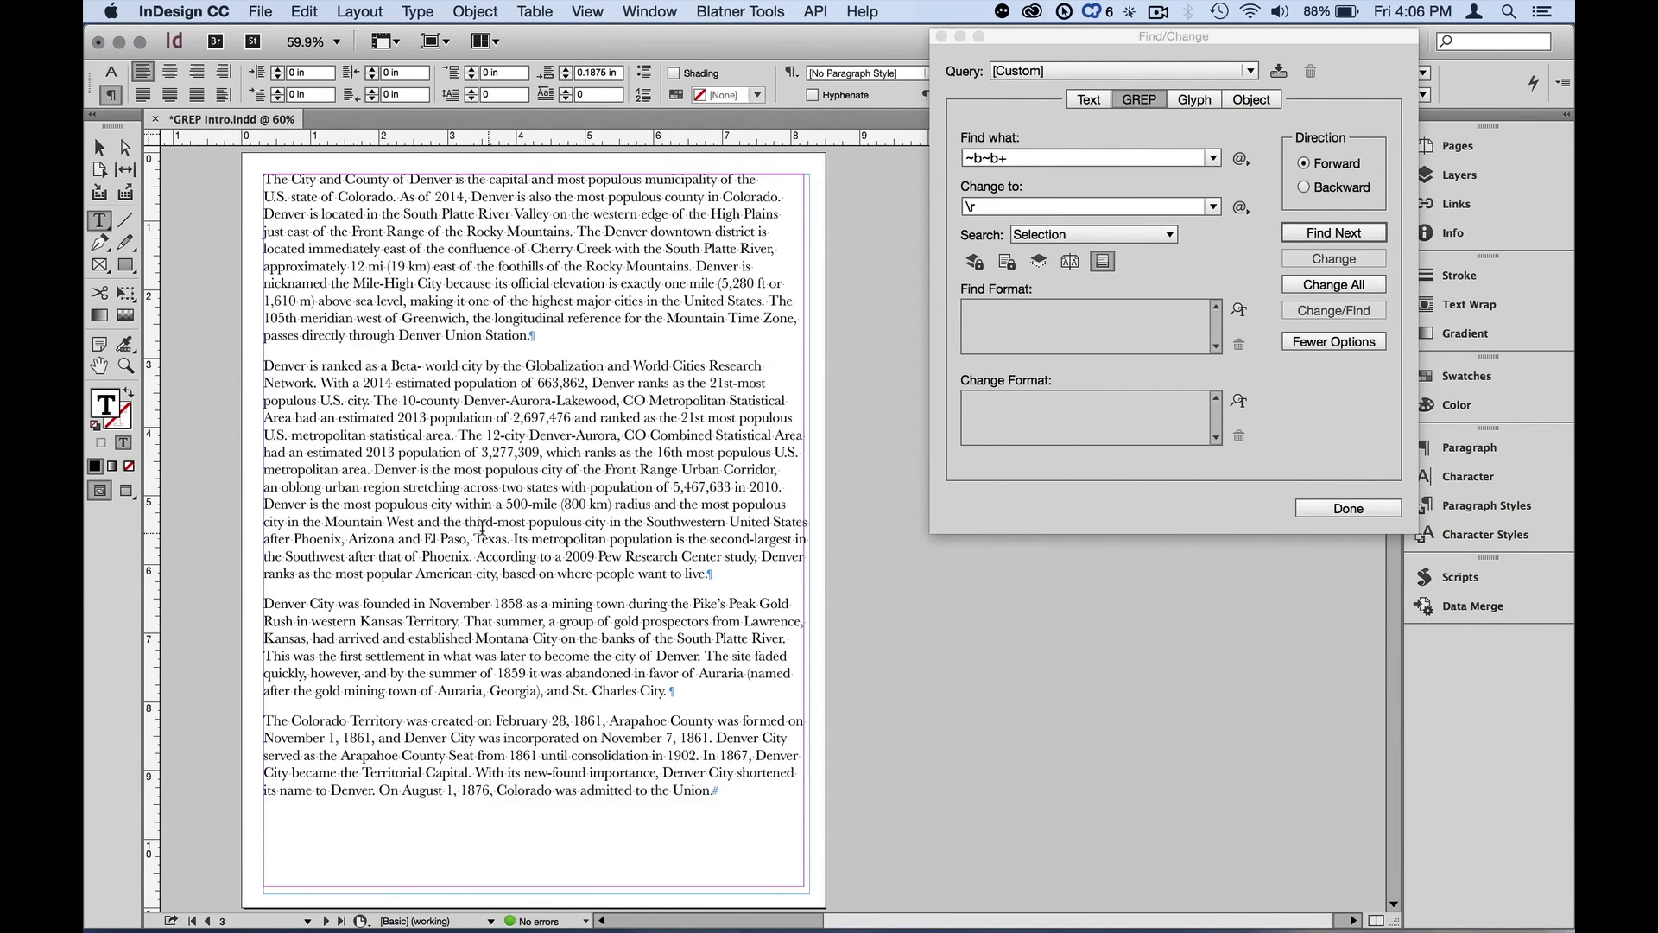